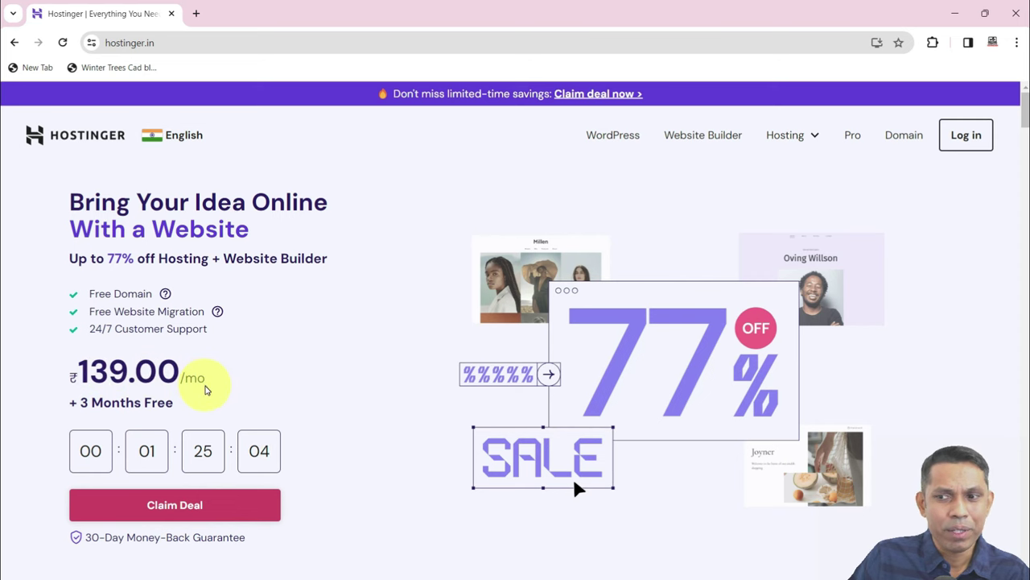
- Scroll down to the Premium, Business and Cloud Startup pricing cards
scroll(197, 505, down, 10)
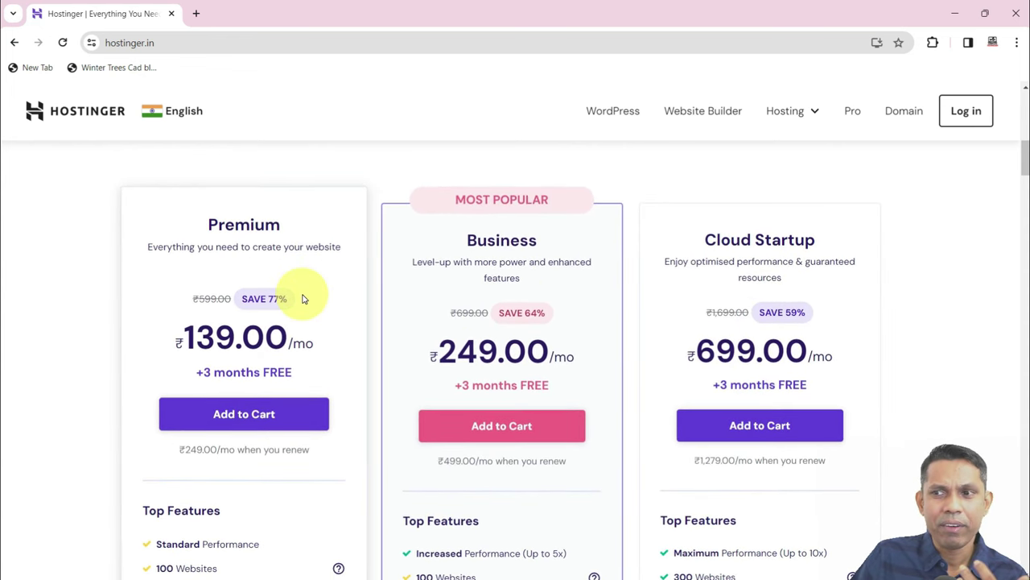
scroll(304, 299, down, 1)
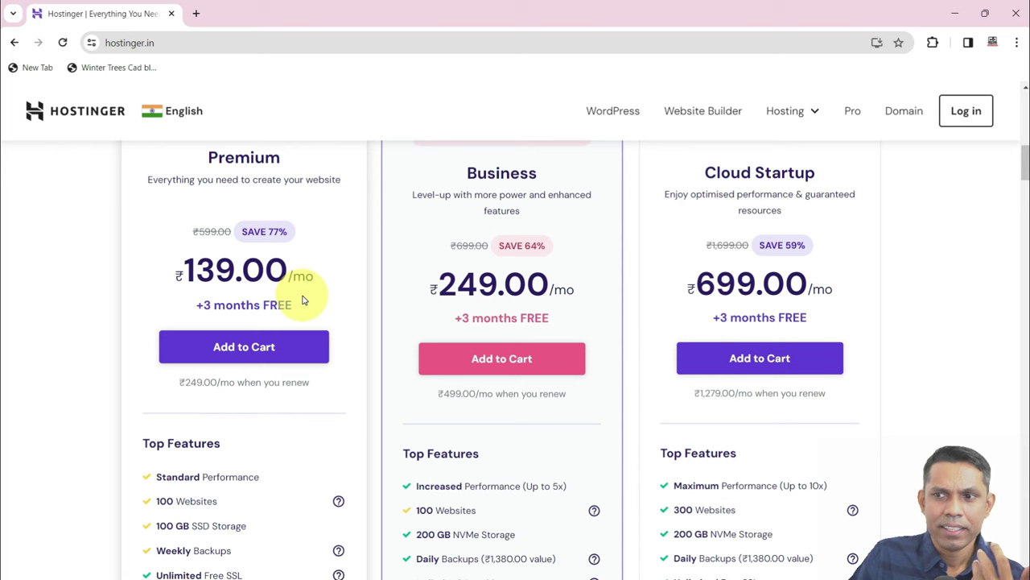
scroll(306, 282, up, 1)
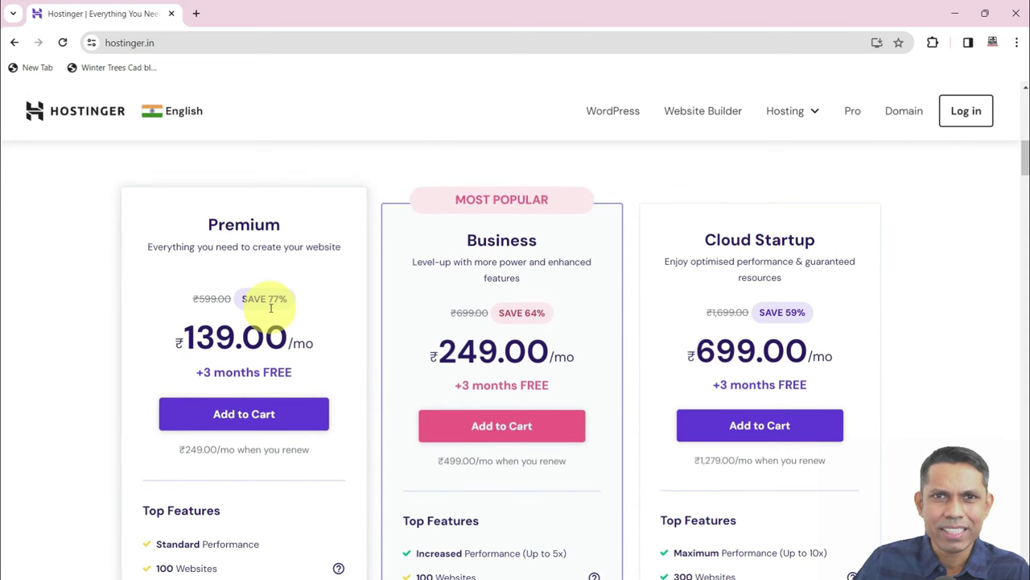
scroll(271, 313, down, 1)
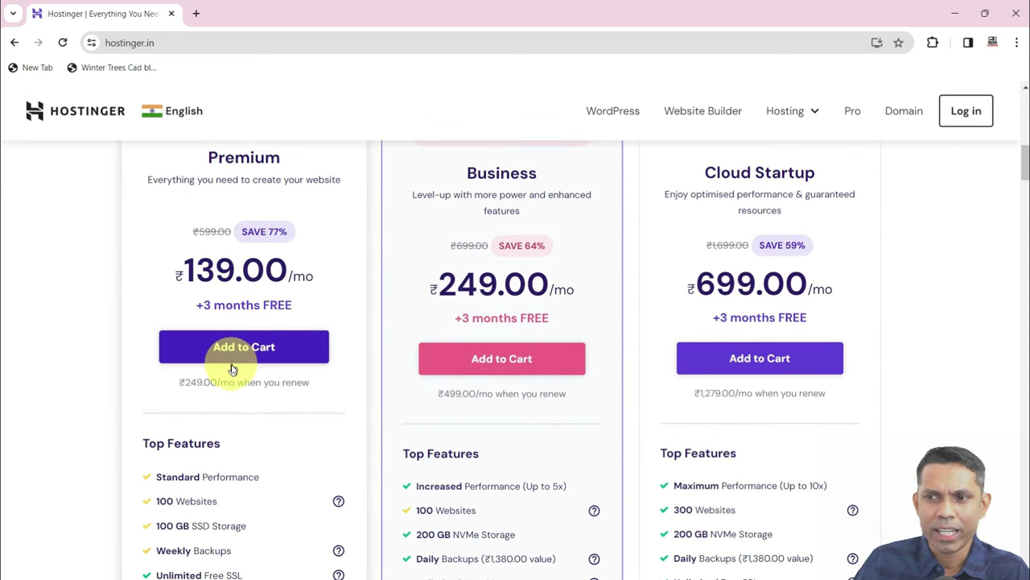
scroll(232, 370, down, 1)
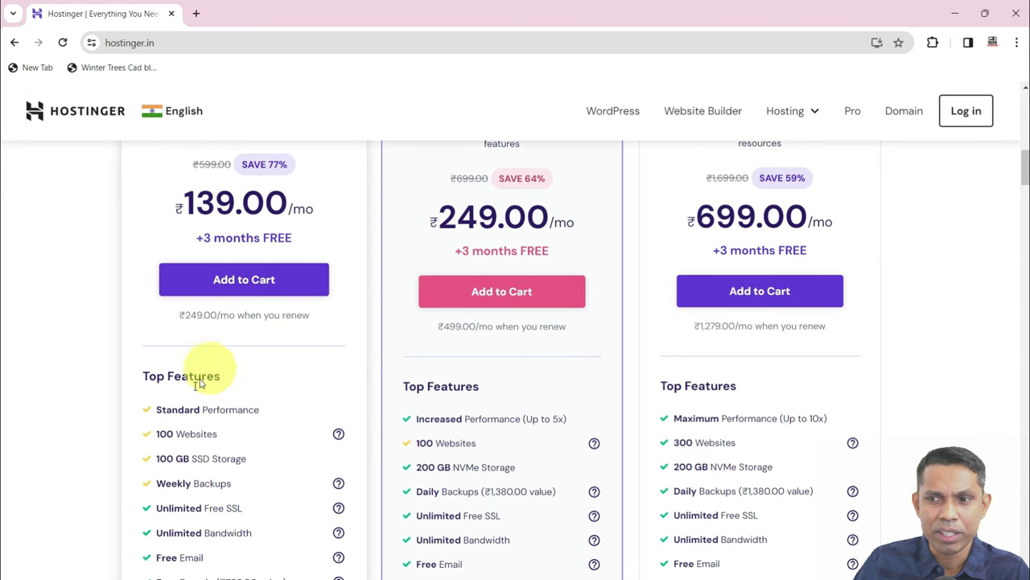
scroll(185, 386, down, 2)
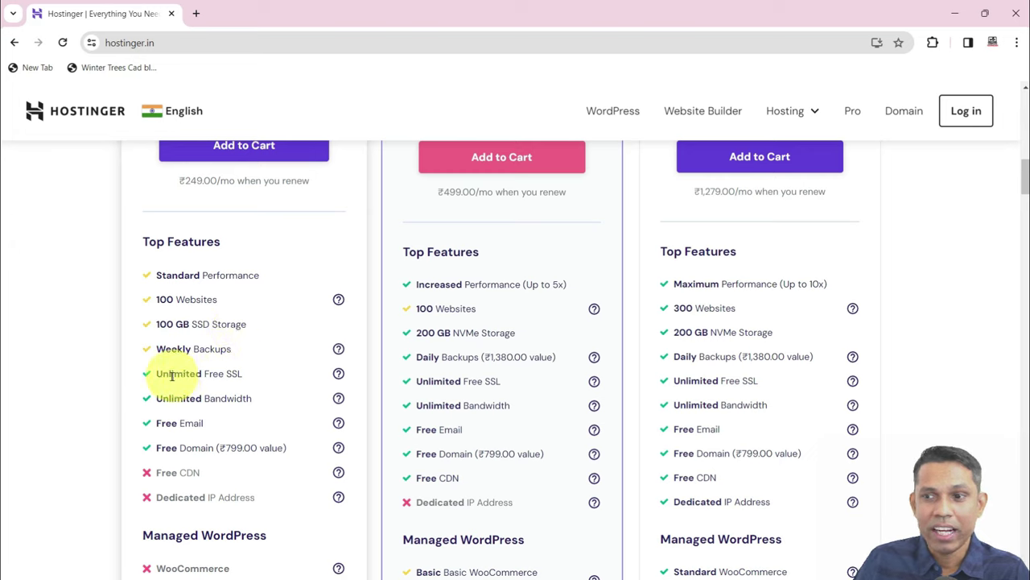
- Highlight the Unlimited Free SSL, Unlimited Bandwidth, free email and free domain features
drag(168, 374, 255, 373)
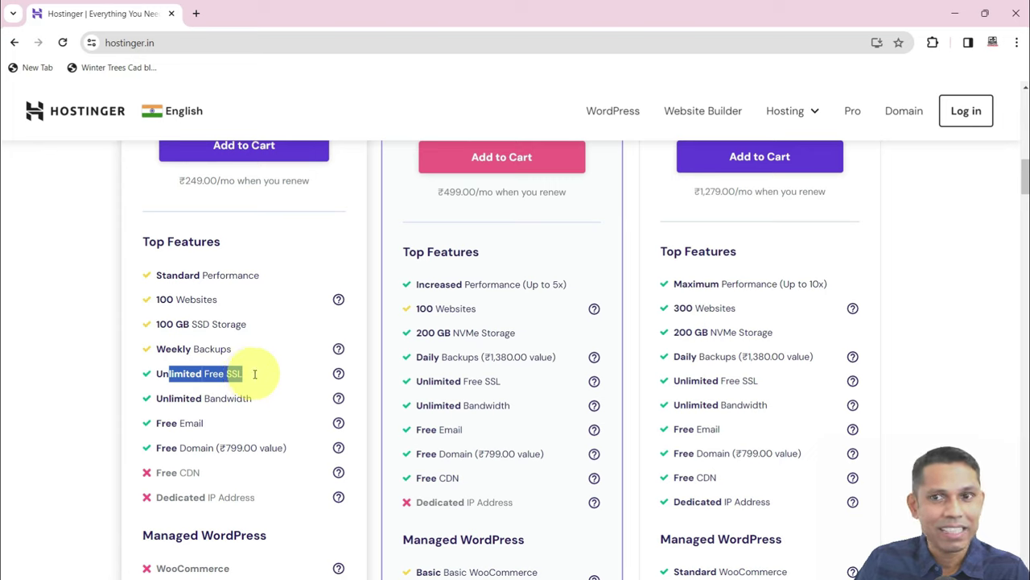
drag(183, 399, 260, 395)
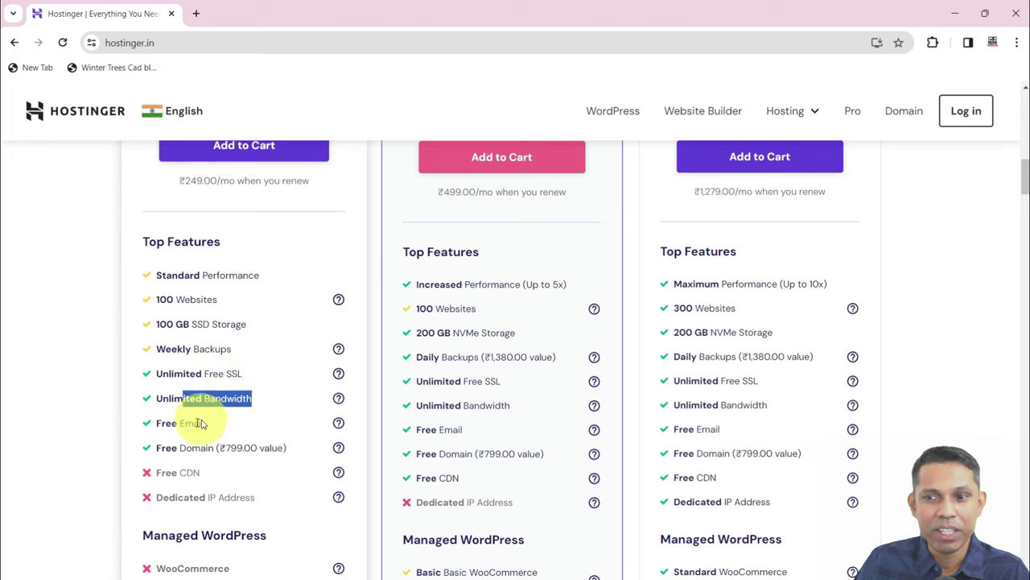
drag(181, 423, 239, 443)
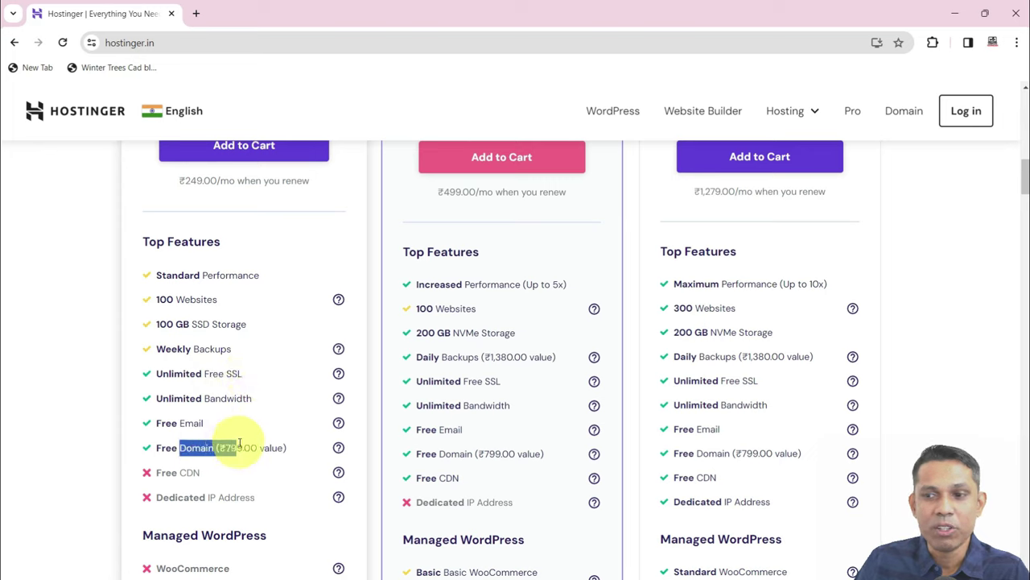
click(153, 355)
scroll(185, 375, up, 3)
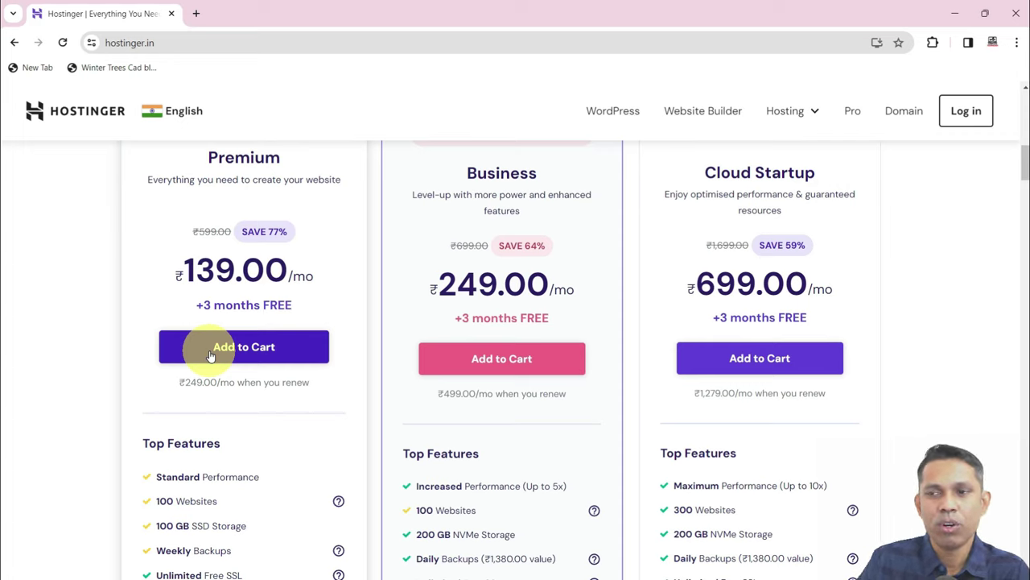
- Add Premium to the cart on the 12-month period and review the ₹3,384.24 total
click(250, 347)
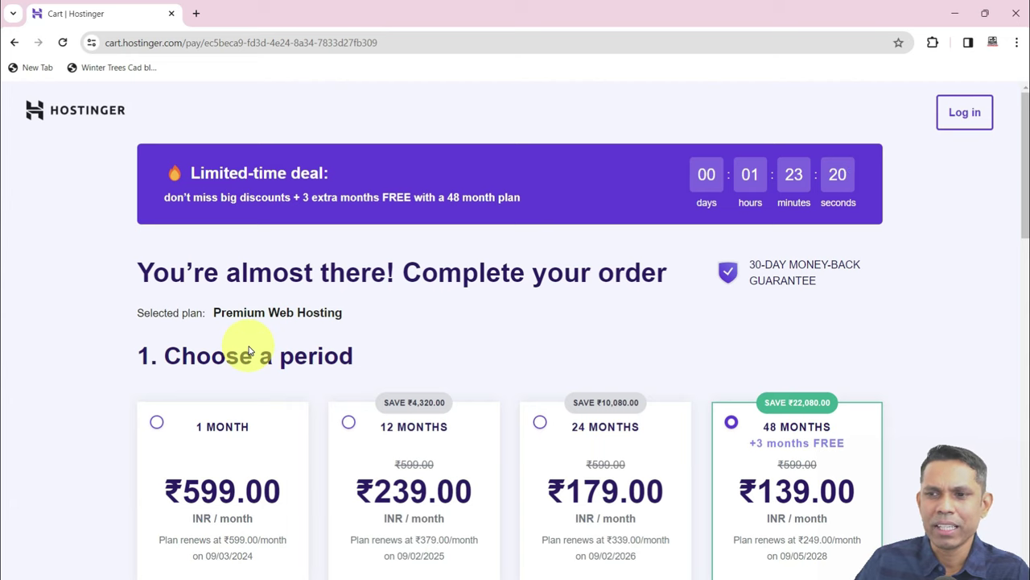
scroll(252, 348, down, 1)
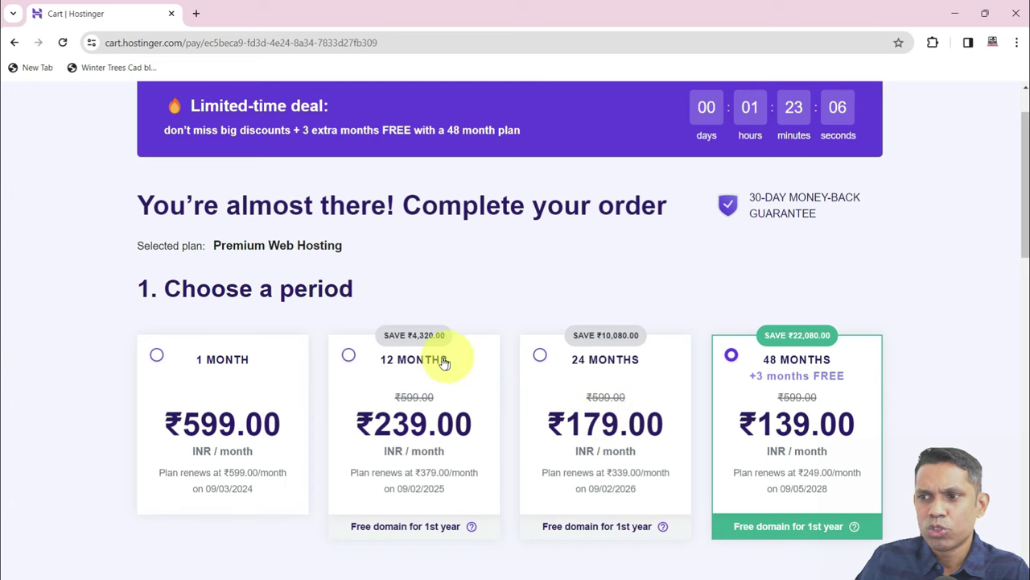
click(347, 358)
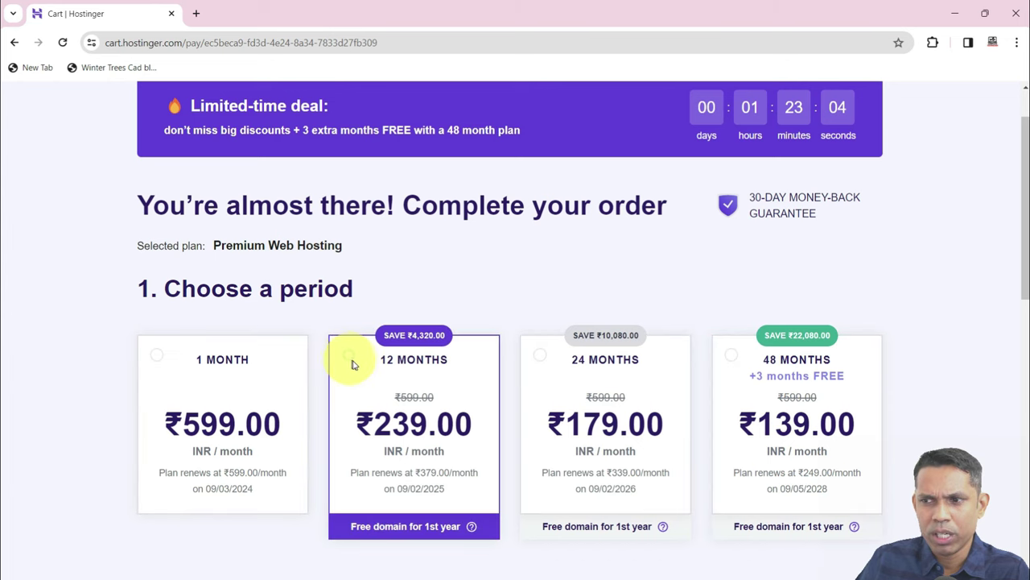
scroll(412, 372, down, 2)
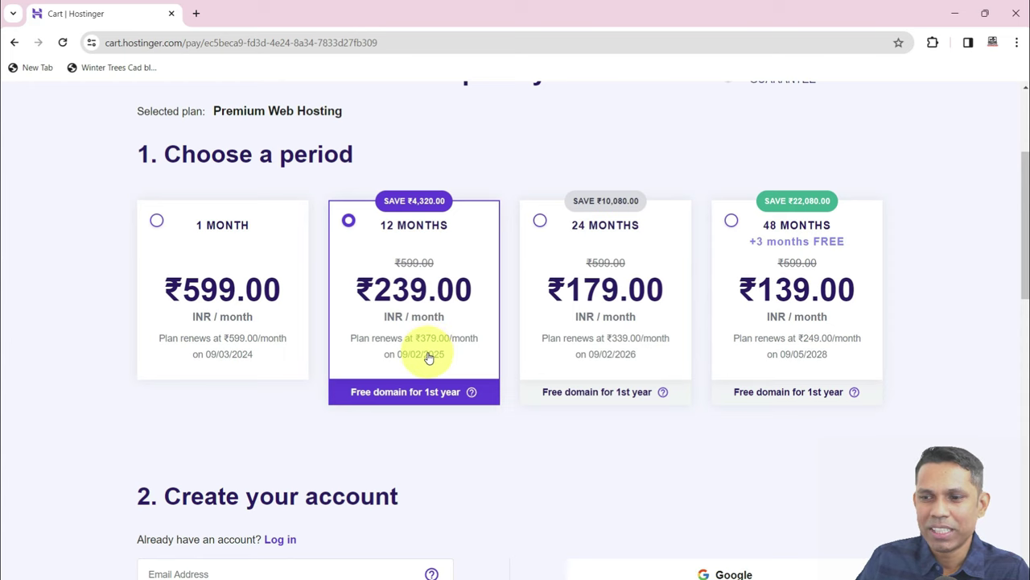
scroll(428, 394, down, 2)
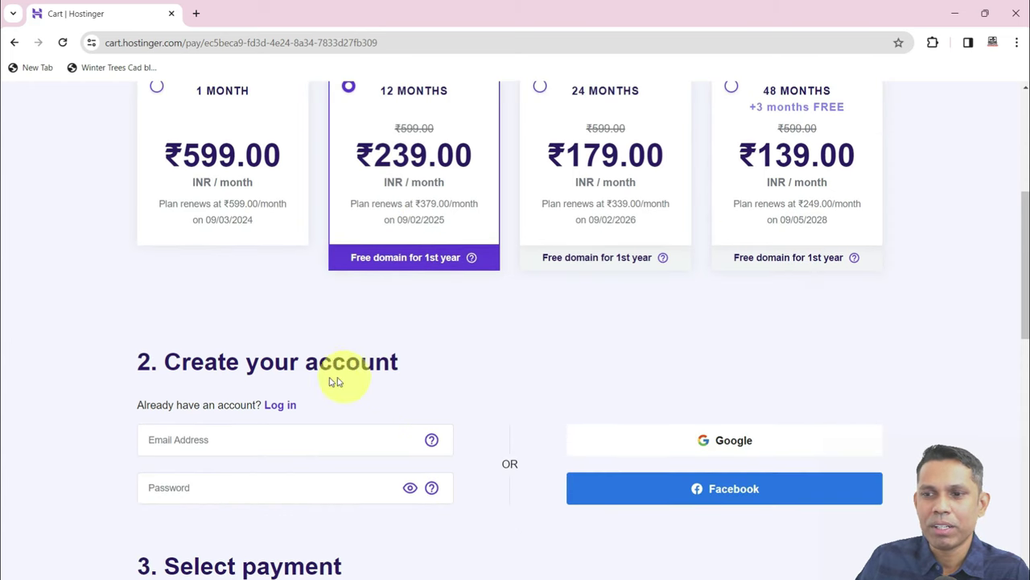
scroll(304, 384, down, 3)
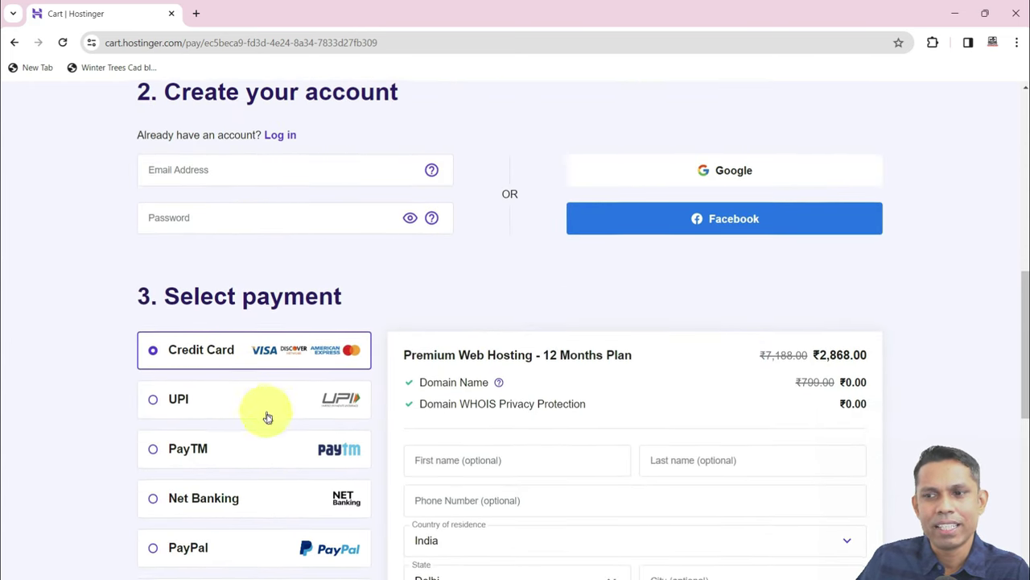
scroll(266, 417, down, 2)
scroll(276, 428, down, 1)
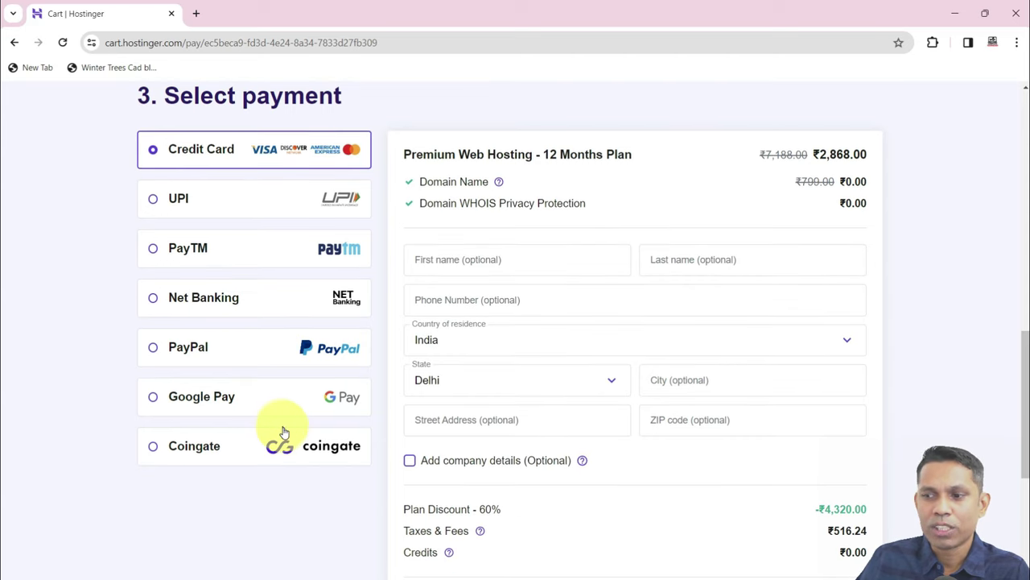
scroll(337, 441, up, 4)
scroll(520, 407, down, 7)
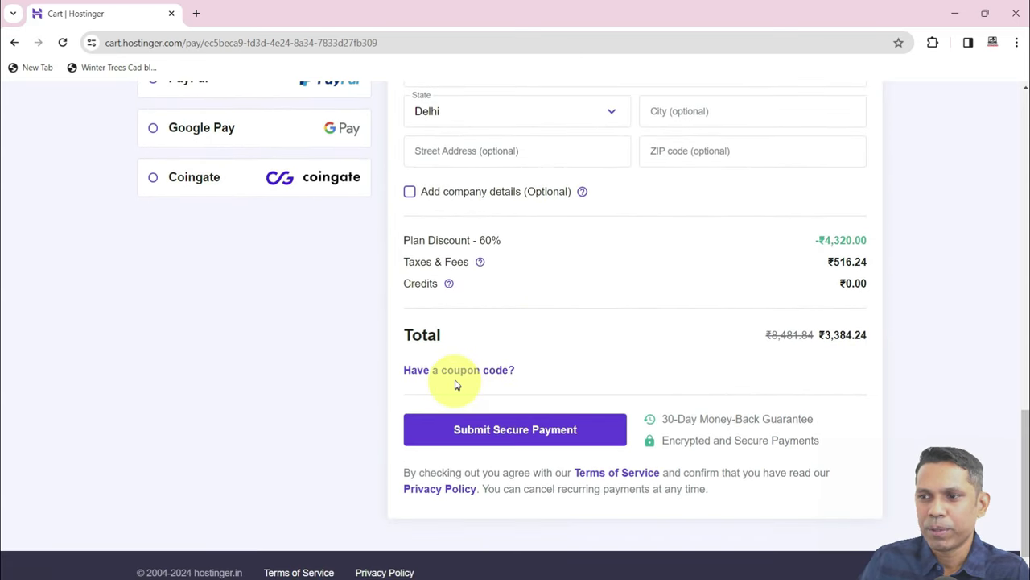
- Enter and apply the coupon code so the Premium total drops to ₹3,045.82
click(456, 375)
click(455, 414)
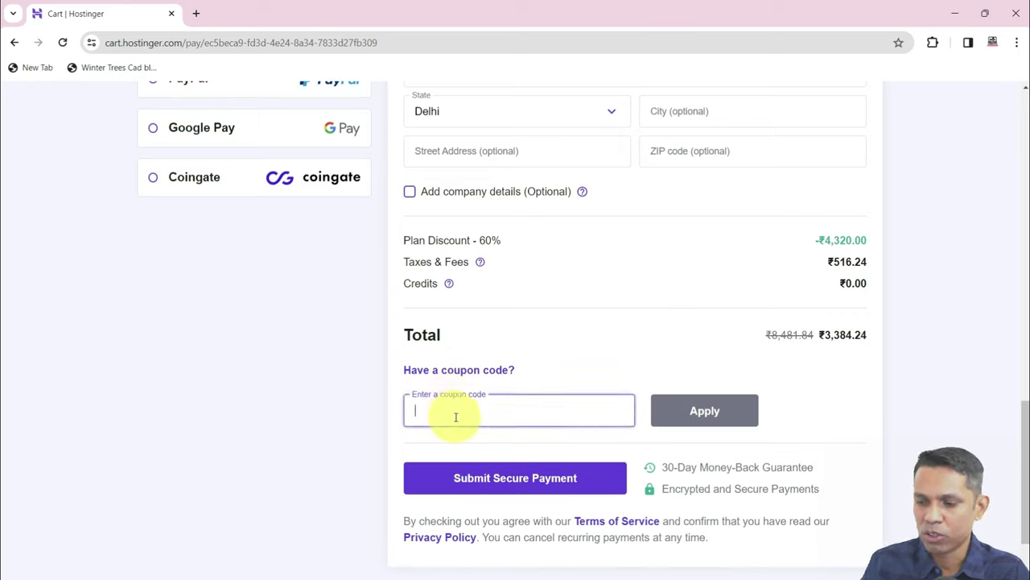
text(SATISHDHAWALE)
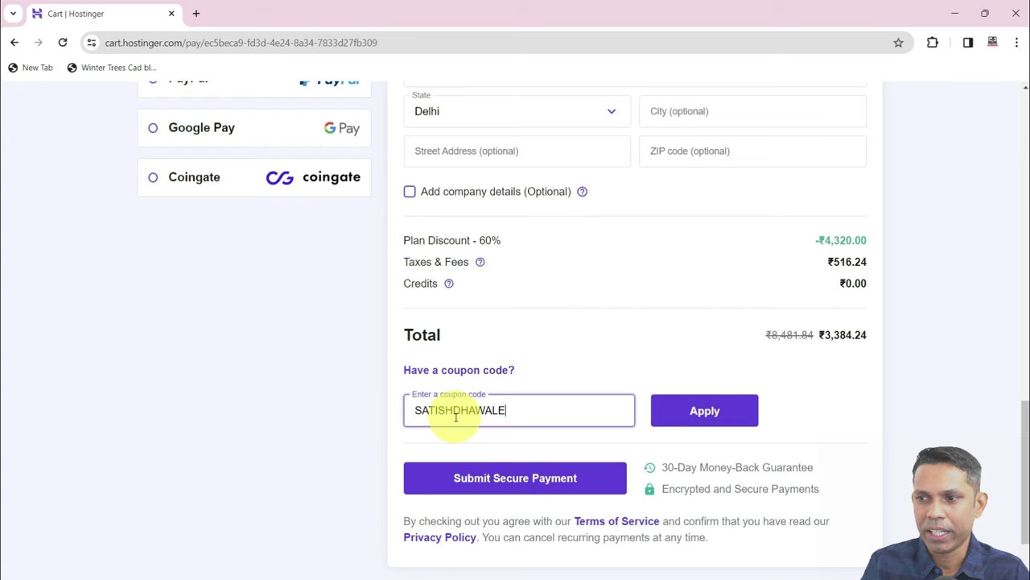
click(720, 409)
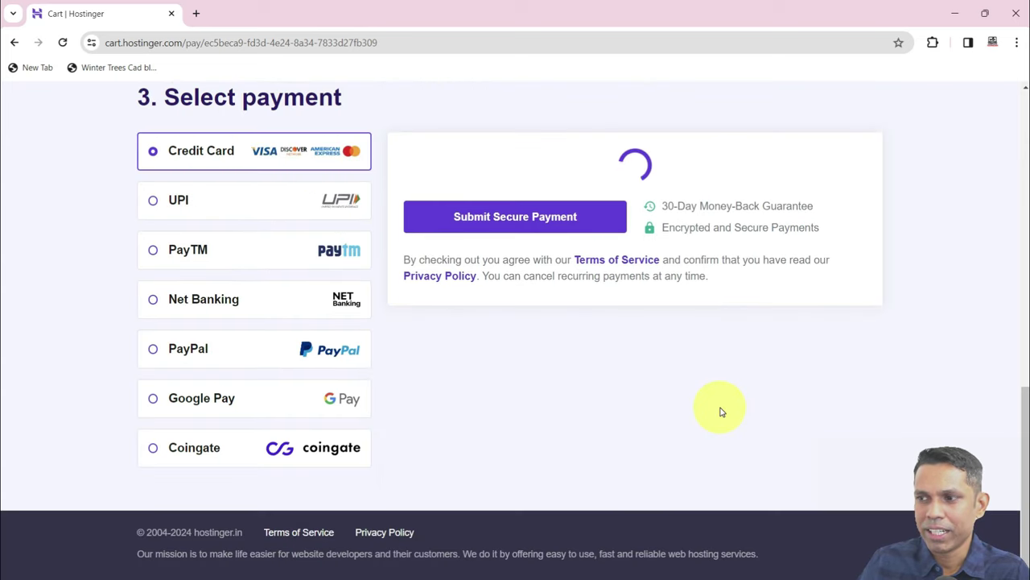
scroll(721, 409, down, 3)
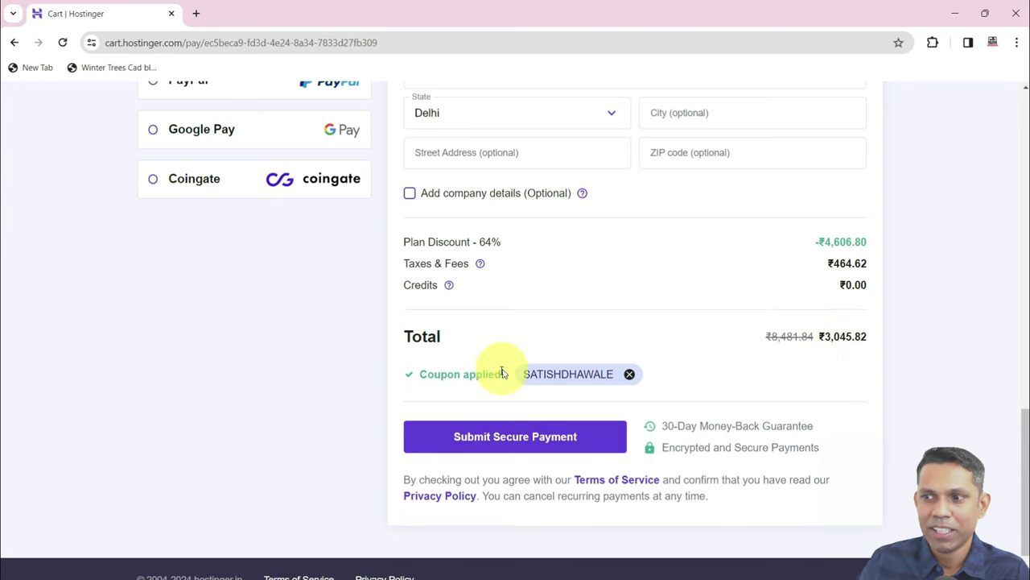
scroll(527, 395, up, 2)
scroll(527, 394, down, 1)
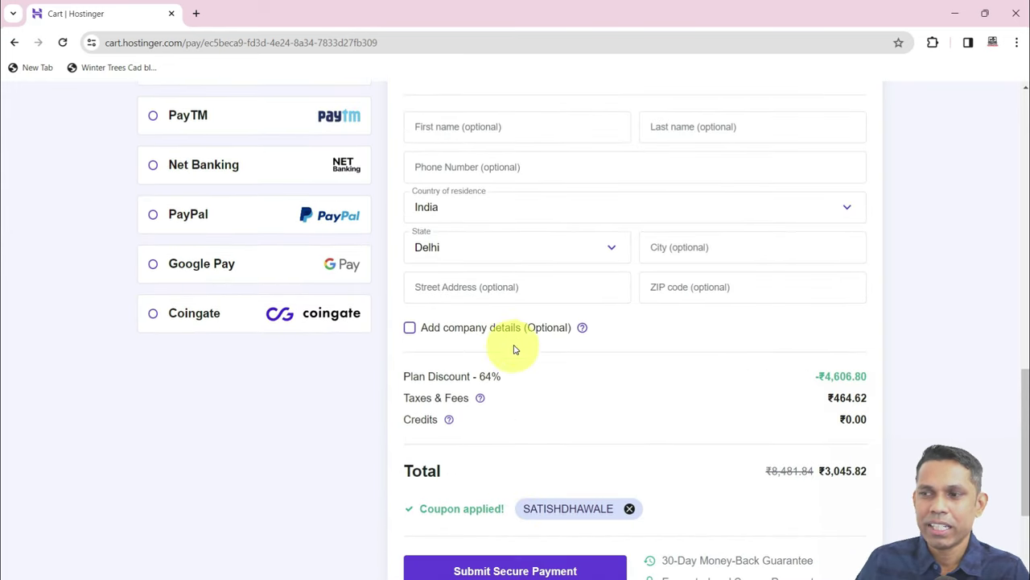
scroll(520, 231, down, 1)
scroll(496, 395, up, 2)
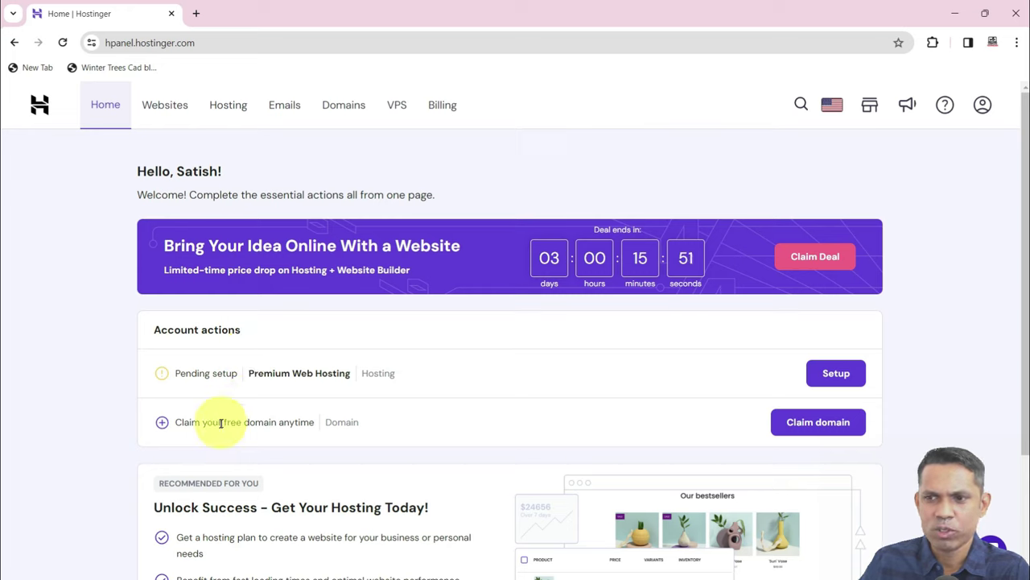
- Start claiming the free domain and enter a domain name based on the owner's name
drag(203, 422, 318, 425)
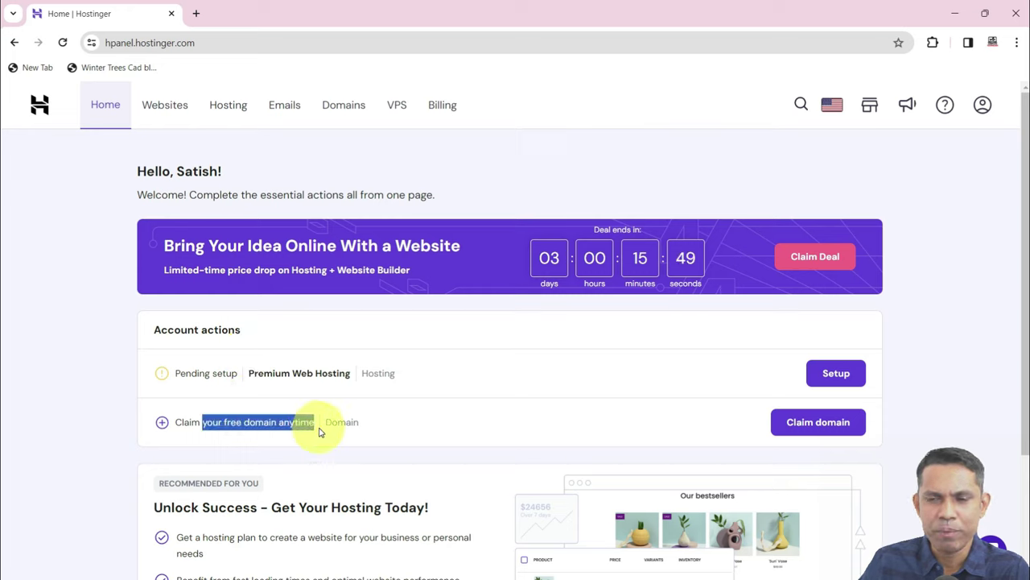
click(805, 425)
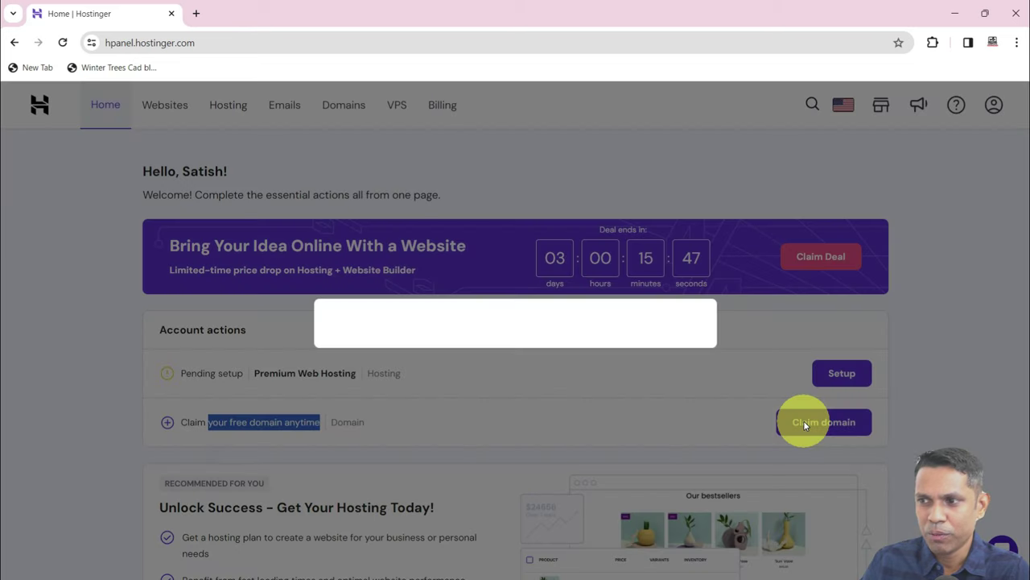
click(414, 337)
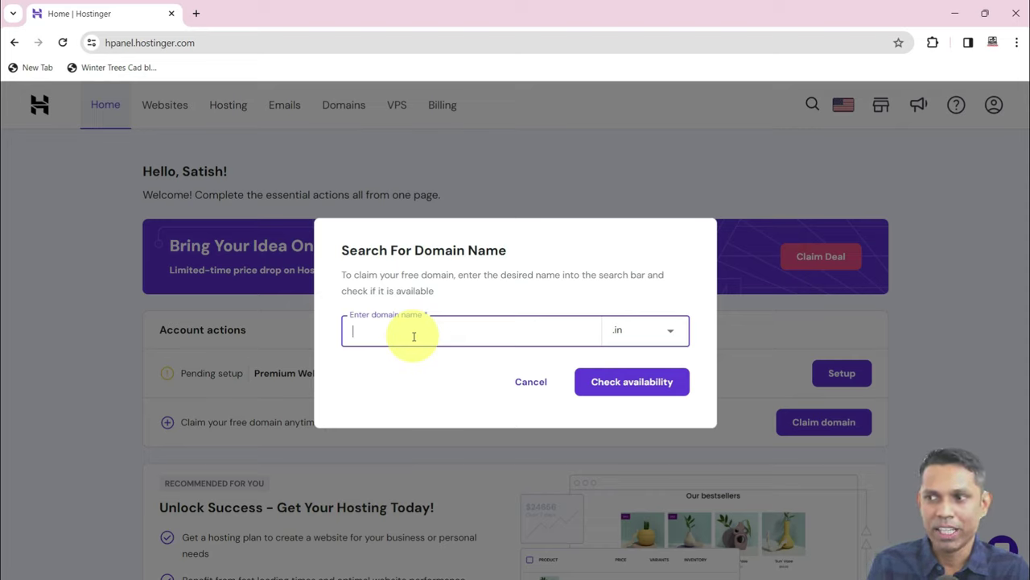
text(satish)
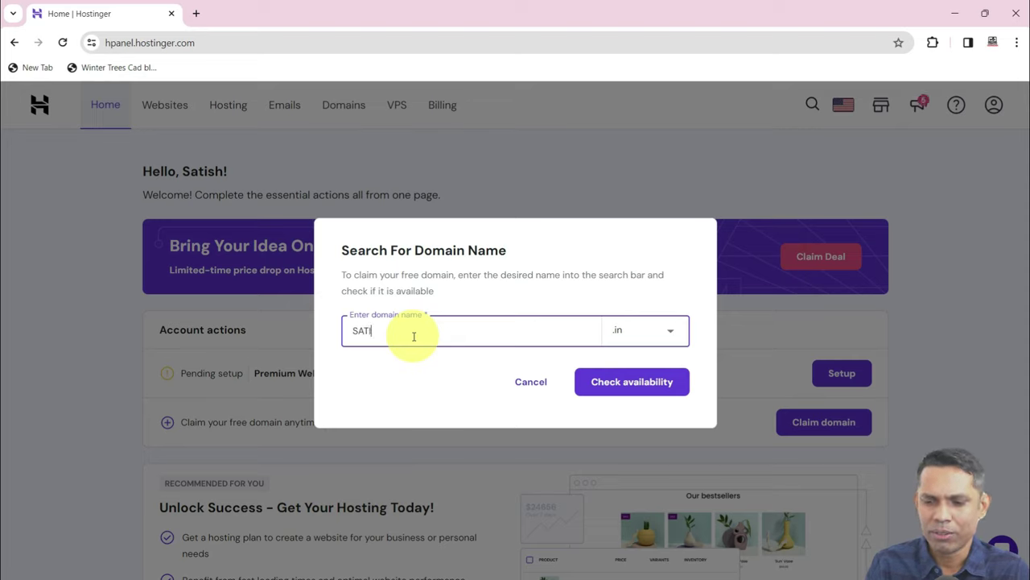
key(BackSpace)
key(BackSpace)
key(BackSpace)
key(BackSpace)
key(BackSpace)
key(BackSpace)
text(s)
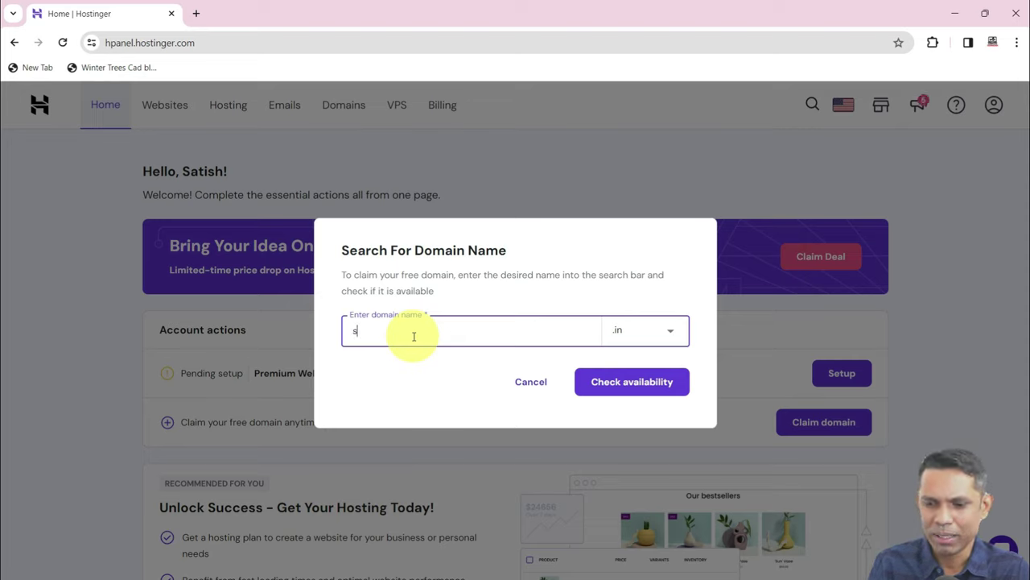
text(atishdhawale)
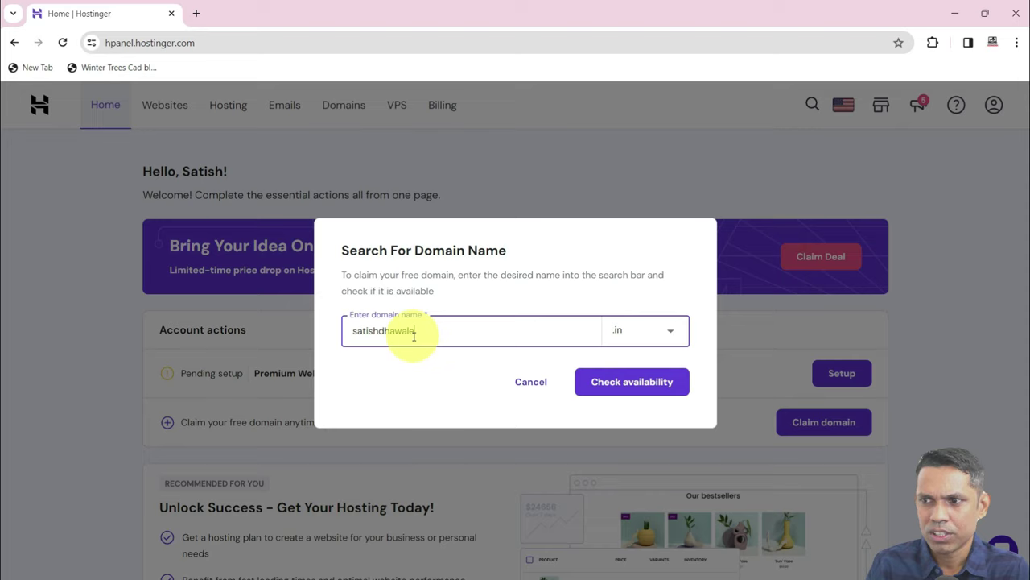
- Check that name with the .com extension and find it already taken
click(649, 329)
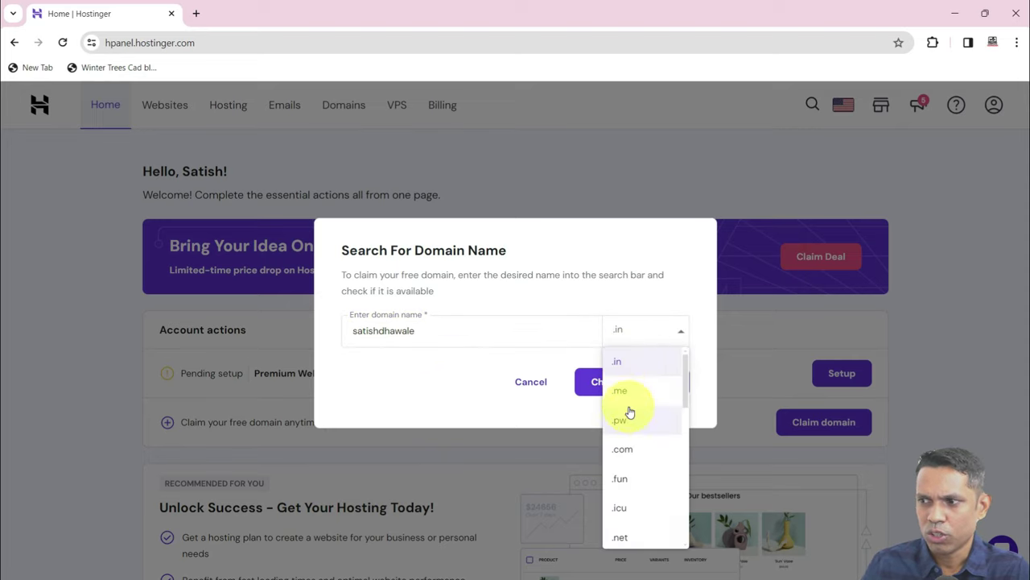
scroll(631, 451, down, 3)
scroll(632, 439, up, 5)
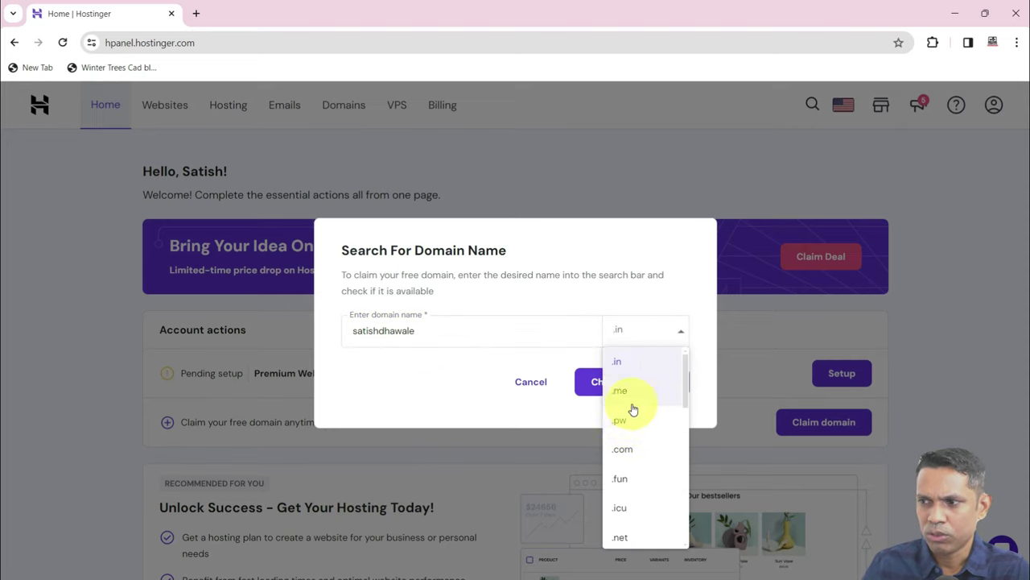
scroll(635, 409, down, 2)
scroll(634, 418, up, 2)
click(628, 385)
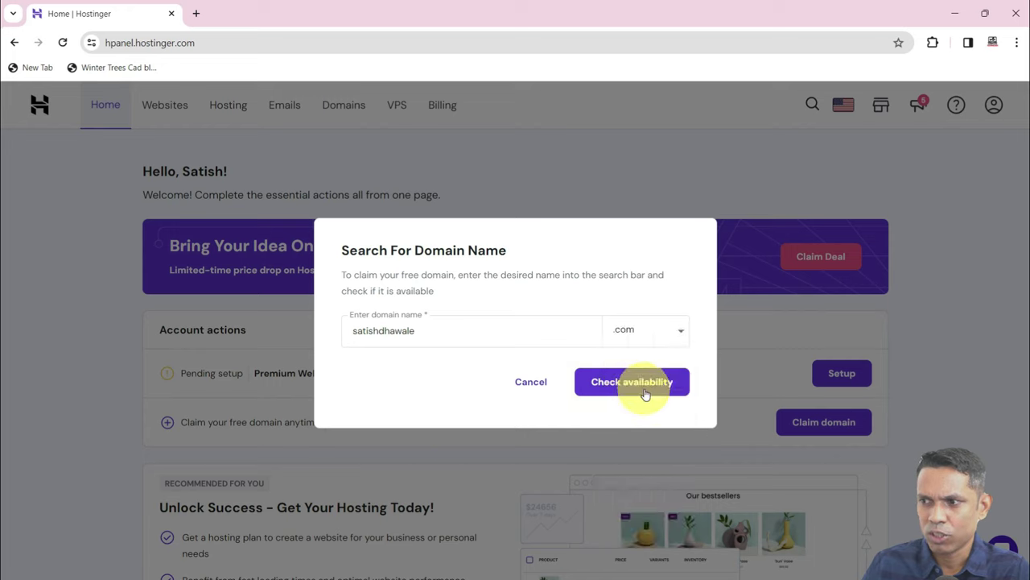
click(633, 384)
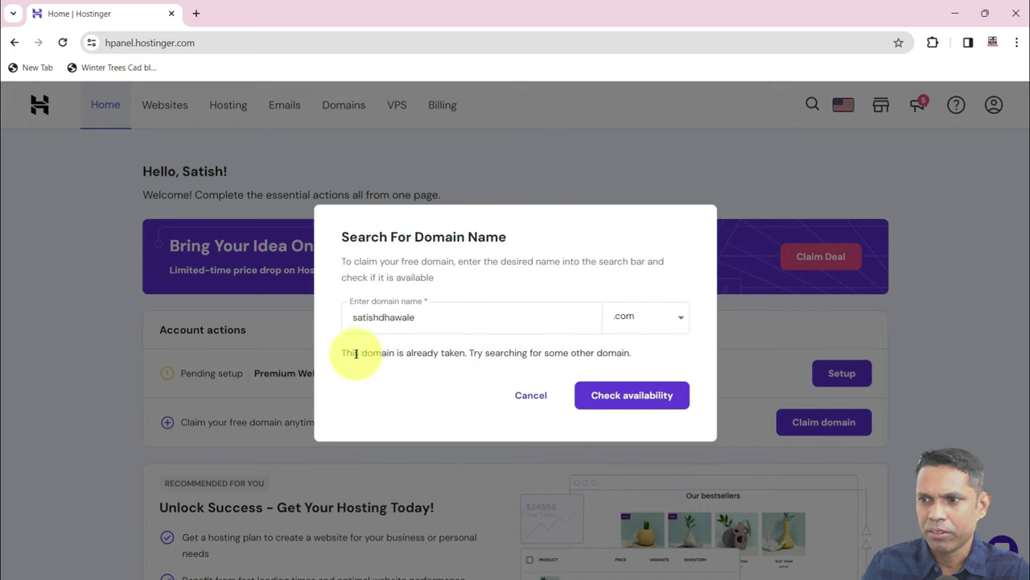
drag(355, 353, 650, 351)
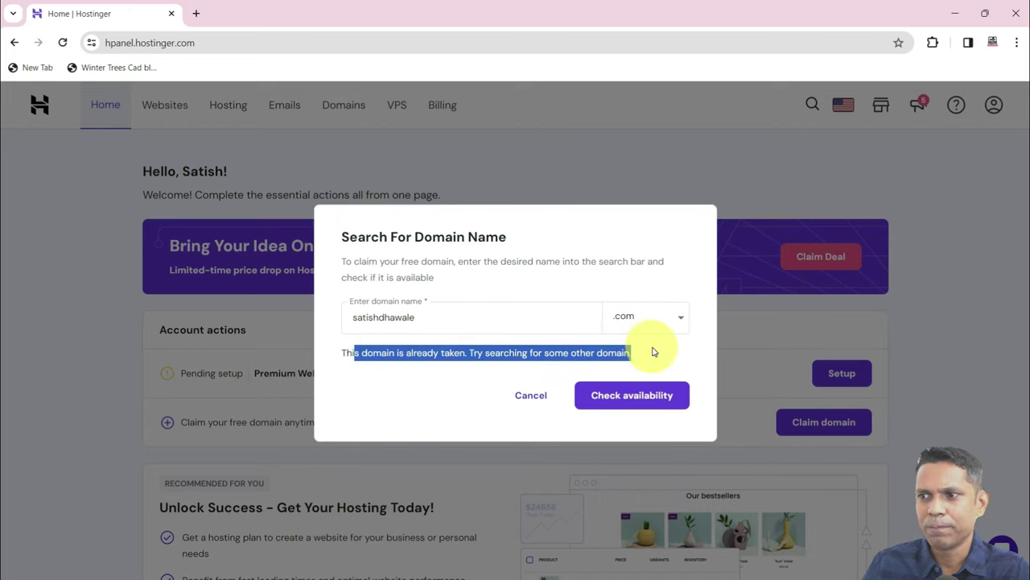
- Replace the name with shownow and find shownow.com taken too
click(496, 314)
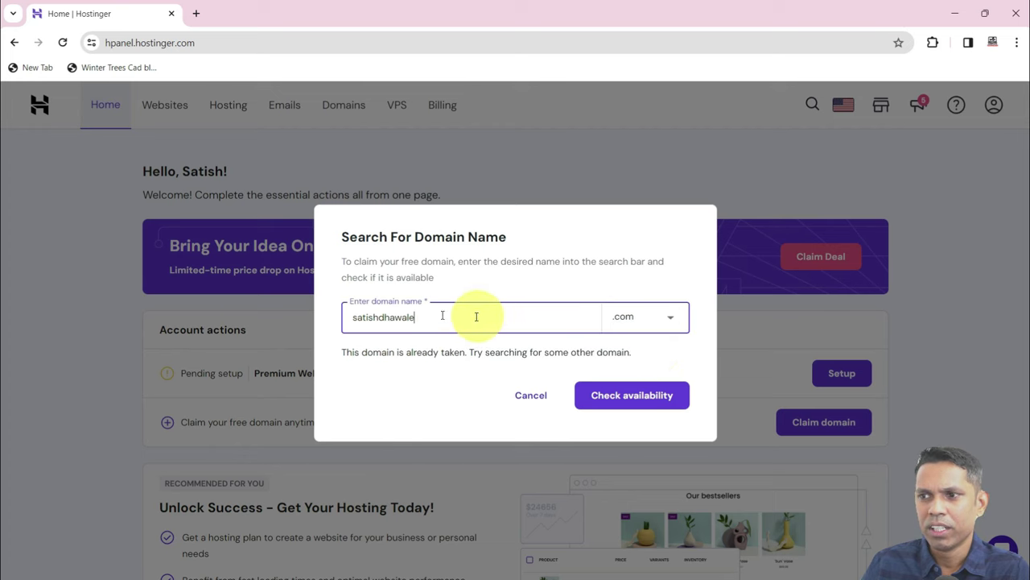
drag(475, 315, 329, 313)
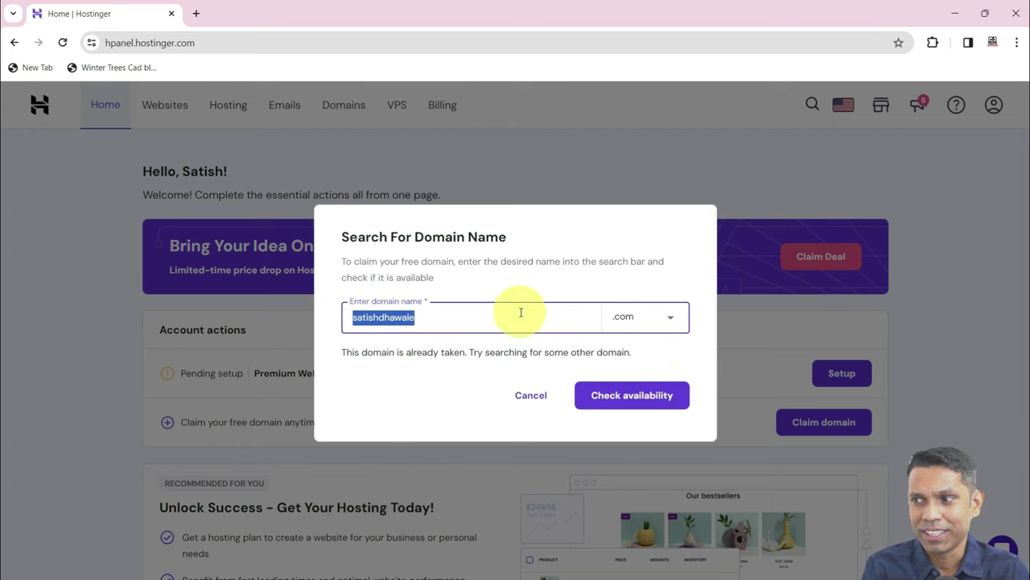
key(BackSpace)
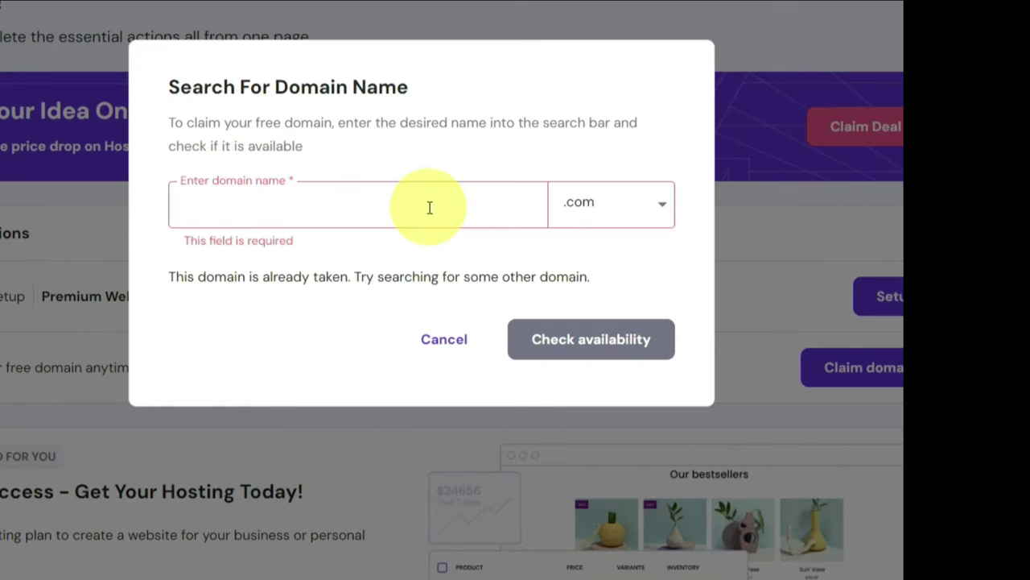
text(shownow)
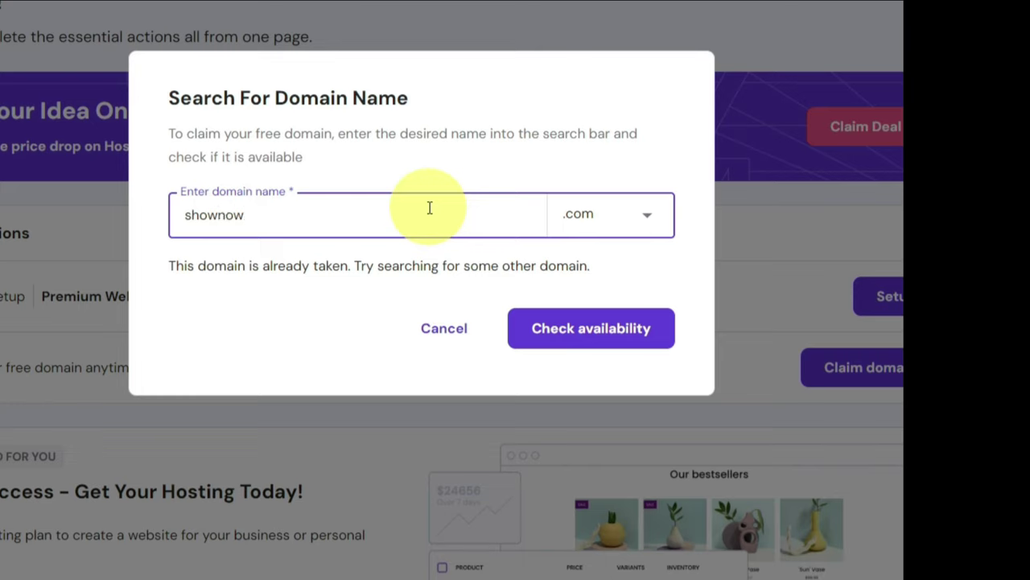
click(622, 318)
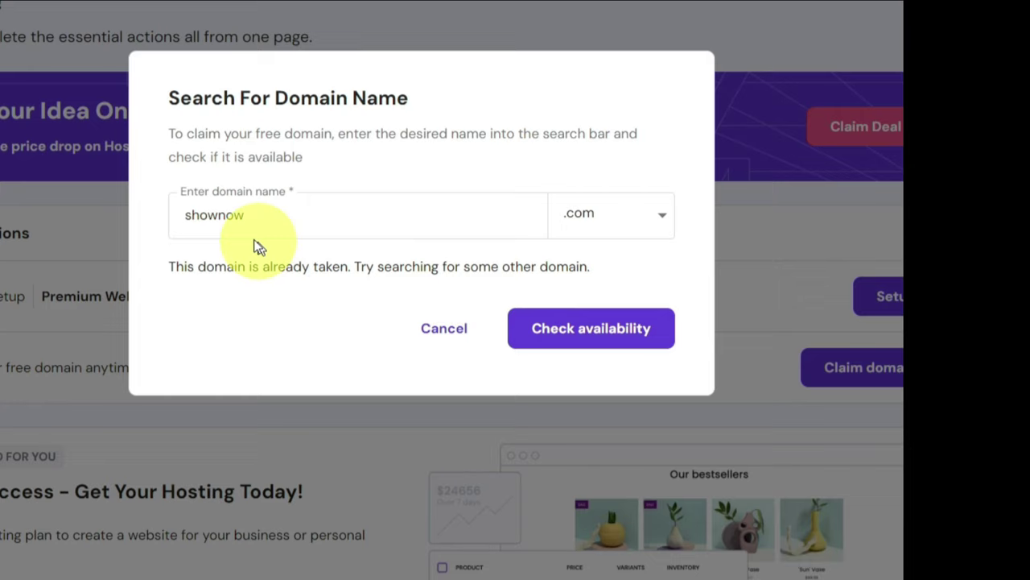
drag(214, 266, 515, 234)
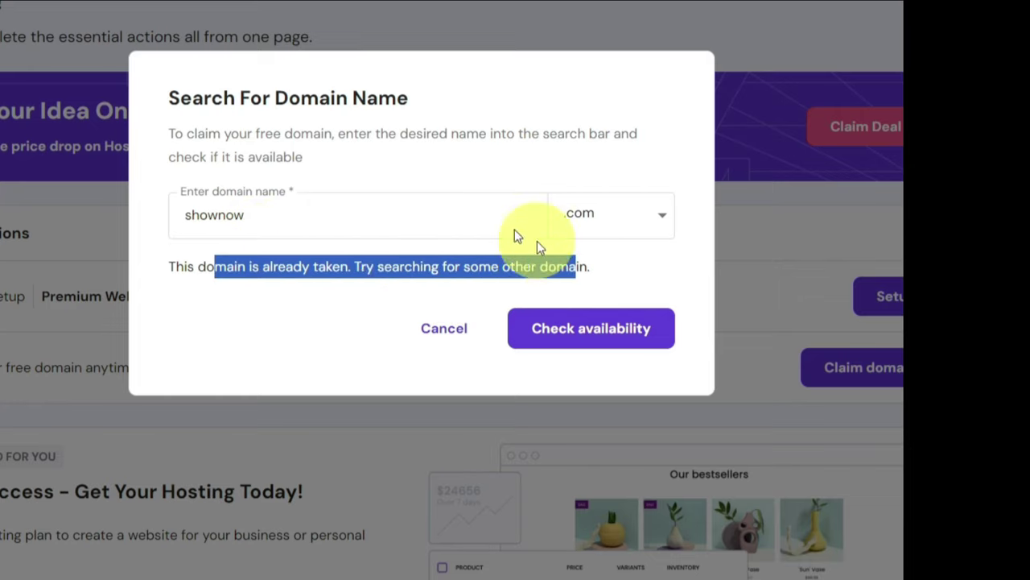
click(359, 217)
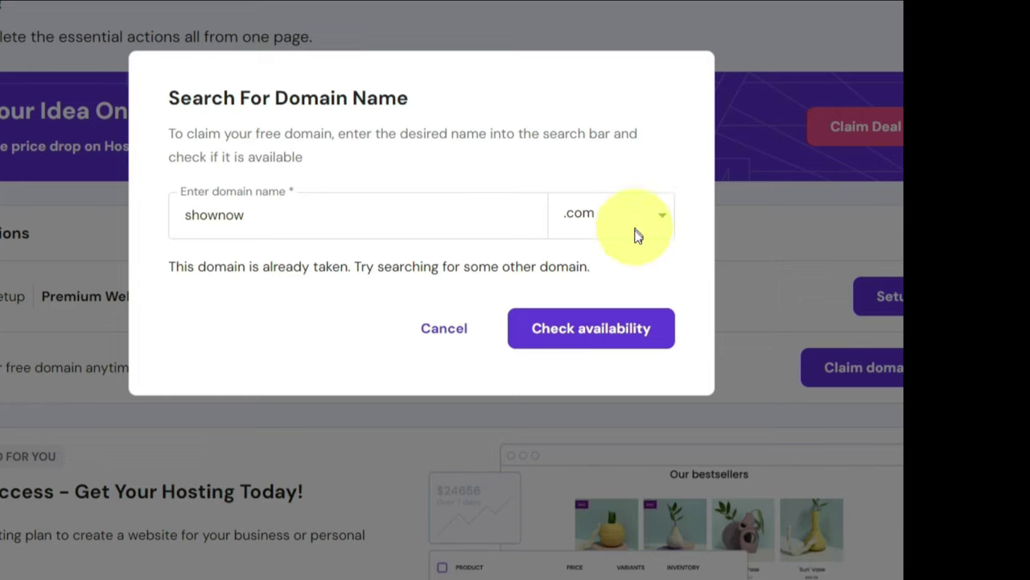
- Switch to the .in extension and confirm shownow.in is available at ₹0.00
click(664, 226)
scroll(614, 346, up, 2)
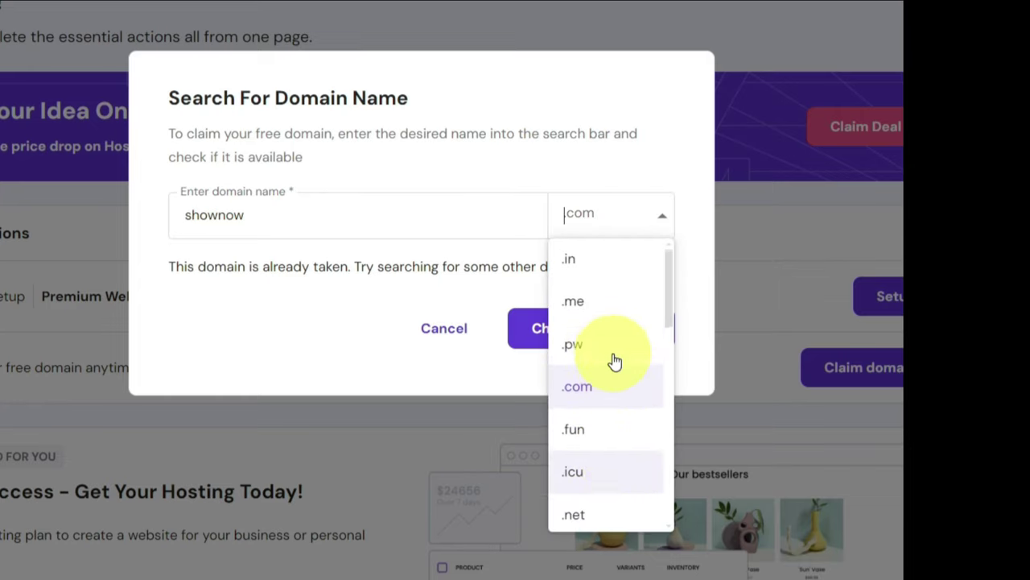
click(587, 266)
click(561, 330)
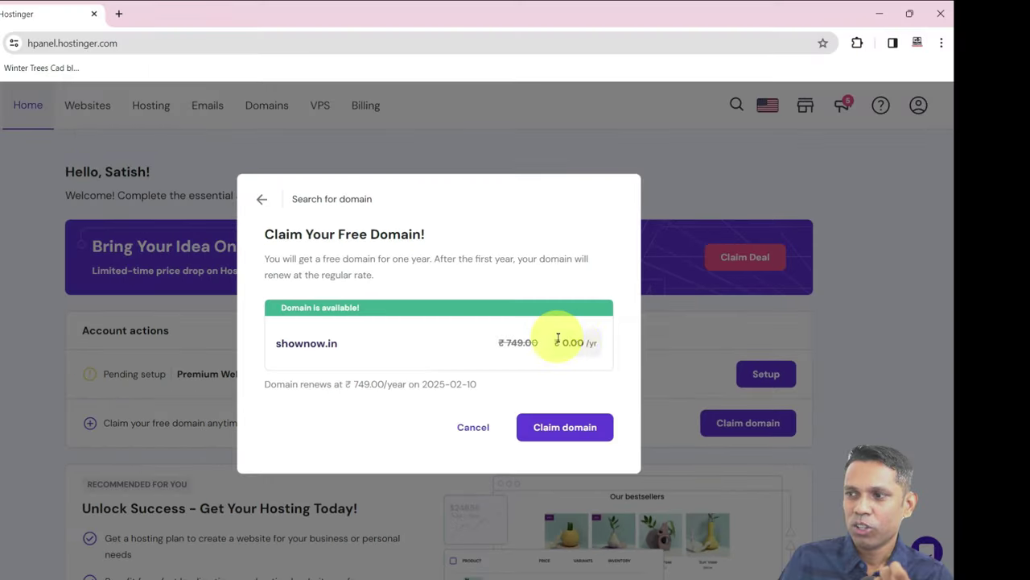
- Claim shownow.in and set its registrant to India, Company / Organization
click(565, 434)
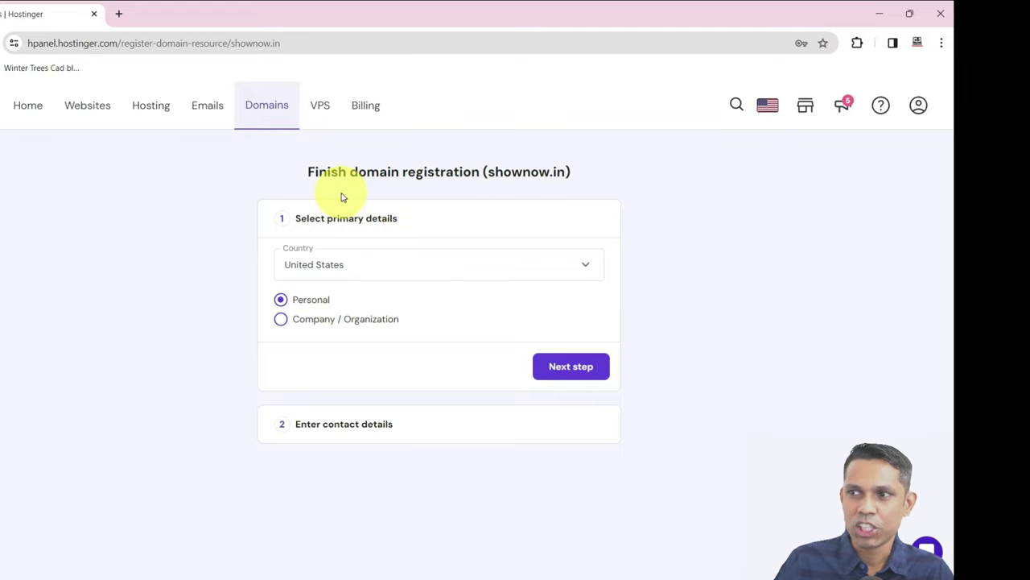
click(397, 271)
text(indi)
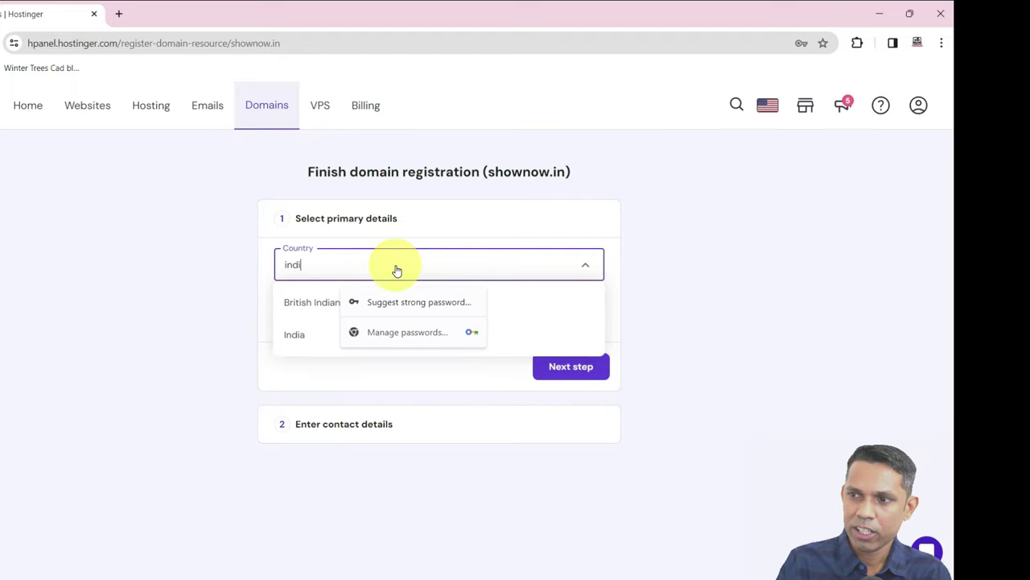
click(314, 333)
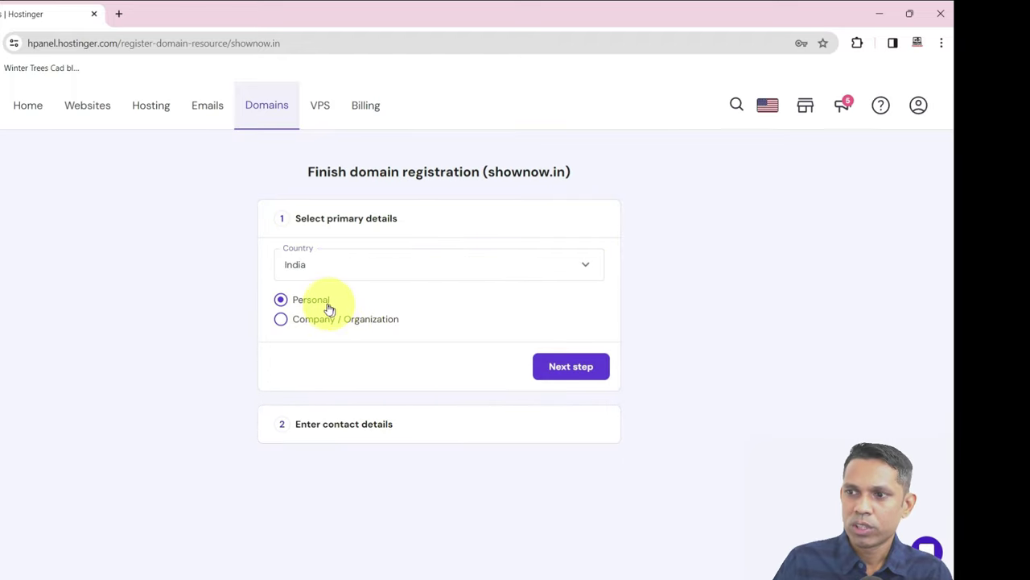
click(314, 322)
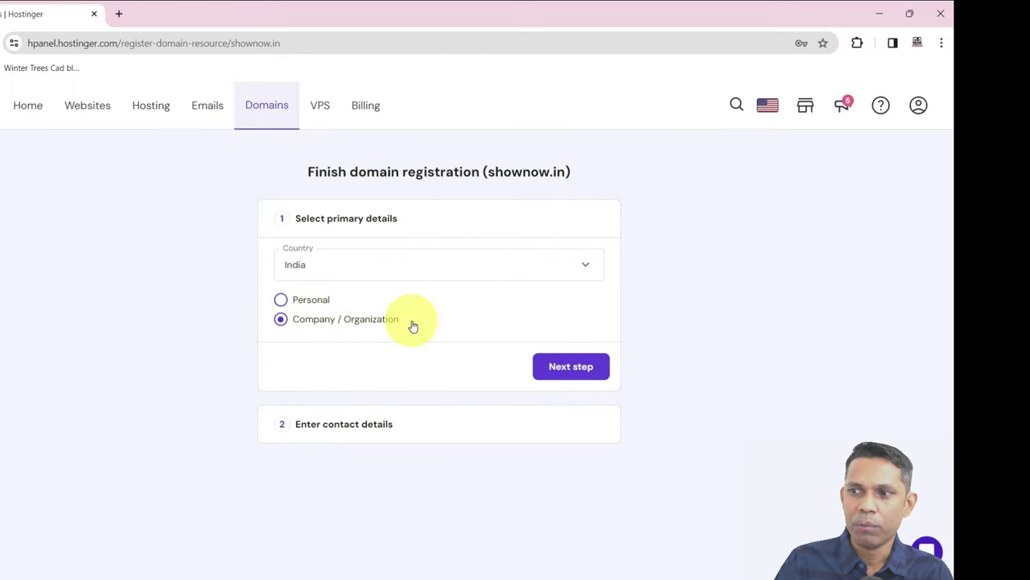
click(574, 368)
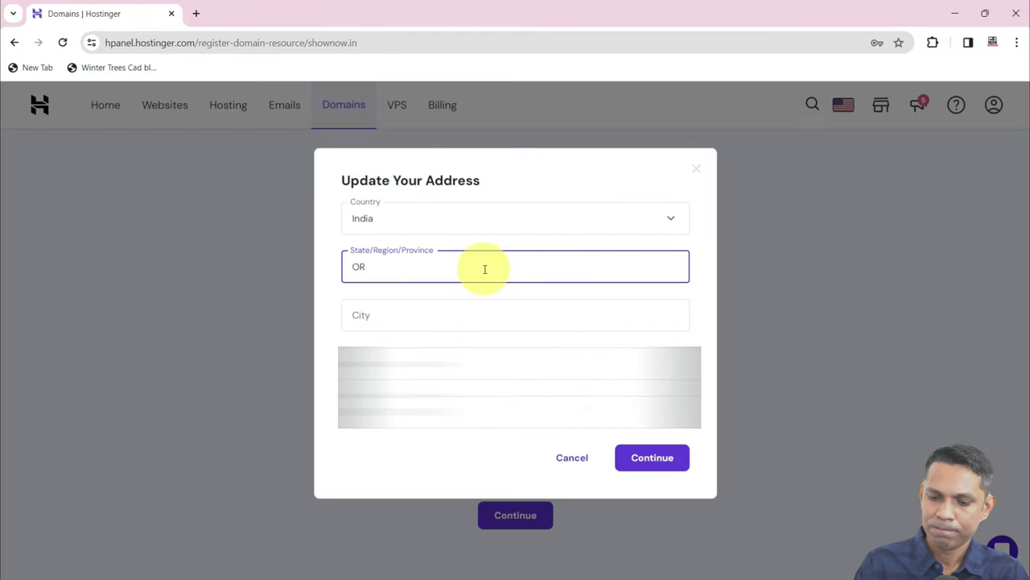
- Fill in the address state as Maharashtra and city as Mumbai
text(maharashtra)
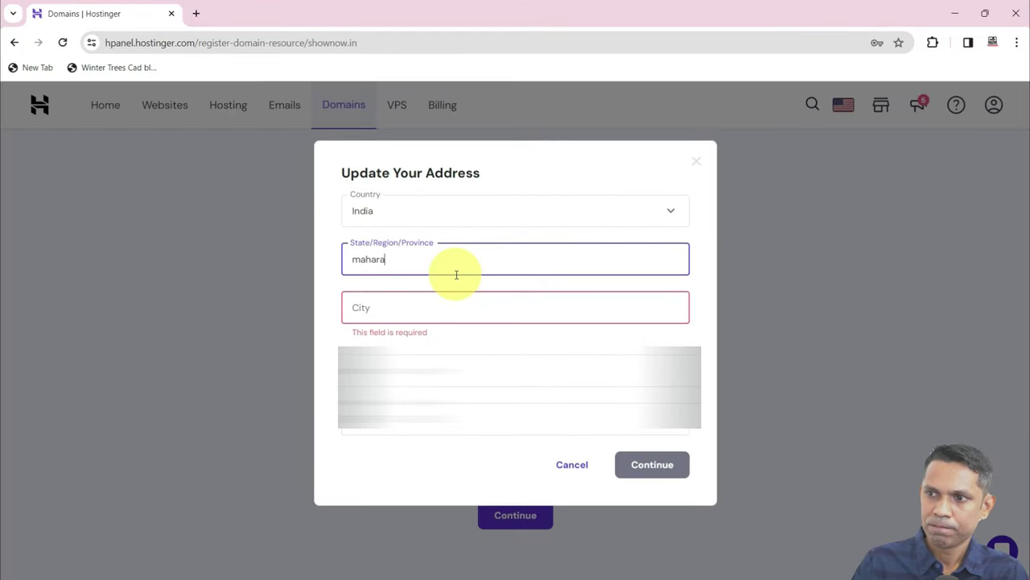
key(Tab)
text(MUmbai)
key(Tab)
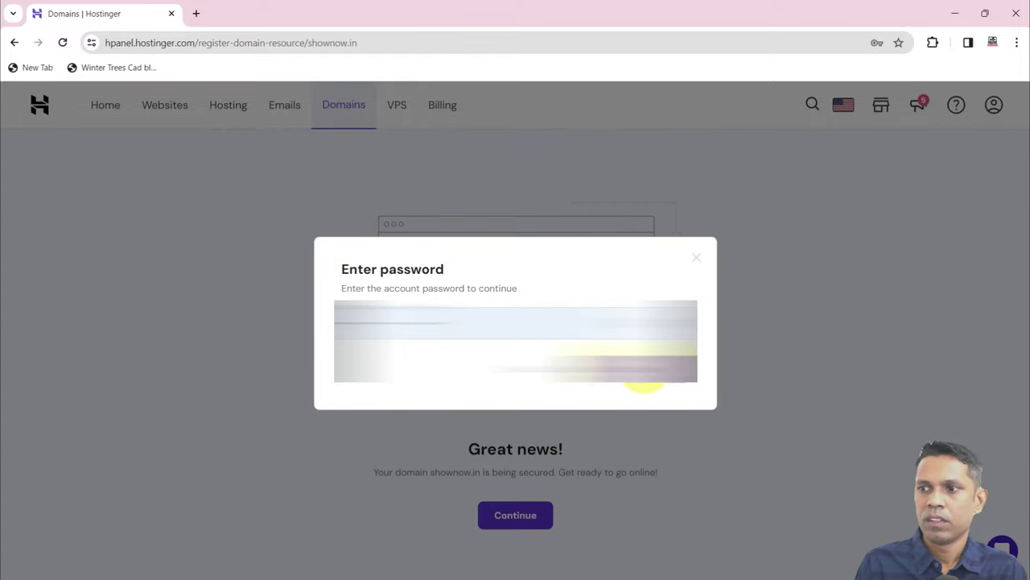
- Submit the address, confirm shownow.in is secured, and skip the website hosting offer
click(644, 379)
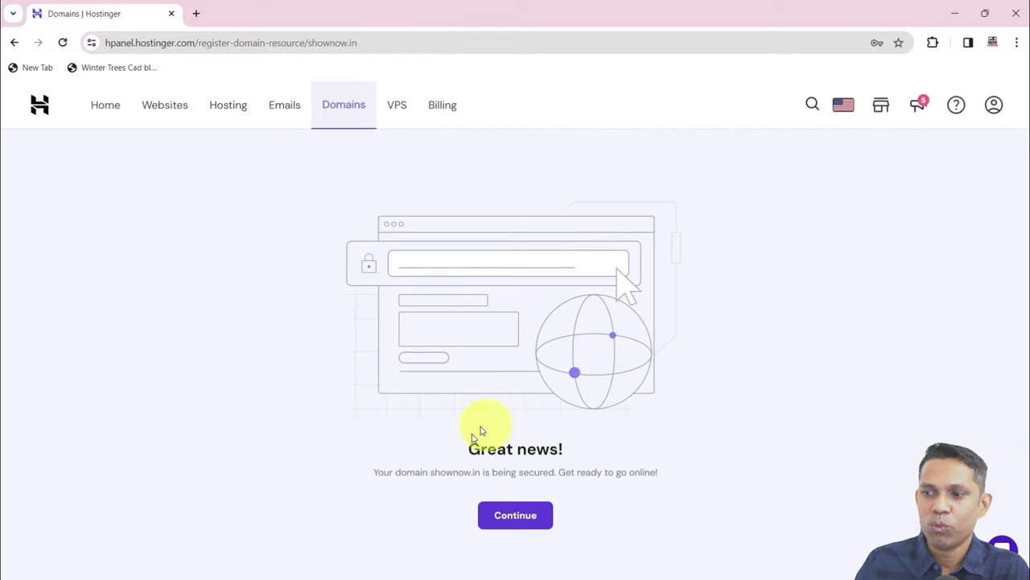
drag(434, 474, 480, 475)
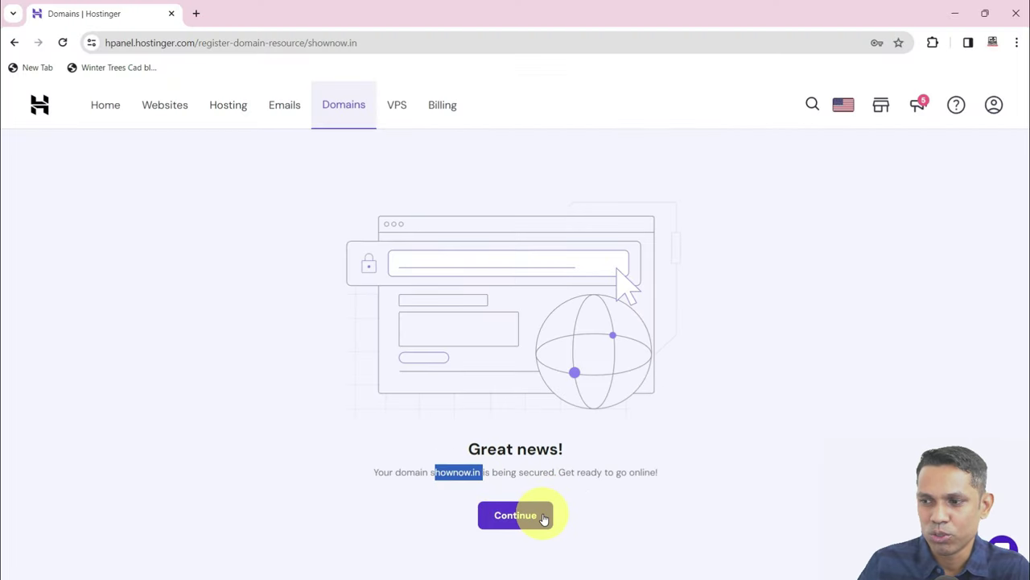
click(544, 519)
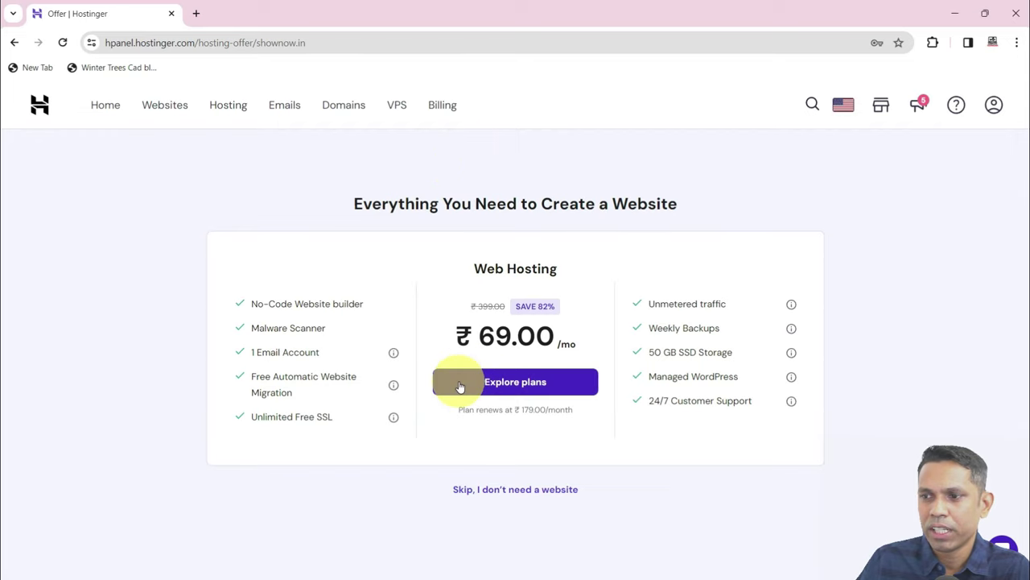
click(496, 491)
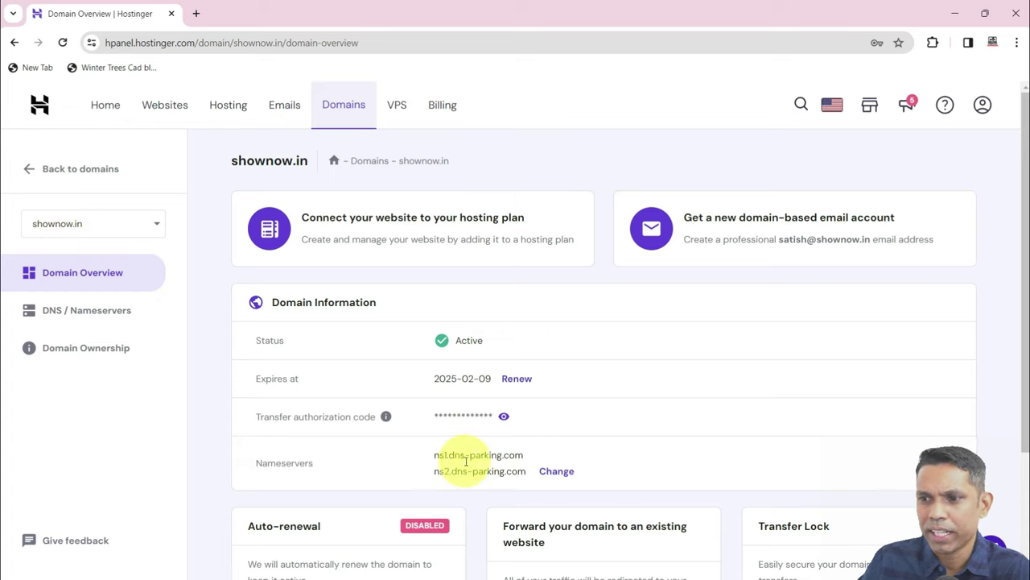
drag(445, 455, 537, 454)
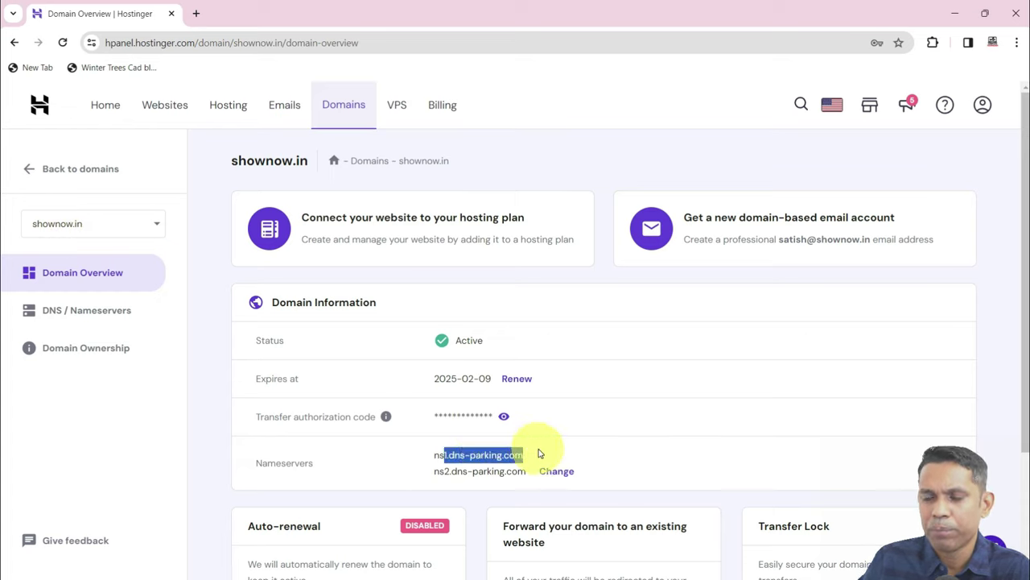
click(400, 477)
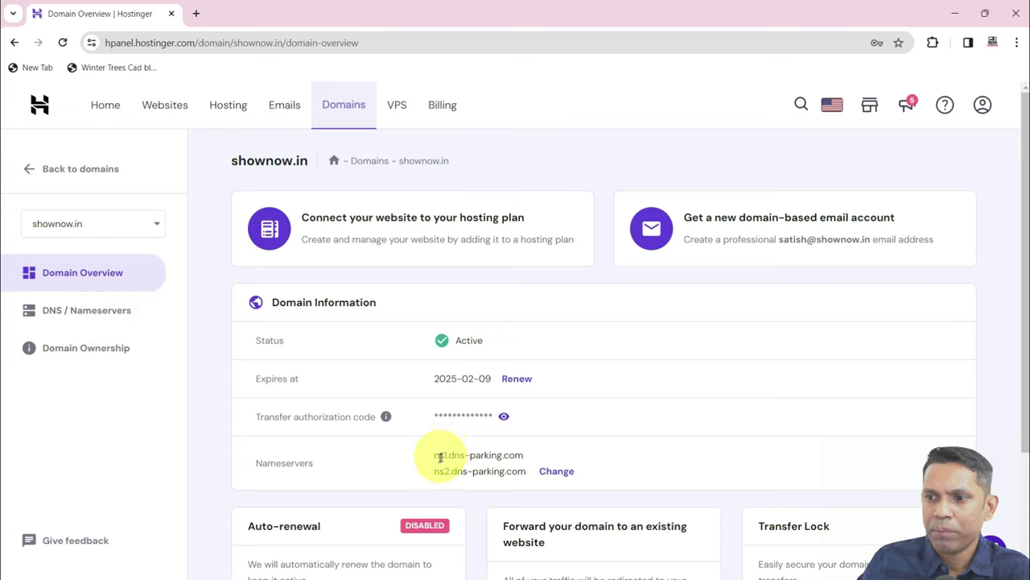
drag(439, 458, 527, 462)
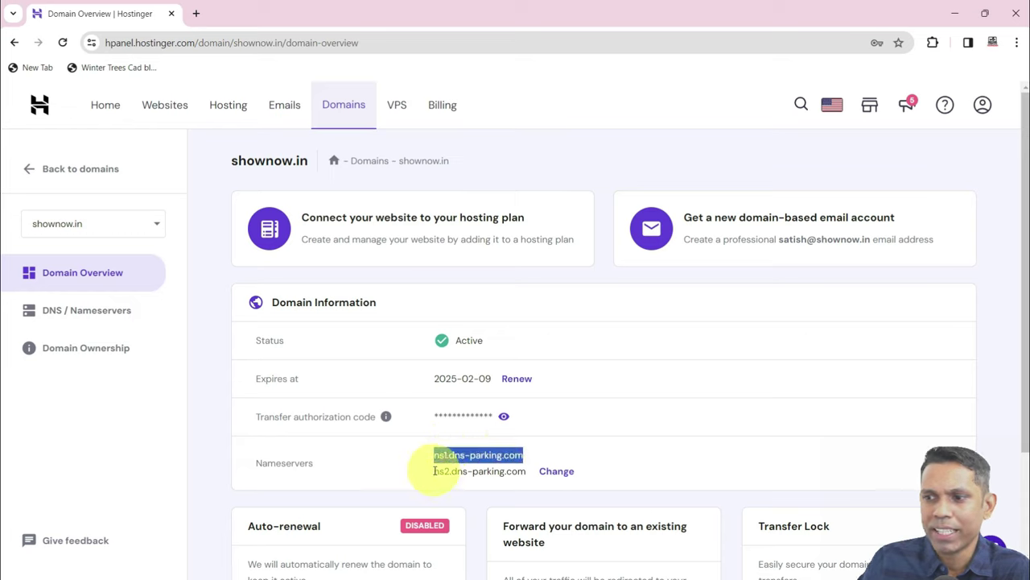
drag(432, 470, 529, 473)
click(546, 455)
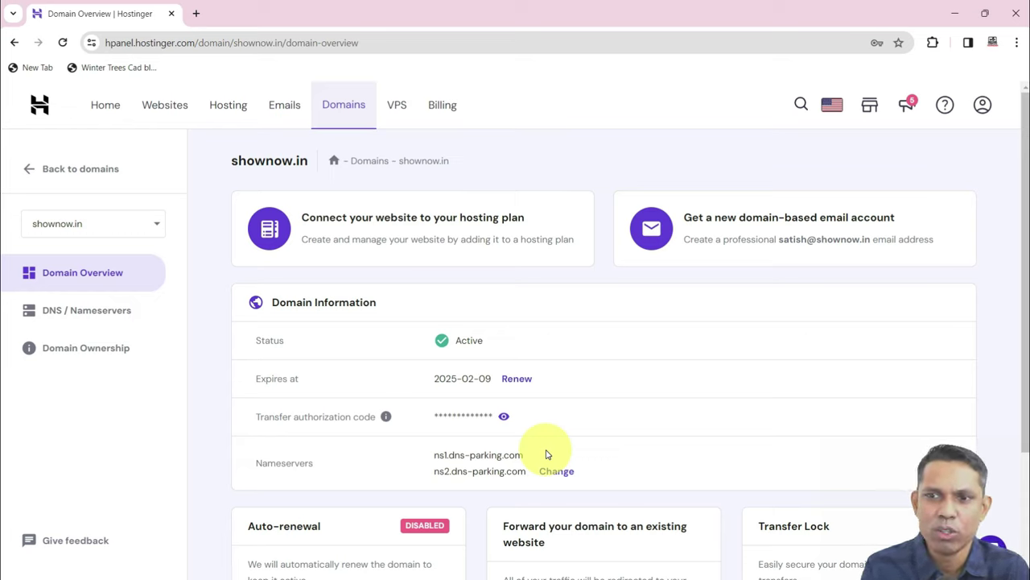
- Go to Hosting and start setup of the pending Premium Web Hosting plan
click(230, 107)
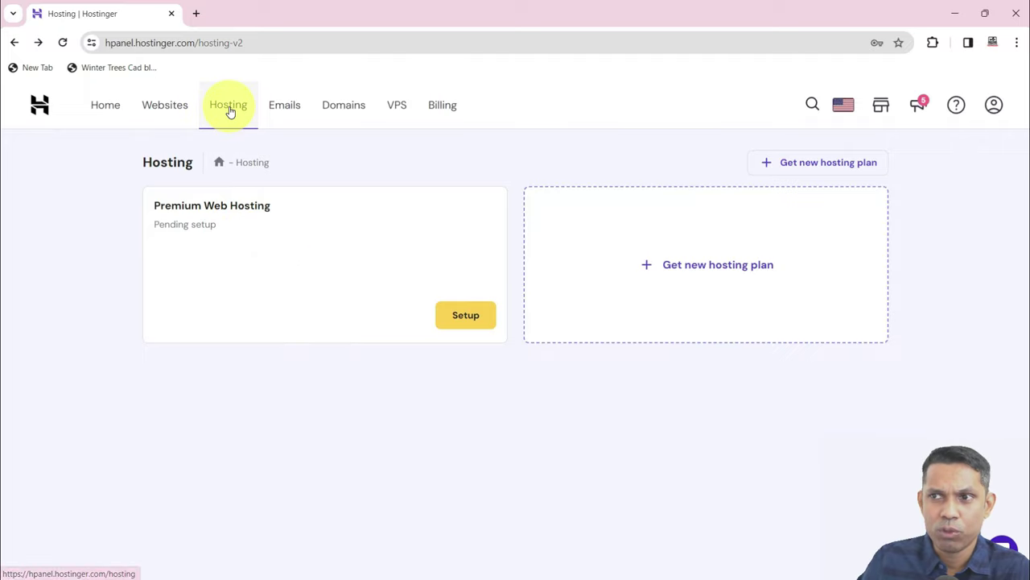
click(455, 320)
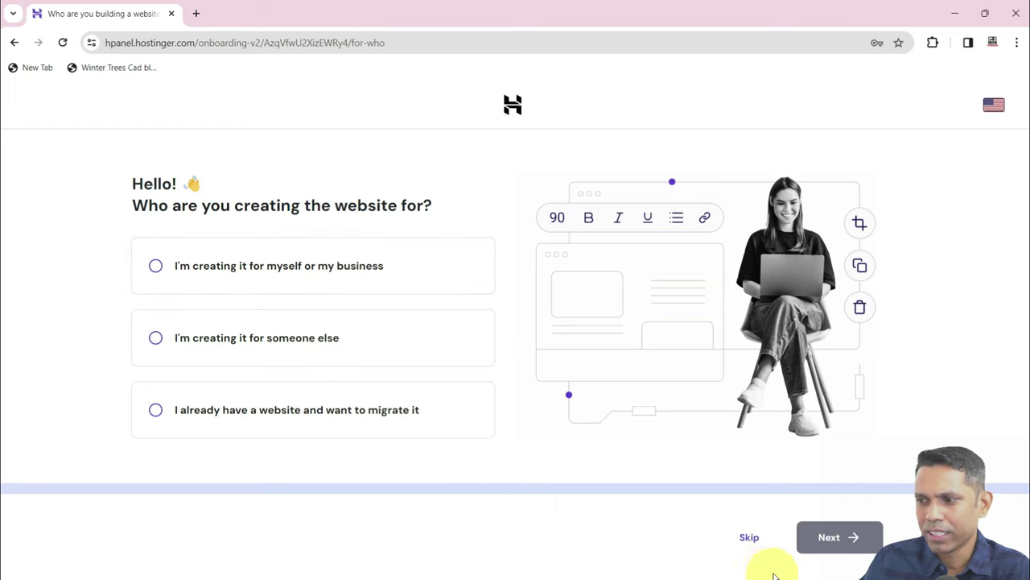
- Skip the who-is-it-for question and select WordPress as the platform
click(750, 537)
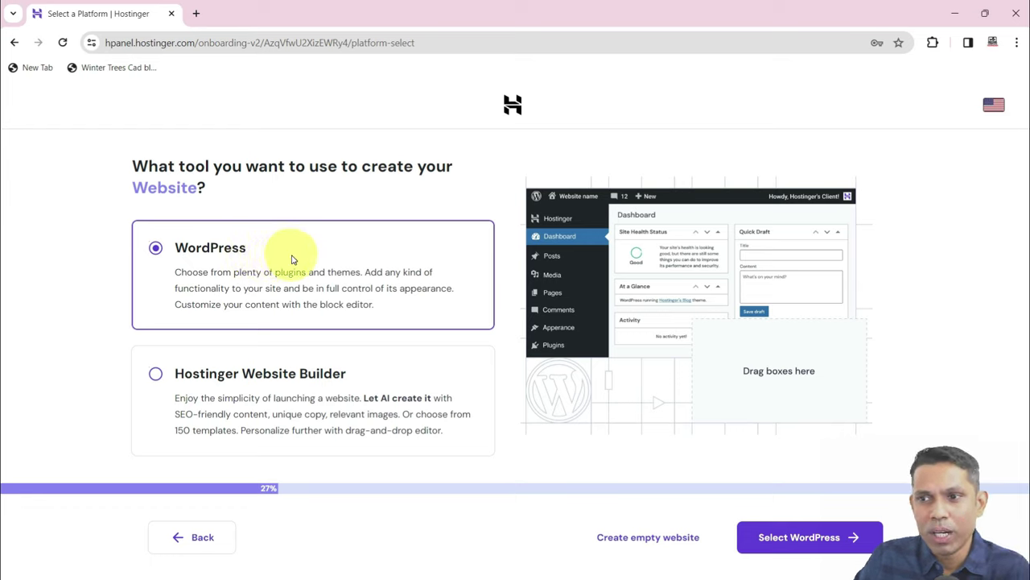
click(815, 541)
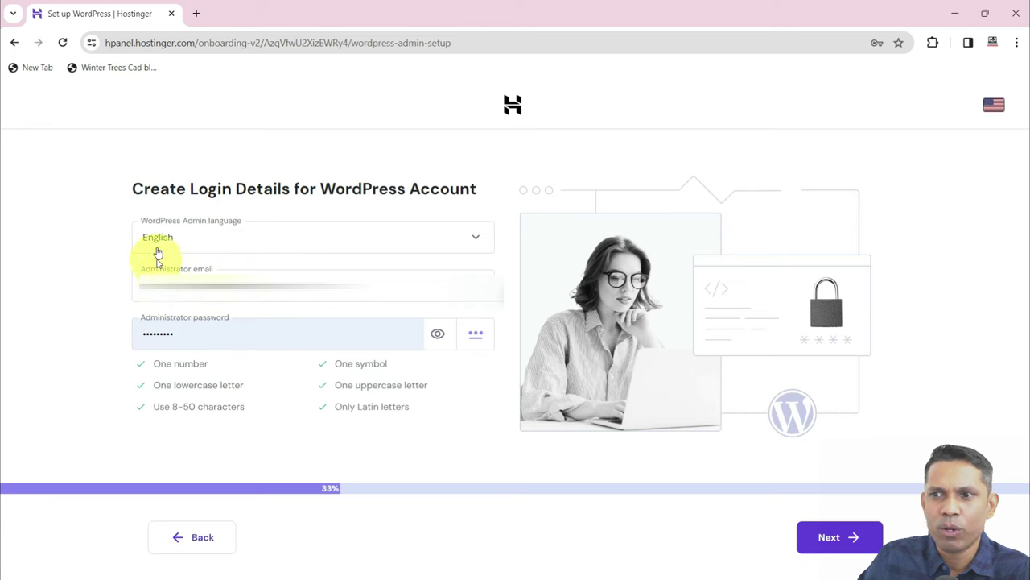
- Accept the WordPress login details and skip the theme selection
click(814, 543)
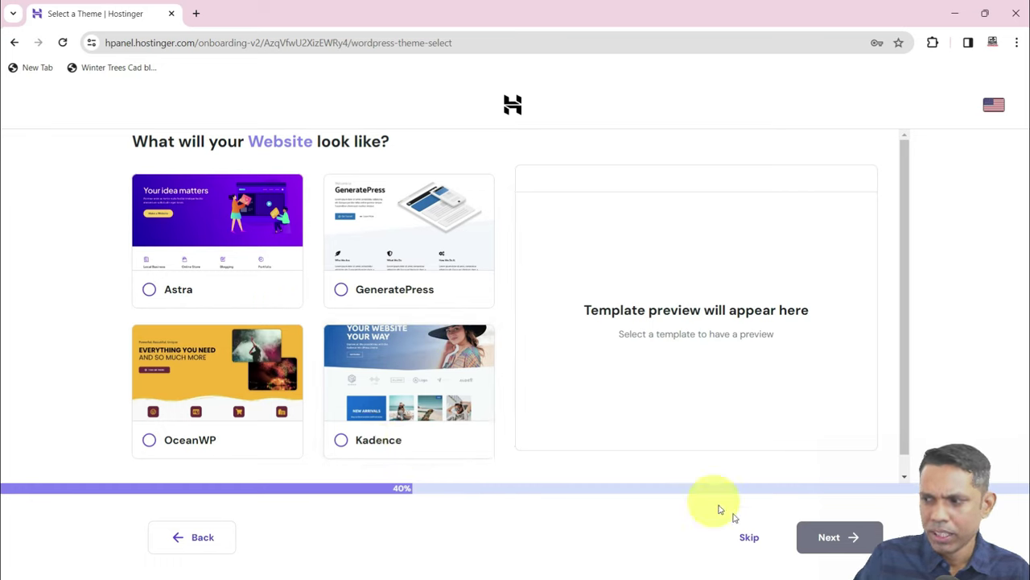
click(750, 539)
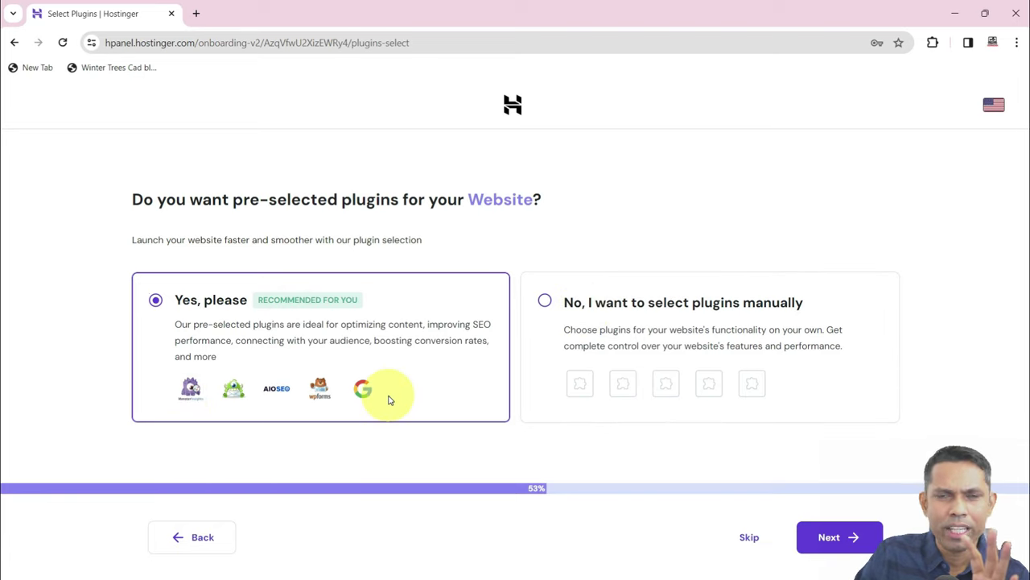
- Skip plugin setup and name the website with the owned shownow.in domain
click(593, 305)
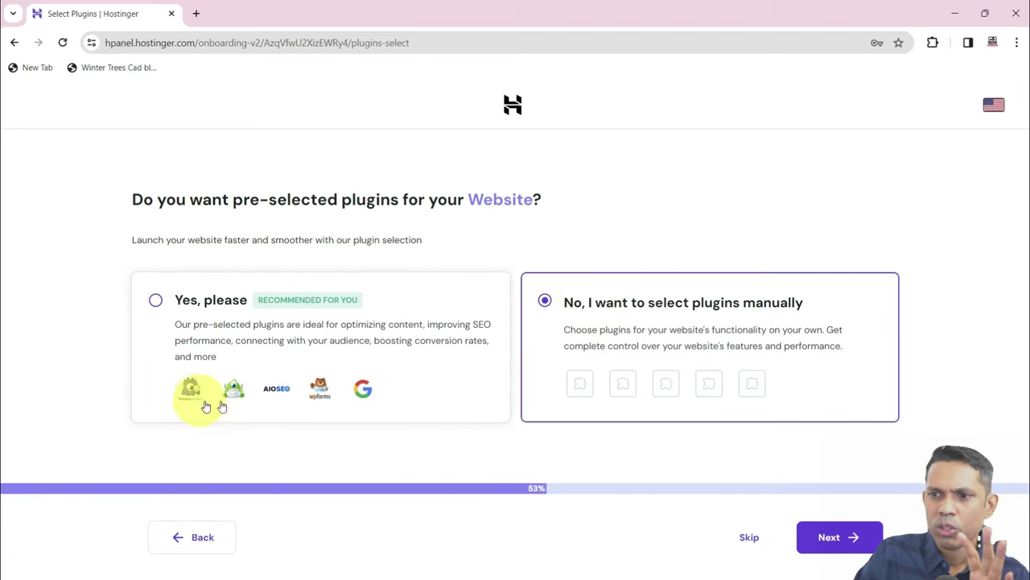
click(212, 310)
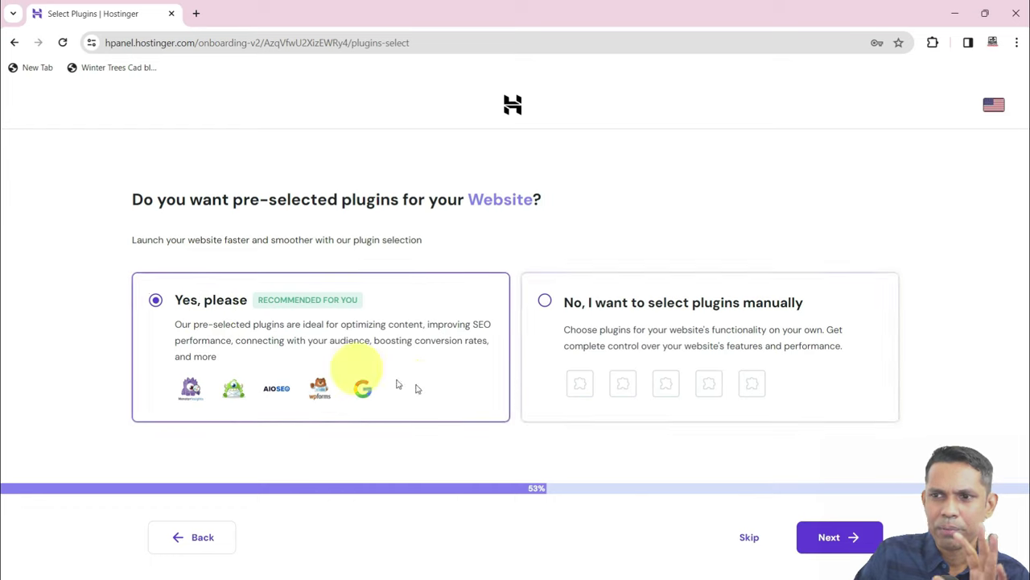
click(750, 539)
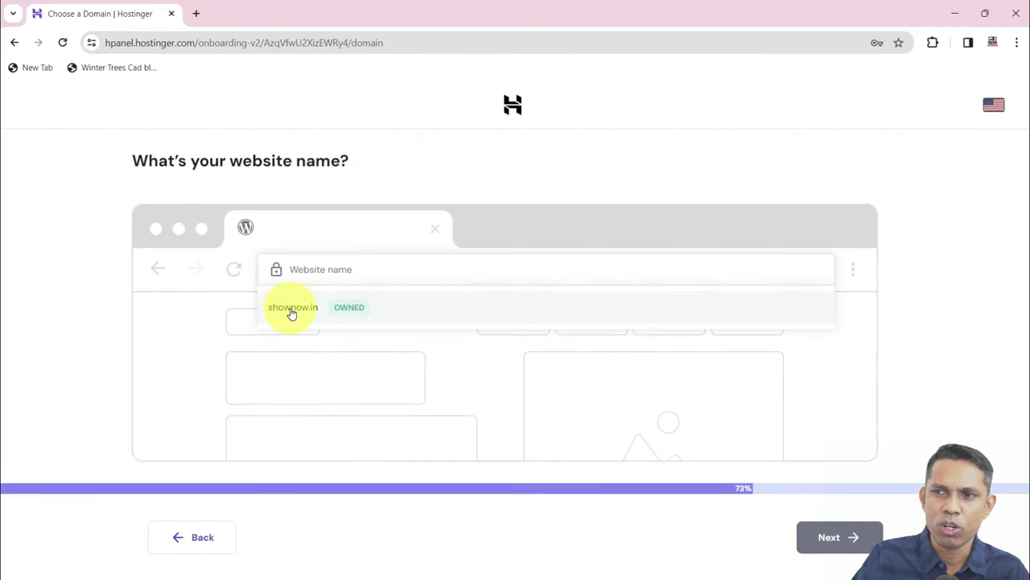
click(292, 310)
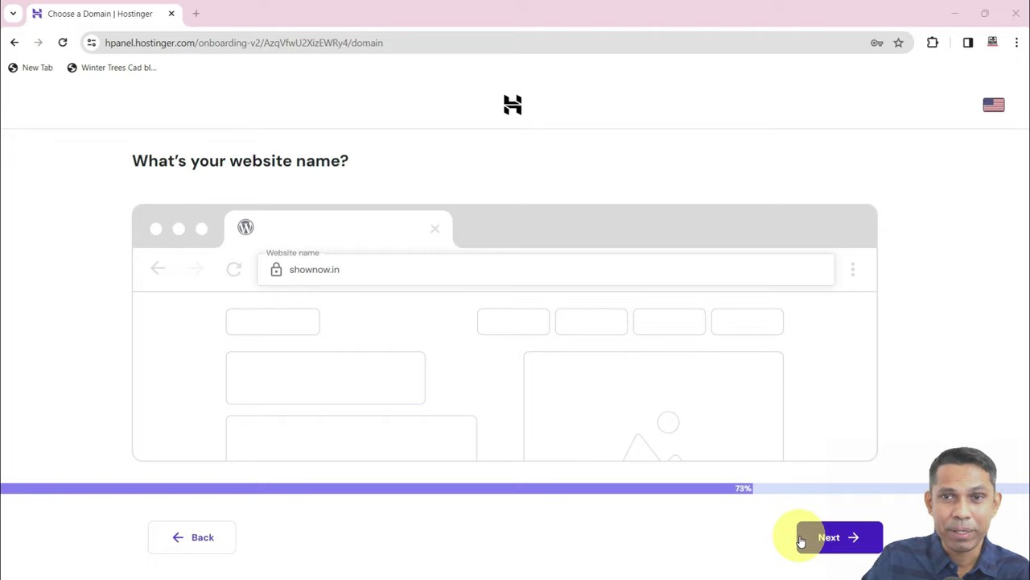
click(801, 539)
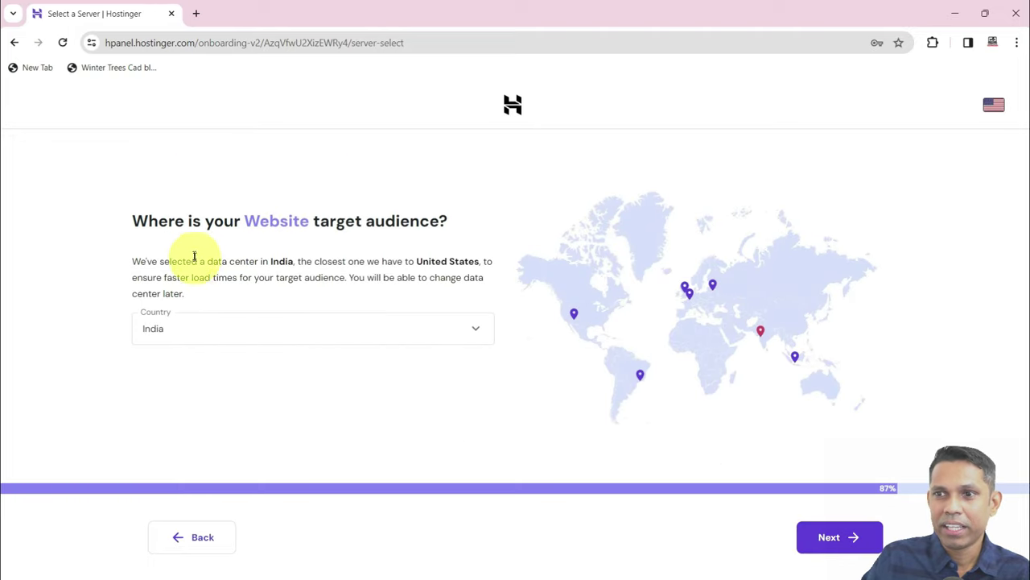
- Keep India as the data center country and confirm to start the WordPress installation
click(273, 342)
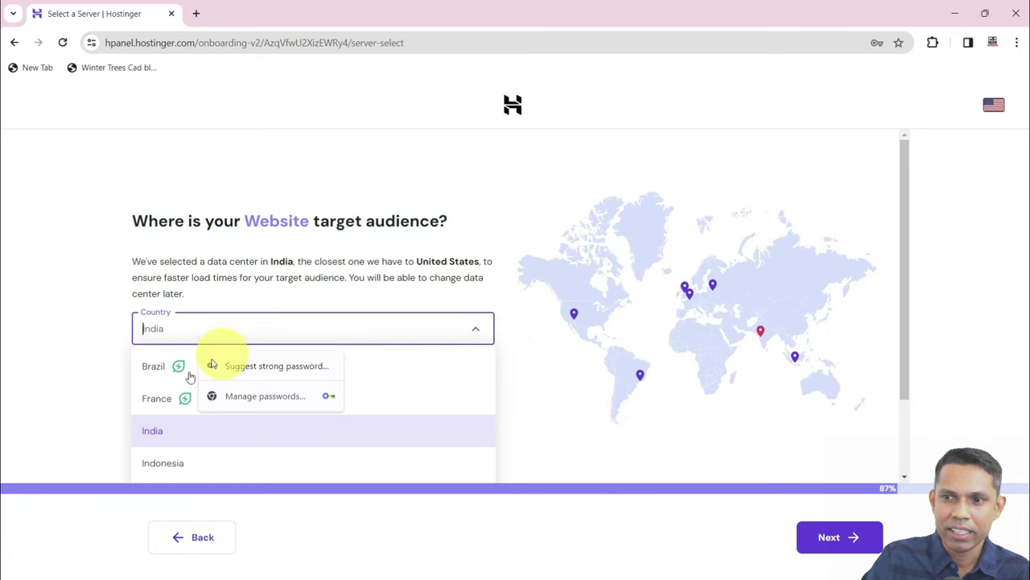
scroll(169, 451, down, 2)
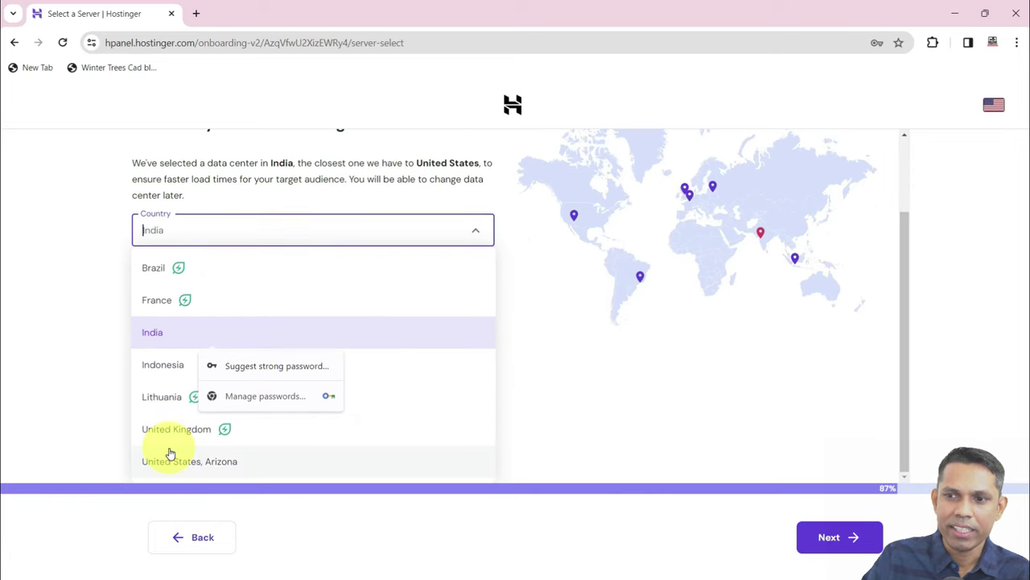
click(150, 343)
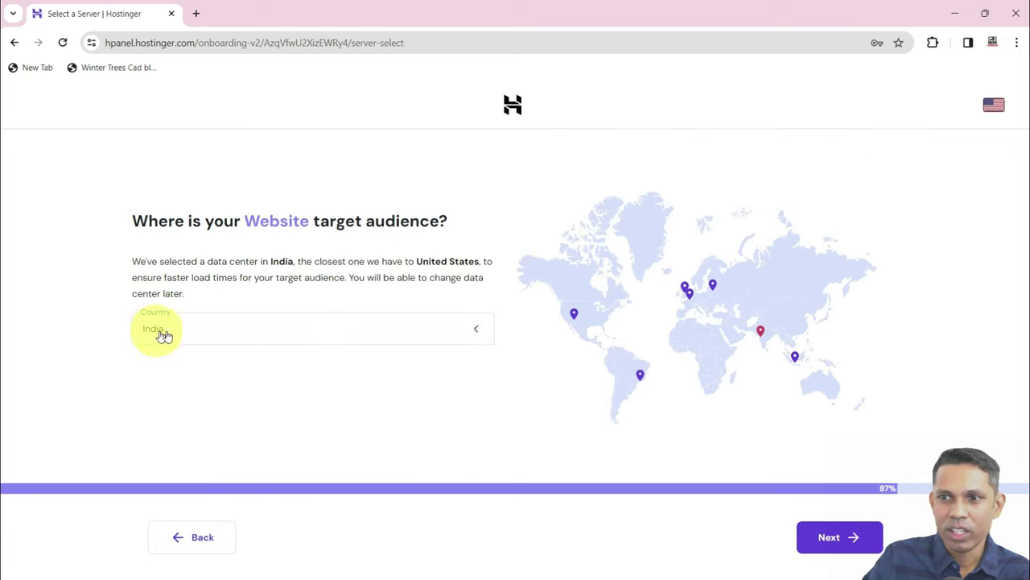
click(805, 543)
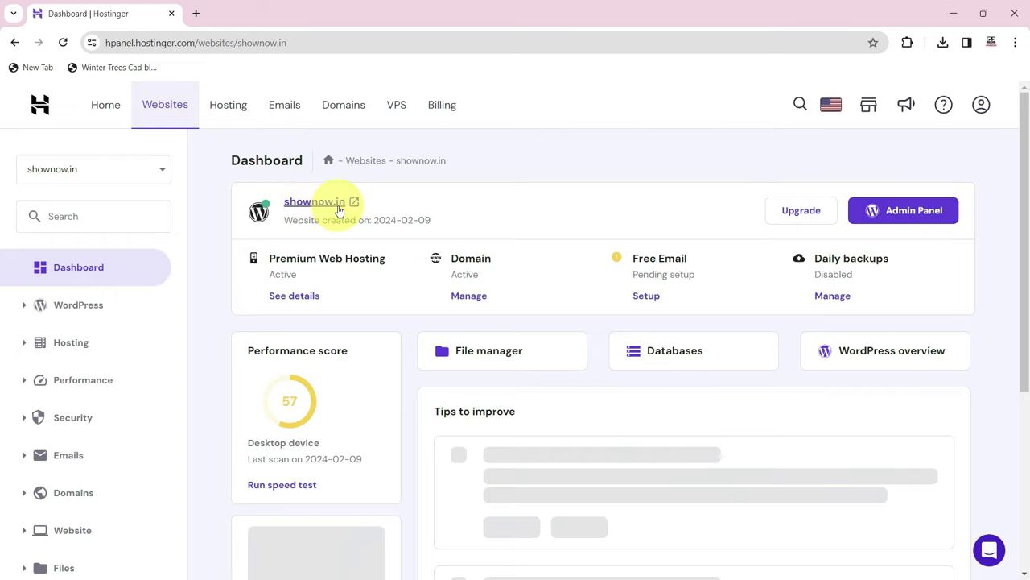
- Open the shownow.in WordPress admin and live site in separate tabs, with admin in front
click(931, 215)
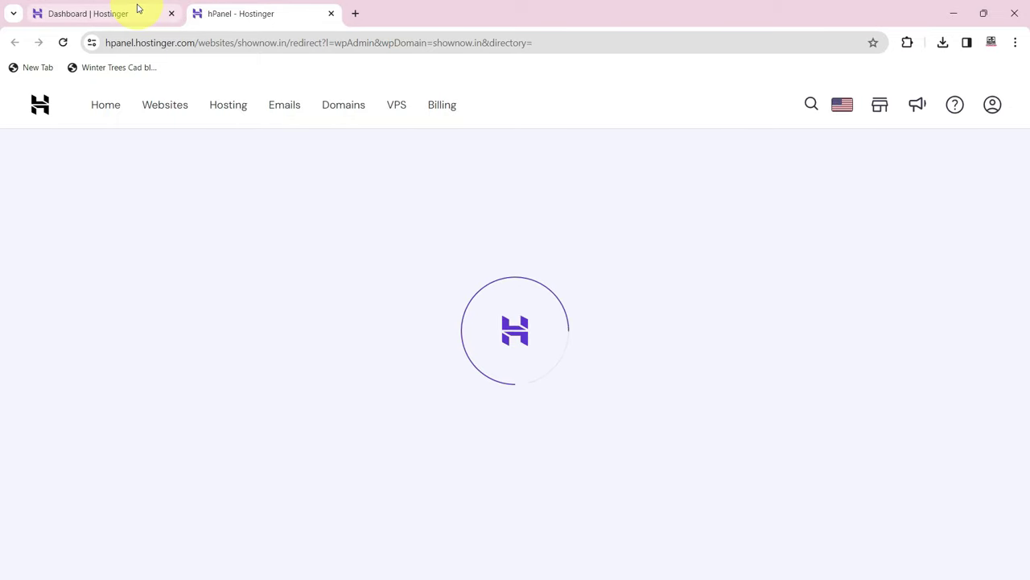
click(138, 8)
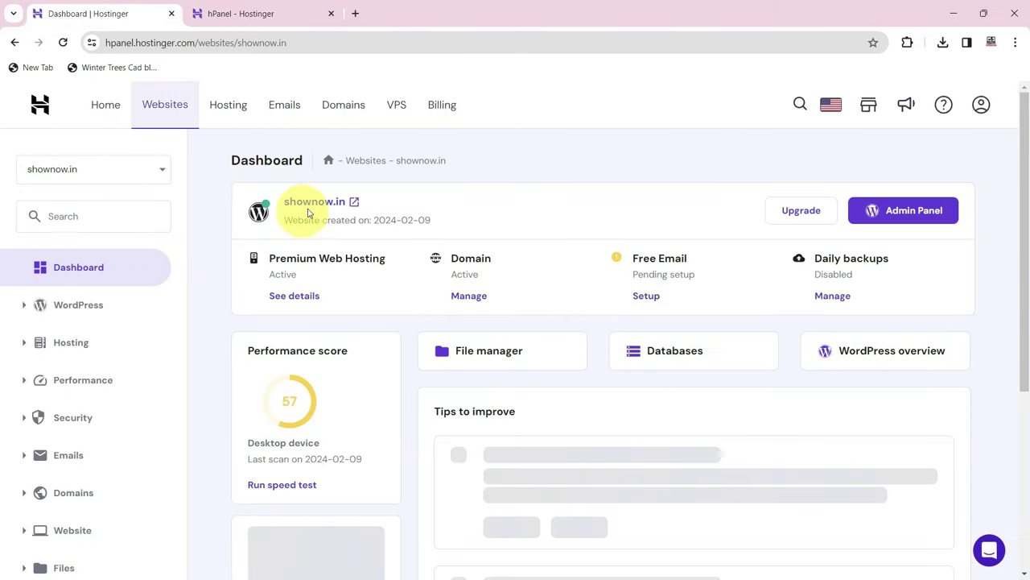
click(317, 200)
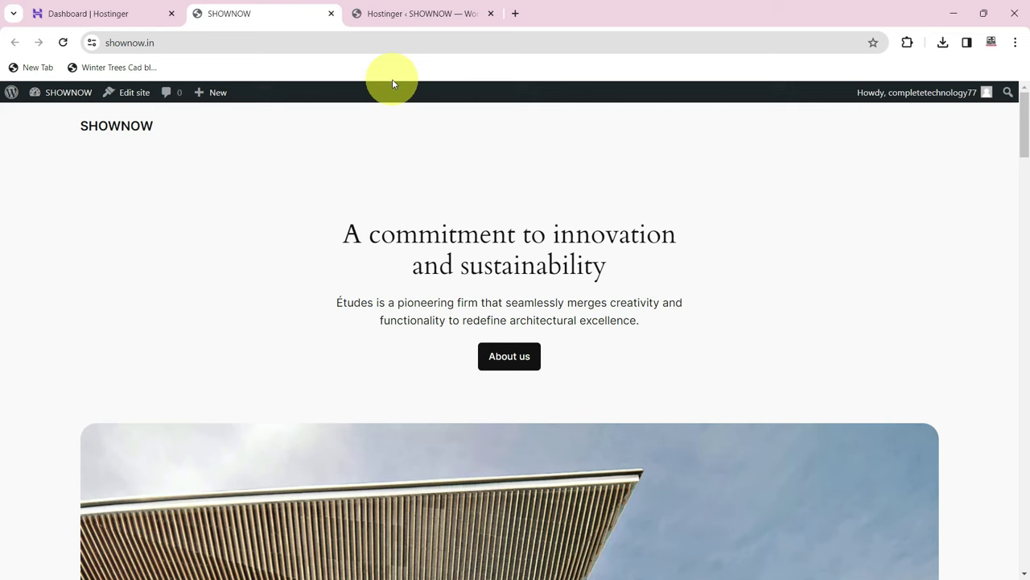
drag(299, 21, 564, 20)
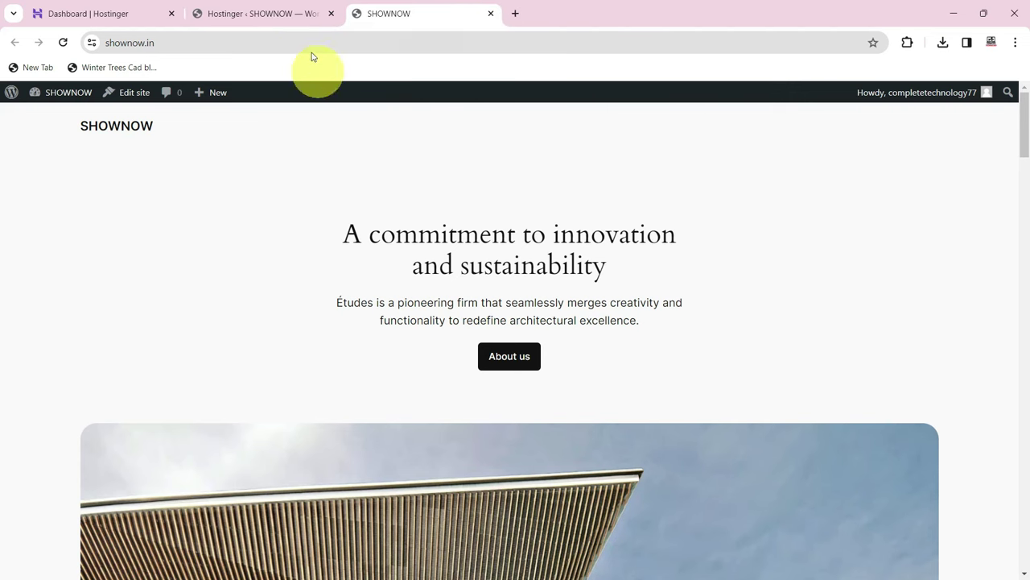
click(276, 16)
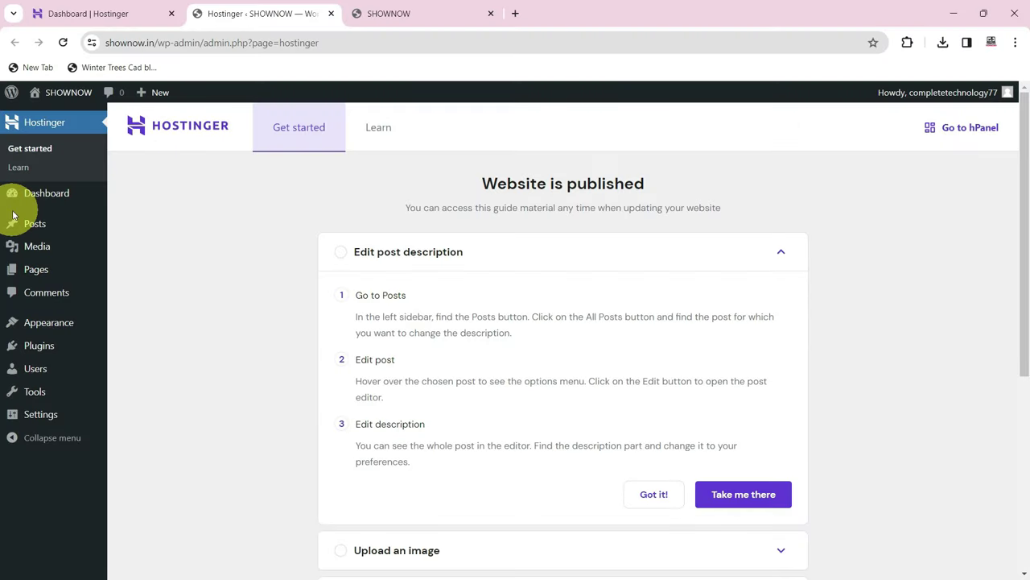
- Navigate through the admin sidebar to Appearance > Themes
click(36, 222)
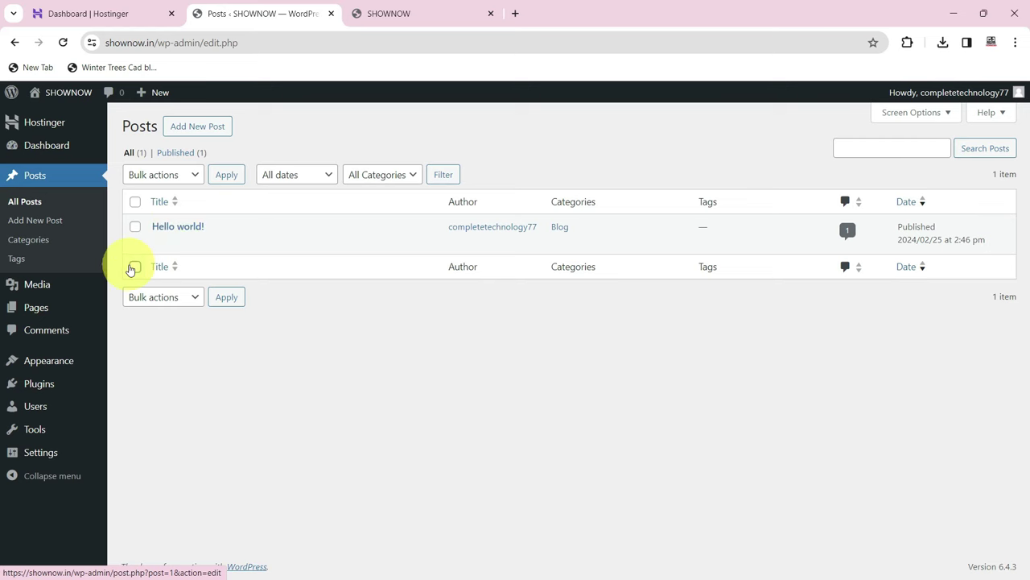
click(56, 360)
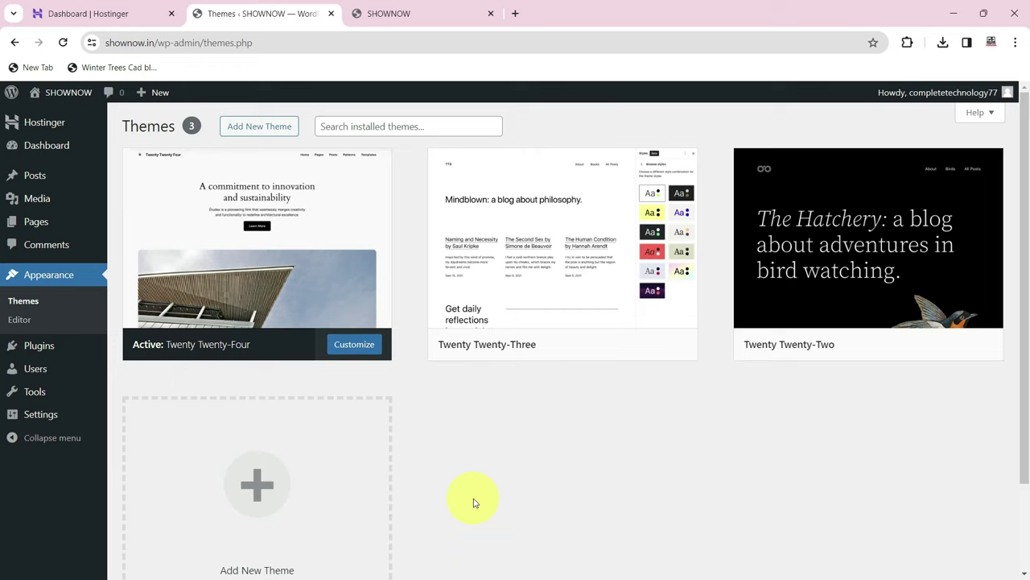
- Search for the Astra theme under Add New Theme, install it and activate it
click(259, 126)
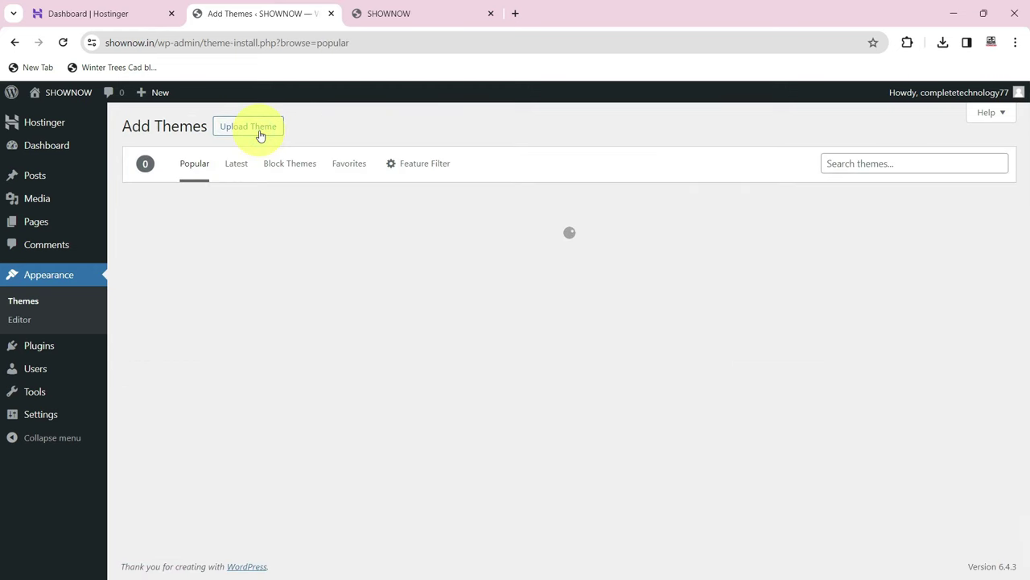
click(887, 162)
text(ASTRA)
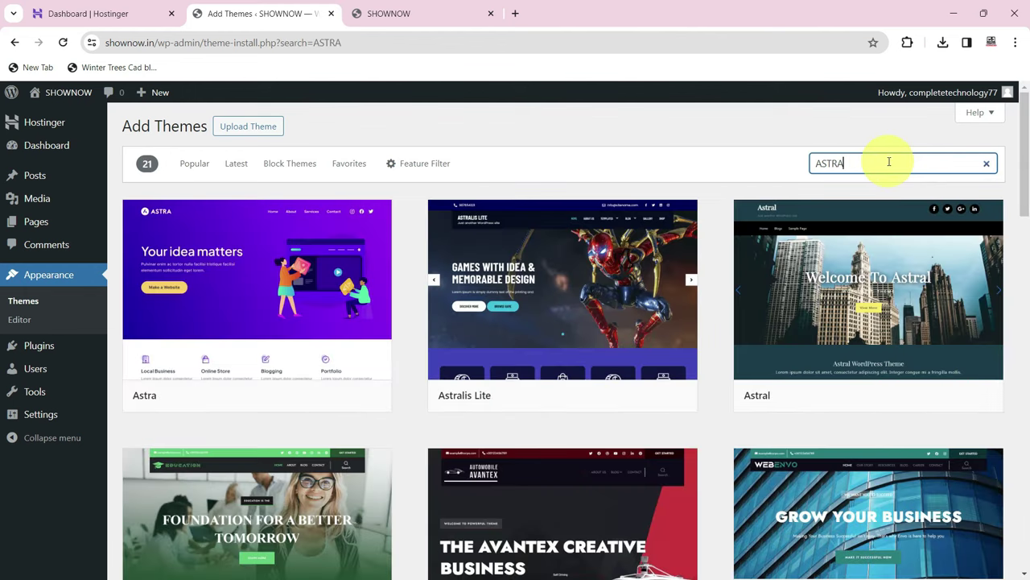
mouse_move(253, 287)
click(302, 398)
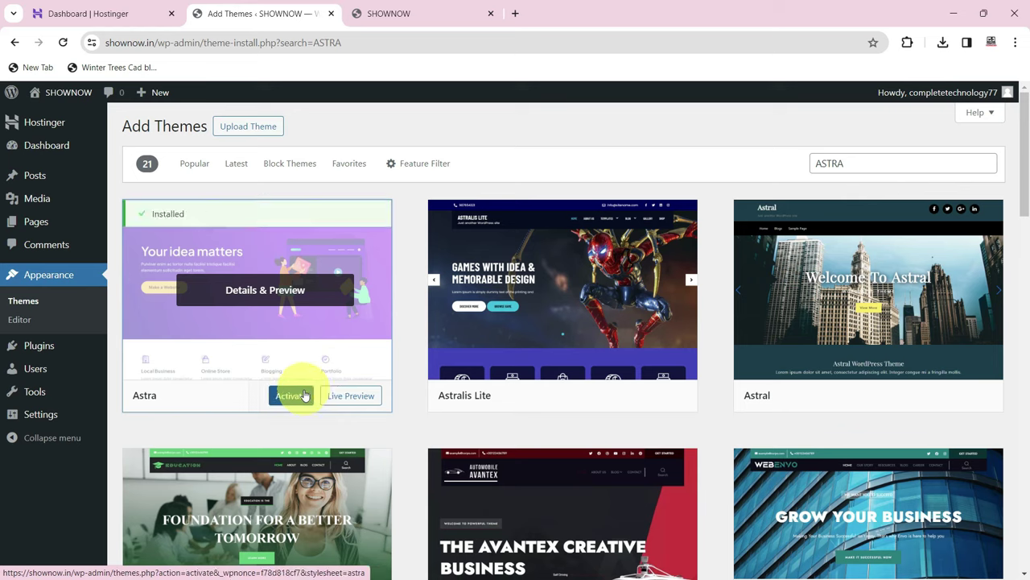
click(301, 396)
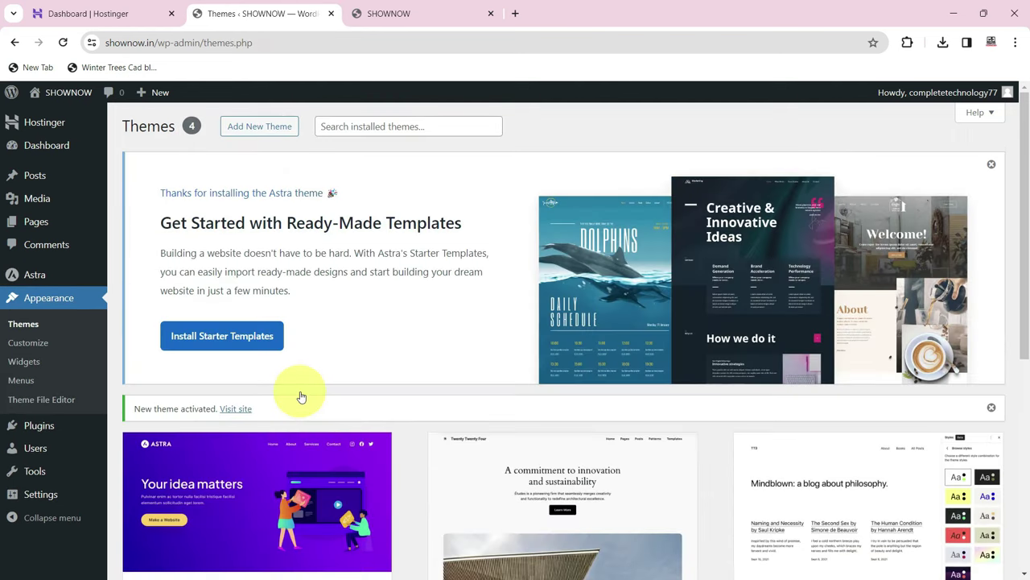
- Delete the Twenty Twenty-Three theme from the Themes page
scroll(319, 380, down, 3)
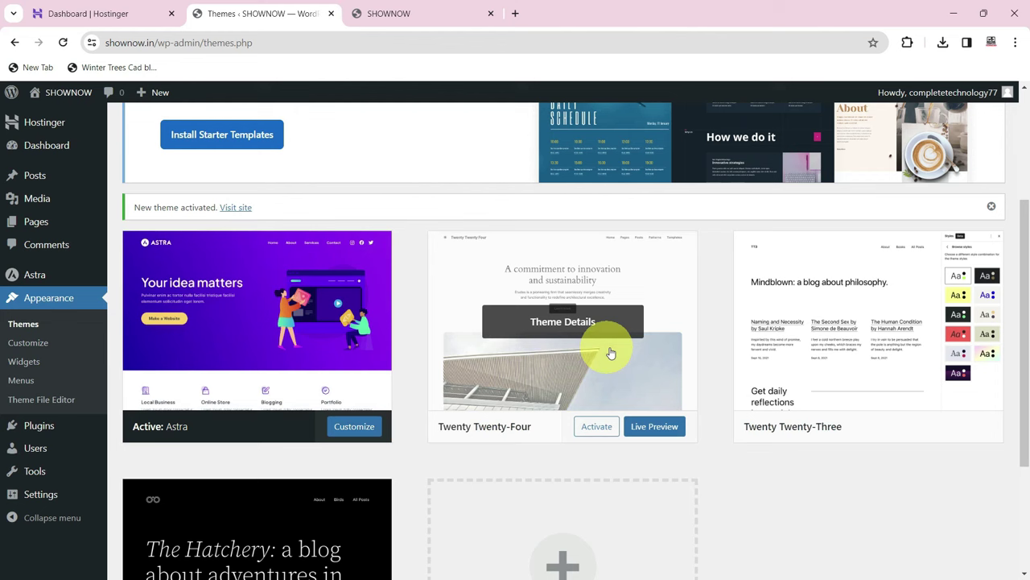
scroll(483, 442, down, 3)
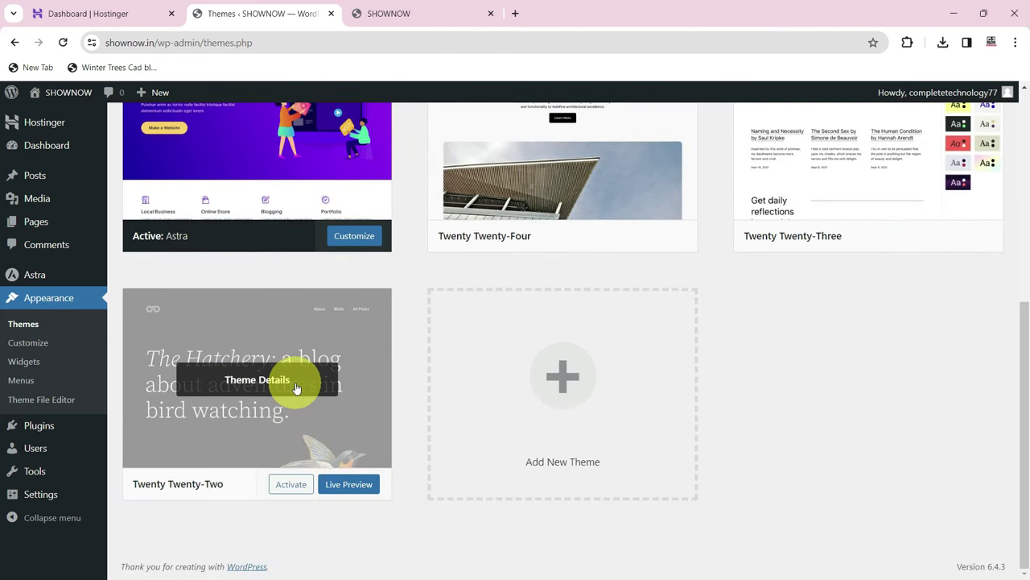
scroll(541, 407, up, 4)
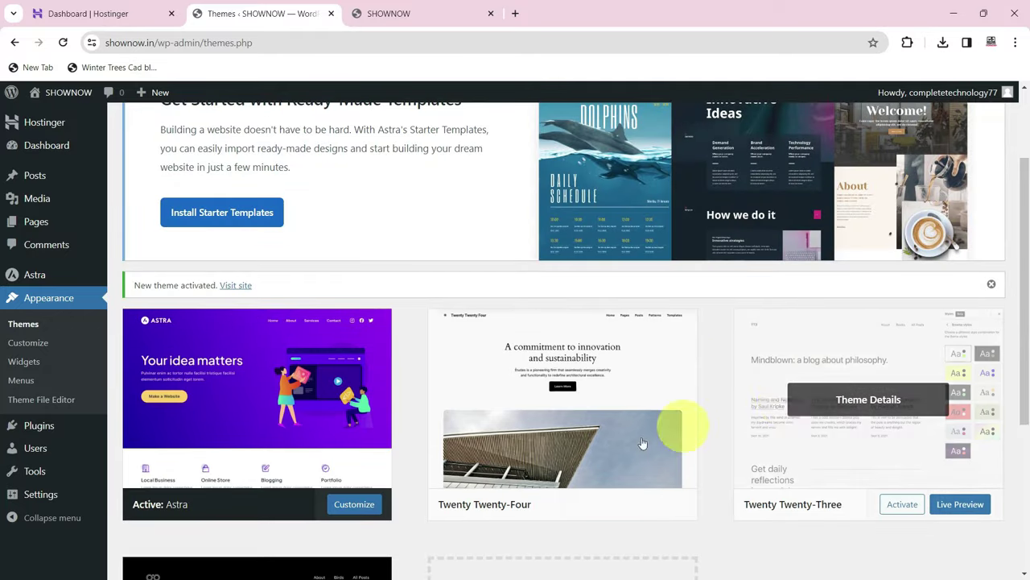
scroll(676, 422, down, 2)
scroll(662, 417, down, 1)
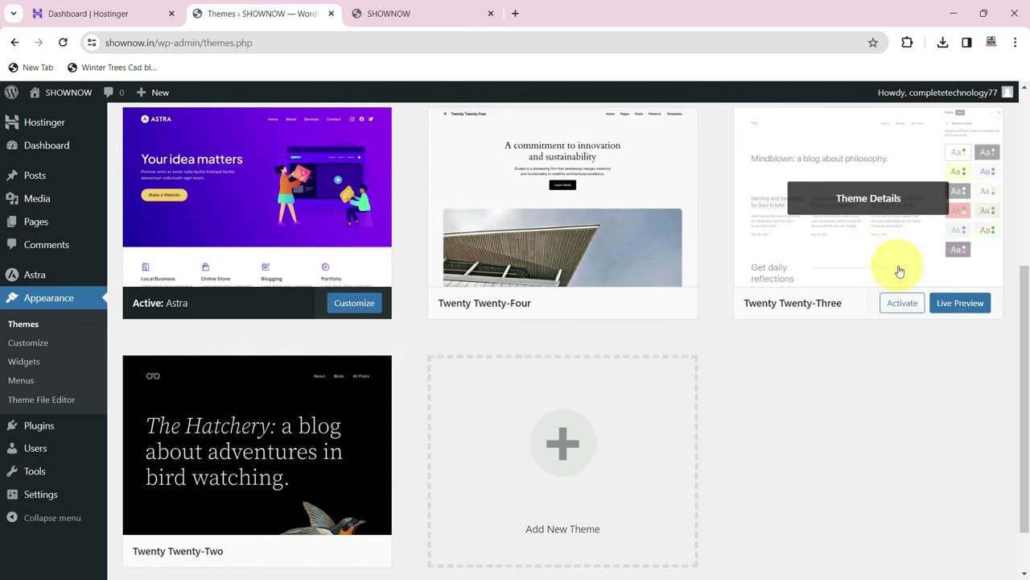
right_click(877, 243)
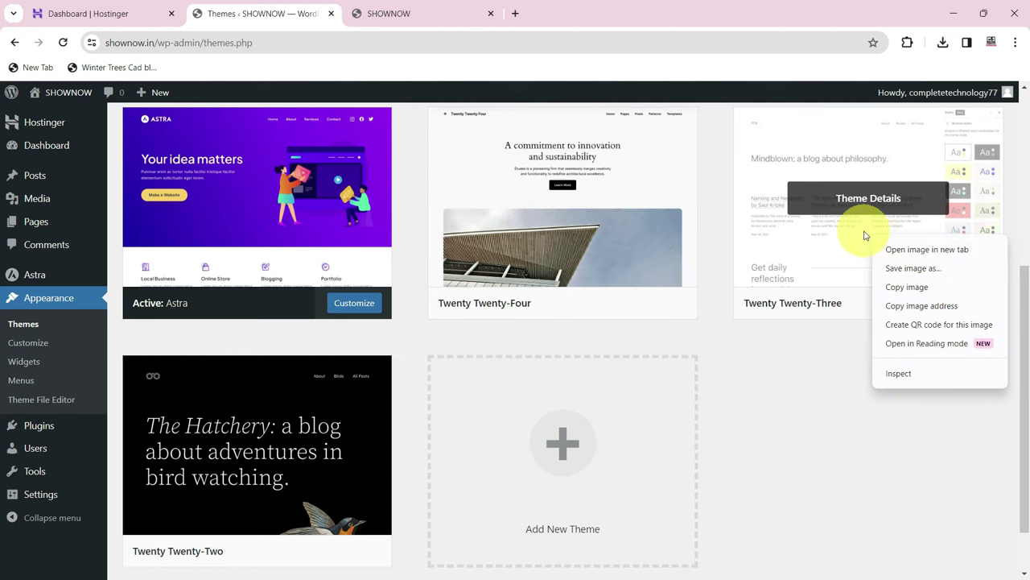
key(Escape)
click(803, 245)
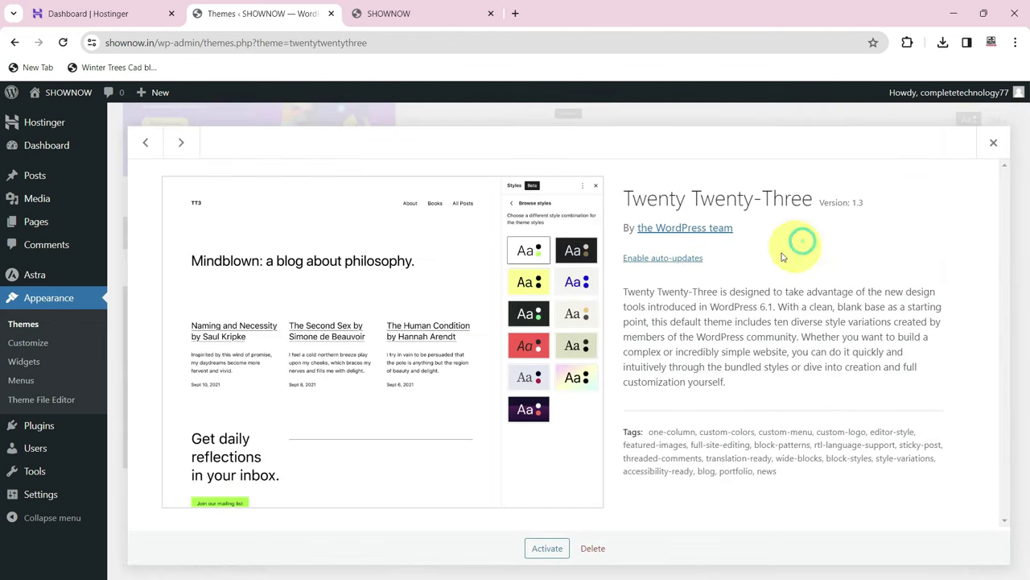
click(594, 547)
click(574, 154)
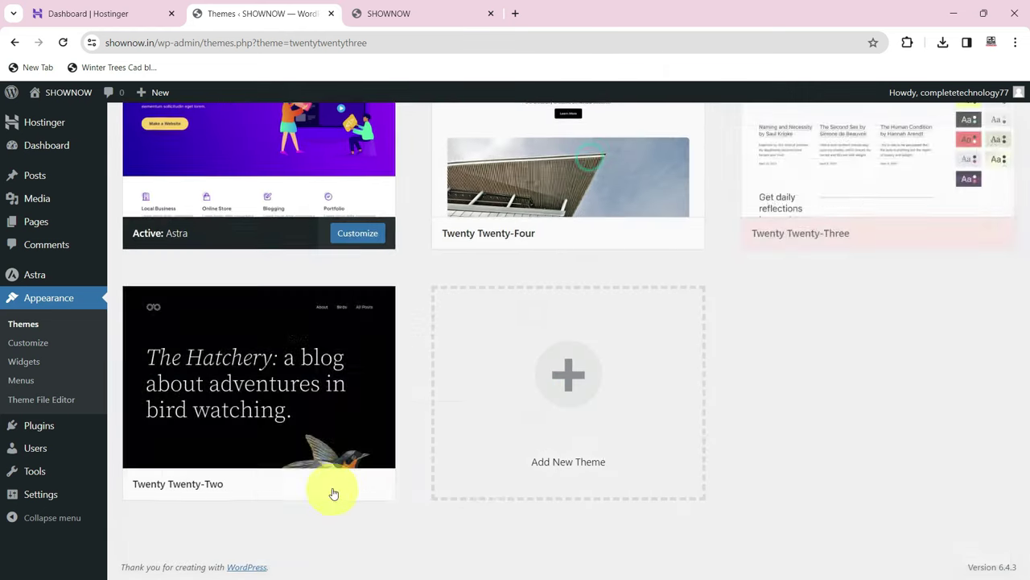
- Close the Astra 'Get Started with Ready-Made Templates' banner
scroll(596, 381, down, 2)
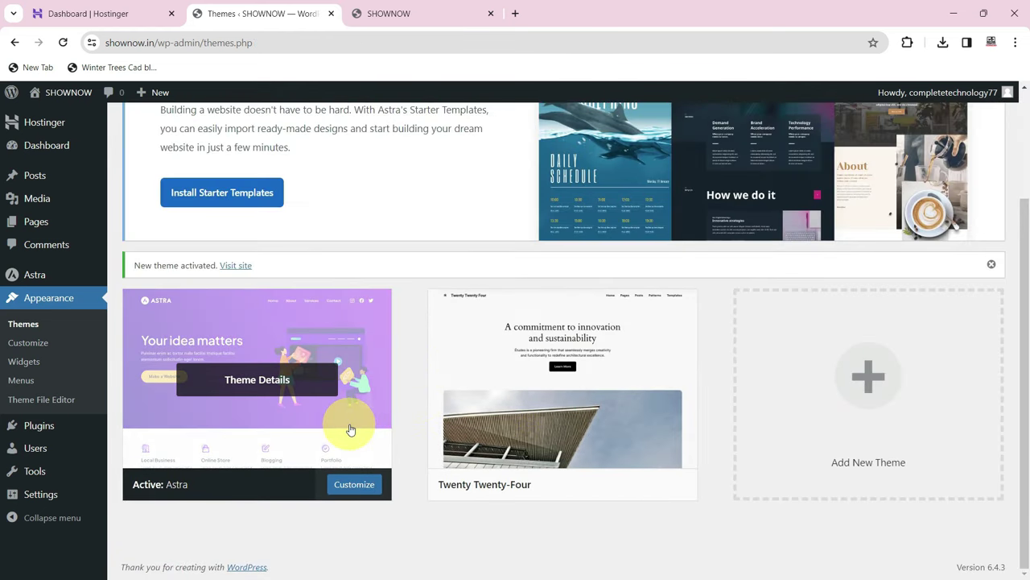
scroll(348, 429, up, 3)
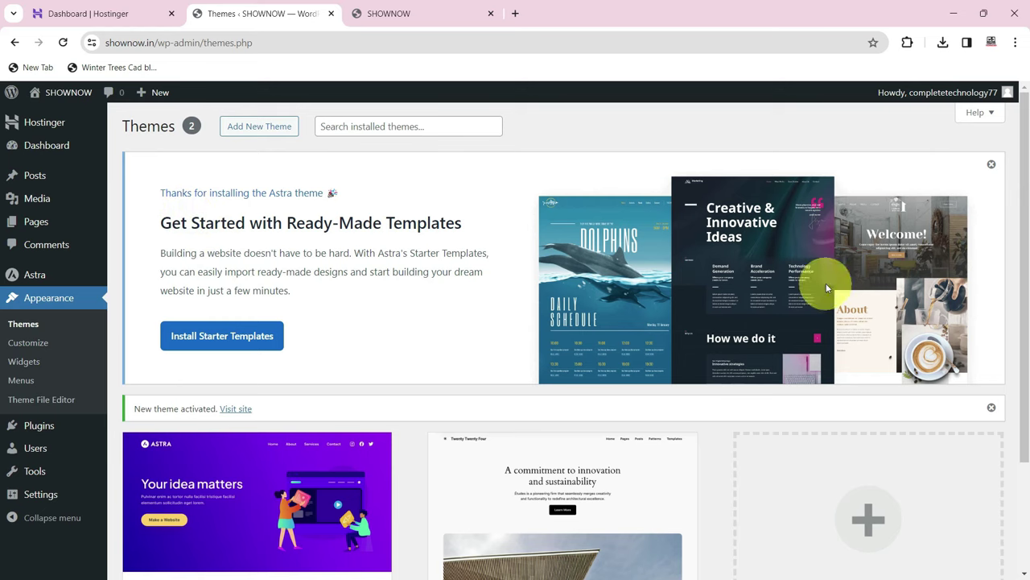
click(993, 165)
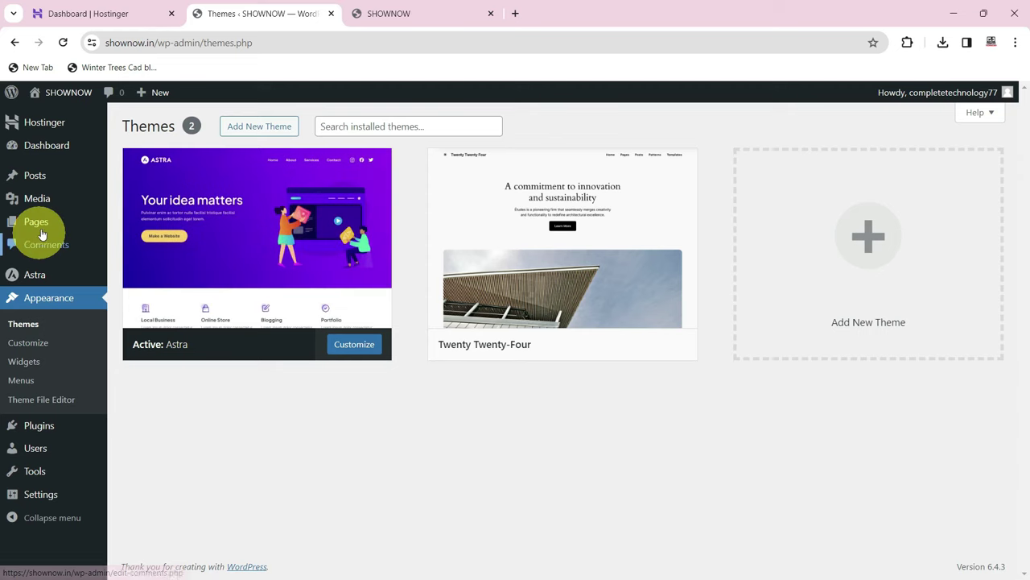
- Publish a new page titled Home from a separate editor tab, then close that tab
mouse_move(36, 226)
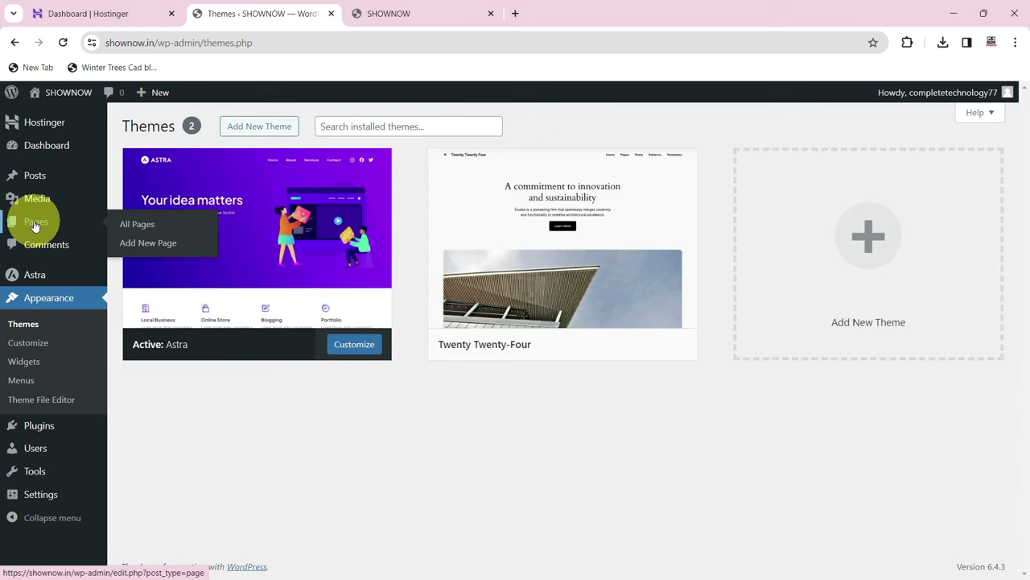
click(35, 226)
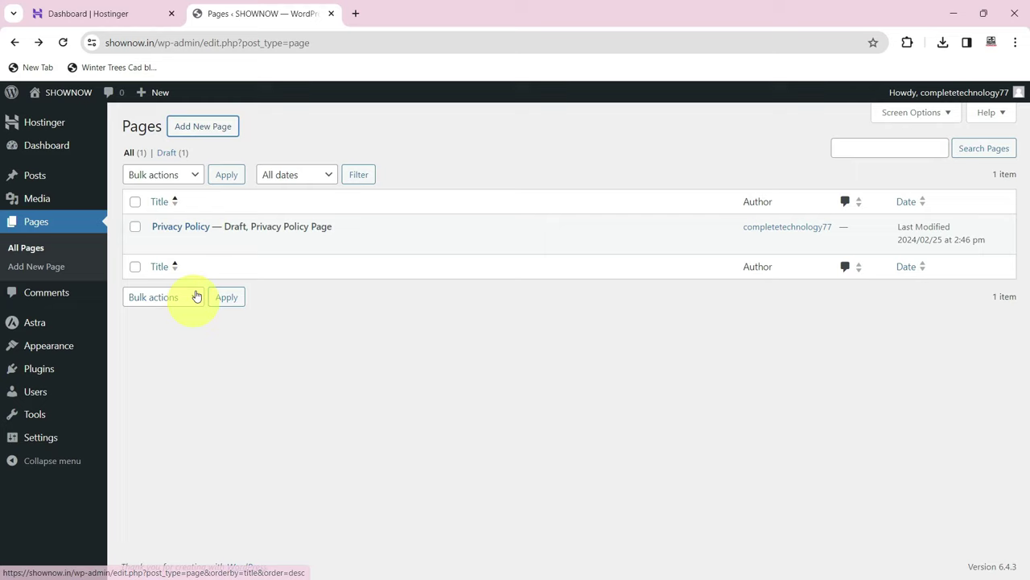
right_click(208, 131)
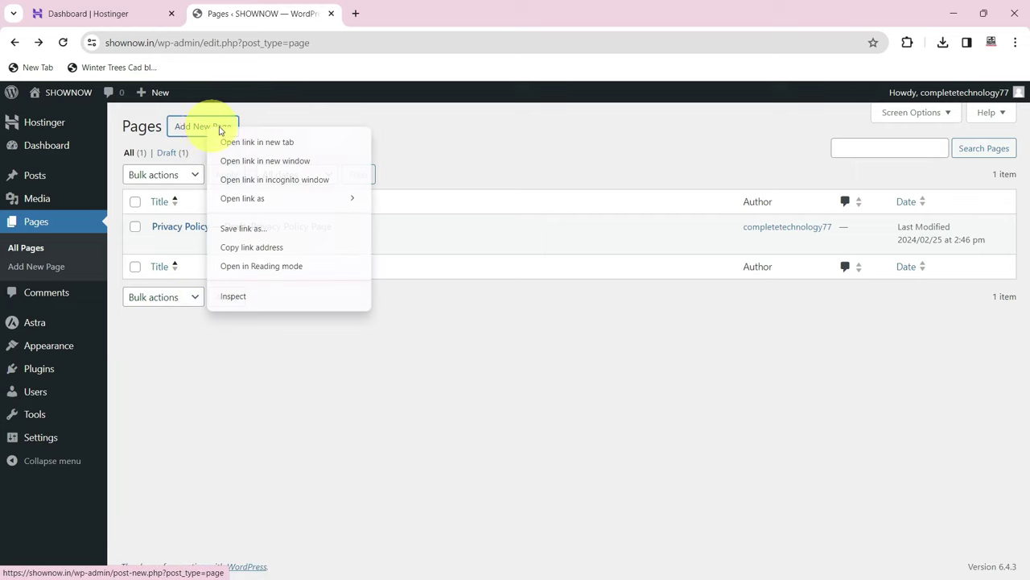
click(259, 143)
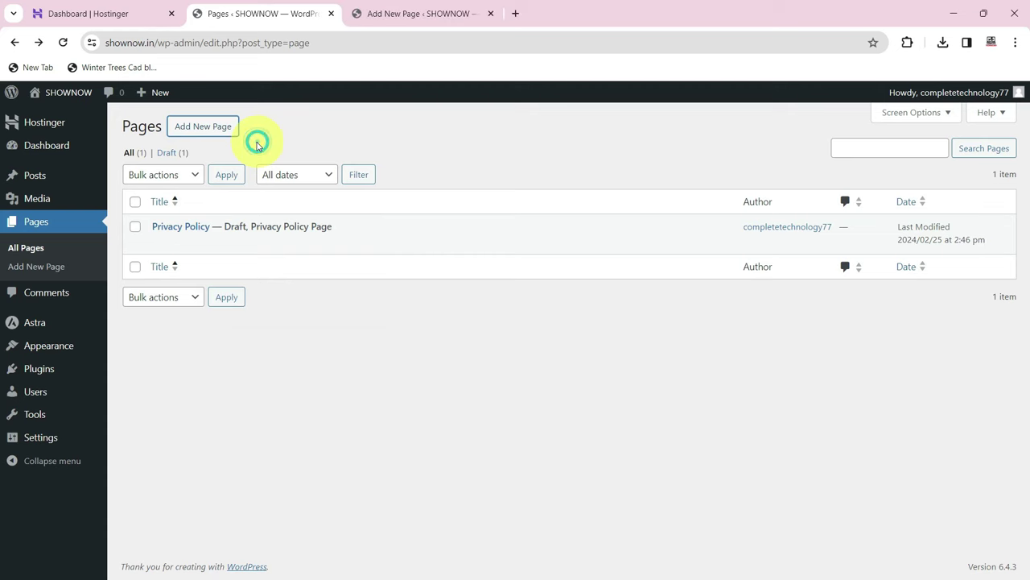
click(402, 15)
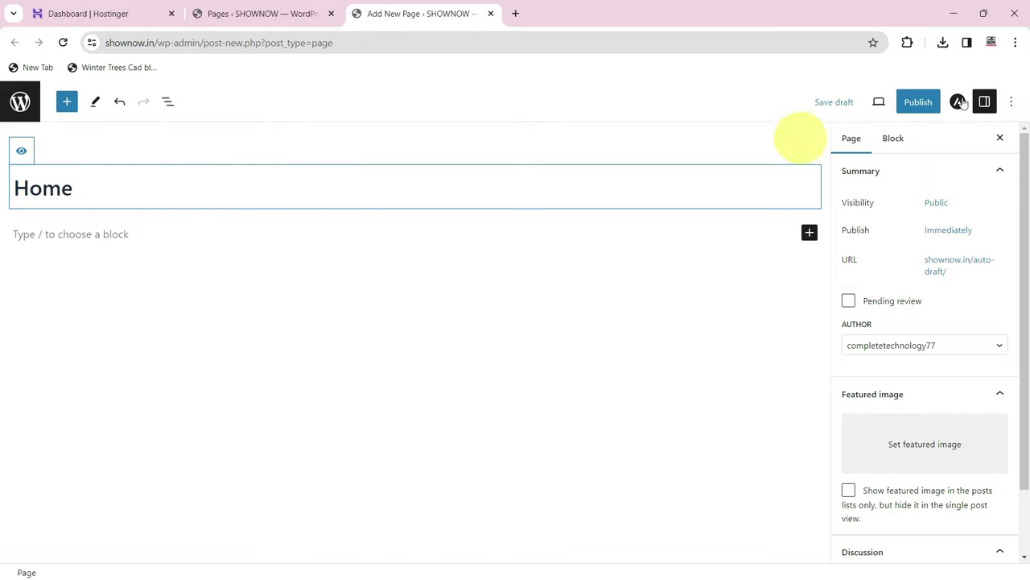
click(918, 101)
click(890, 101)
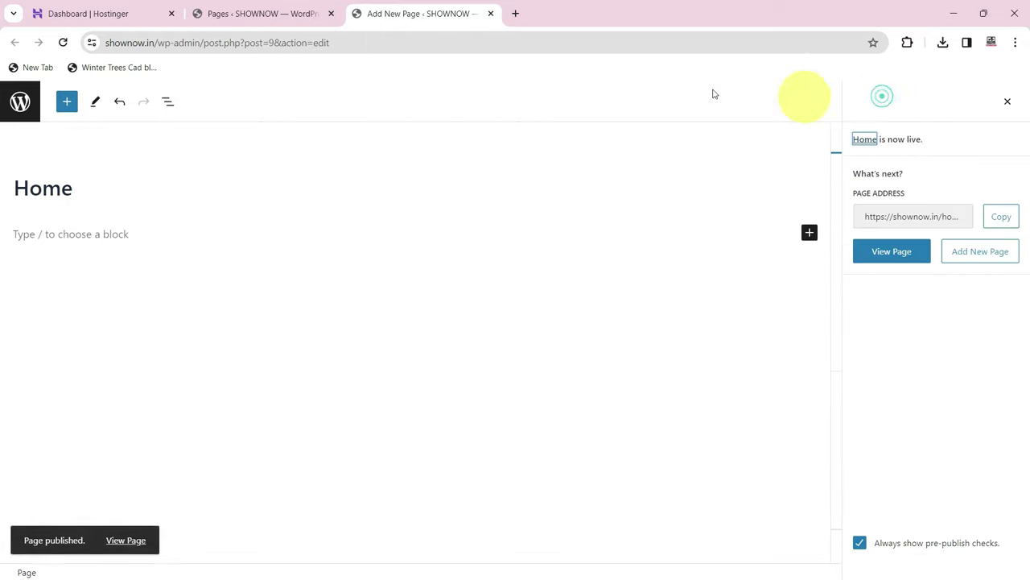
click(265, 13)
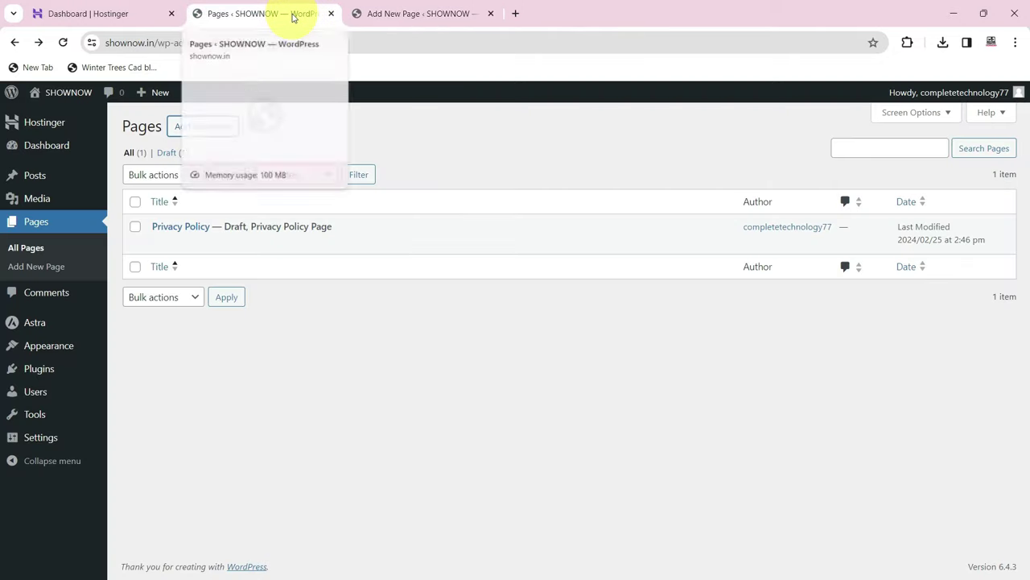
click(492, 15)
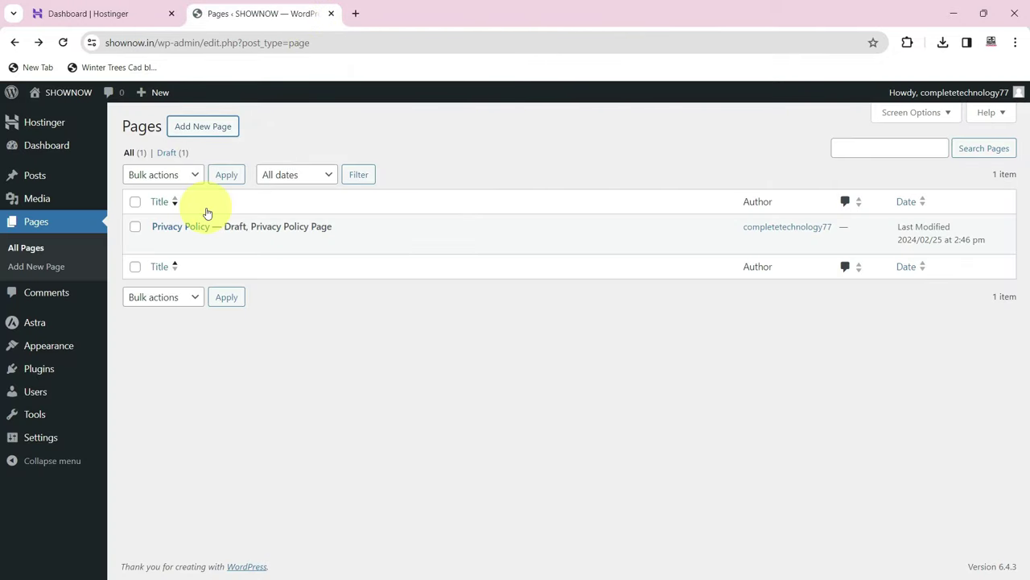
- Refresh the Pages list and publish a new page titled About us
key(F5)
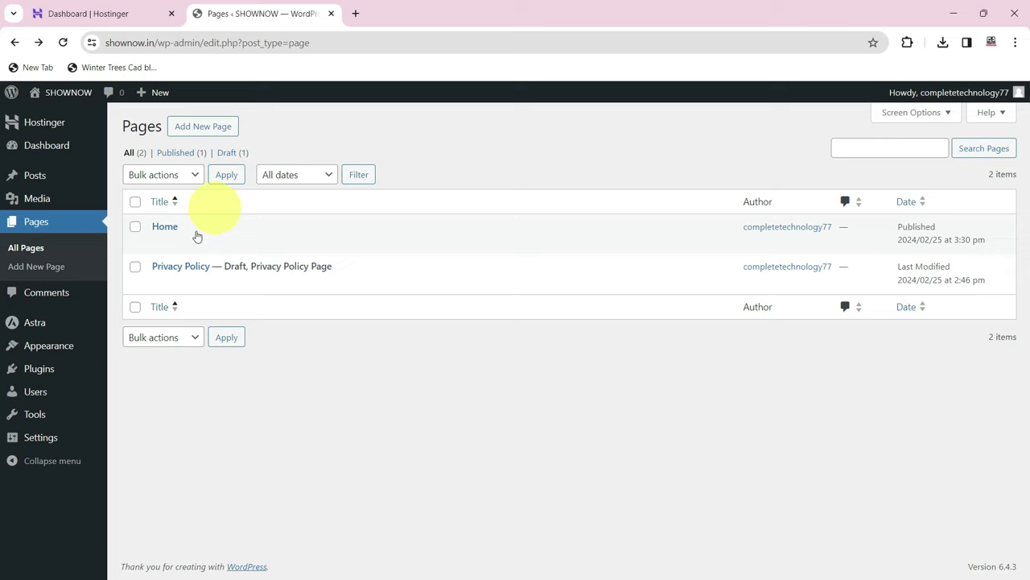
right_click(202, 129)
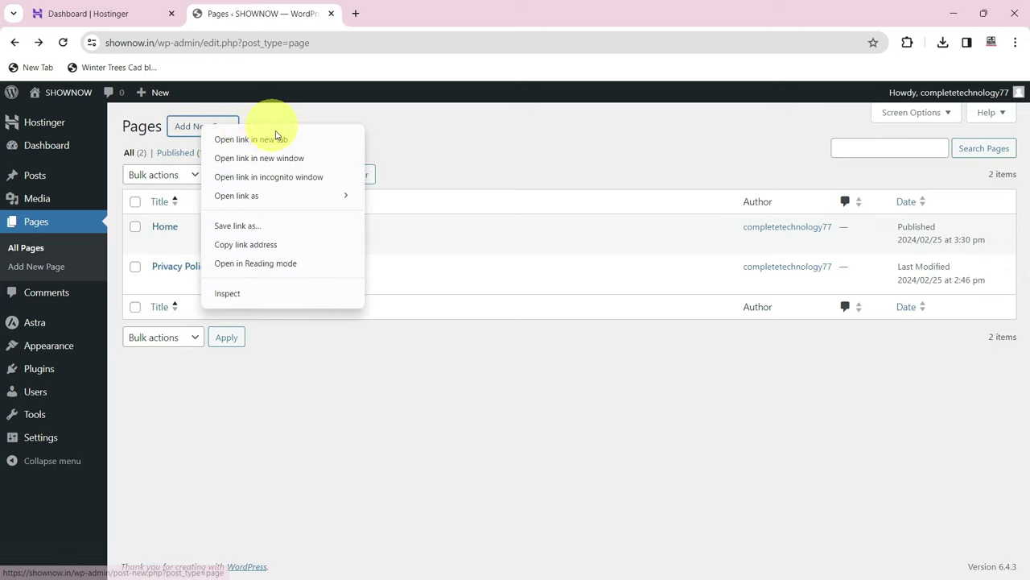
click(271, 151)
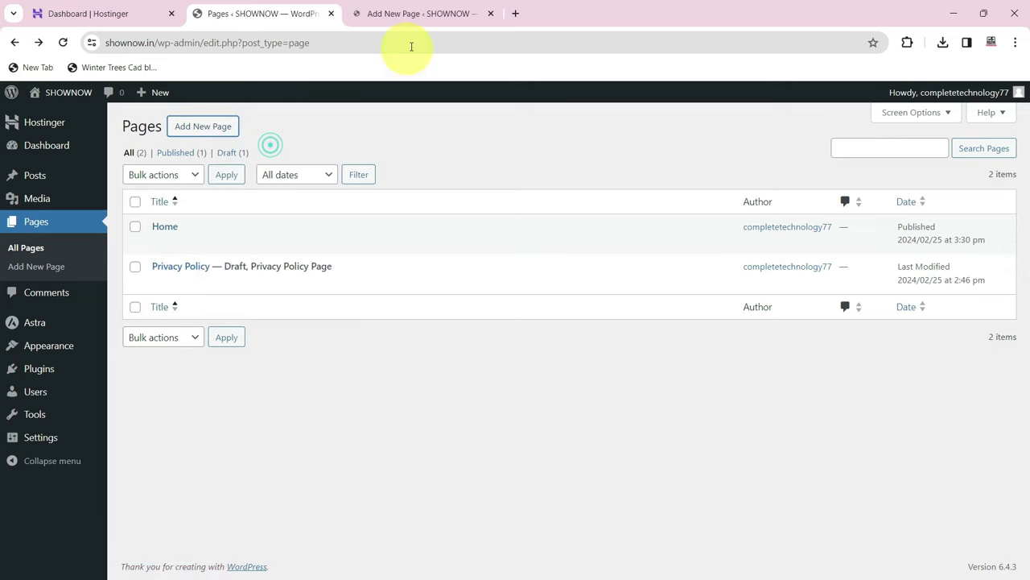
click(415, 14)
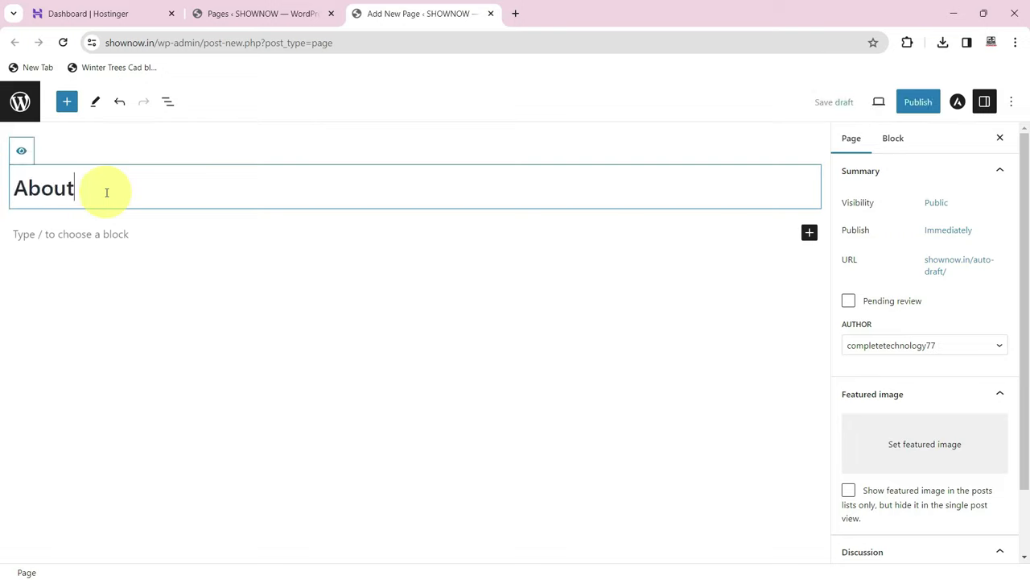
click(918, 102)
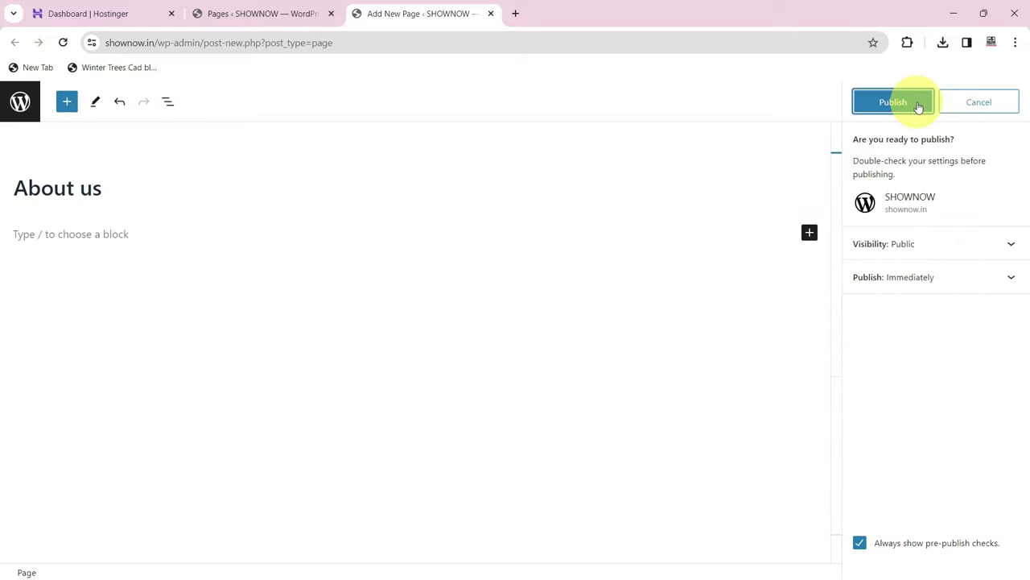
click(916, 102)
click(262, 13)
- Publish a new page titled 'contact us'
ctrl+shift+click(202, 126)
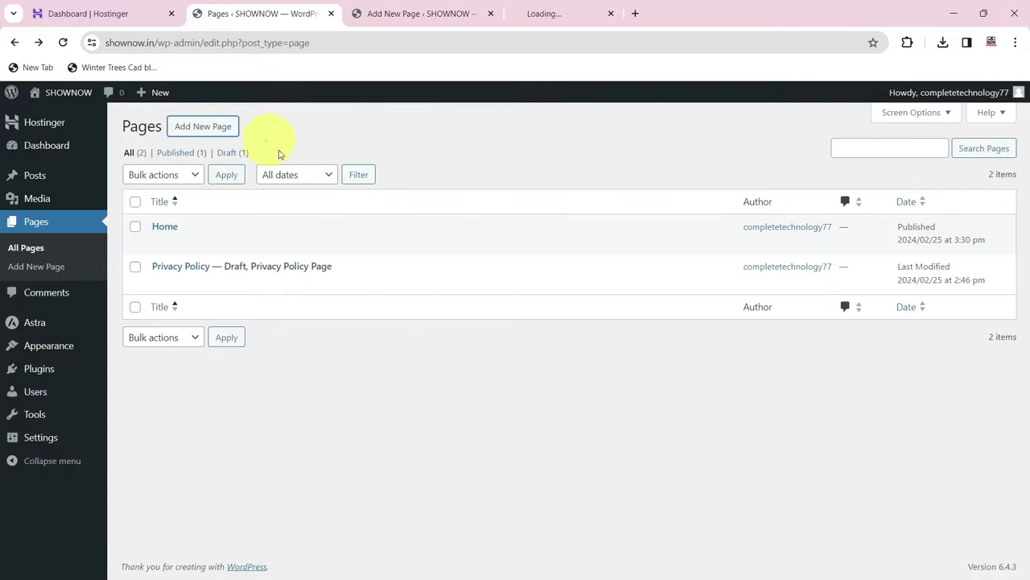
text(contact us)
click(917, 102)
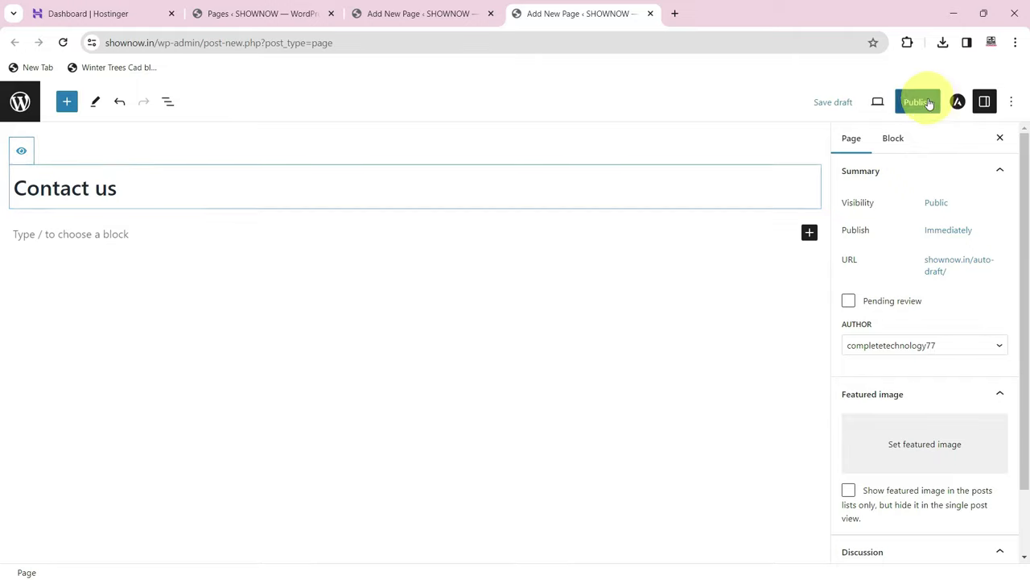
click(916, 102)
click(262, 14)
- Publish a new page titled 'Terms and Condtions'
right_click(217, 126)
click(267, 139)
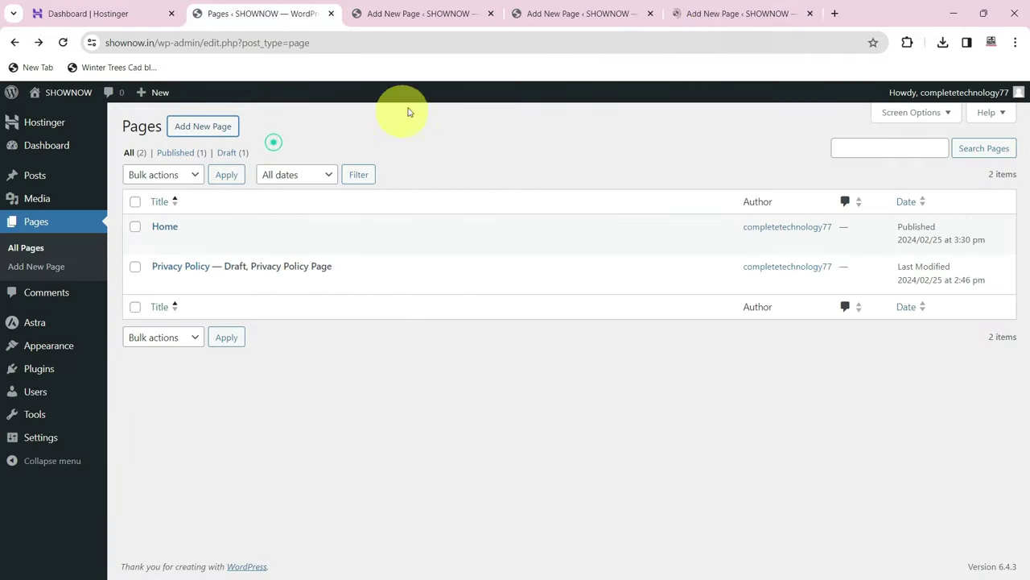
key(ctrl+9)
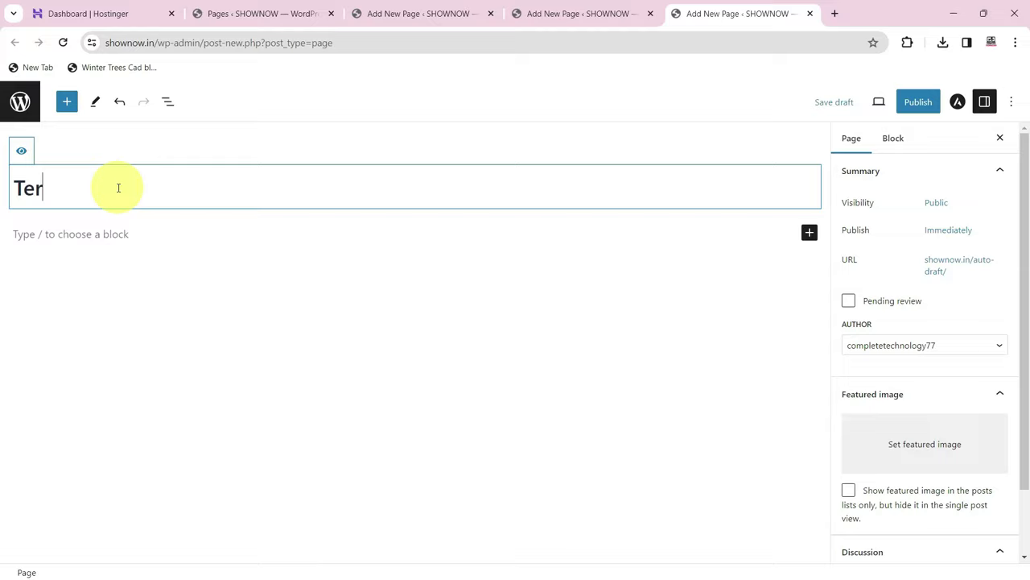
text(Terms and Condtions)
click(918, 103)
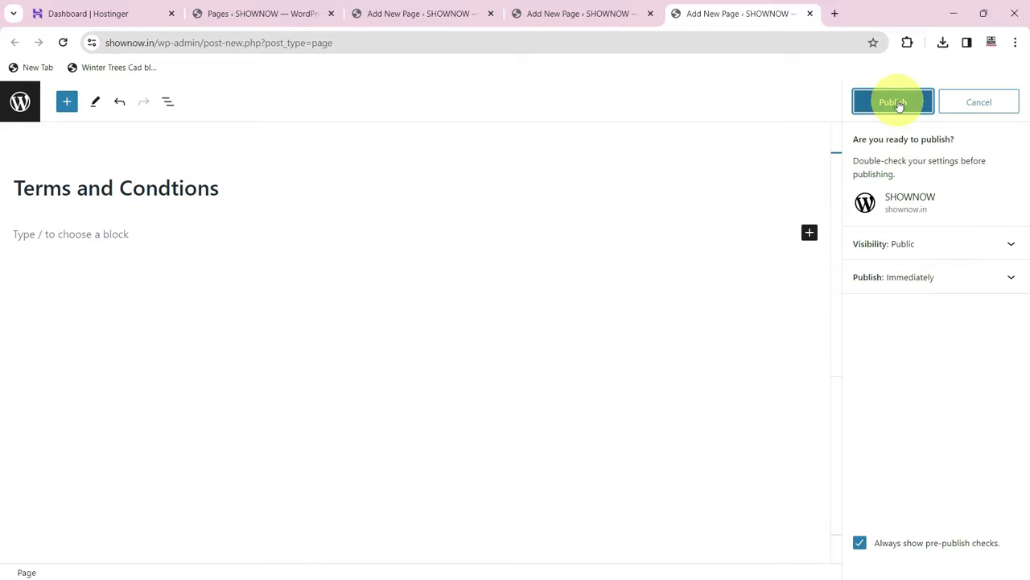
click(899, 102)
click(277, 13)
- Publish a new page titled Disclaimer
click(205, 126)
text(Disclaimer)
click(910, 102)
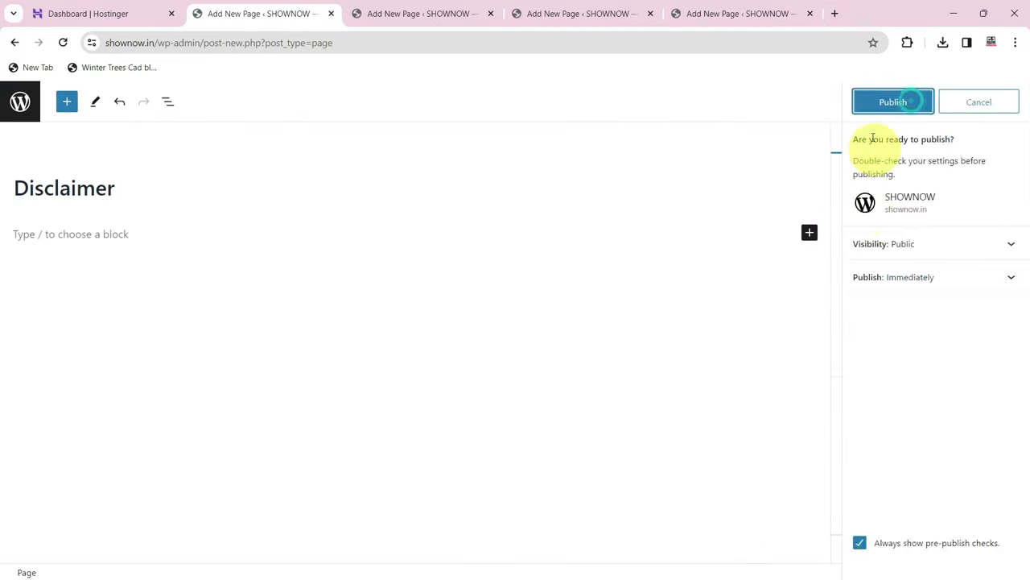
click(893, 102)
key(alt+Left)
- Publish a new page titled Blog, then return to the Hostinger dashboard tab
right_click(202, 127)
click(233, 145)
click(203, 127)
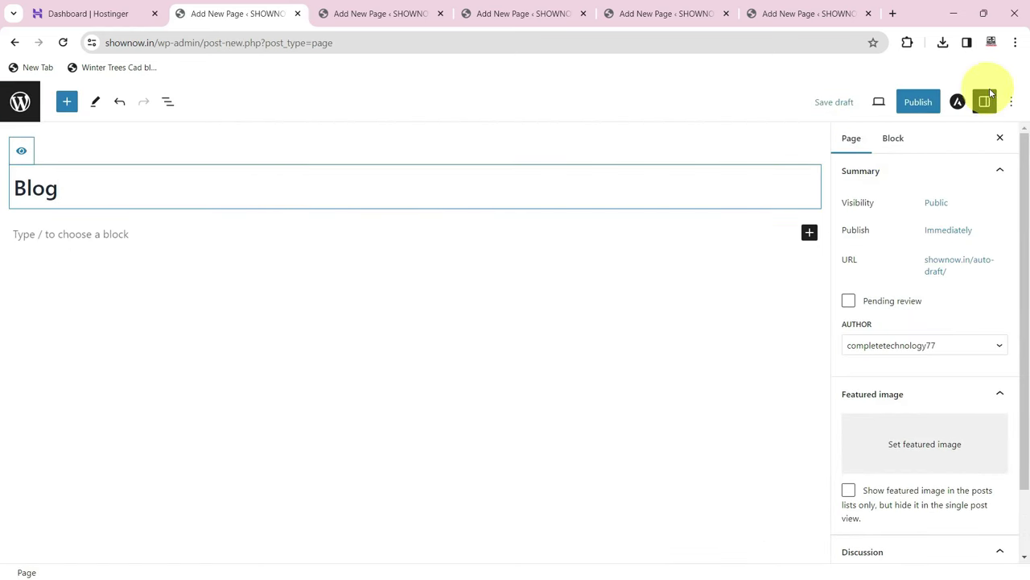
click(917, 102)
click(890, 102)
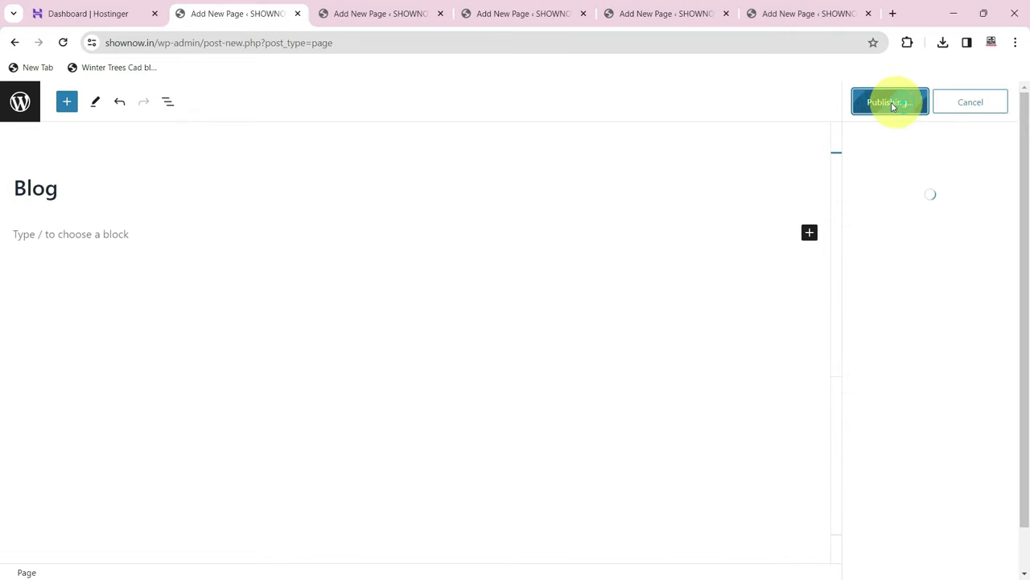
click(125, 15)
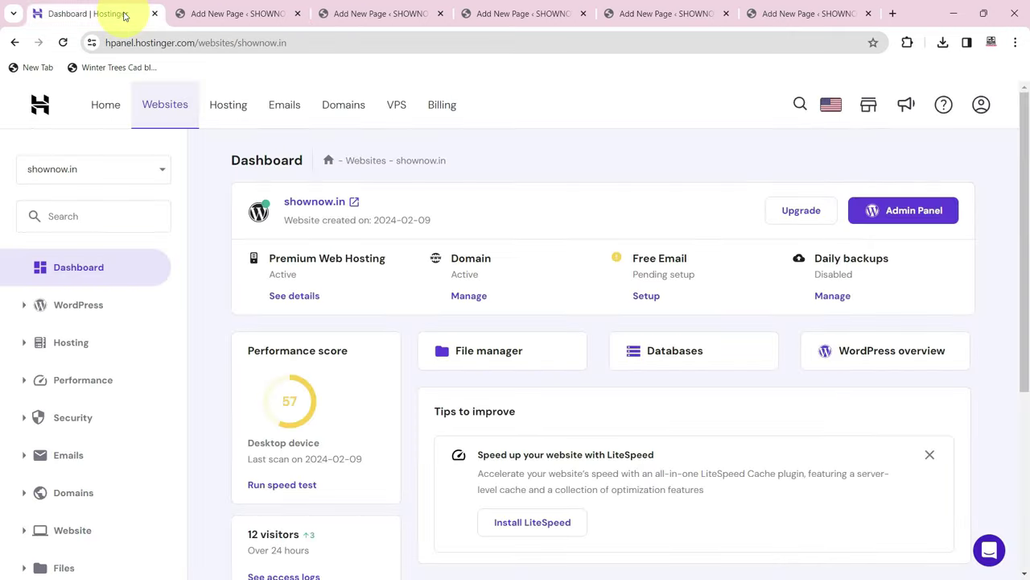
- Go from the WordPress editor back to the Pages list
click(230, 14)
click(16, 41)
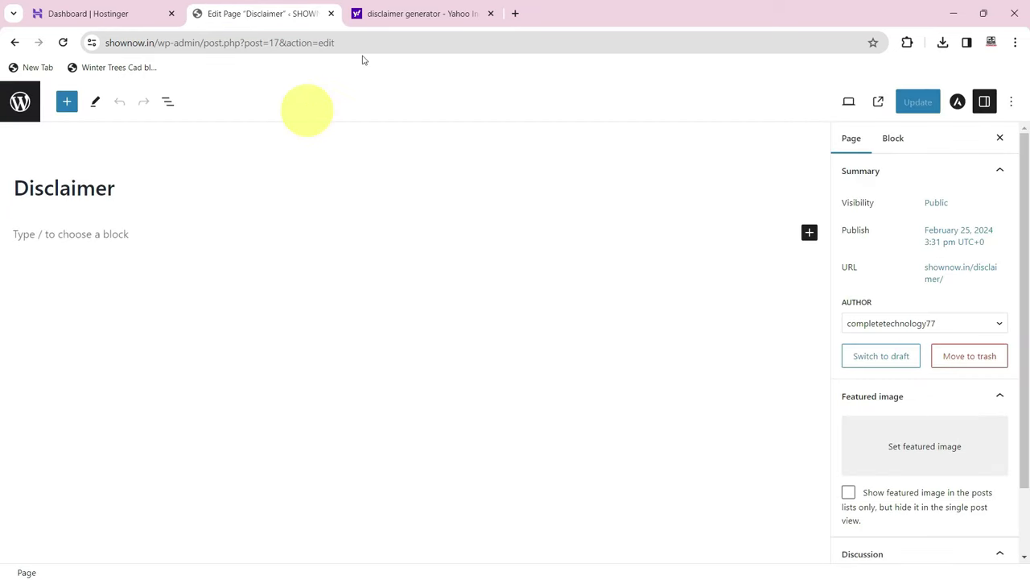
click(425, 14)
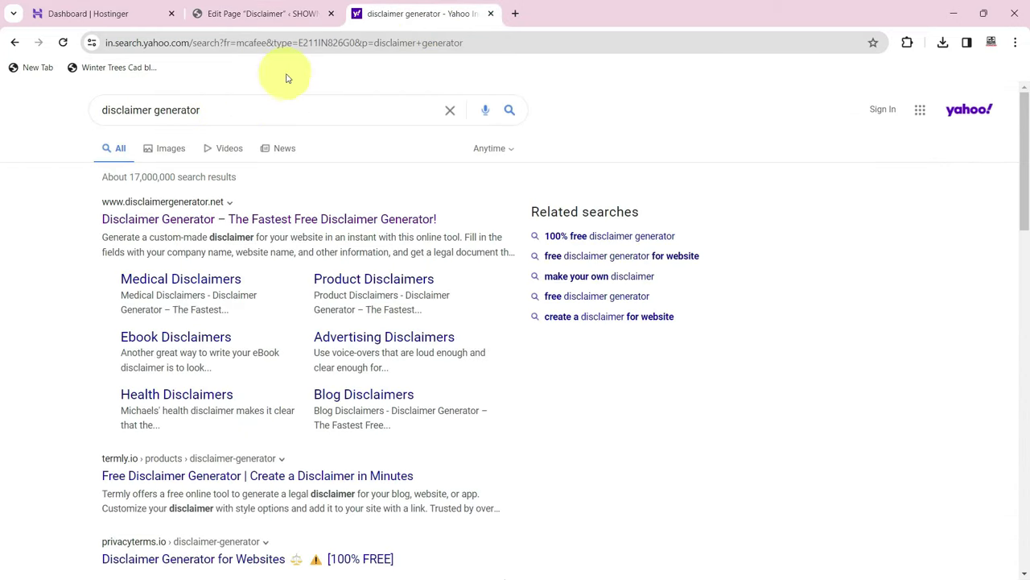
click(147, 226)
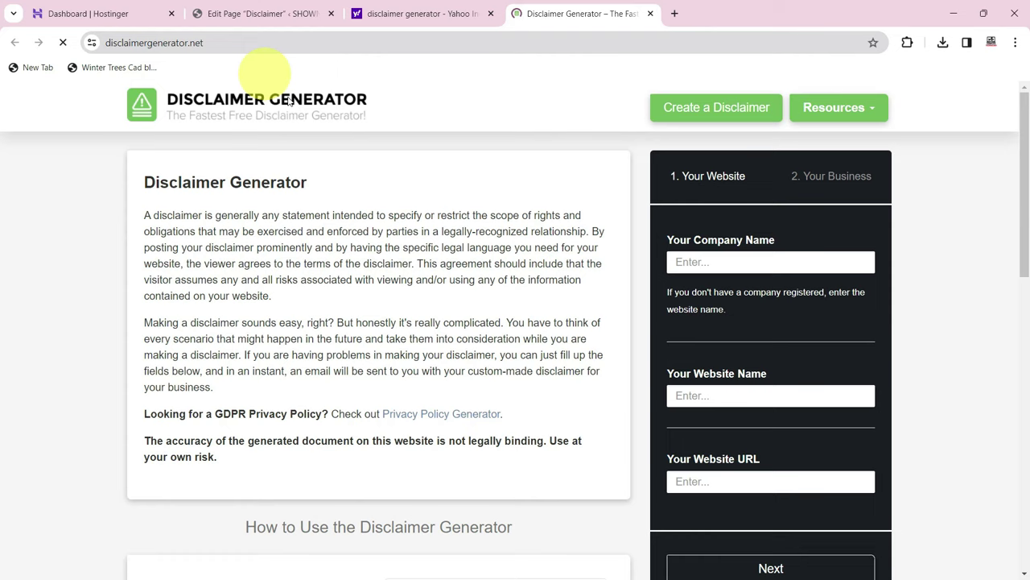
click(715, 263)
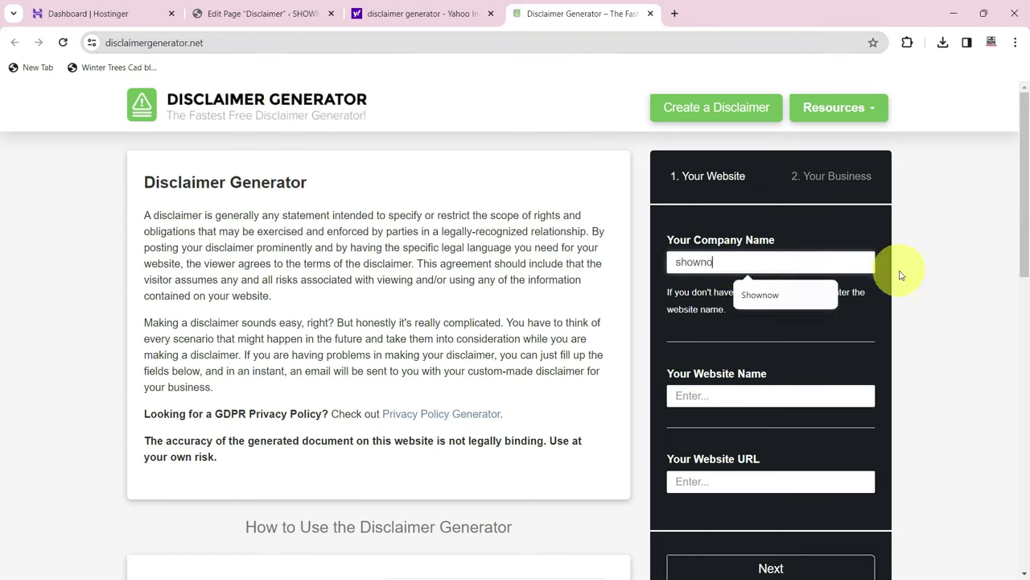
click(761, 396)
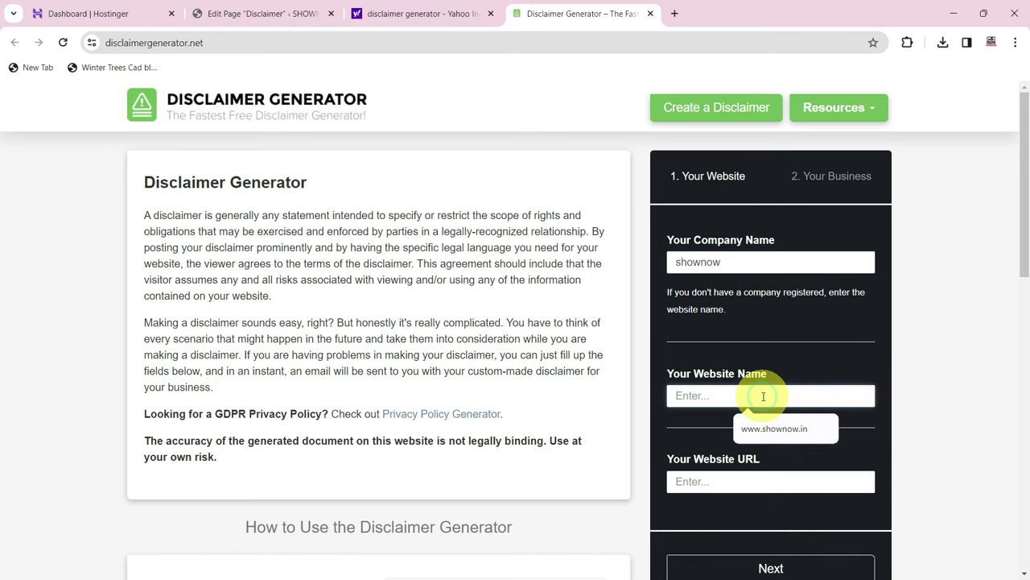
click(775, 428)
click(729, 481)
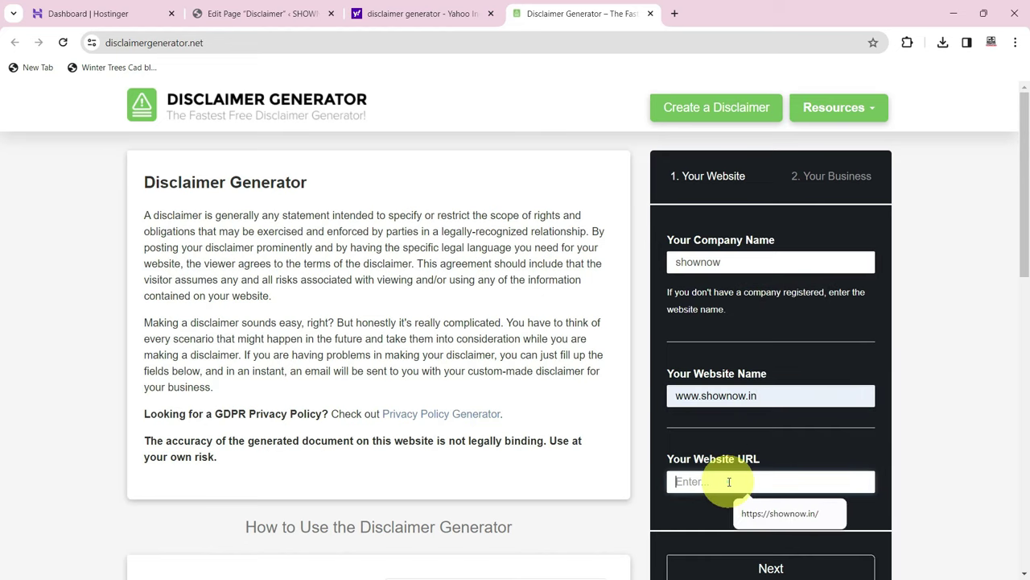
click(760, 511)
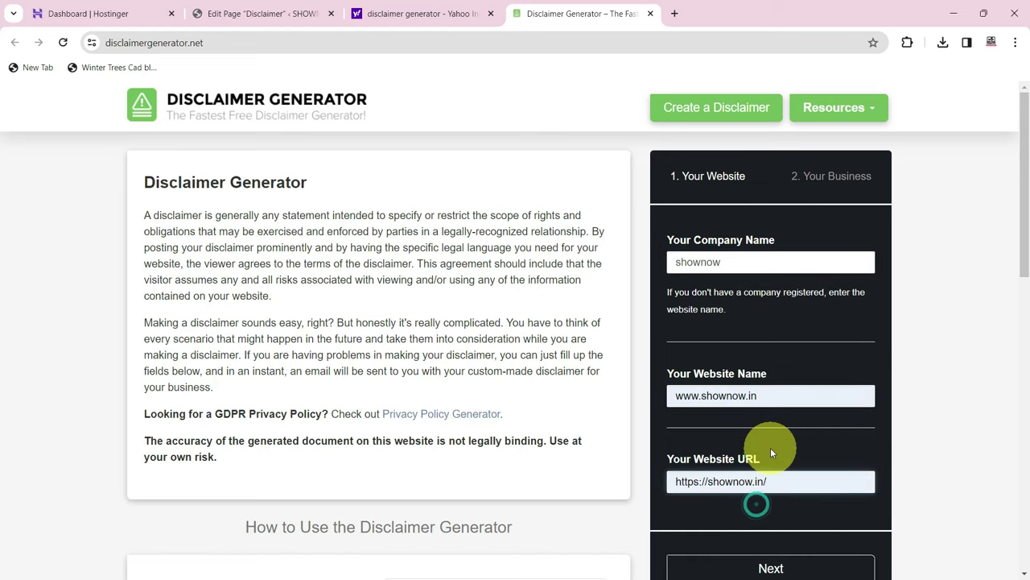
scroll(772, 447, down, 1)
click(766, 500)
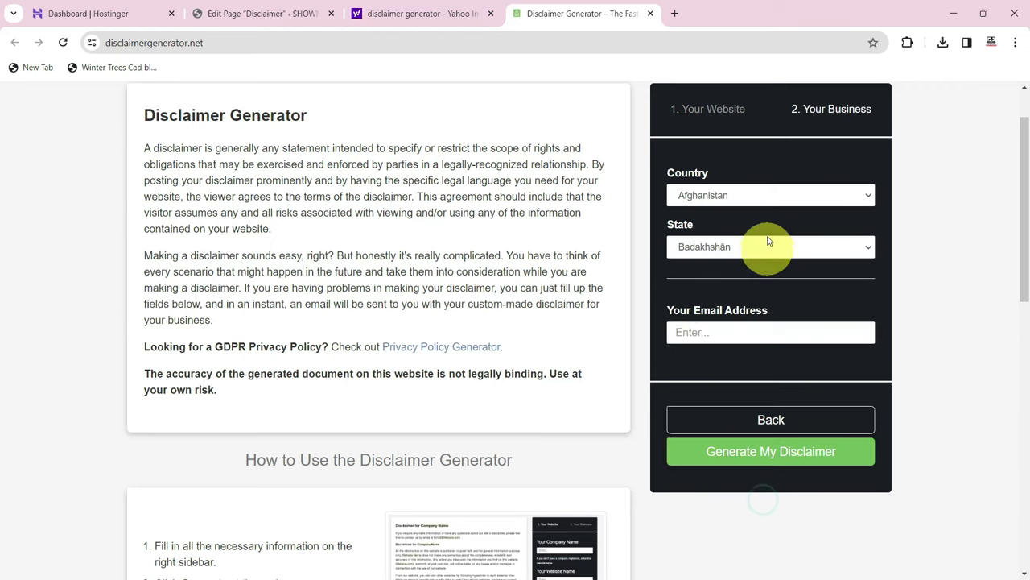
- Set country India, state Maharashtra and the contact e-mail, then generate the disclaimer
click(763, 202)
text(india)
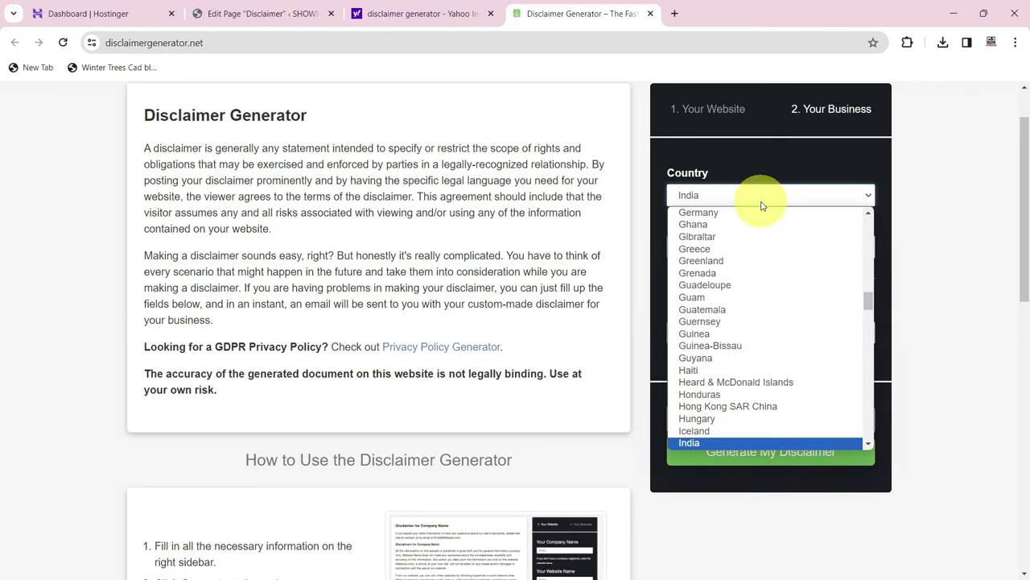
click(723, 438)
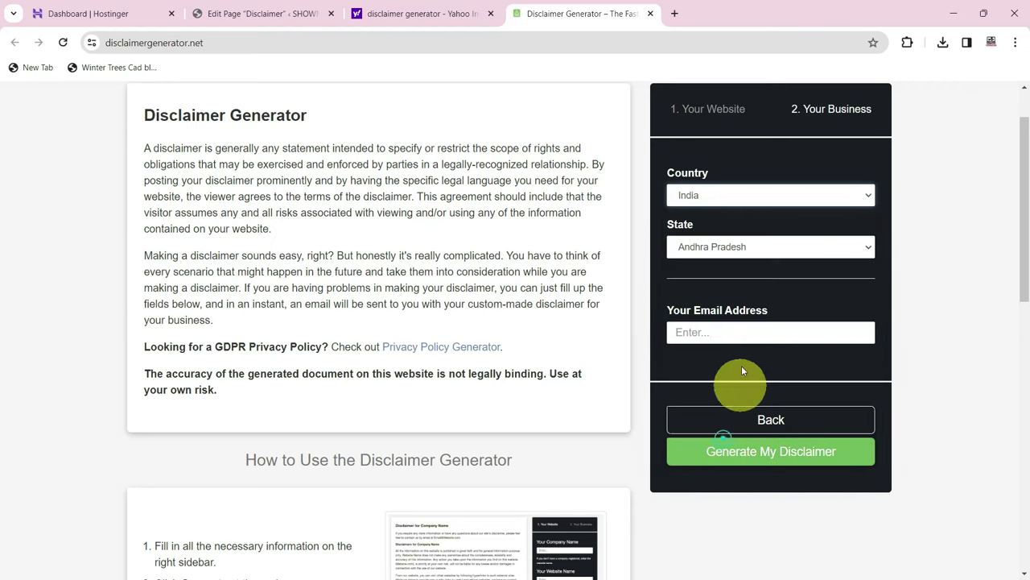
click(763, 251)
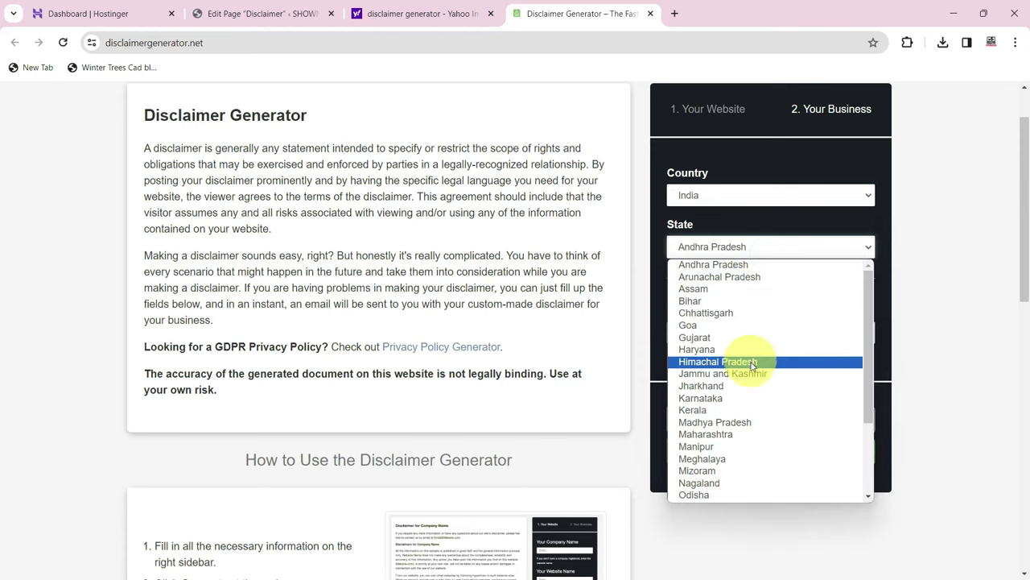
scroll(753, 370, down, 3)
scroll(753, 374, up, 3)
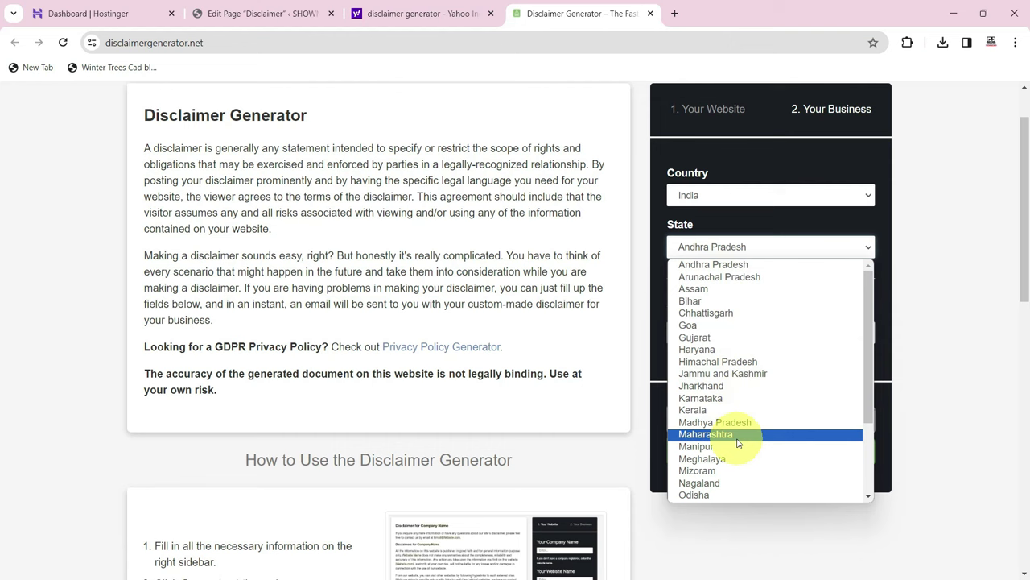
click(736, 434)
click(741, 333)
click(764, 364)
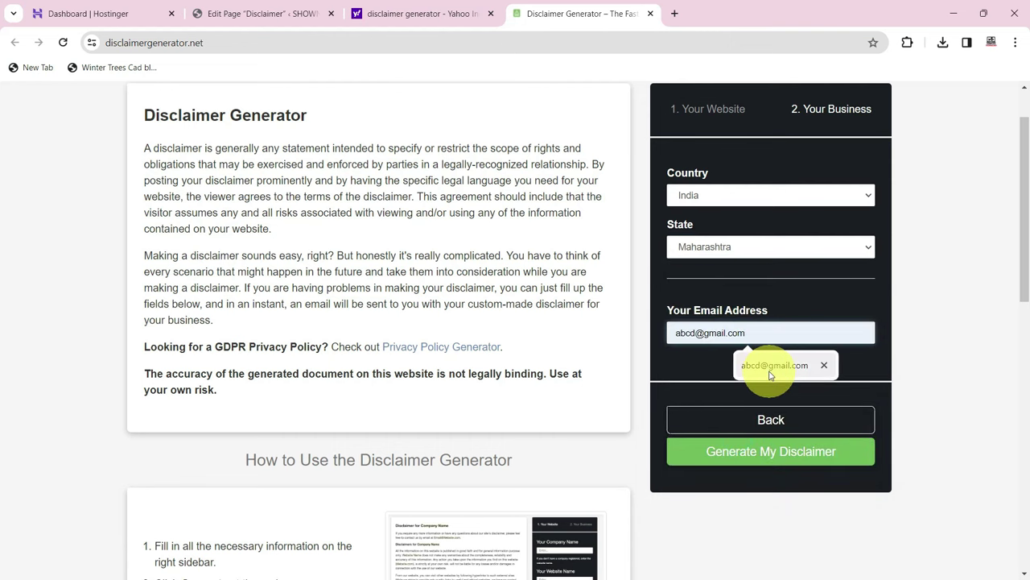
scroll(782, 272, up, 1)
scroll(788, 402, down, 1)
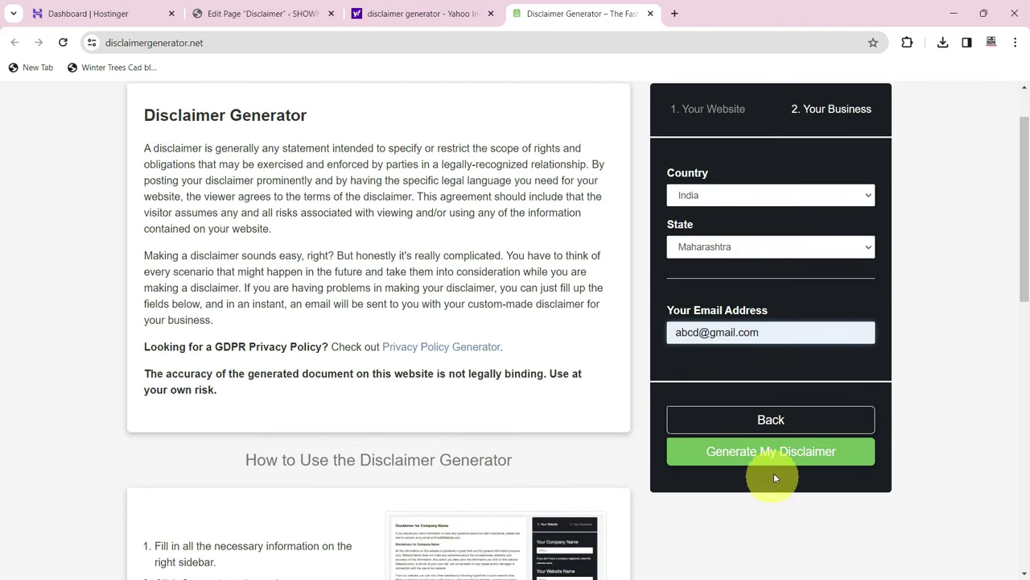
click(785, 453)
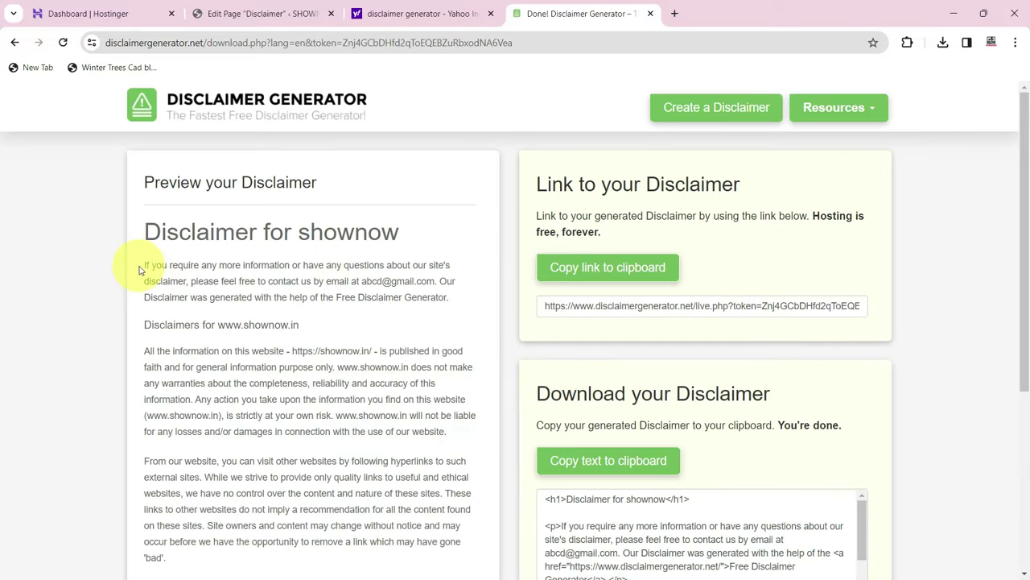
- Select the generated disclaimer text in the preview
drag(145, 264, 320, 506)
scroll(276, 333, down, 3)
scroll(338, 403, up, 3)
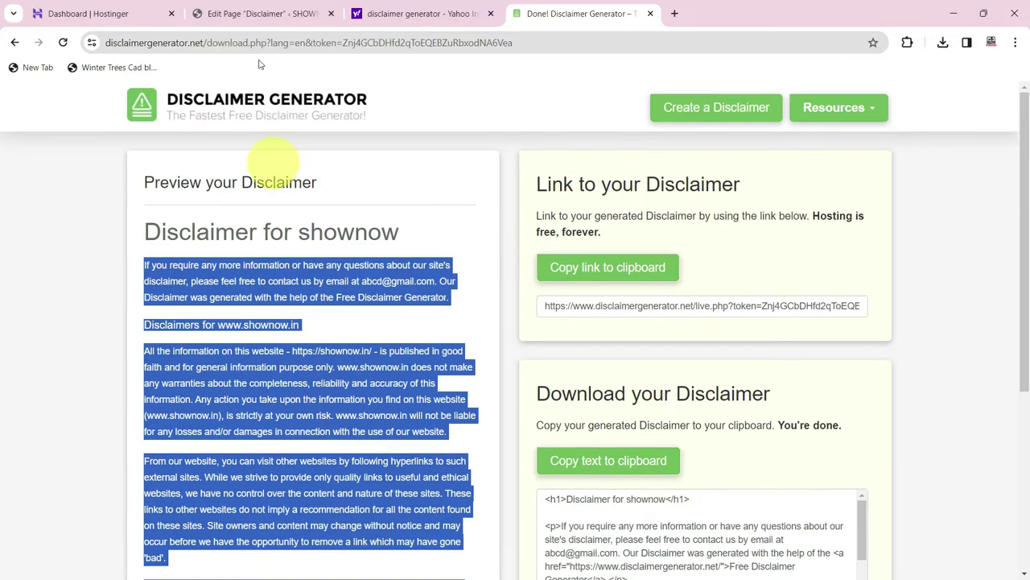
- Paste the generated disclaimer into the Disclaimer page and update it
click(291, 14)
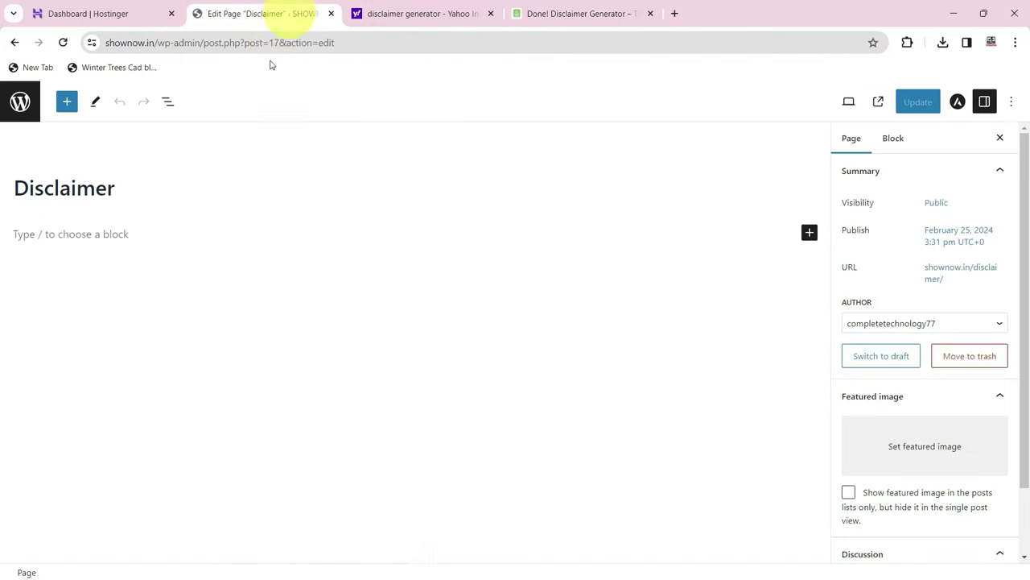
click(116, 229)
key(ctrl+v)
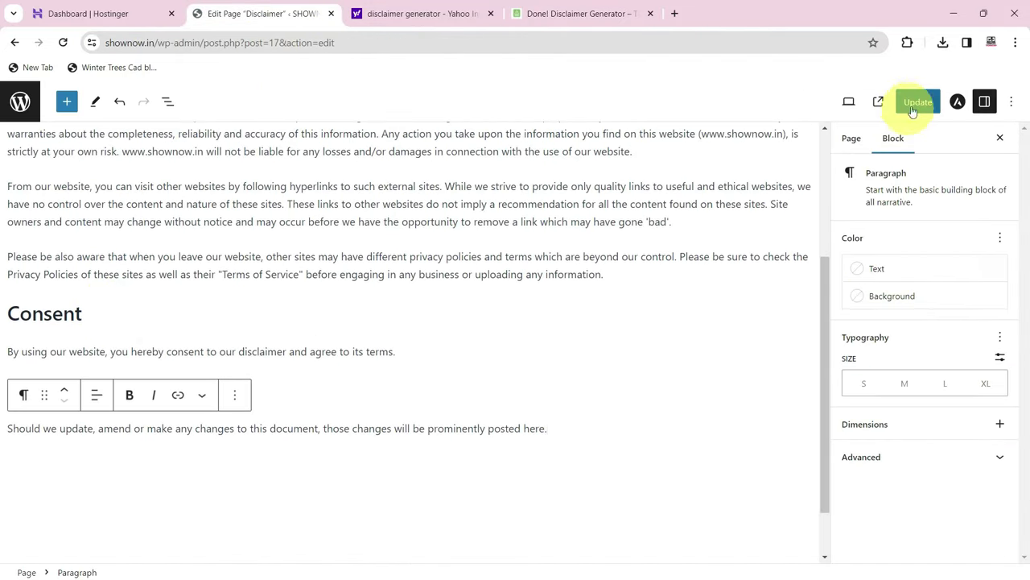
click(918, 105)
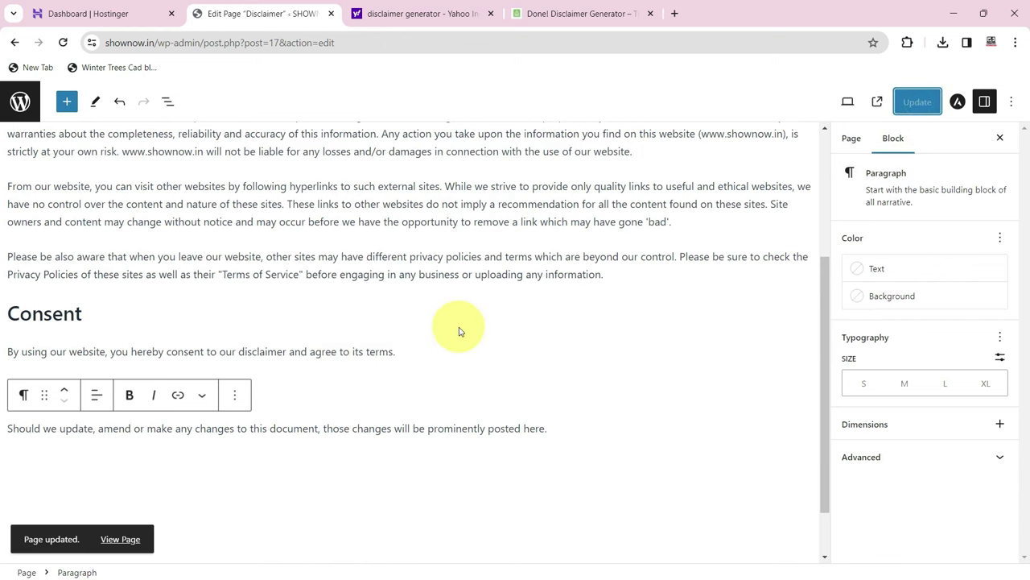
- Delete the 'Our Disclaimer was generated…' credit sentence and update the page again
scroll(432, 344, up, 5)
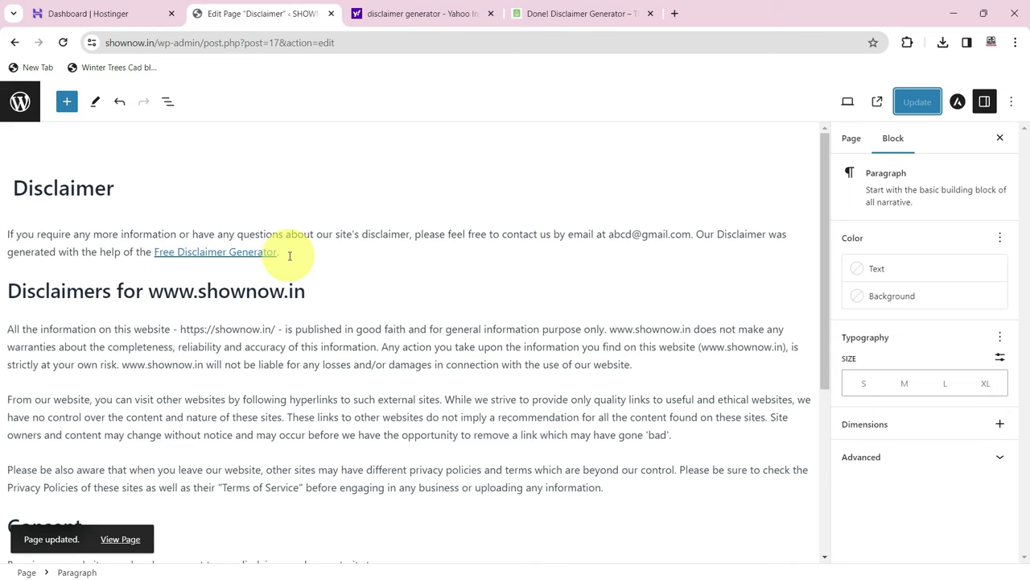
drag(279, 253, 14, 252)
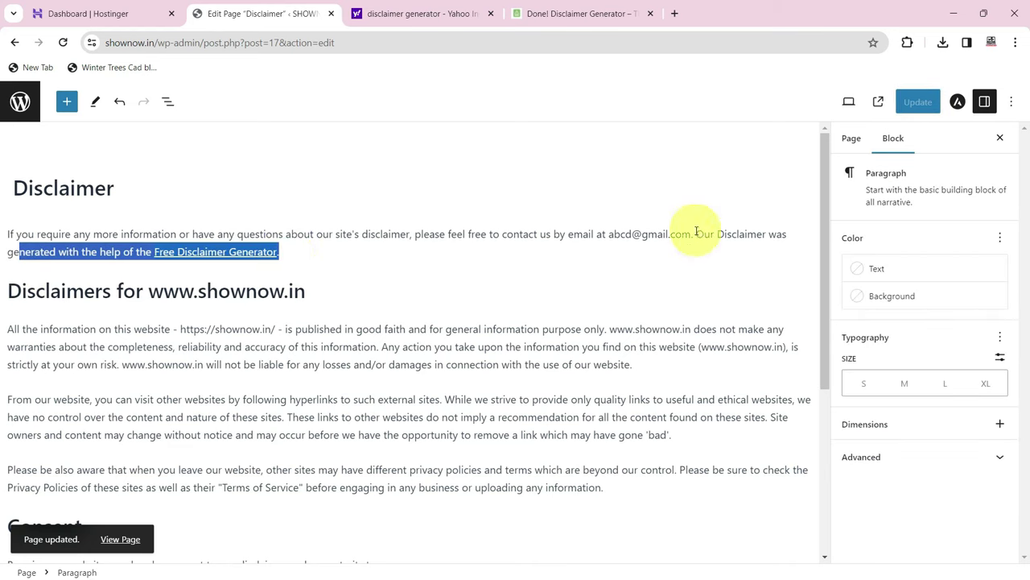
drag(696, 234, 275, 256)
click(278, 253)
key(BackSpace)
key(BackSpace)
key(BackSpace)
key(BackSpace)
key(BackSpace)
key(BackSpace)
key(BackSpace)
key(BackSpace)
key(BackSpace)
key(BackSpace)
key(BackSpace)
key(BackSpace)
key(BackSpace)
key(BackSpace)
key(BackSpace)
key(BackSpace)
key(BackSpace)
key(BackSpace)
key(BackSpace)
key(BackSpace)
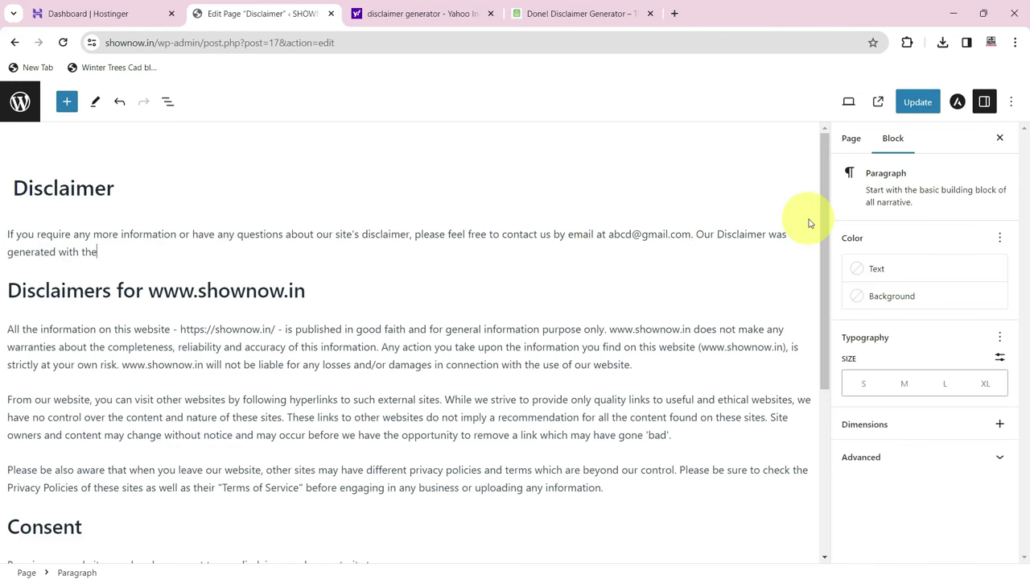
key(BackSpace)
key(BackSpace)
key(BackSpace)
key(BackSpace)
key(BackSpace)
key(BackSpace)
key(BackSpace)
key(BackSpace)
key(BackSpace)
key(BackSpace)
key(BackSpace)
key(BackSpace)
key(BackSpace)
key(BackSpace)
key(BackSpace)
key(BackSpace)
key(BackSpace)
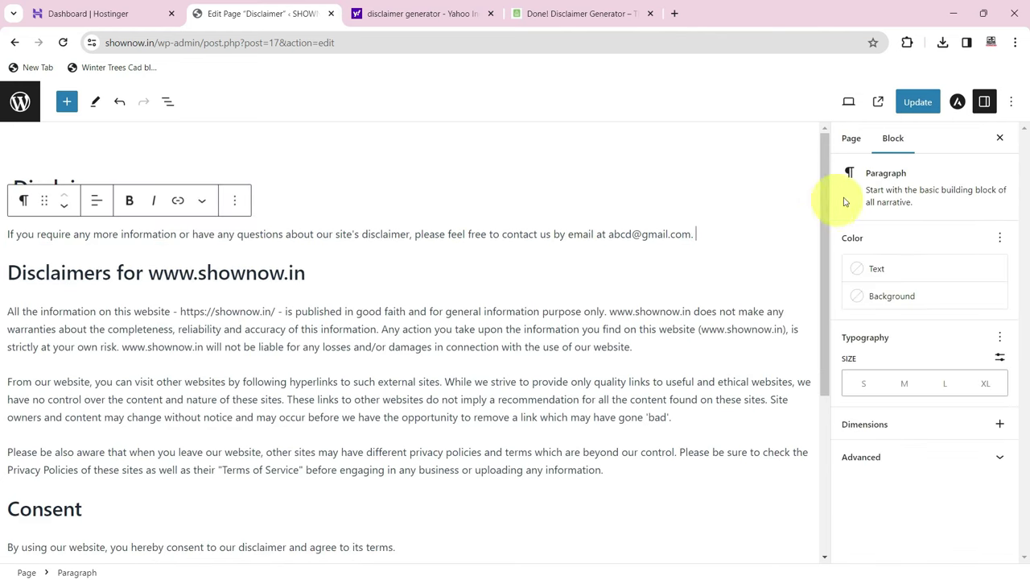
click(918, 101)
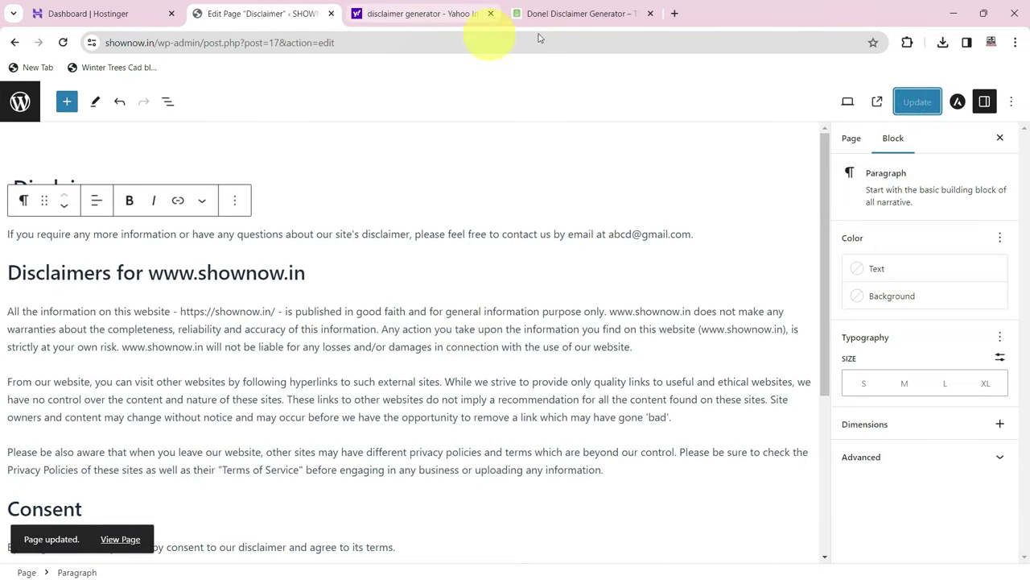
click(677, 13)
- Load shownow.in in a new tab and view the live About us, Home and Disclaimer pages
text(show)
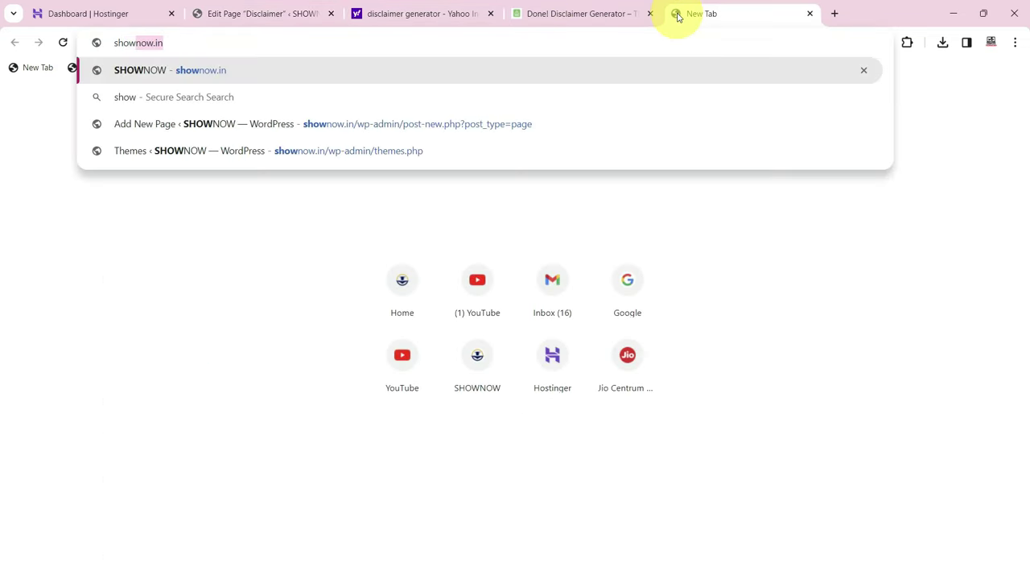
key(Return)
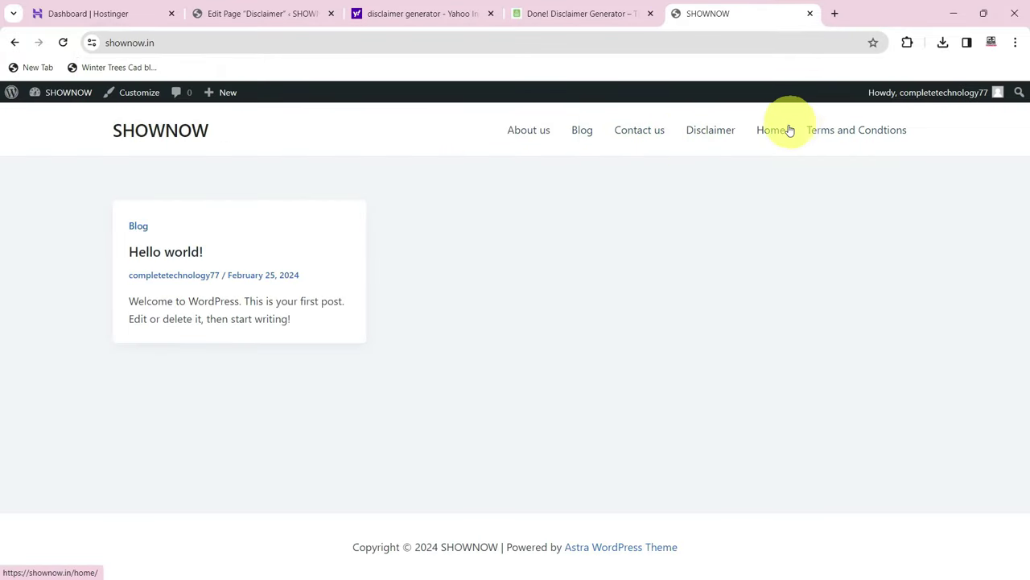
click(542, 137)
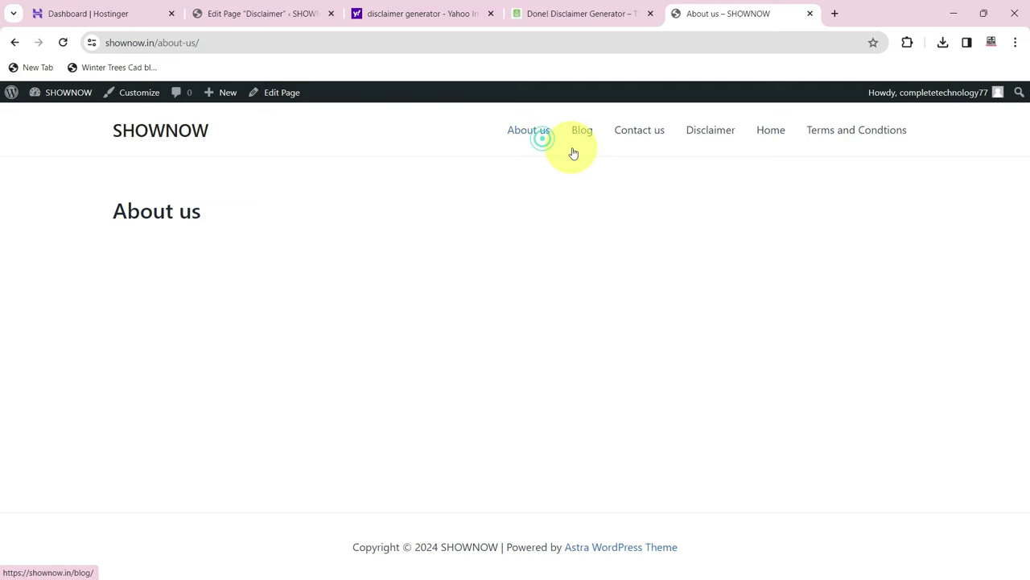
click(774, 131)
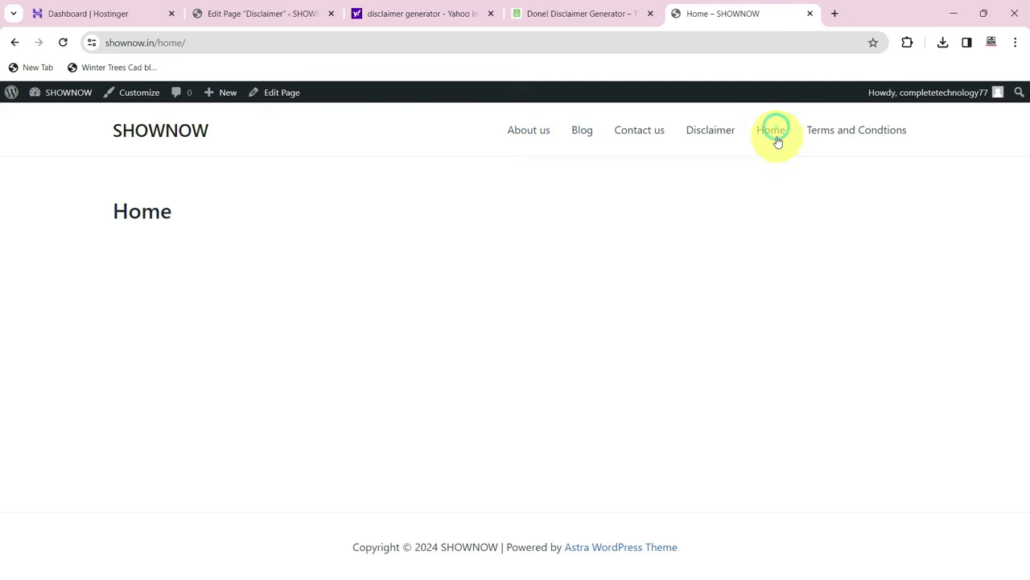
click(720, 135)
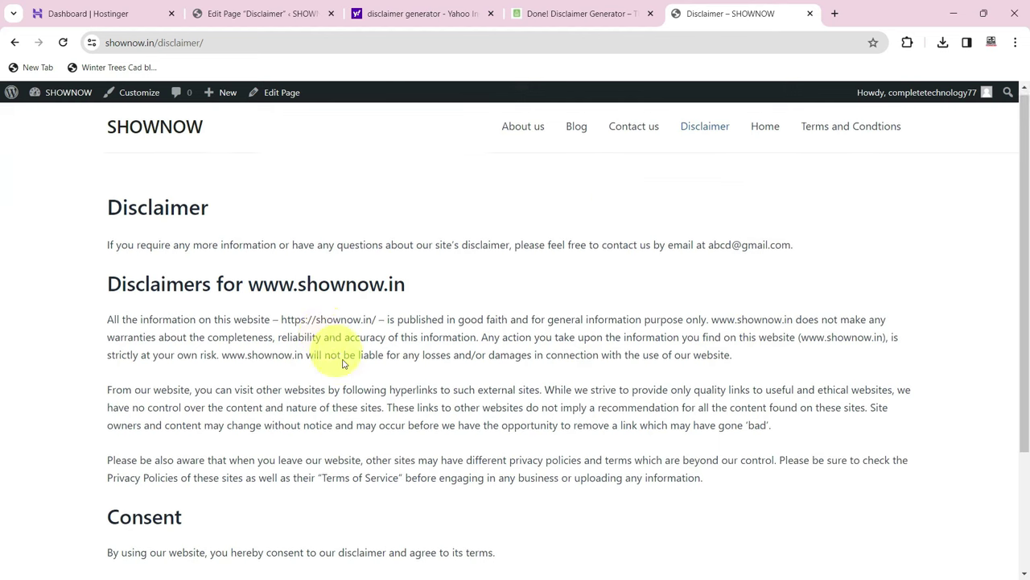
scroll(343, 358, down, 3)
scroll(345, 368, up, 3)
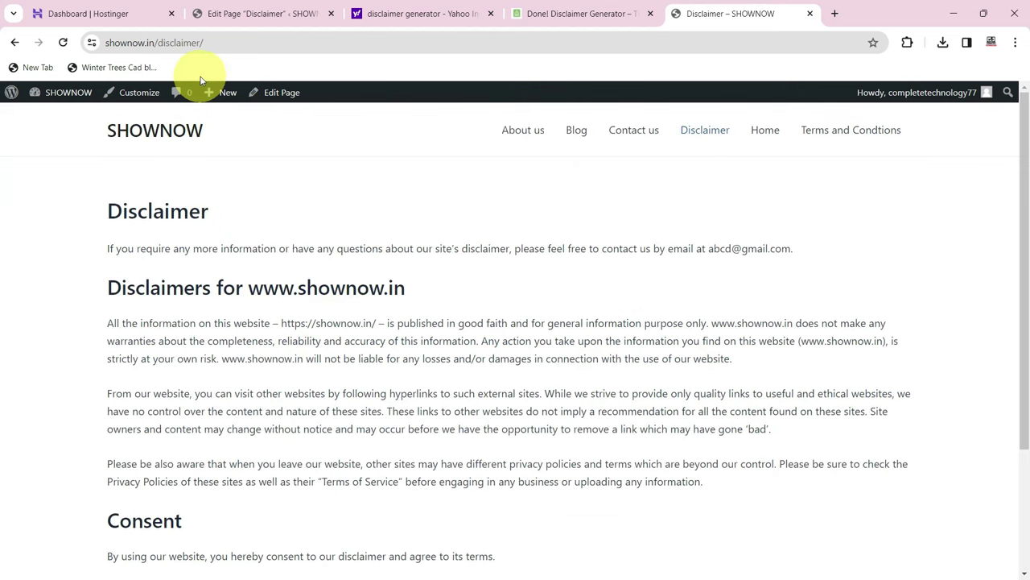
- Go back to the WordPress admin and return to the Pages list via the Disclaimer editor
click(234, 12)
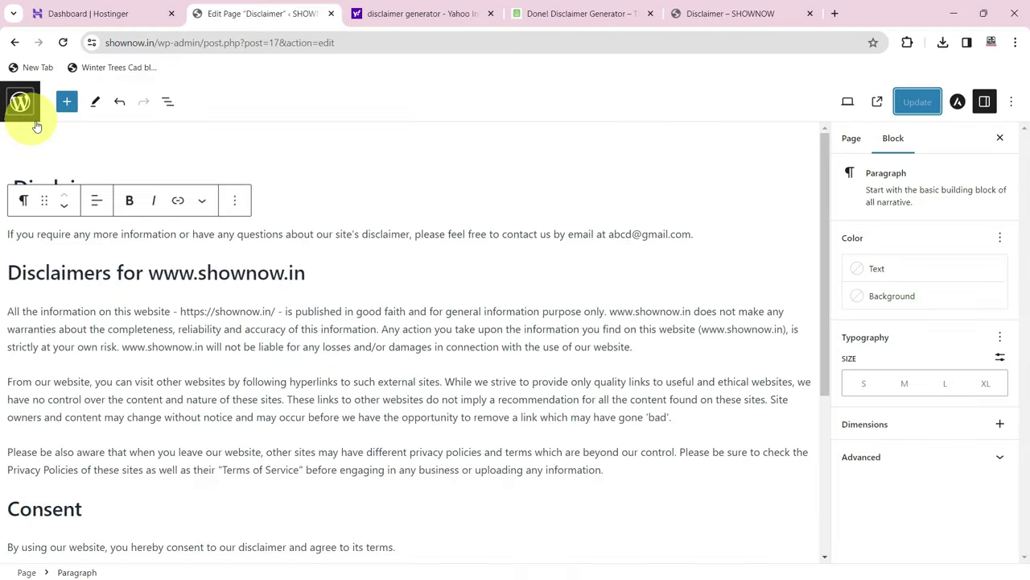
click(20, 103)
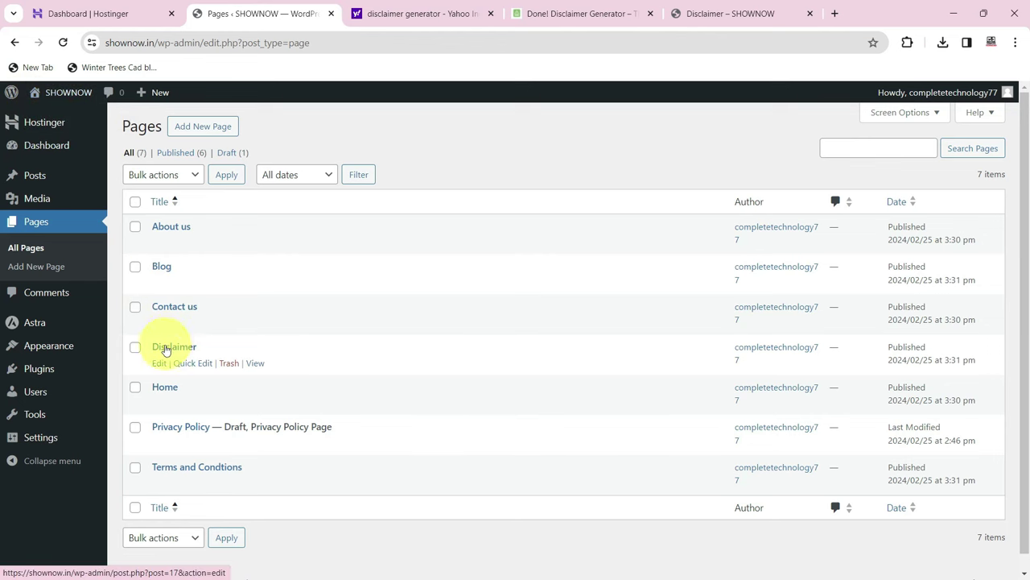
click(165, 370)
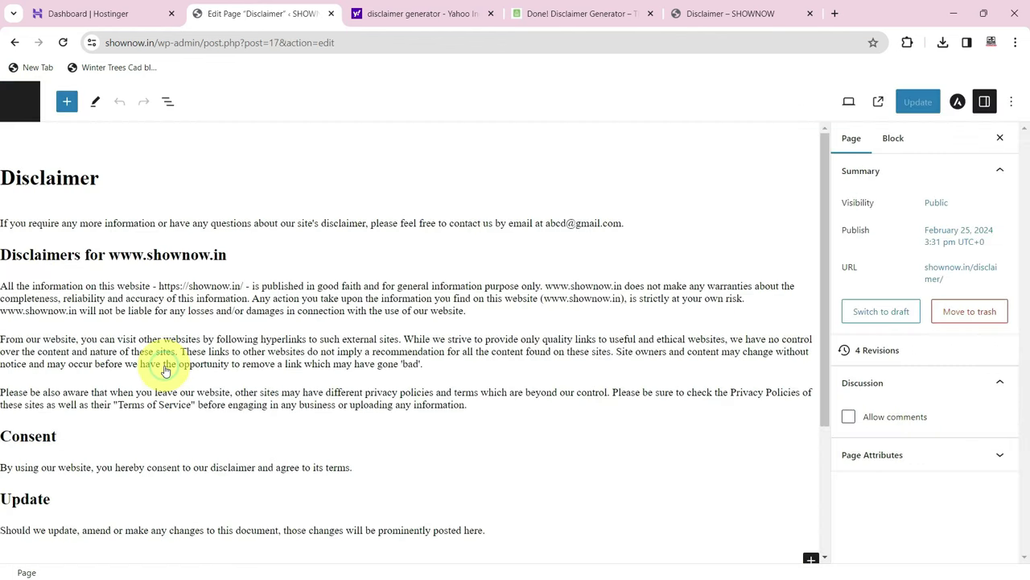
click(20, 103)
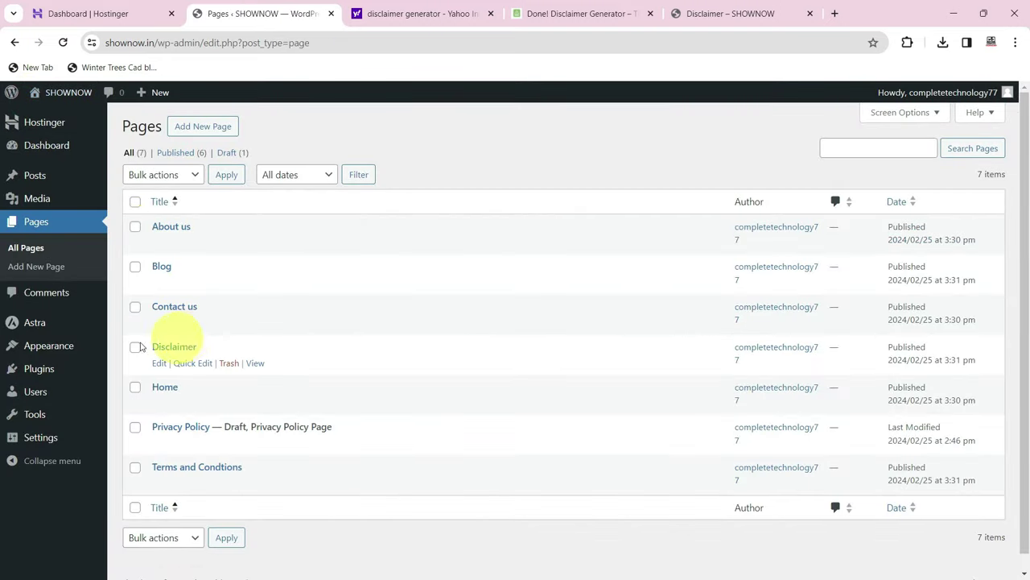
- In General Settings, extend the SHOWNOW site title with 'read daily articles realted chatgpt'
click(52, 445)
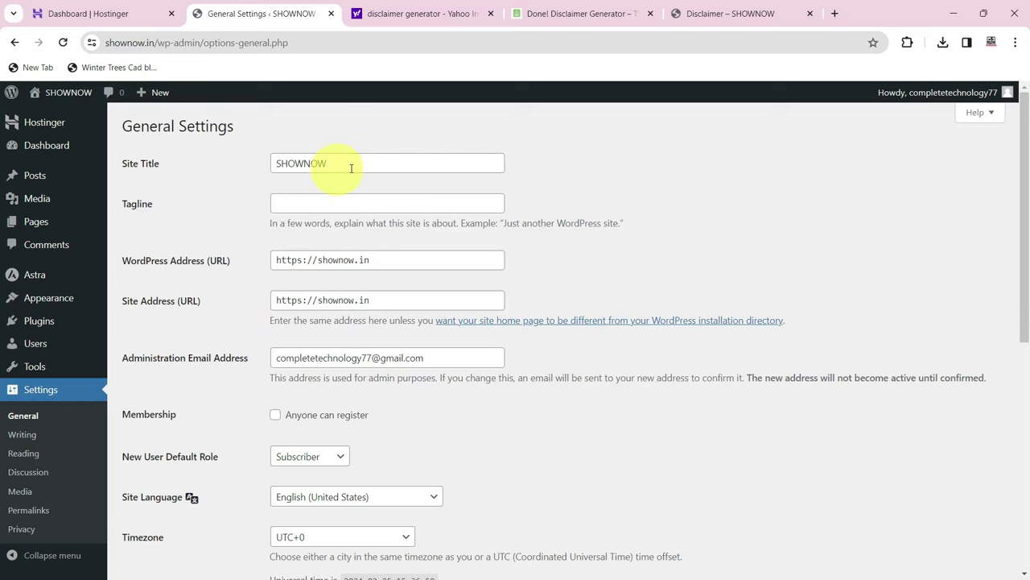
click(330, 199)
drag(366, 163, 253, 161)
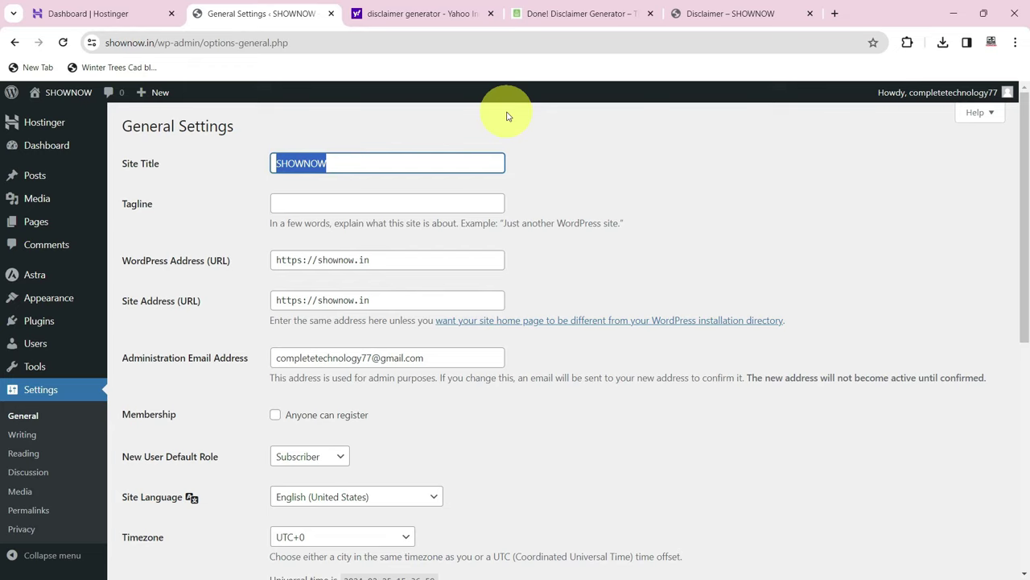
key(End)
text(read daily ne)
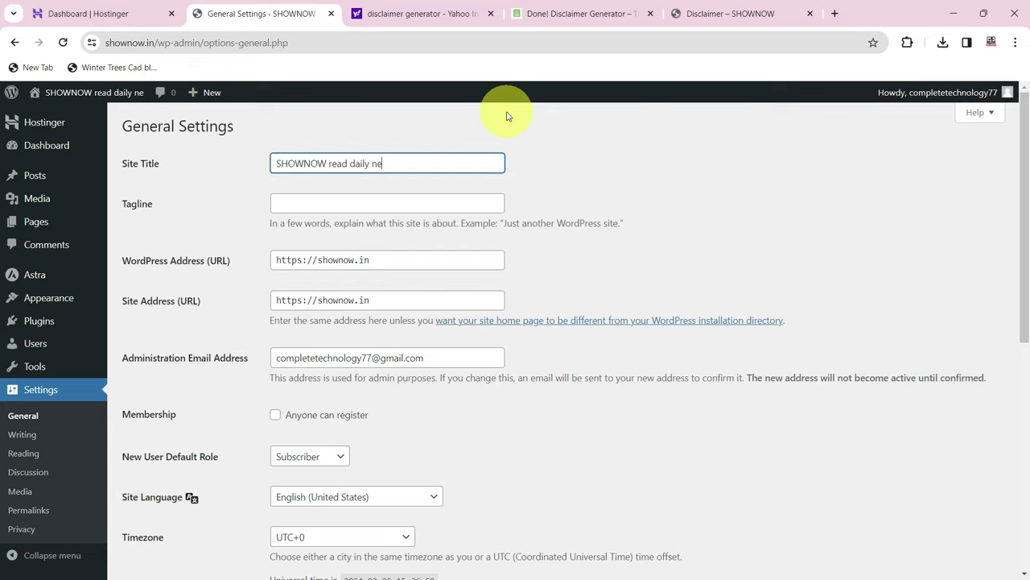
key(BackSpace)
key(BackSpace)
text(articles realte)
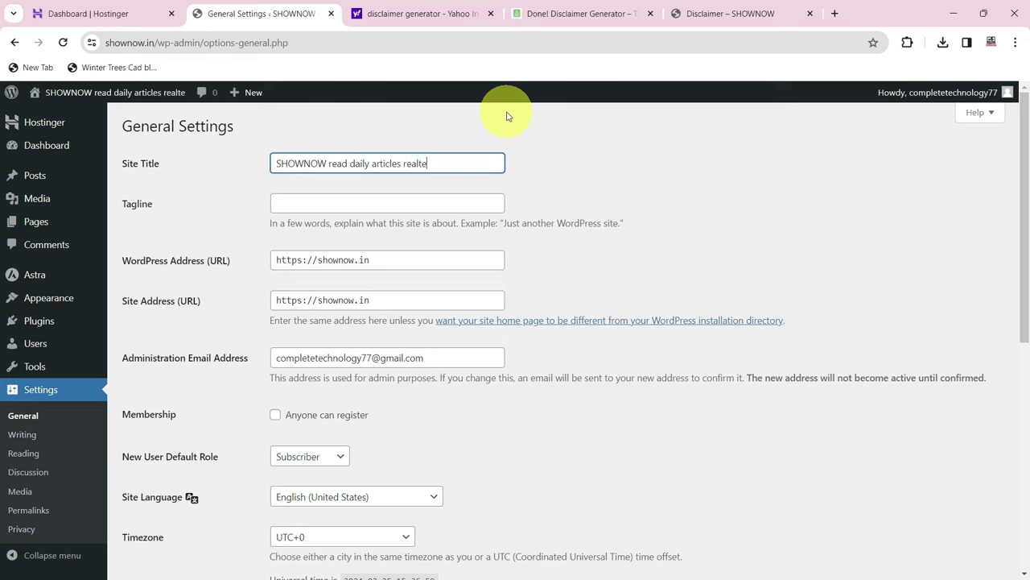
text(d chatgpt)
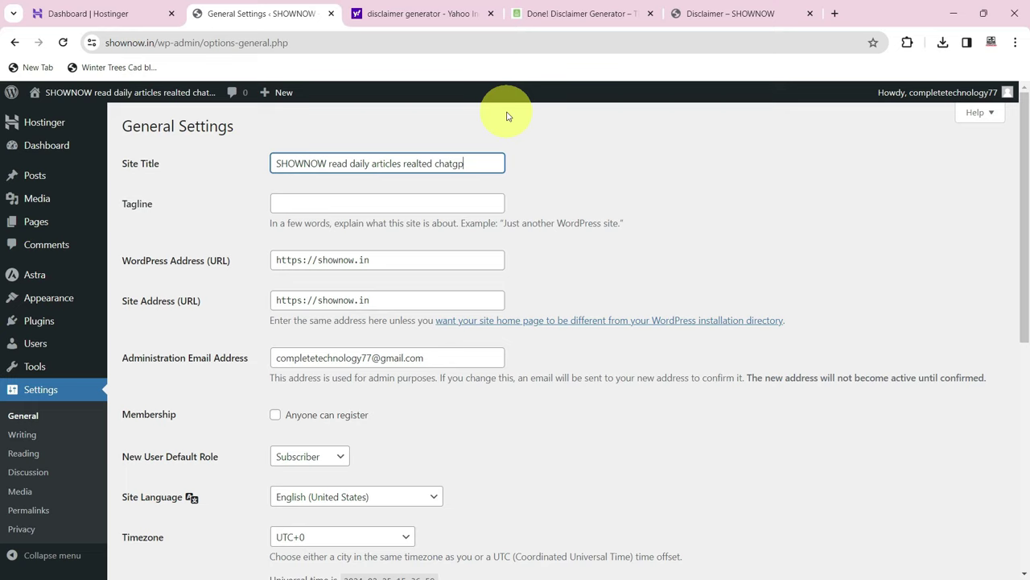
key(Tab)
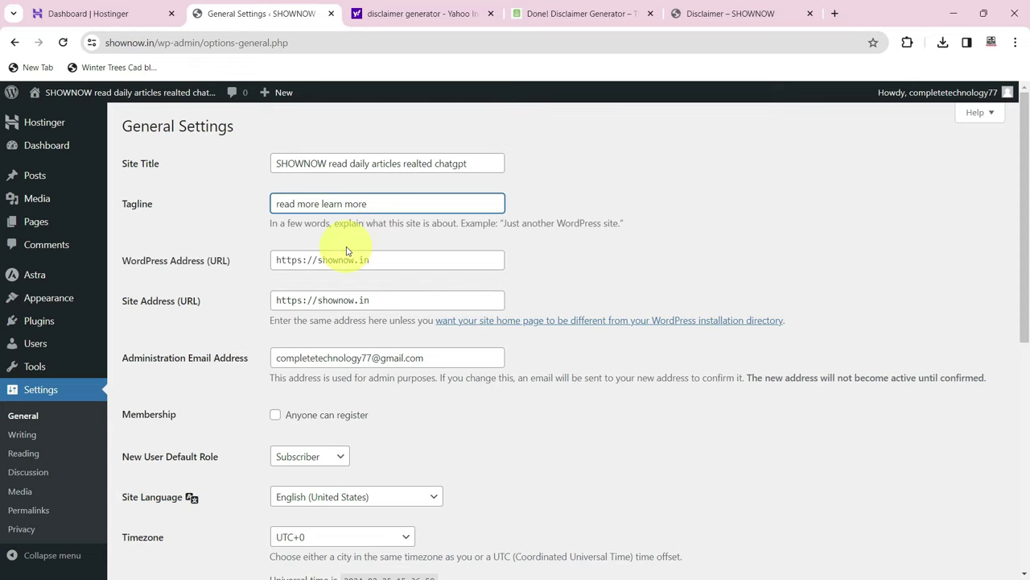
- Set the site timezone to UTC+5:30 and save the general settings
scroll(350, 254, down, 2)
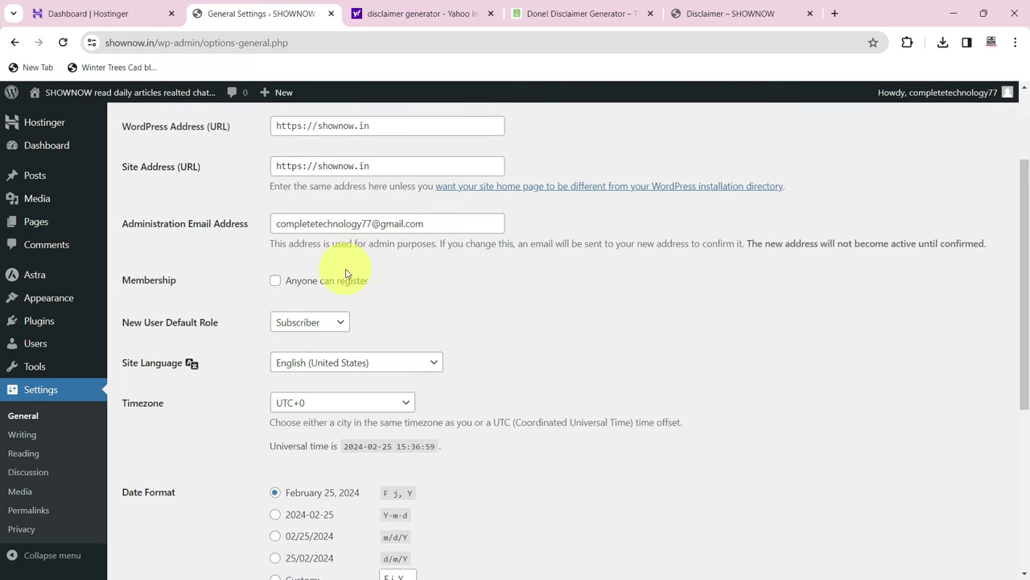
click(338, 407)
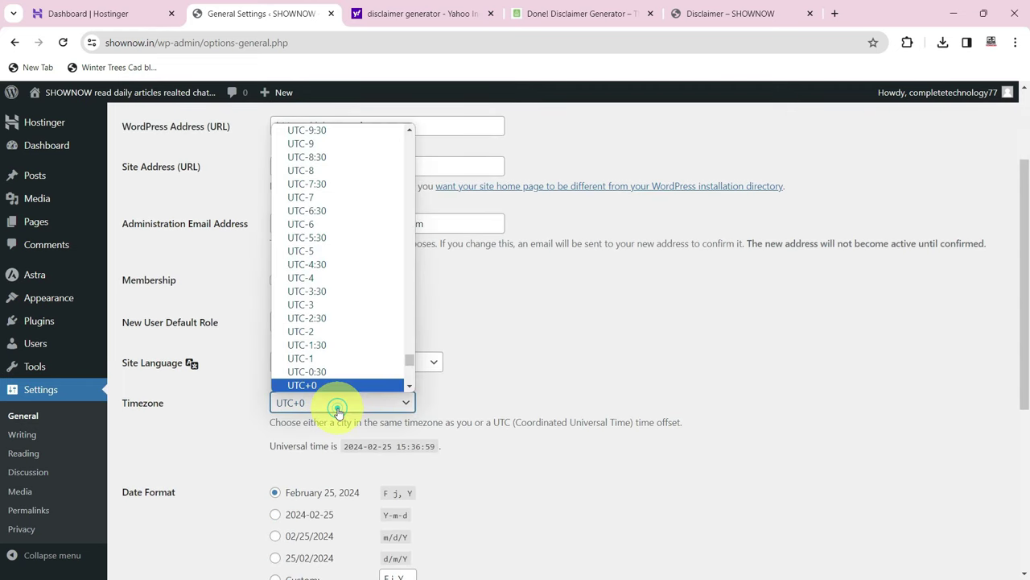
scroll(334, 274, down, 5)
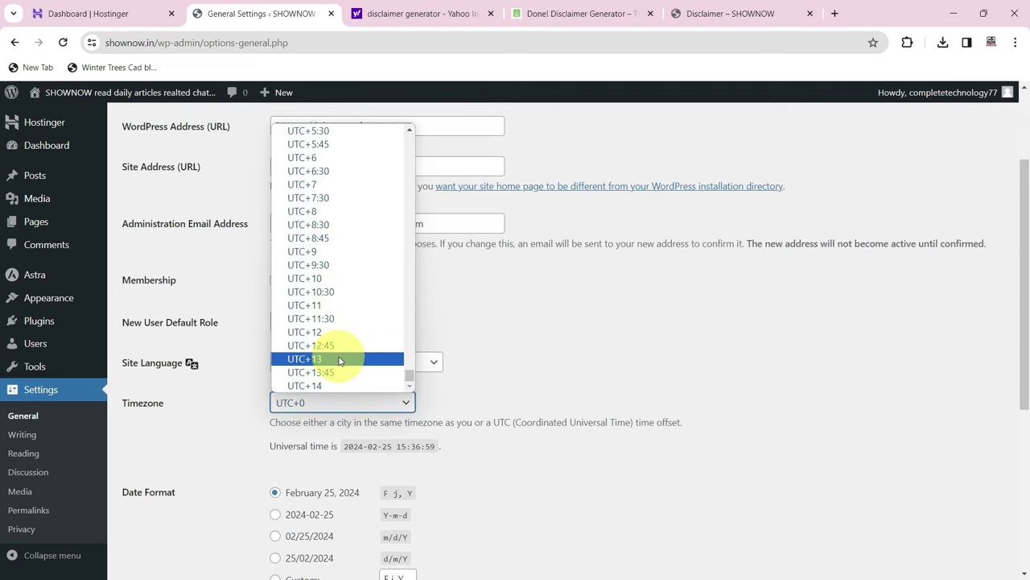
scroll(349, 322, up, 3)
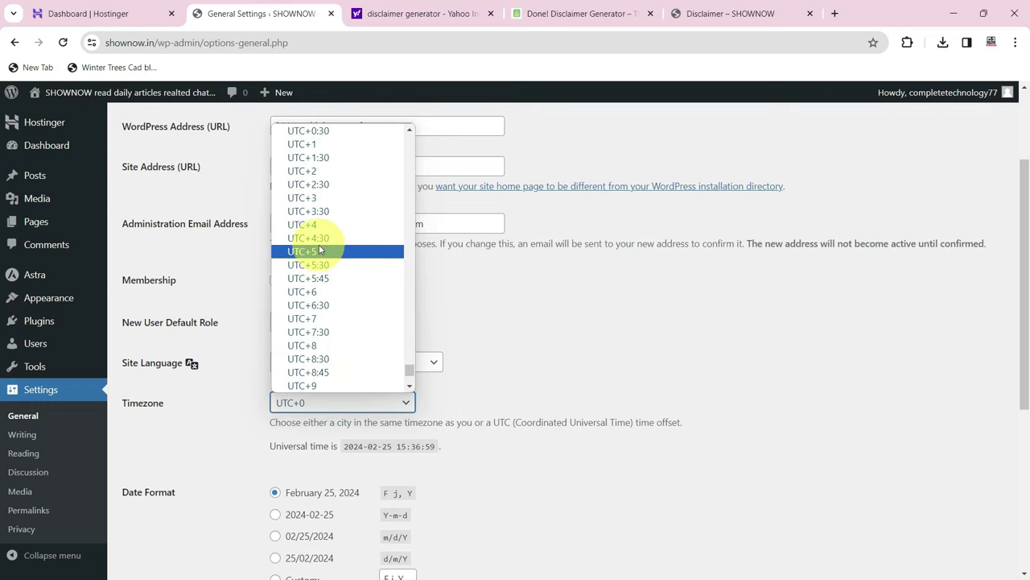
click(319, 266)
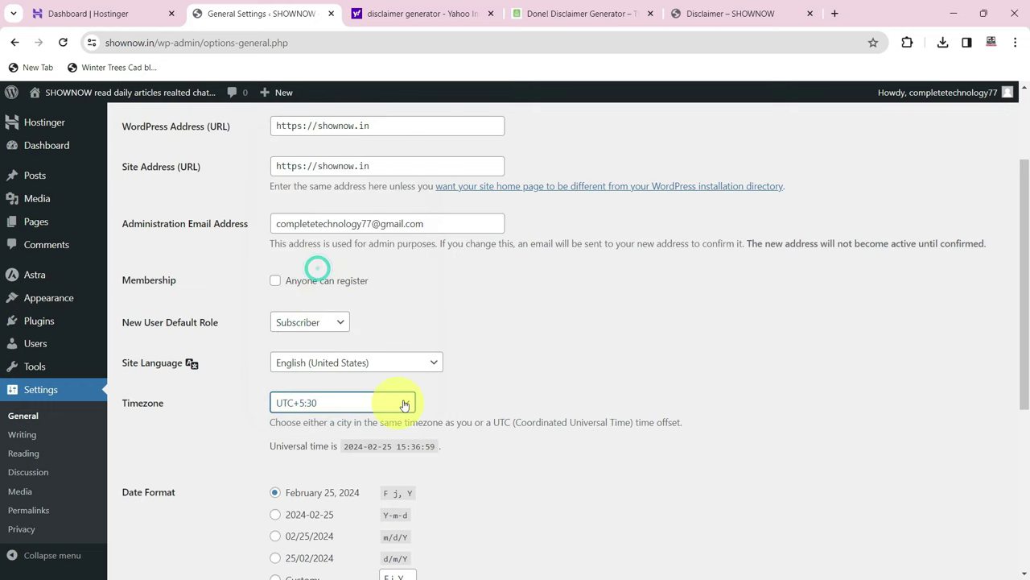
scroll(378, 435, down, 5)
click(161, 508)
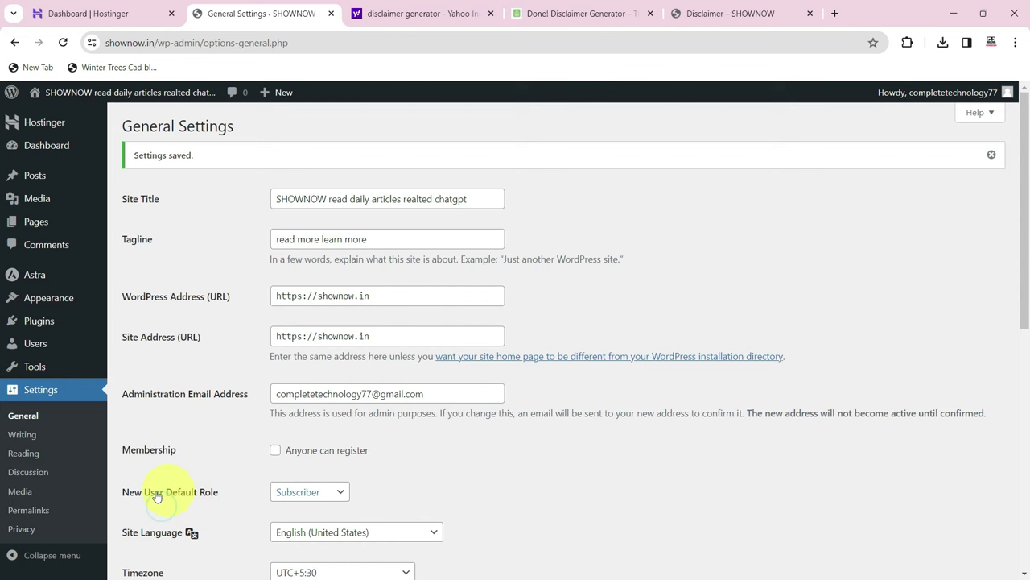
click(33, 437)
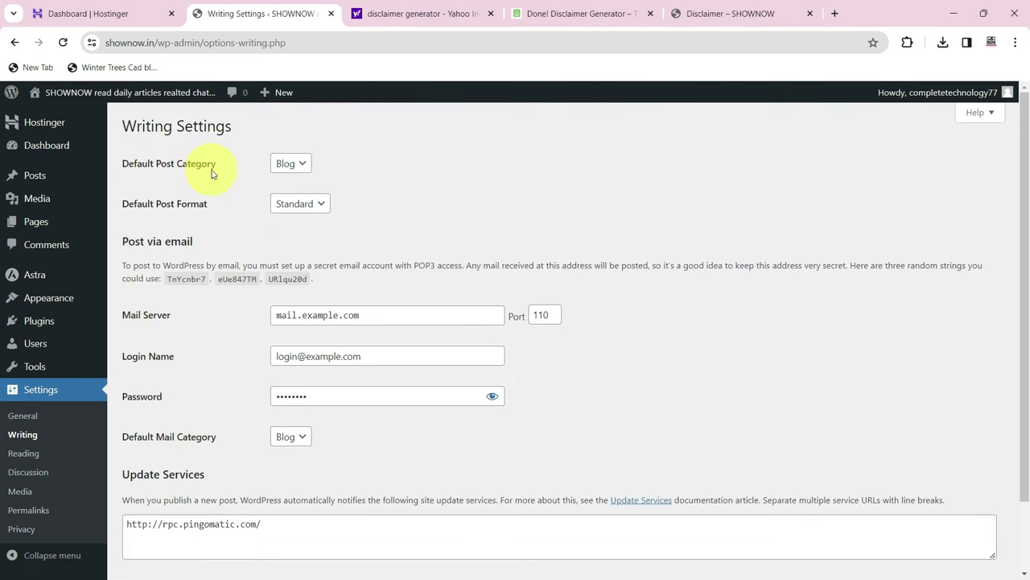
- Review default post category and format (keeping Standard), then the Reading, Discussion, Media and Permalinks settings
click(293, 167)
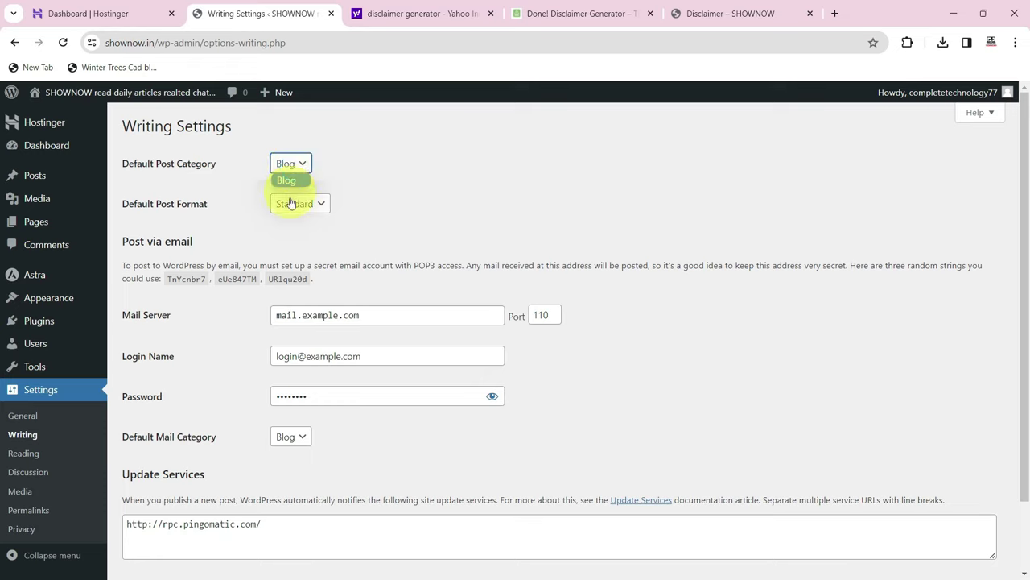
click(290, 203)
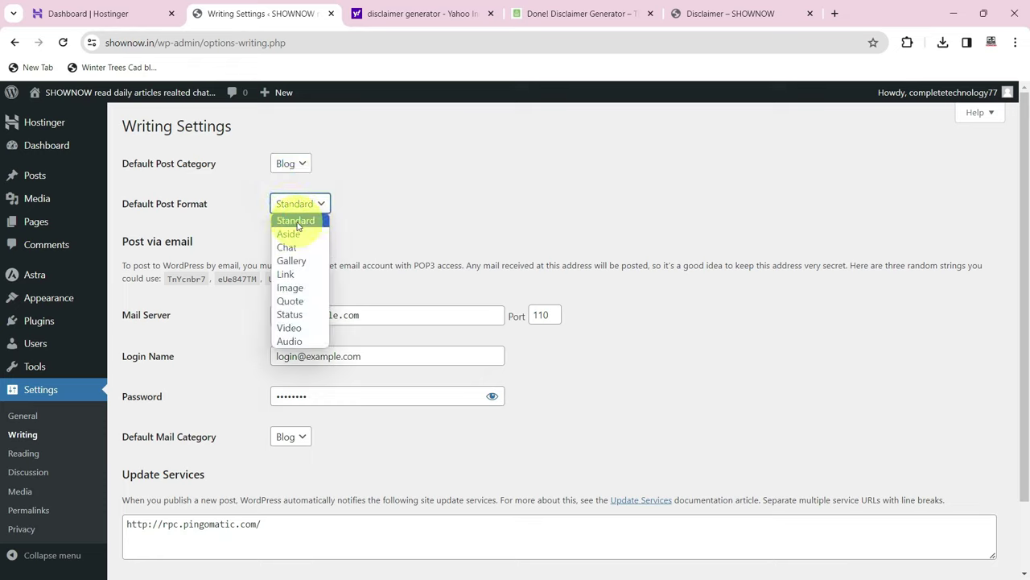
click(337, 168)
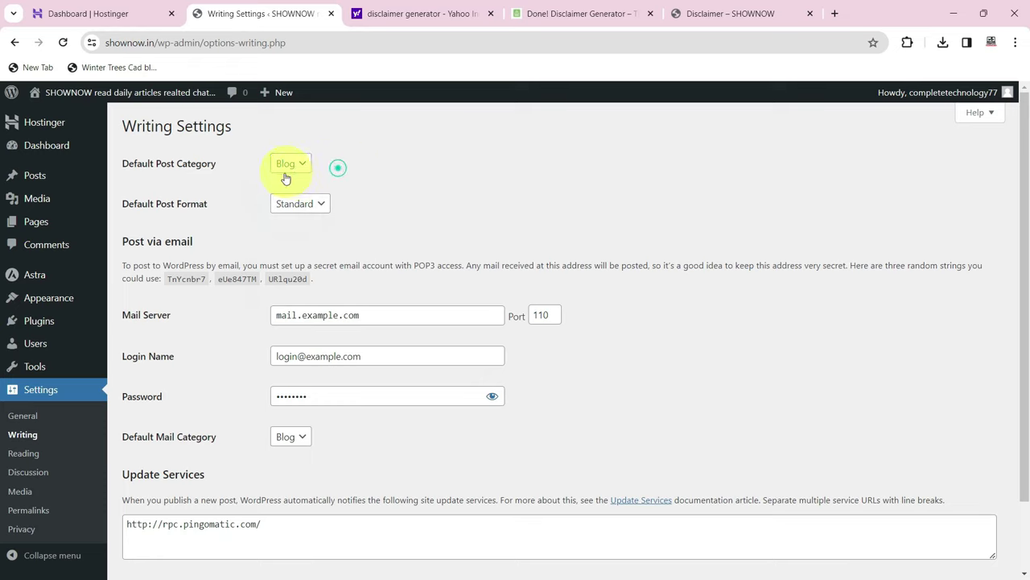
click(25, 455)
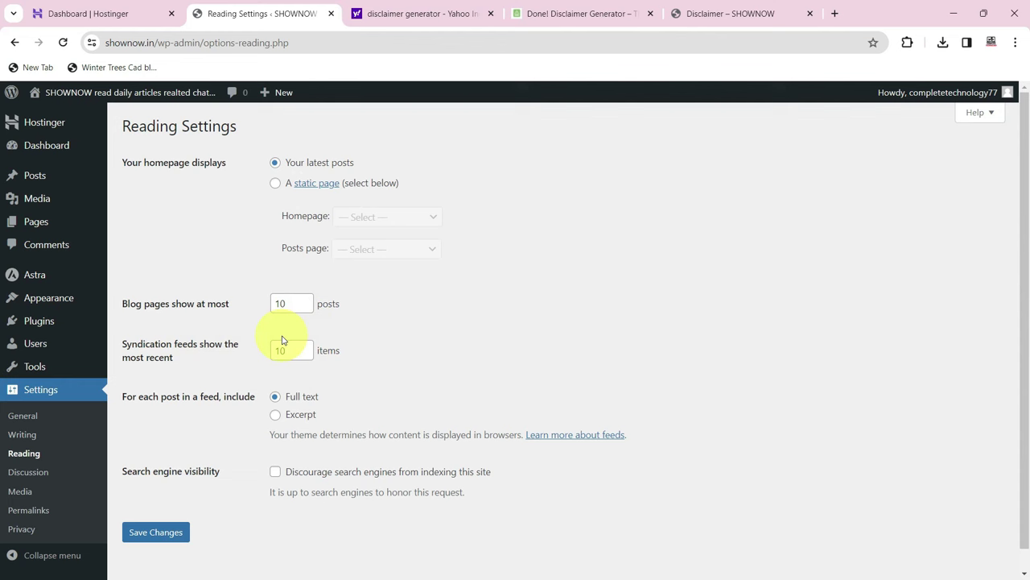
click(28, 473)
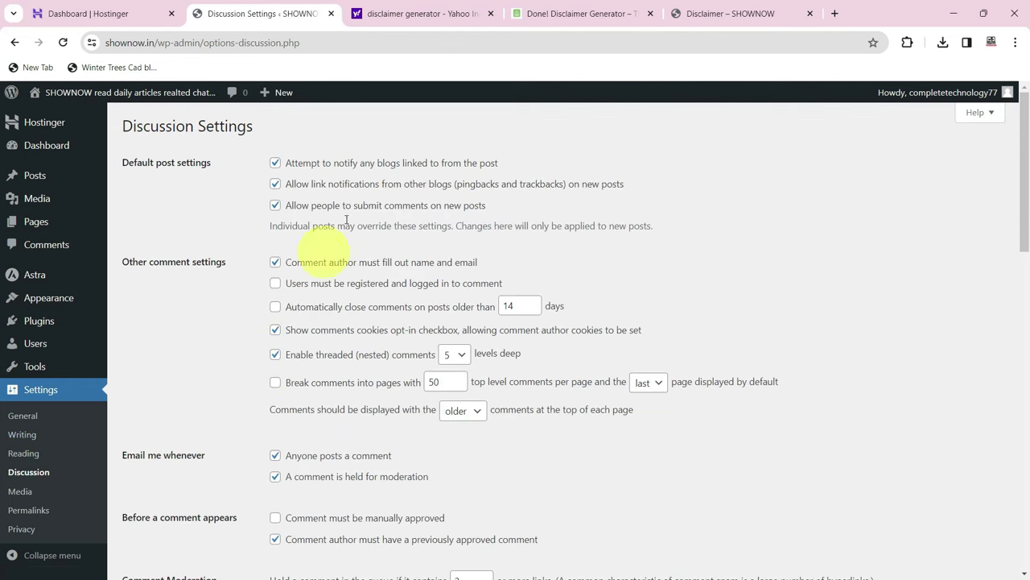
click(24, 495)
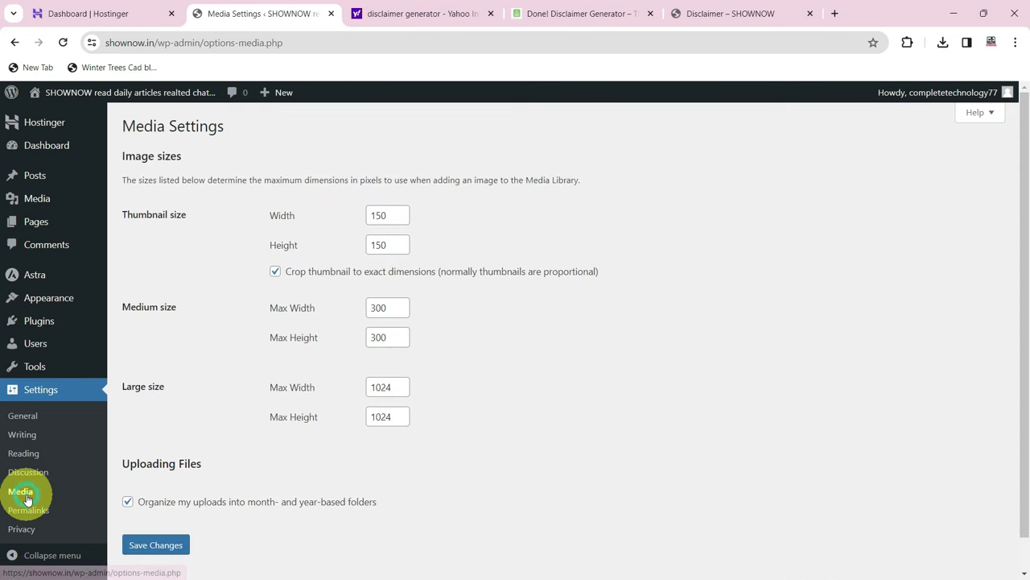
click(27, 510)
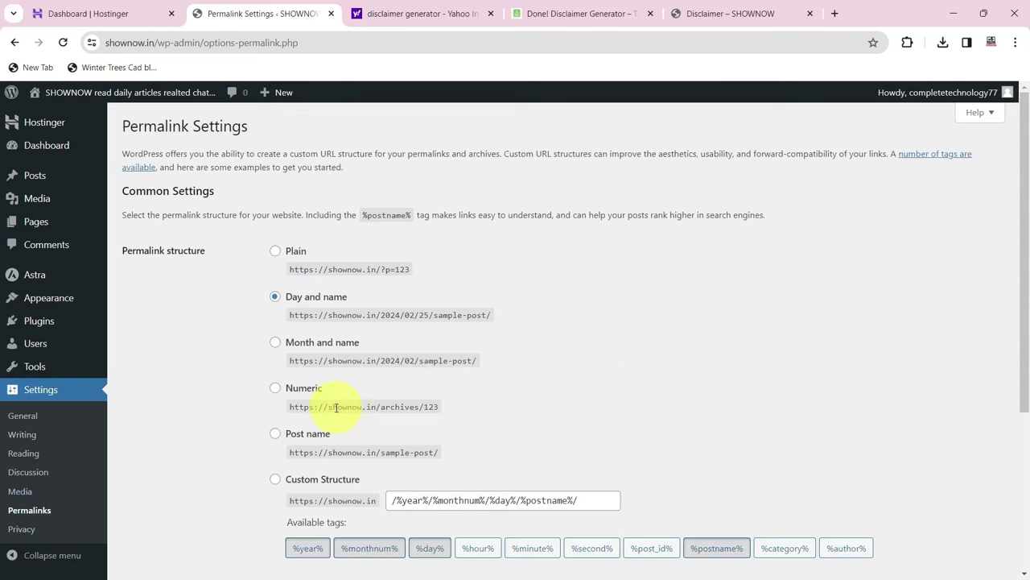
- Compare the Post name permalink example with the dated Day and name structure
click(275, 440)
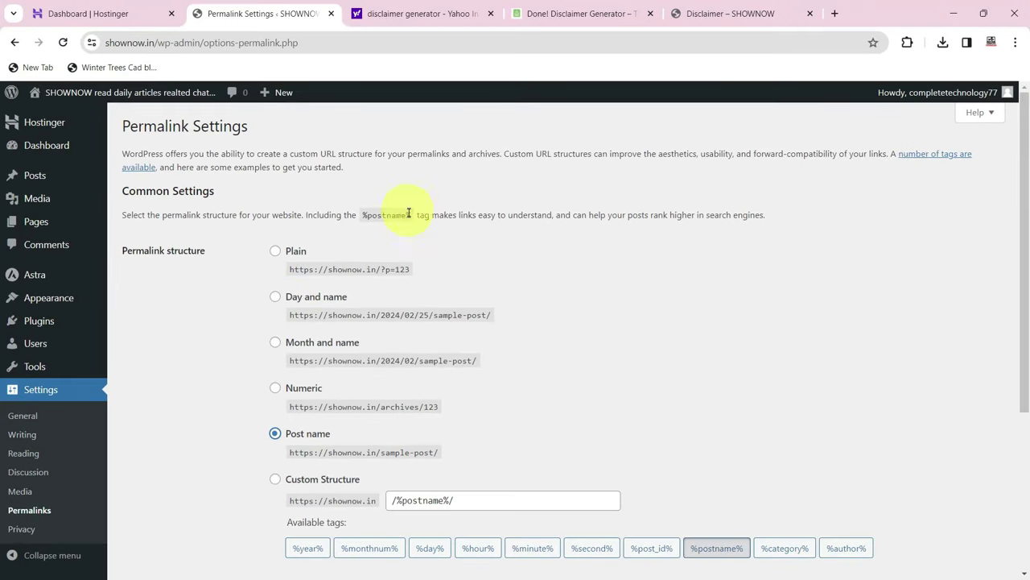
drag(318, 454, 441, 457)
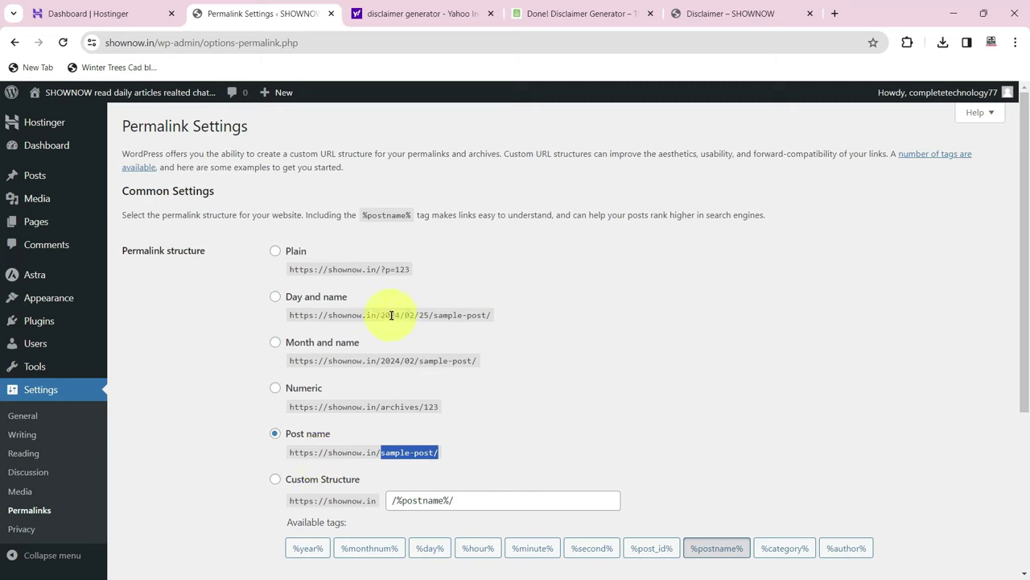
drag(391, 315, 482, 315)
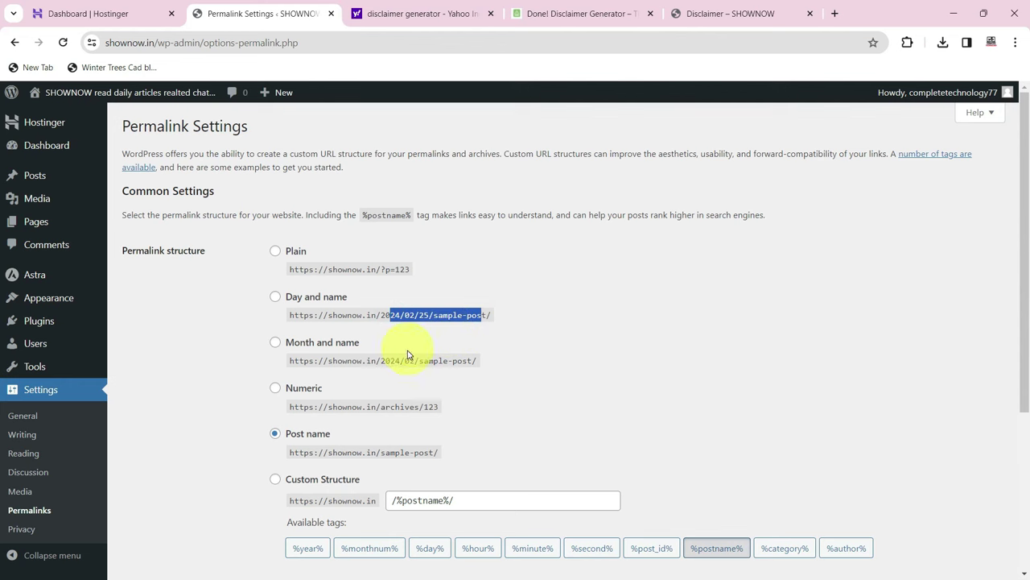
- Make Privacy Policy the site's privacy page in the Privacy settings
click(34, 533)
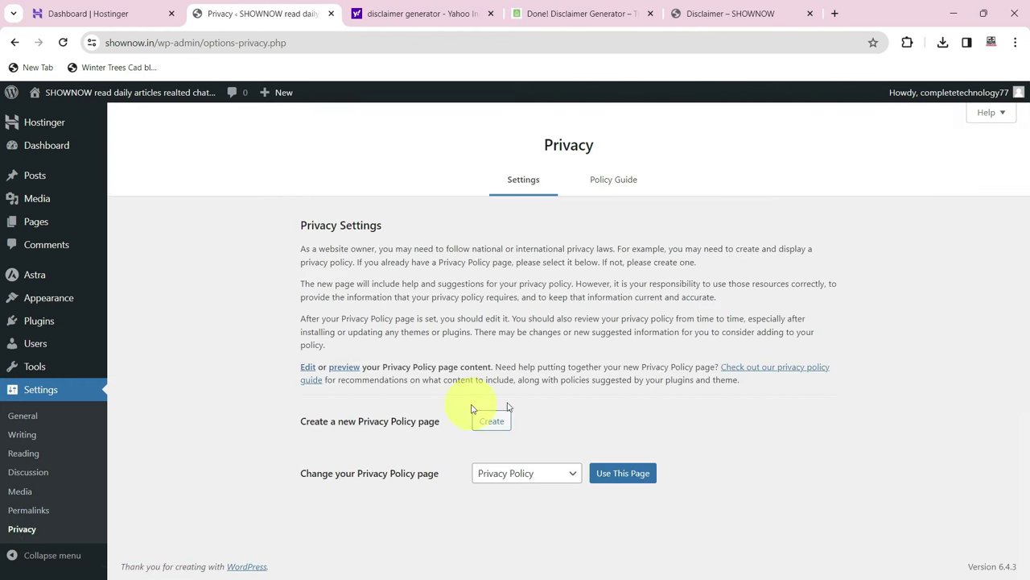
click(28, 509)
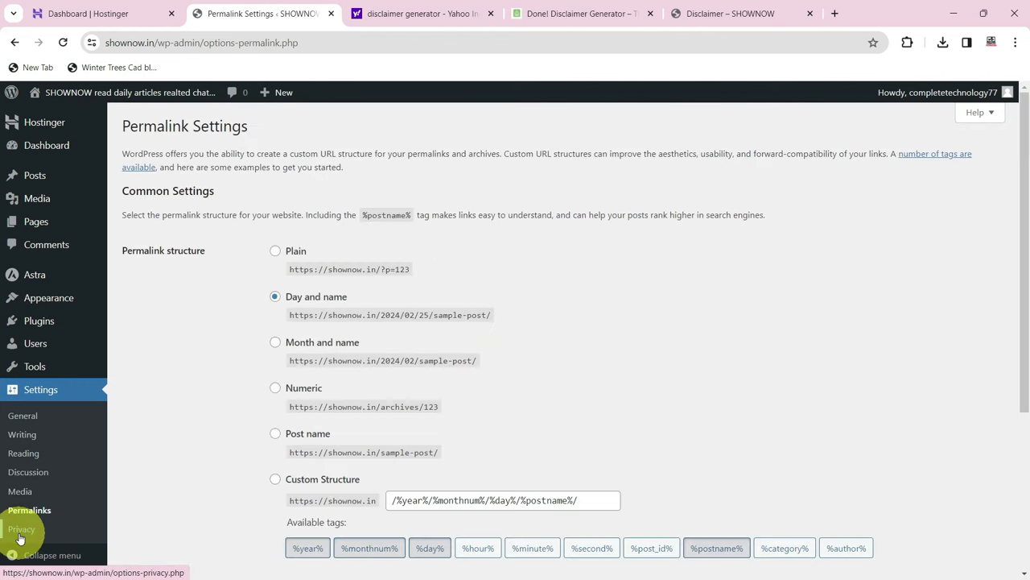
click(19, 532)
click(617, 473)
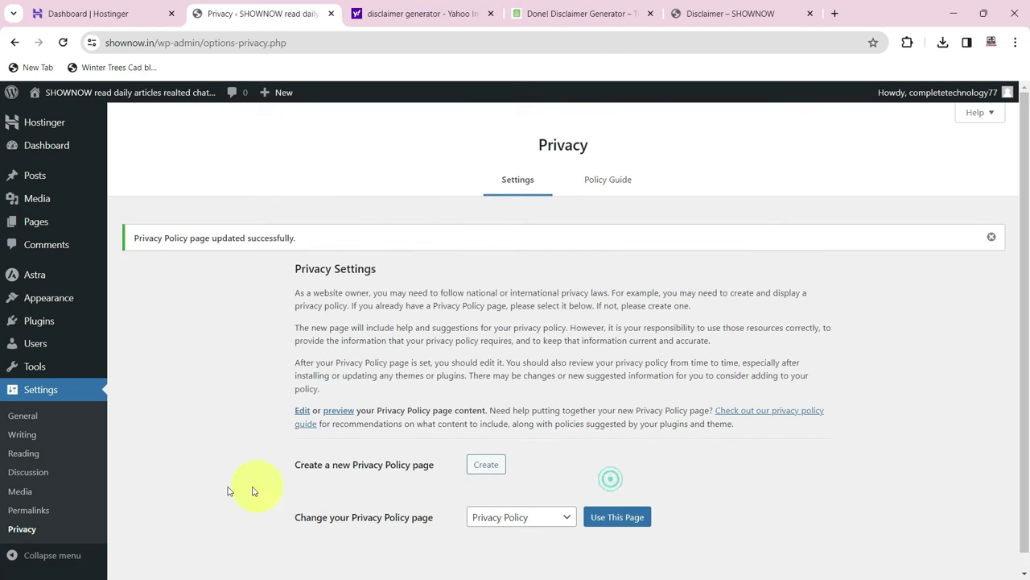
- Switch the permalink structure to Post name and save the change
click(38, 513)
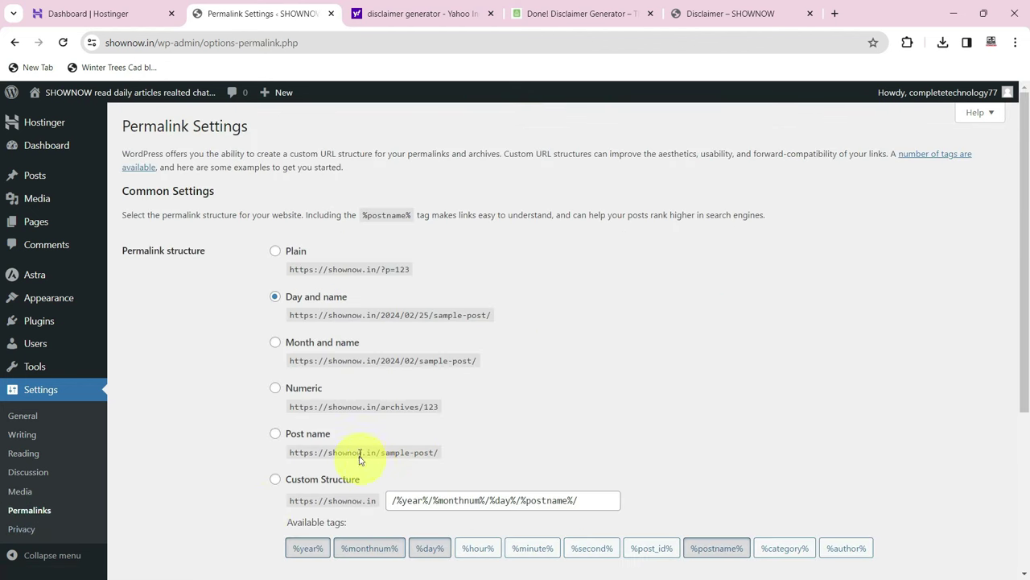
click(302, 433)
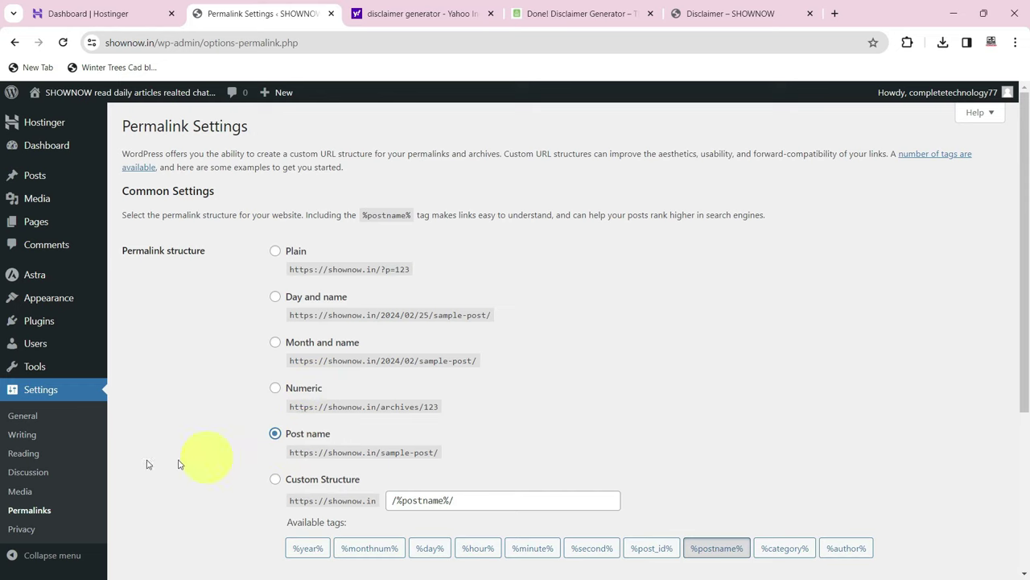
scroll(483, 419, down, 3)
scroll(322, 507, up, 1)
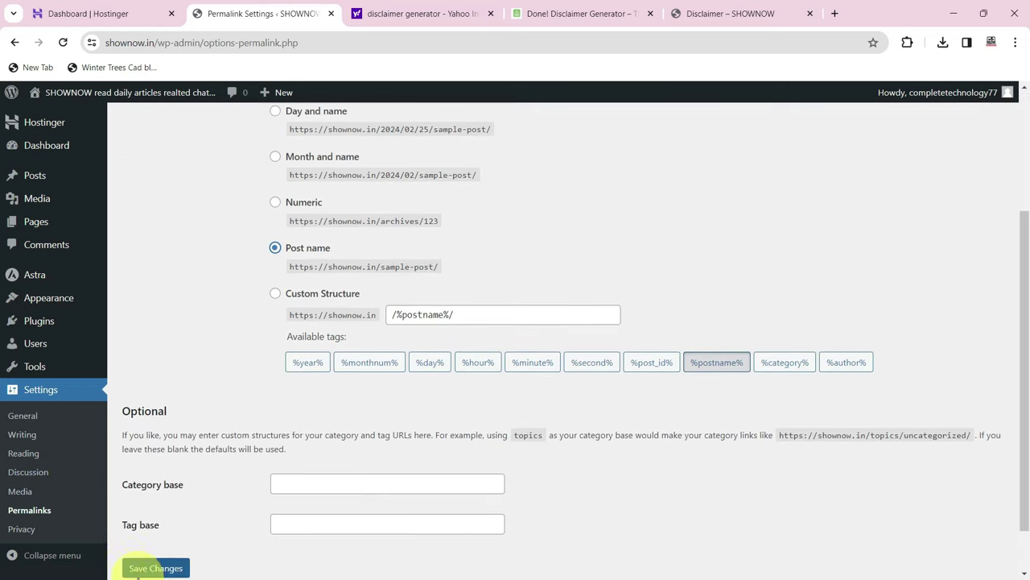
scroll(153, 556, down, 2)
click(169, 515)
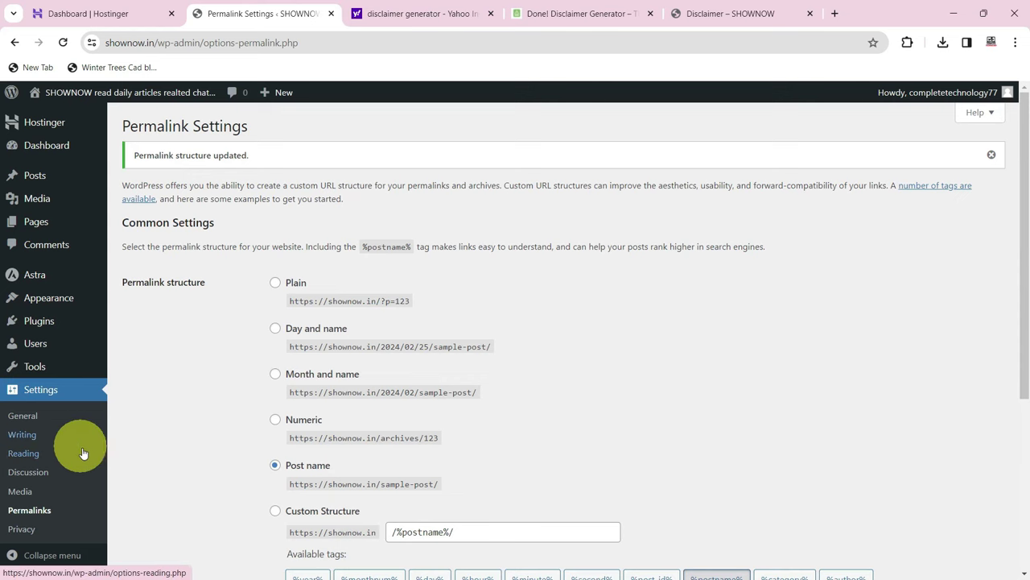
scroll(381, 398, down, 2)
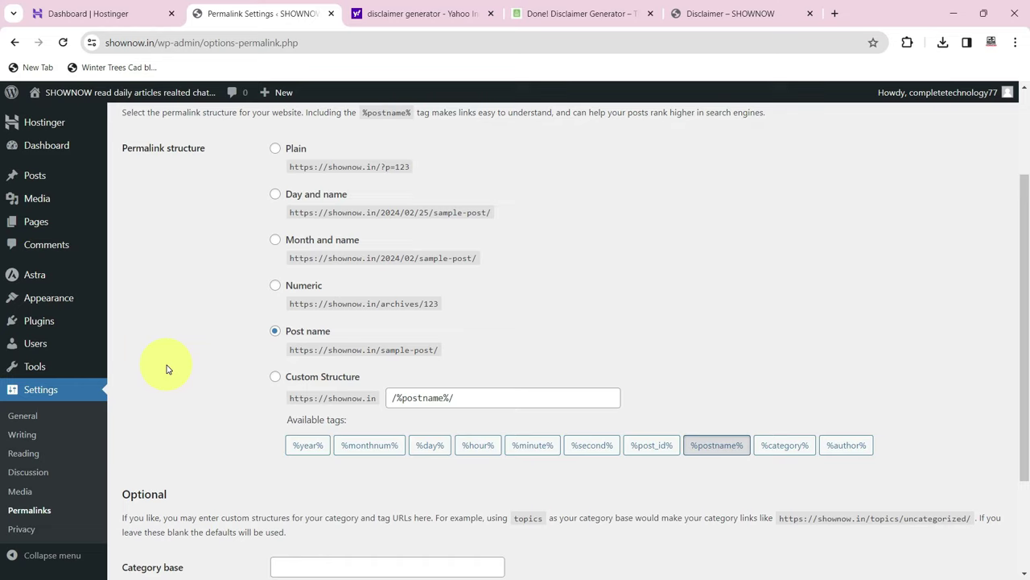
mouse_move(54, 304)
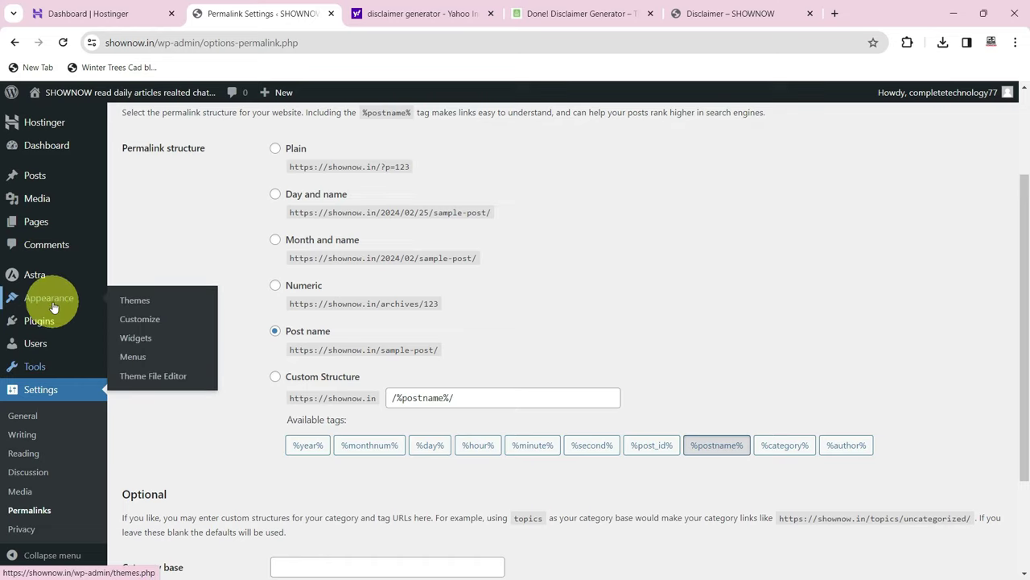
- Create a navigation menu named 'Main Menu' assigned to the Primary Menu location
click(133, 357)
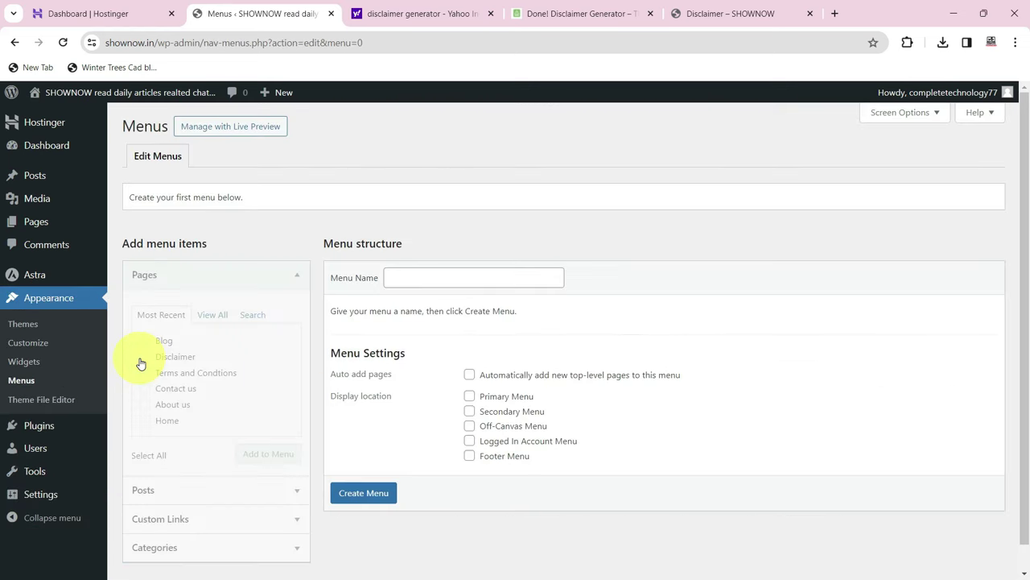
click(436, 277)
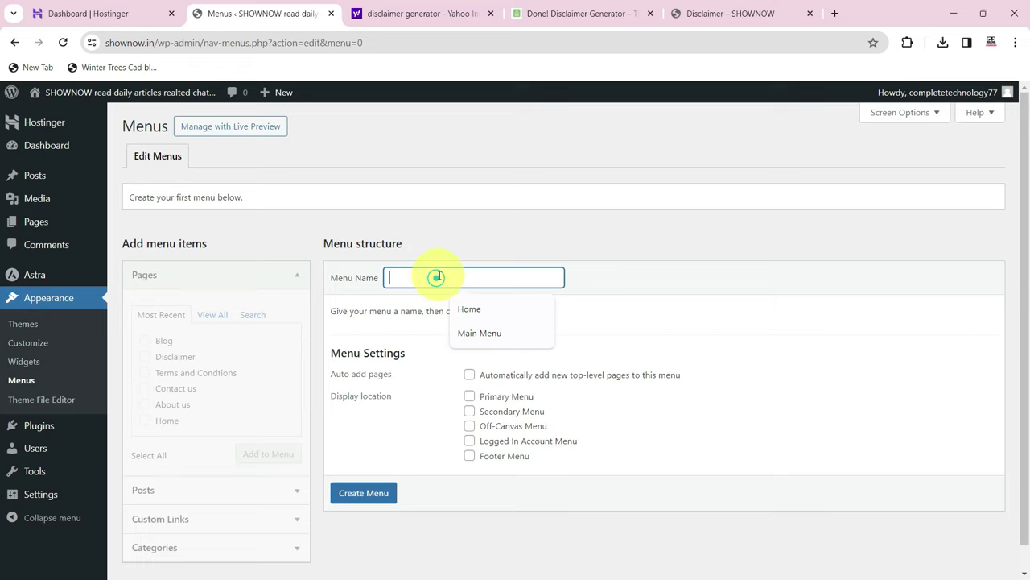
text(Main Me)
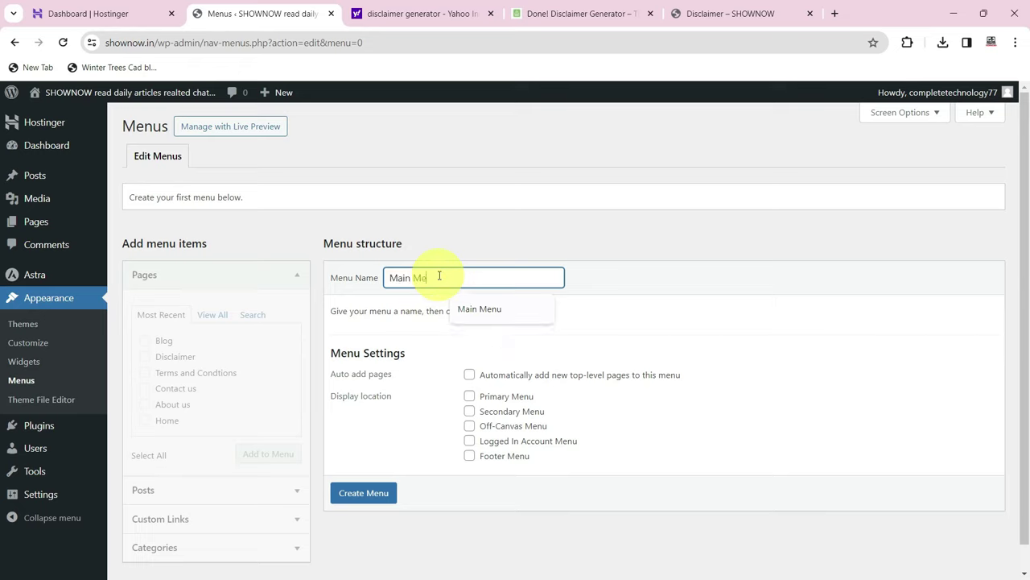
text(nu)
key(Tab)
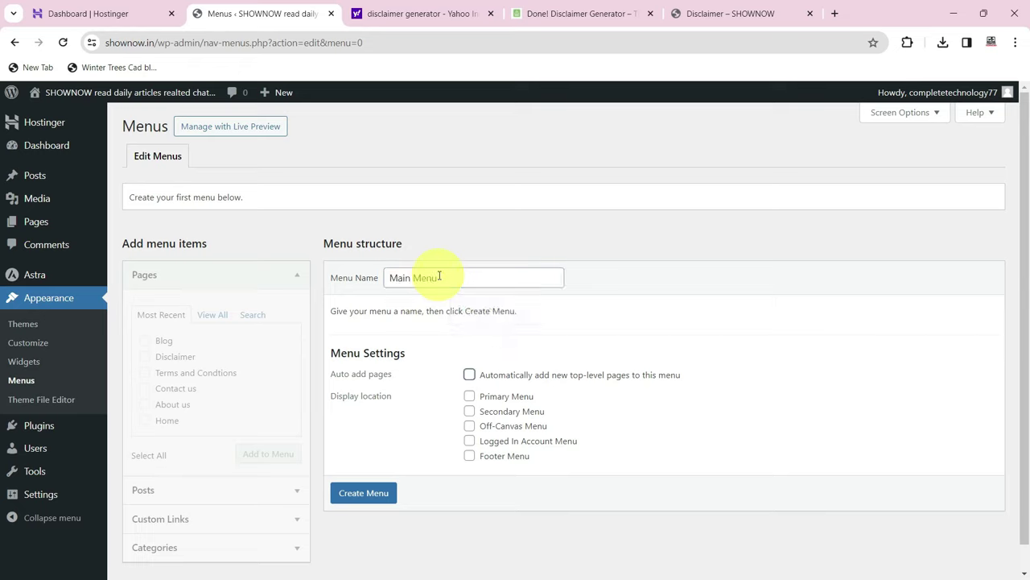
click(470, 395)
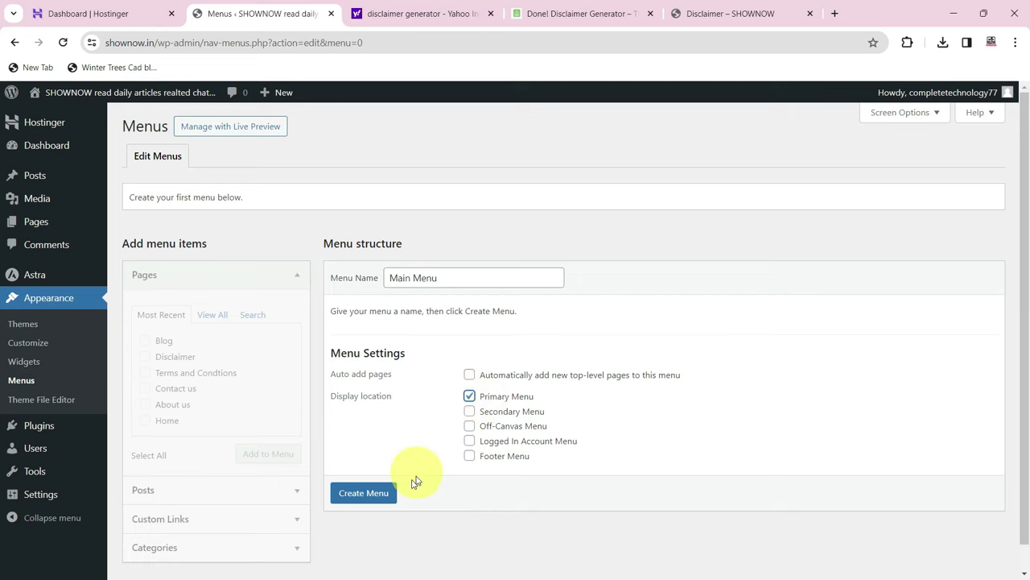
click(380, 496)
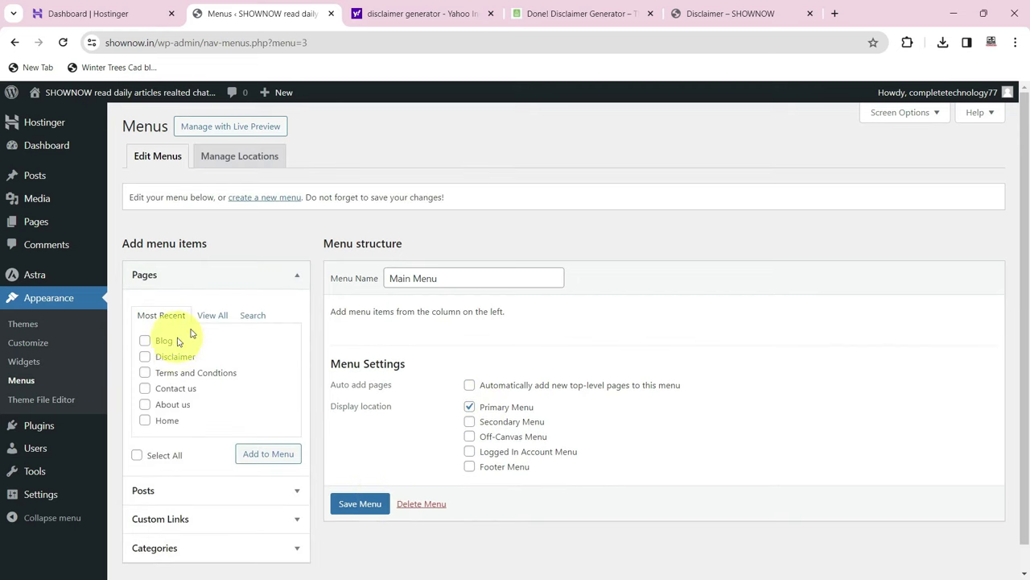
- Add Home, About us, Blog, Contact us, Disclaimer, the second Home and Terms and Condtions, then save the menu
click(212, 318)
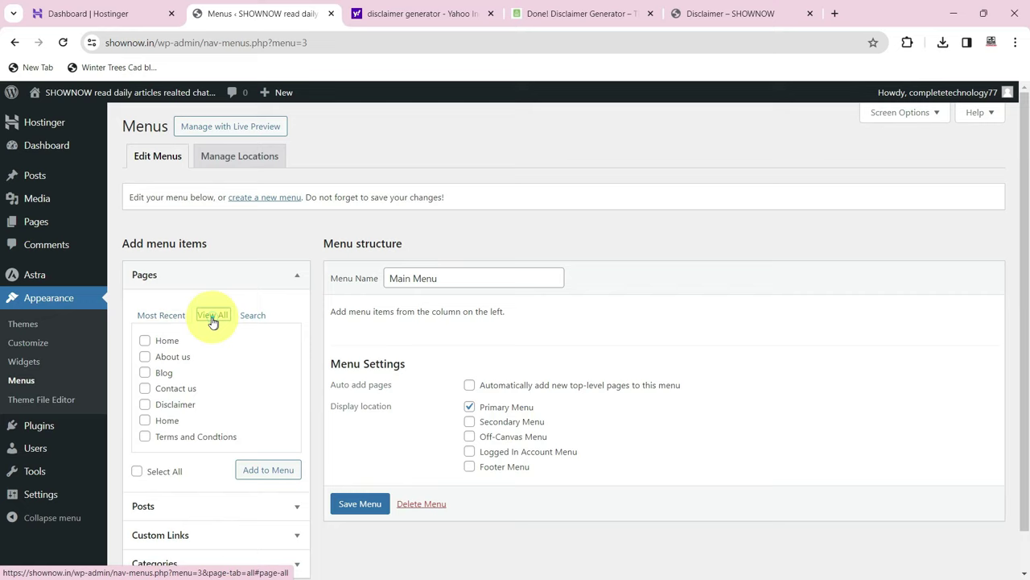
click(145, 341)
click(145, 356)
click(145, 373)
click(145, 388)
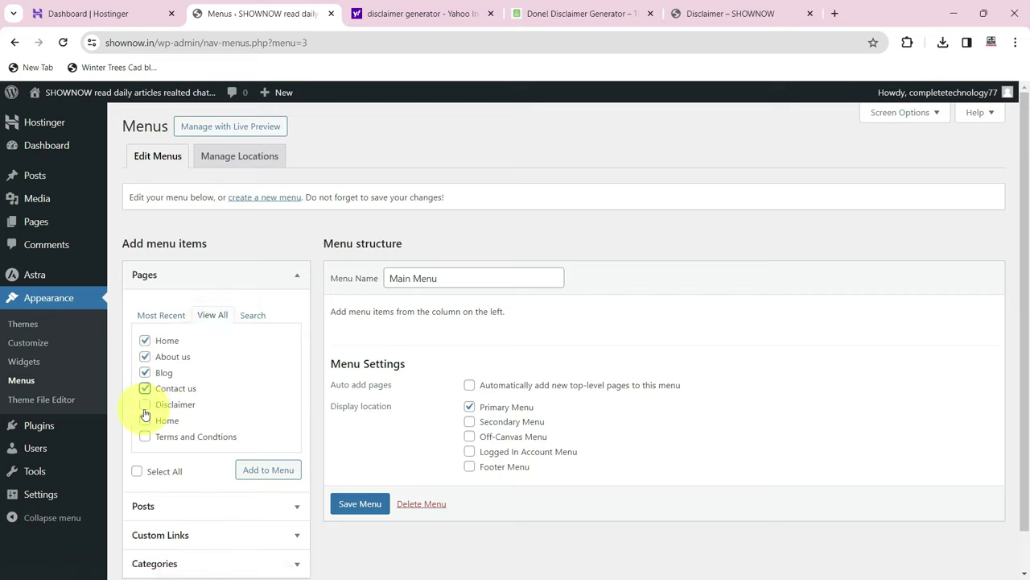
click(145, 404)
click(145, 420)
click(145, 436)
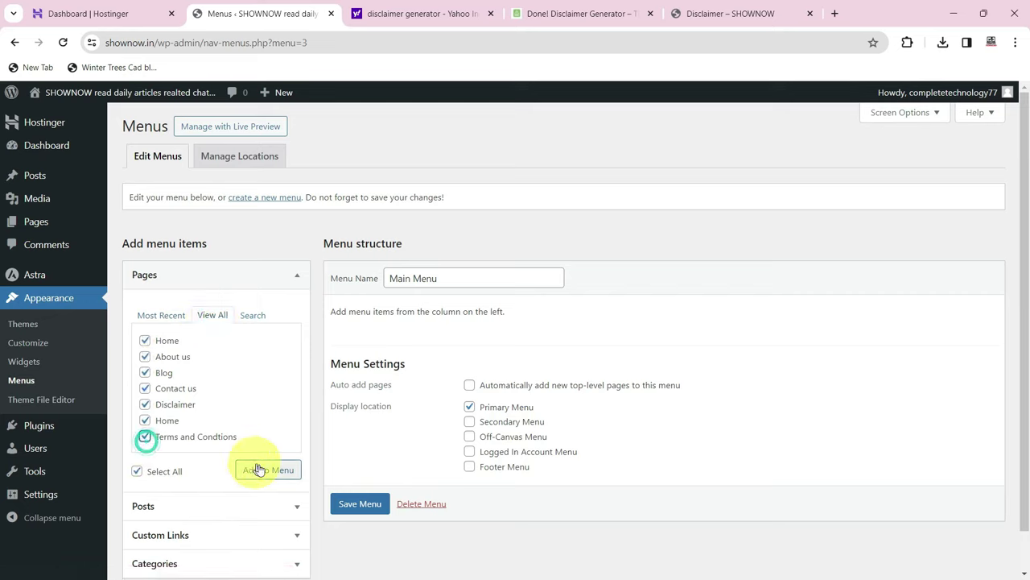
click(268, 471)
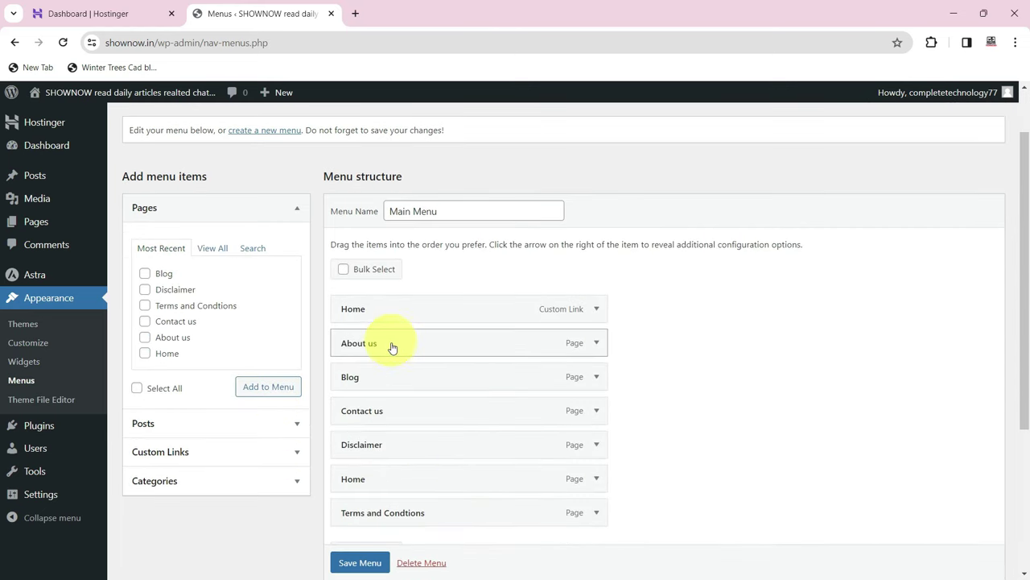
click(362, 563)
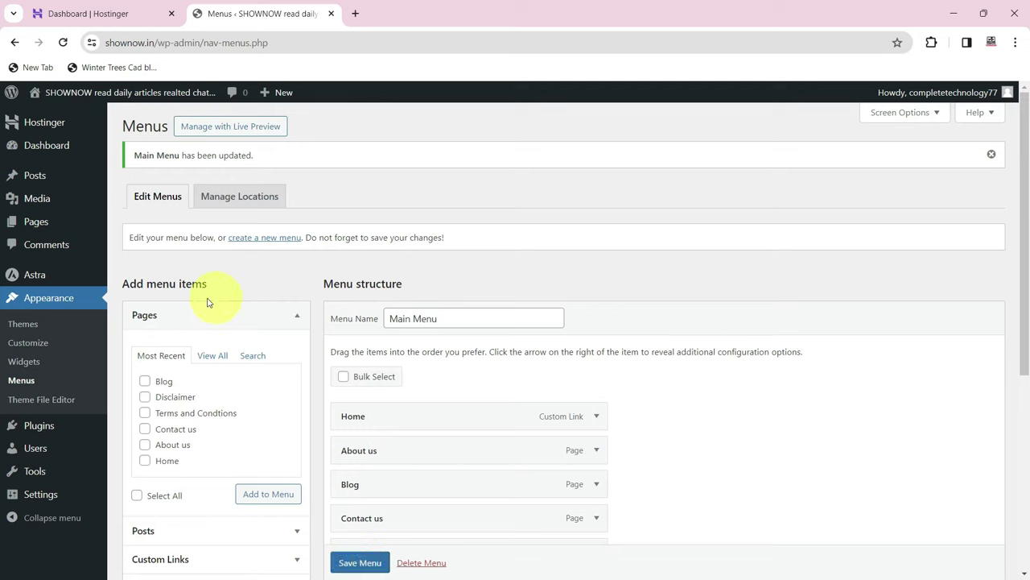
- In Reading Settings, choose a static front page with Home as homepage and Blog as posts page, then save
mouse_move(40, 496)
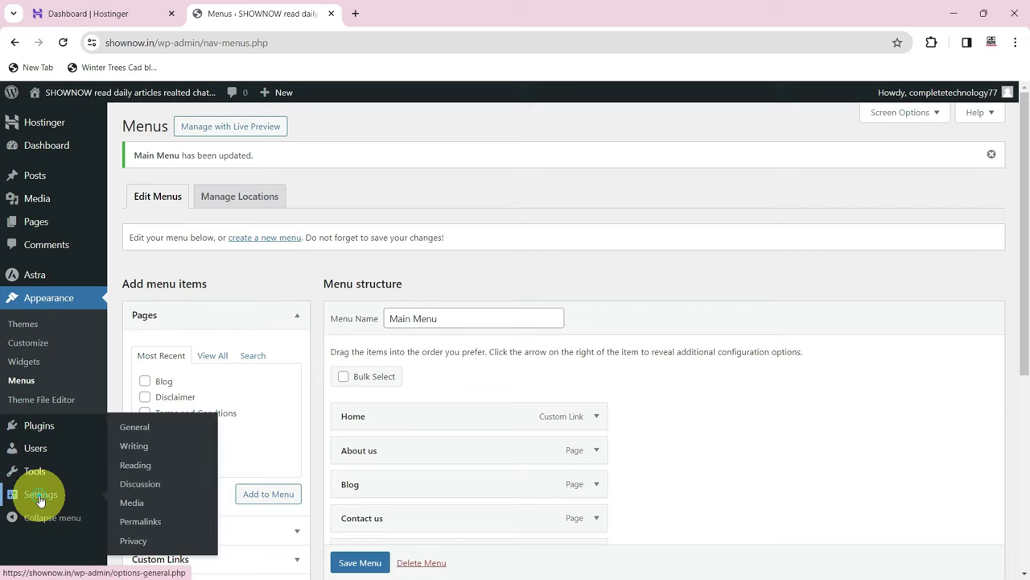
click(143, 472)
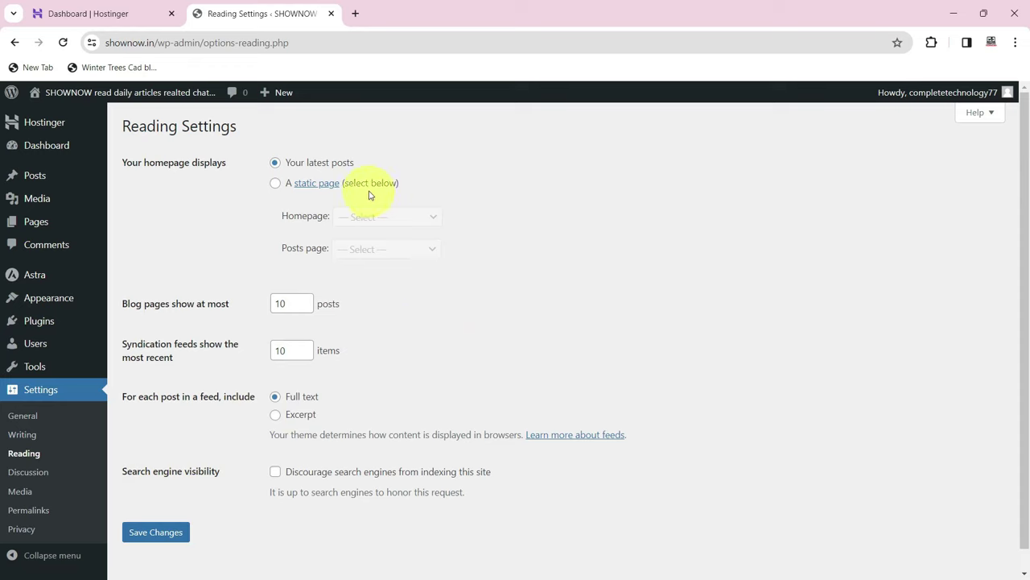
click(275, 185)
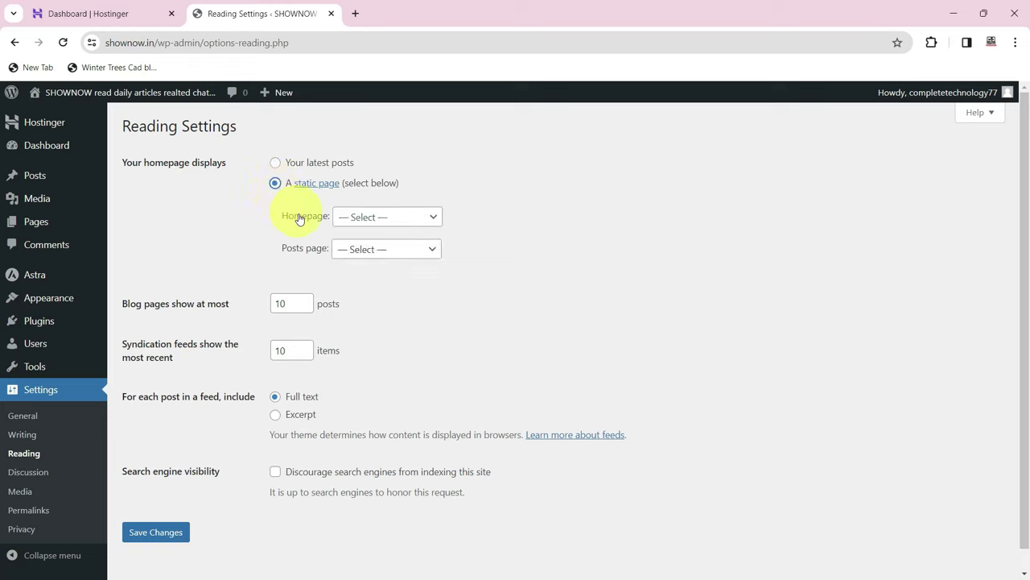
click(379, 221)
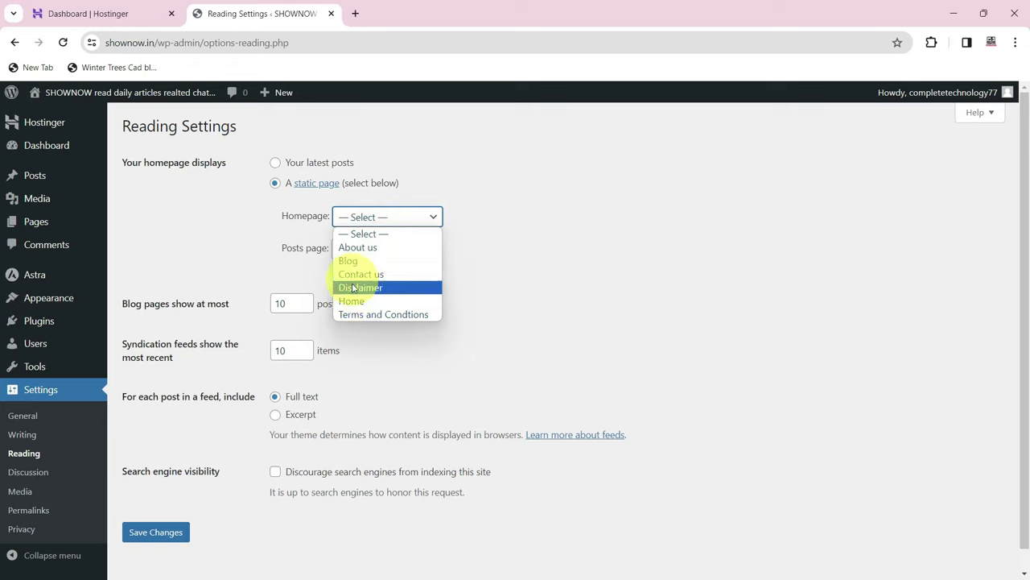
click(294, 217)
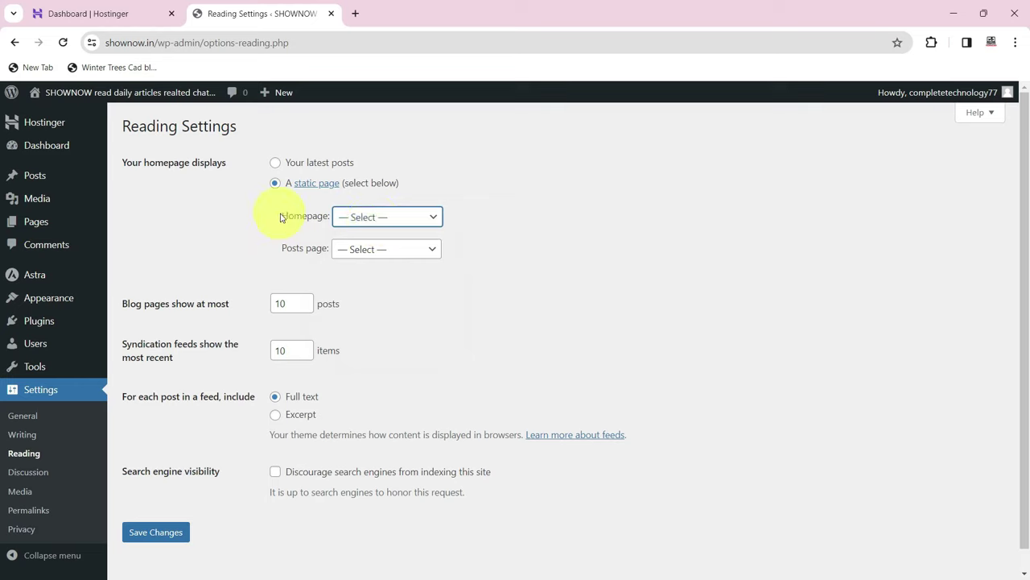
click(345, 217)
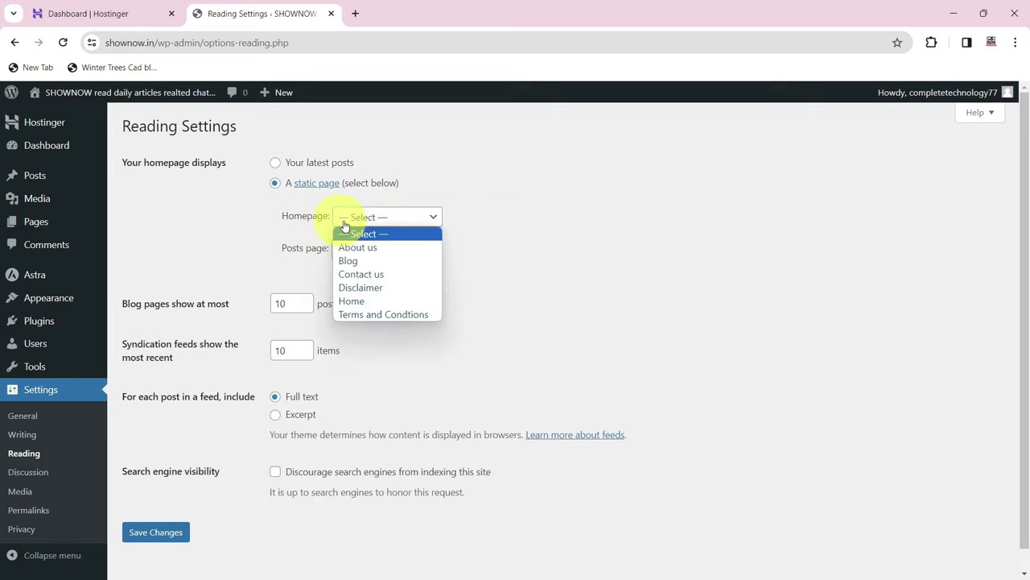
click(382, 301)
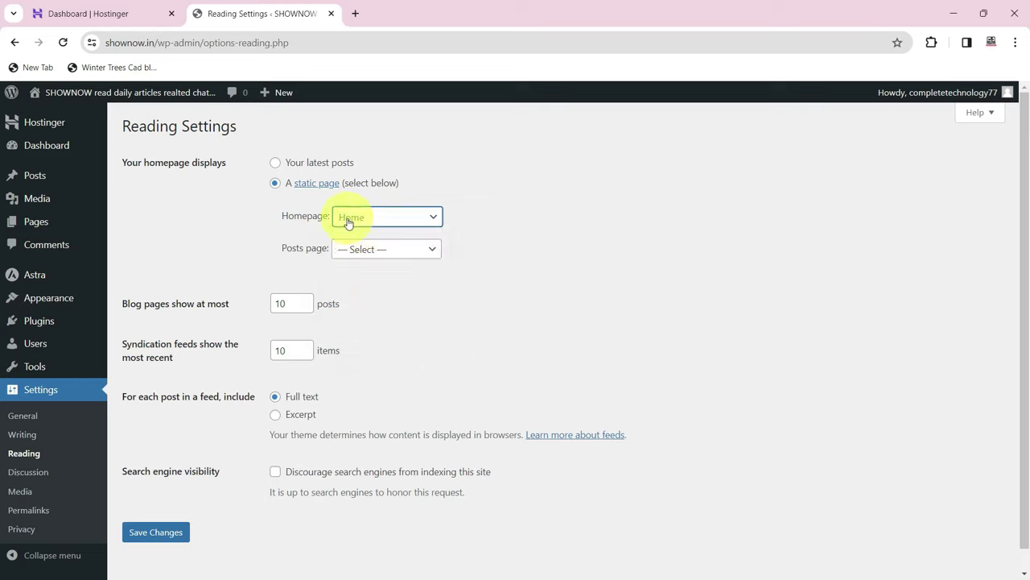
click(359, 249)
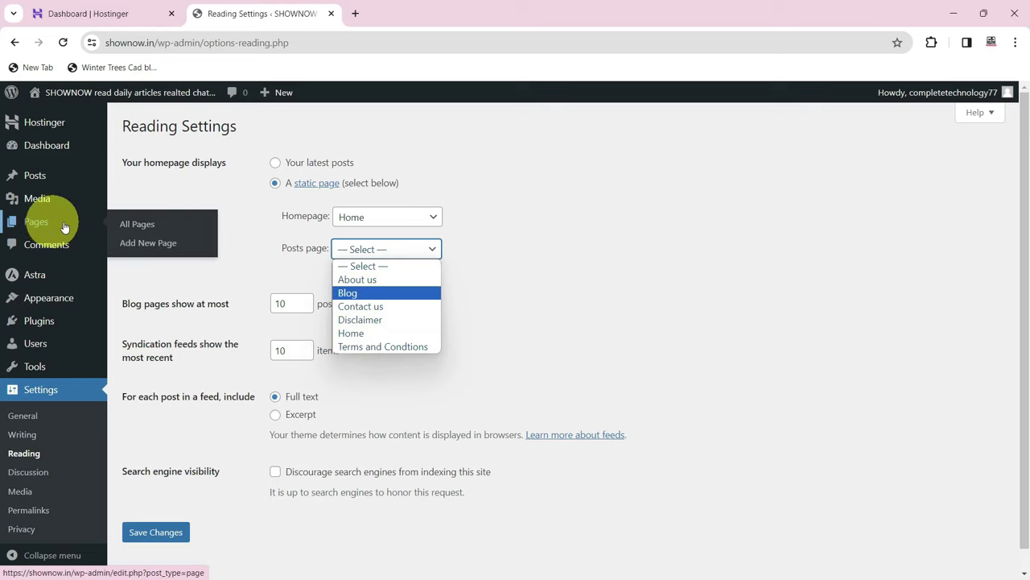
click(358, 293)
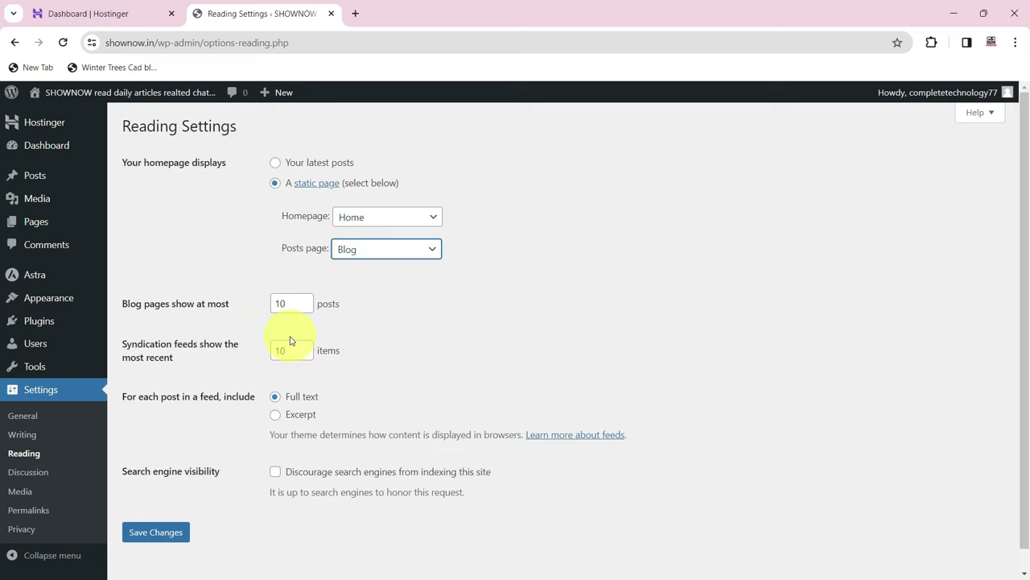
scroll(295, 346, down, 1)
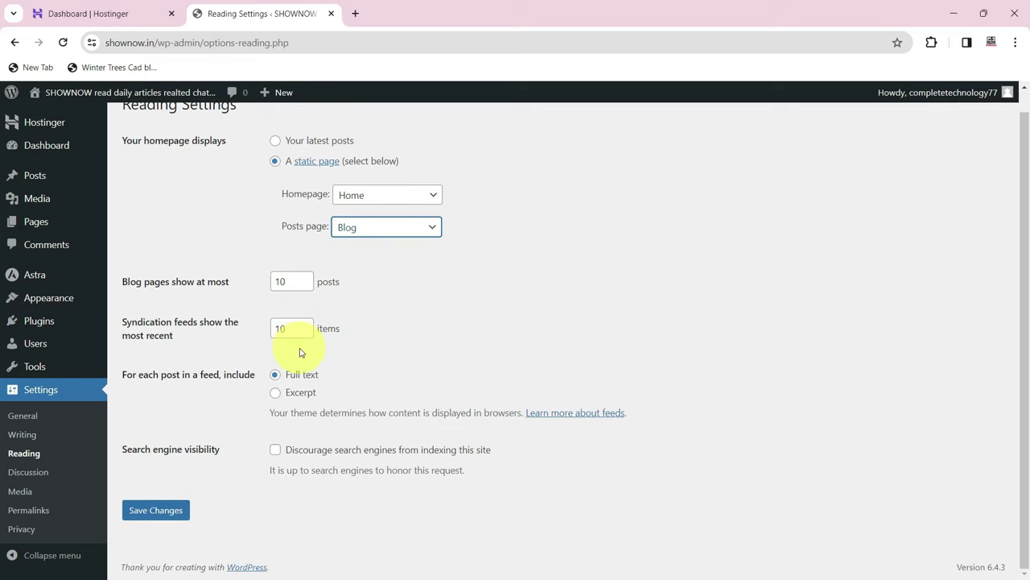
click(155, 510)
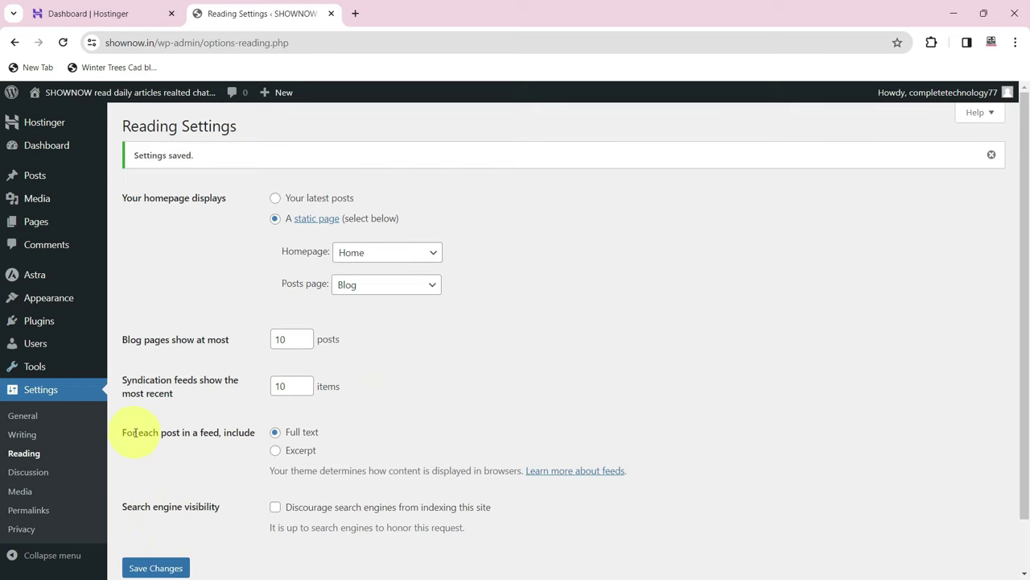
- Load shownow.in in a new tab to check the Home page and menu, then return to the admin tab
click(356, 14)
text(sho)
key(Return)
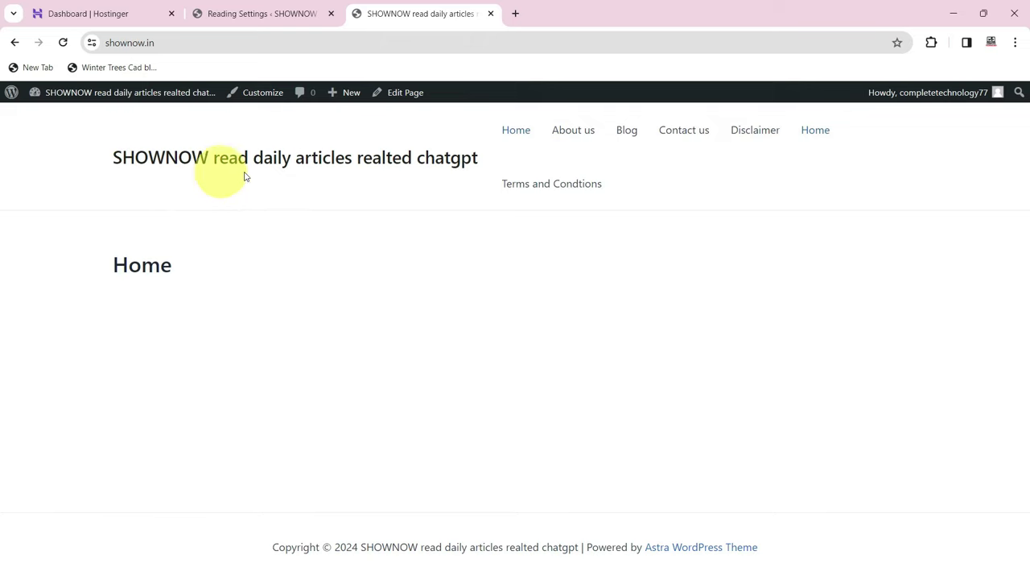
click(280, 16)
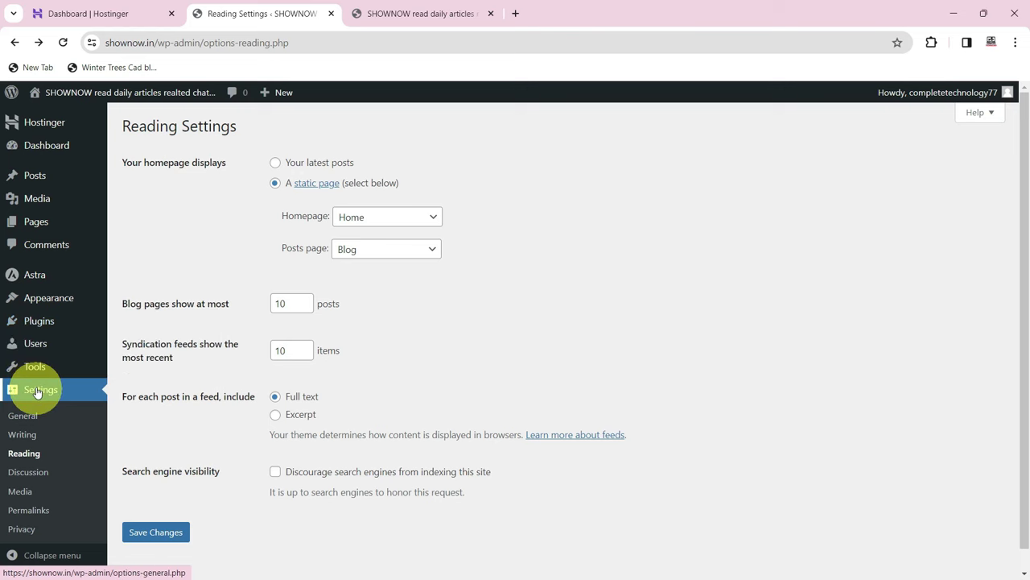
- Remove the duplicate Home custom link from Main Menu
mouse_move(89, 306)
click(135, 360)
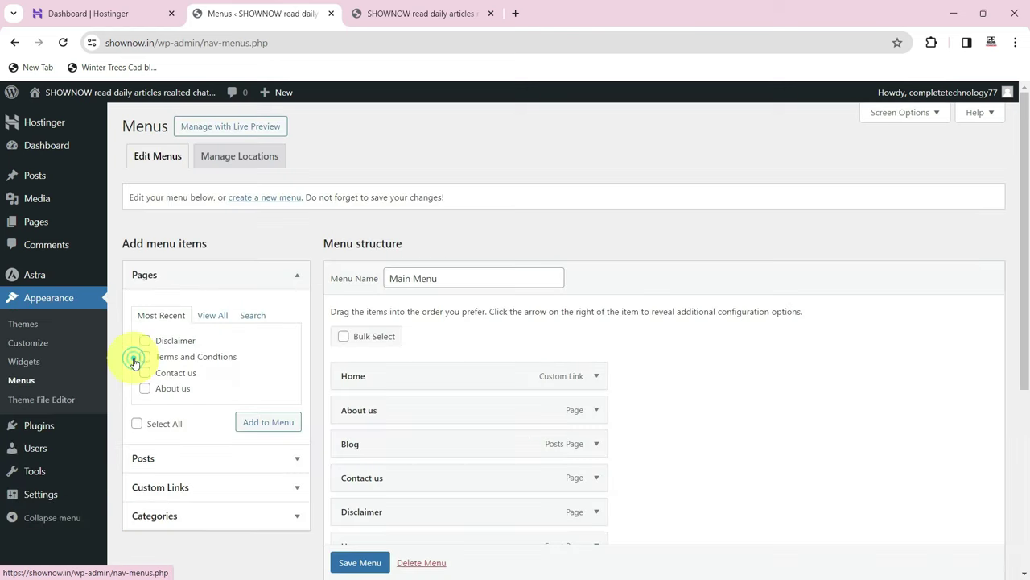
scroll(483, 403, down, 2)
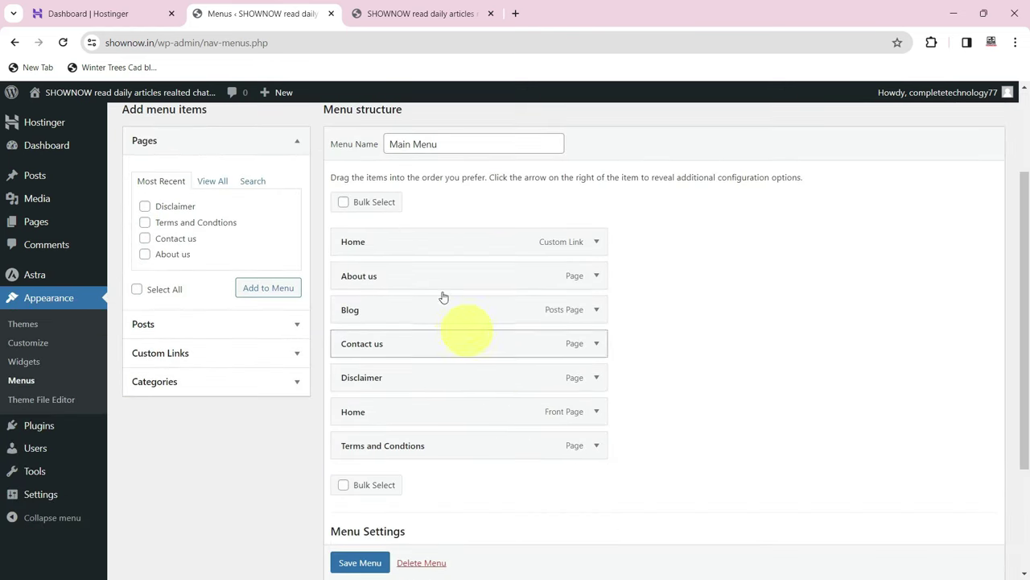
click(597, 246)
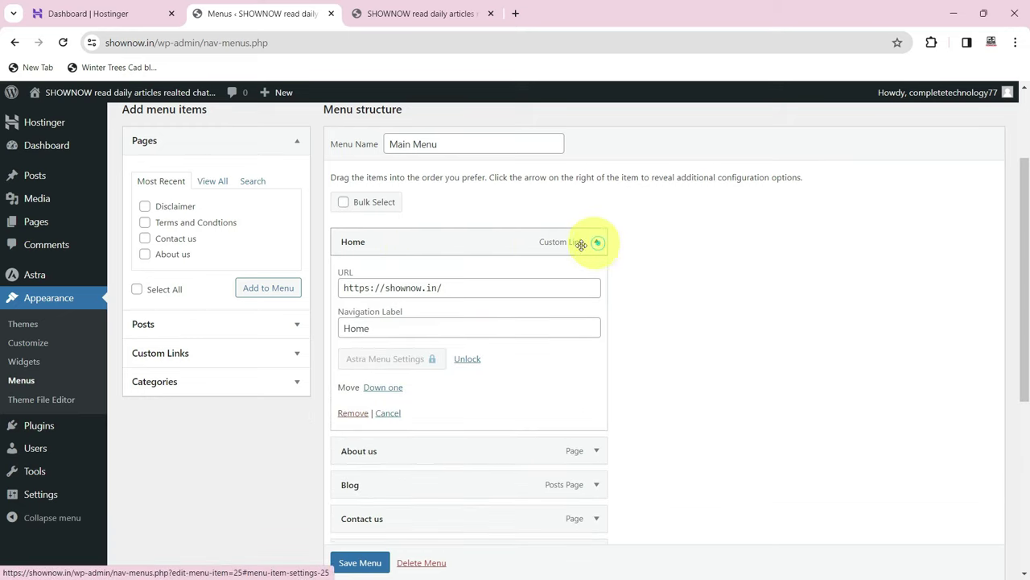
click(363, 416)
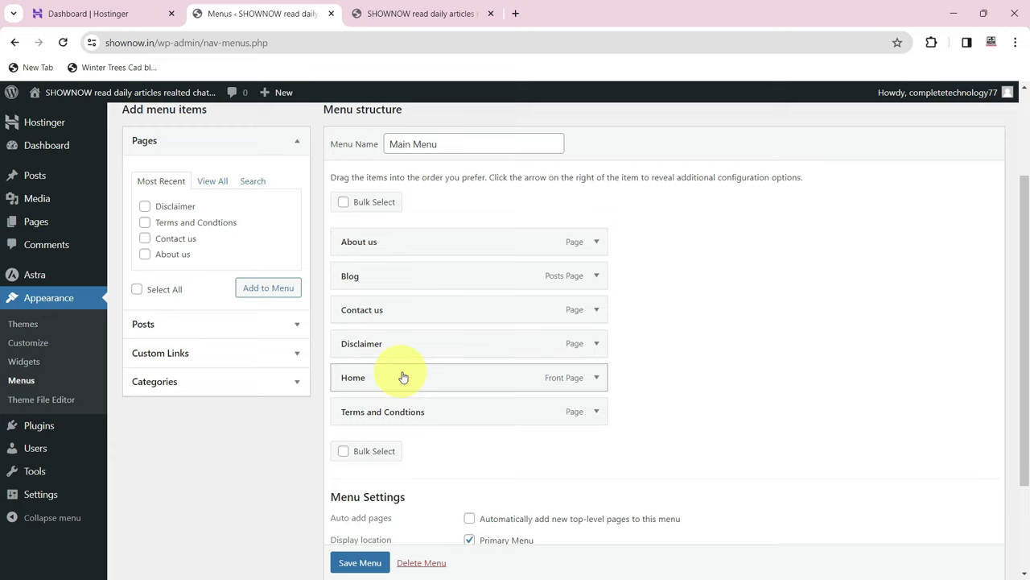
- Move Home to the top with Blog as a top-level item beneath it, and save the menu
drag(405, 376, 400, 240)
drag(395, 314, 439, 280)
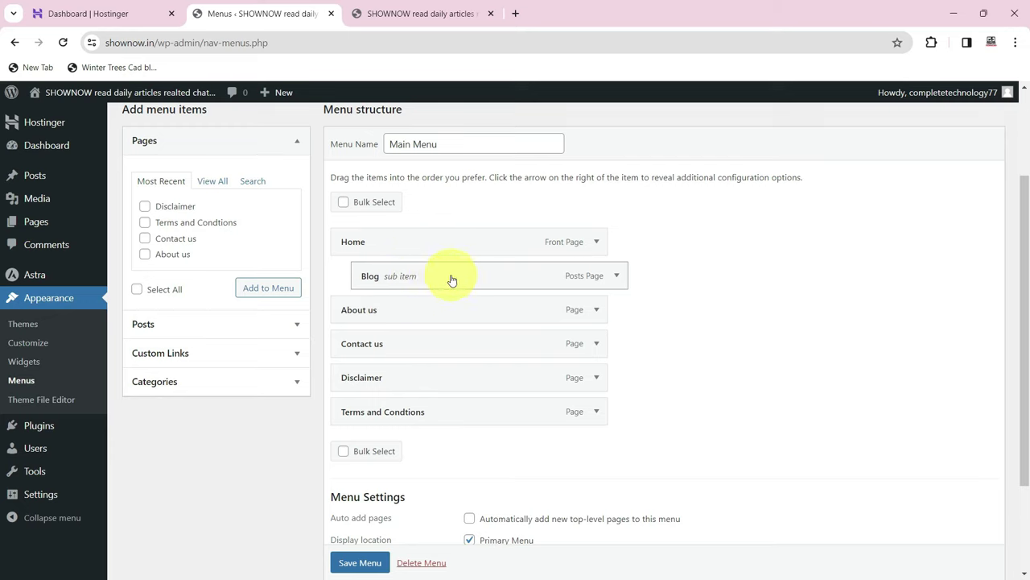
drag(448, 271, 362, 278)
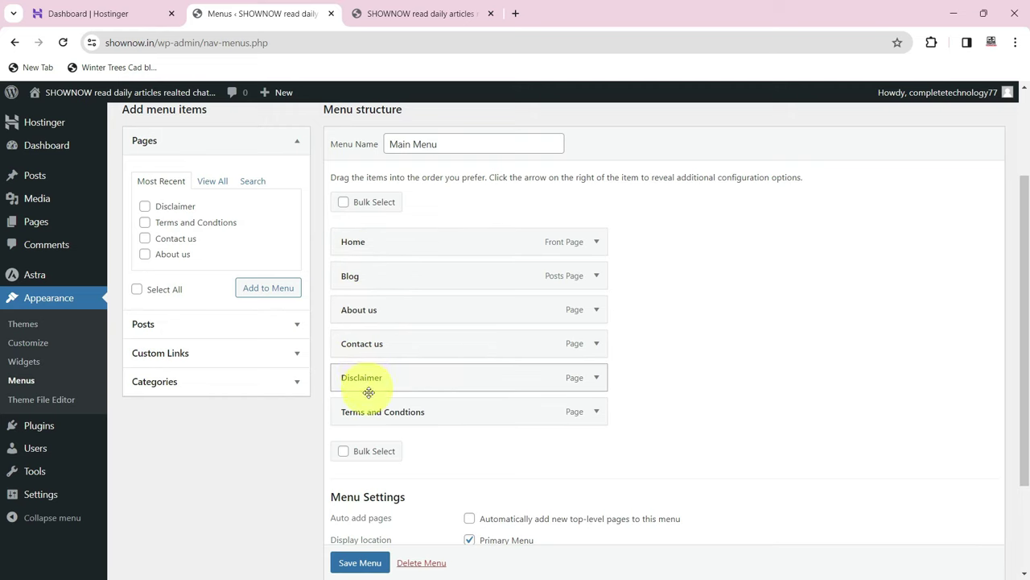
scroll(363, 559, down, 1)
click(370, 563)
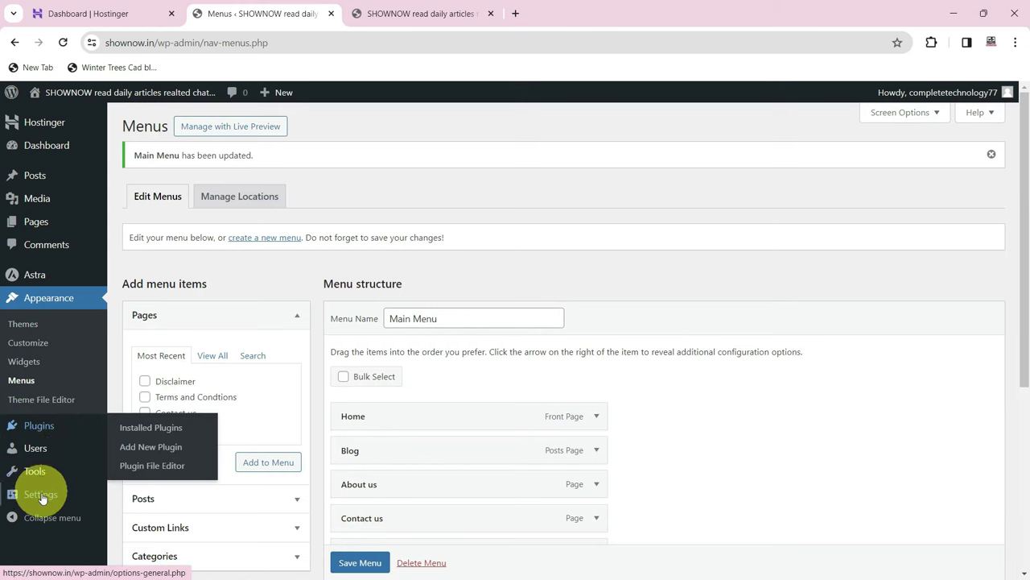
- Trim the site title back to just SHOWNOW in General Settings, then switch to the live site's tab
mouse_move(41, 494)
click(153, 429)
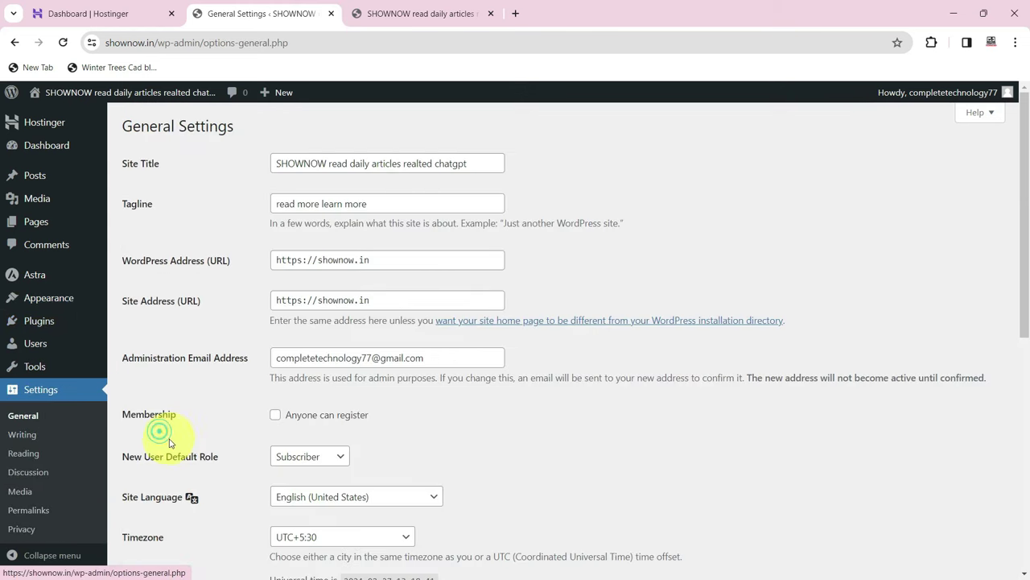
drag(326, 164, 600, 151)
key(BackSpace)
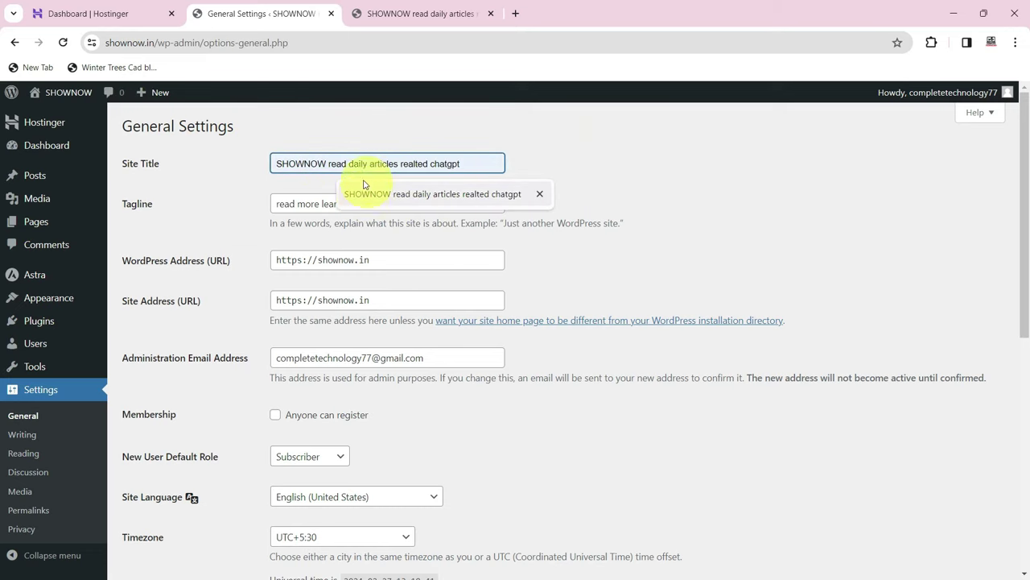
click(252, 179)
scroll(227, 387, down, 3)
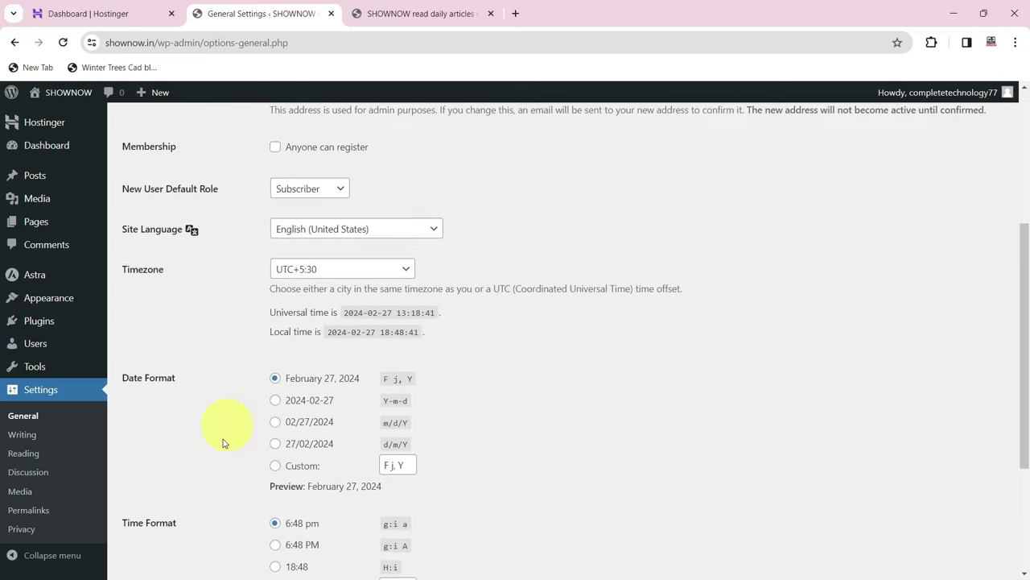
scroll(184, 523, down, 3)
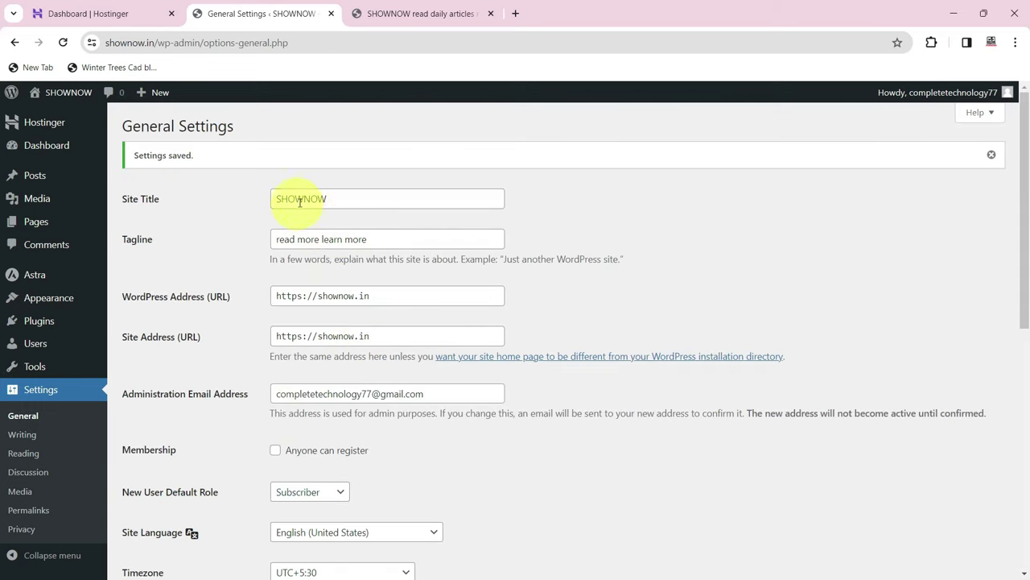
scroll(242, 378, down, 6)
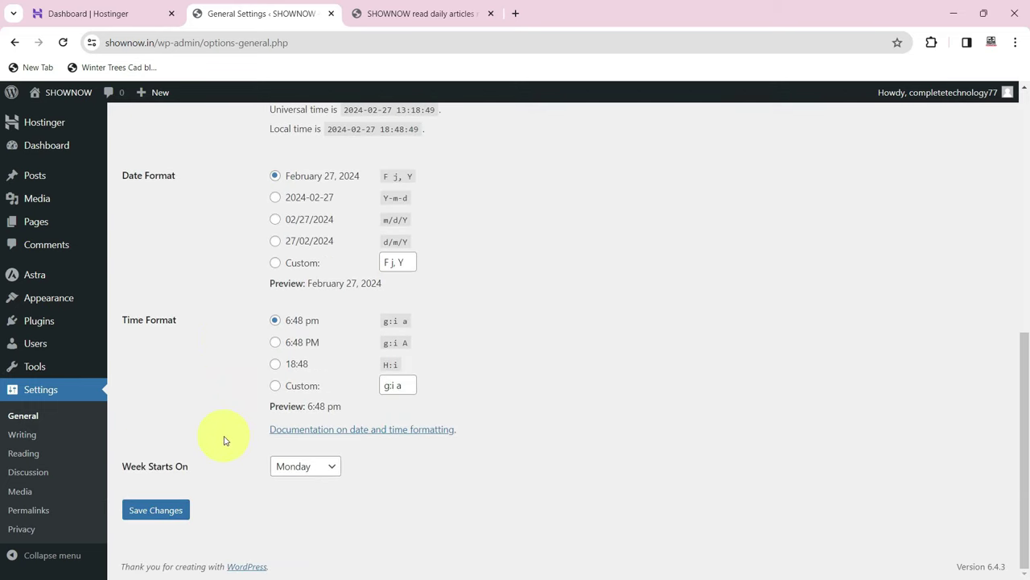
scroll(225, 419, up, 6)
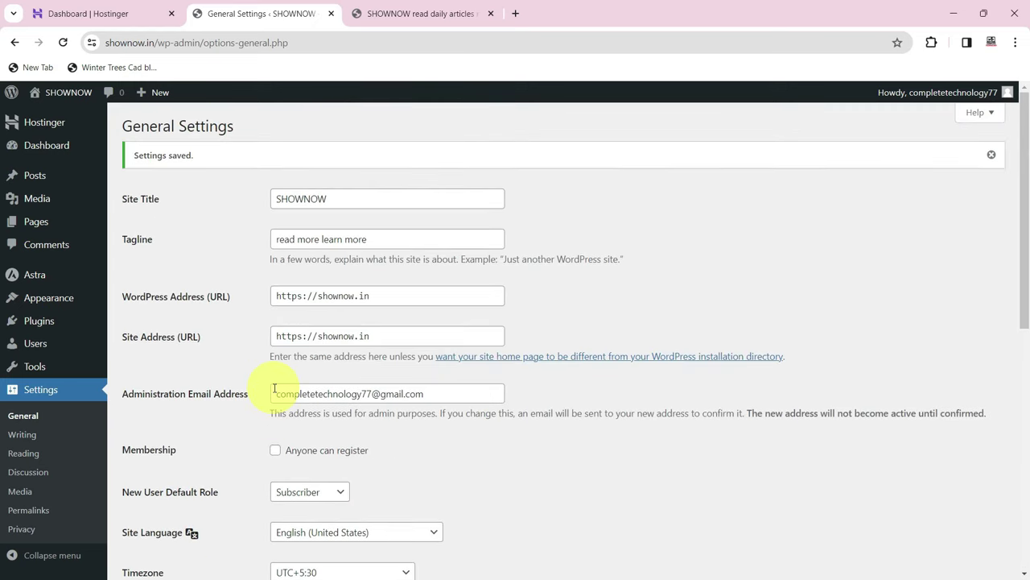
click(442, 13)
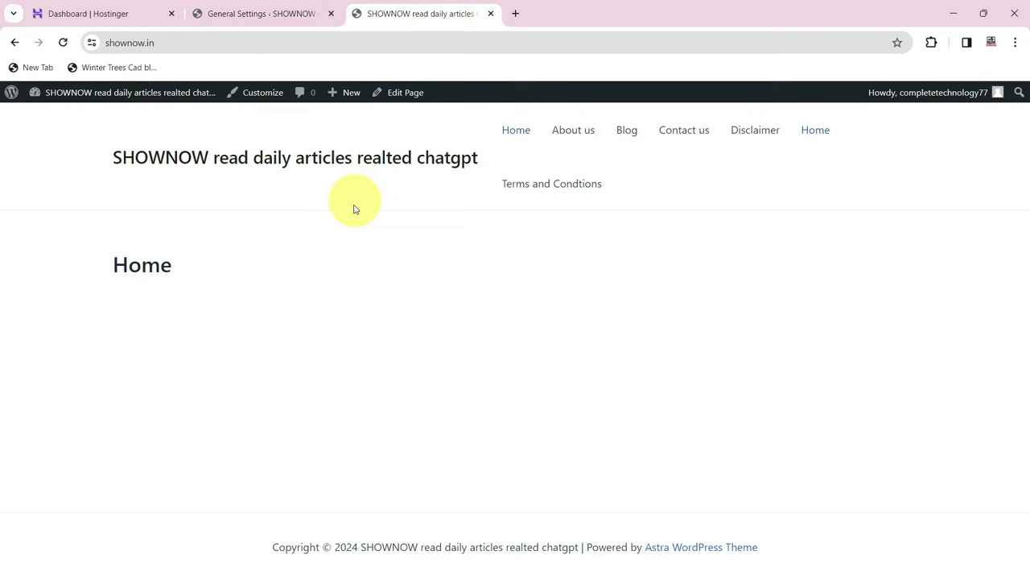
- Reload the live site and browse the Blog, About us, Contact us, Disclaimer and Terms and Condtions pages
key(F5)
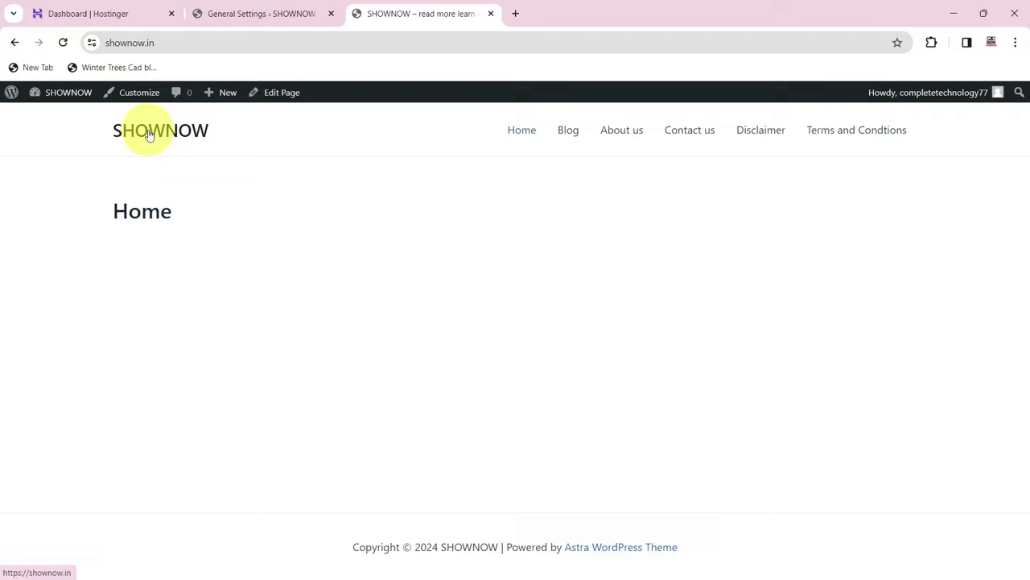
click(562, 137)
click(615, 137)
click(668, 136)
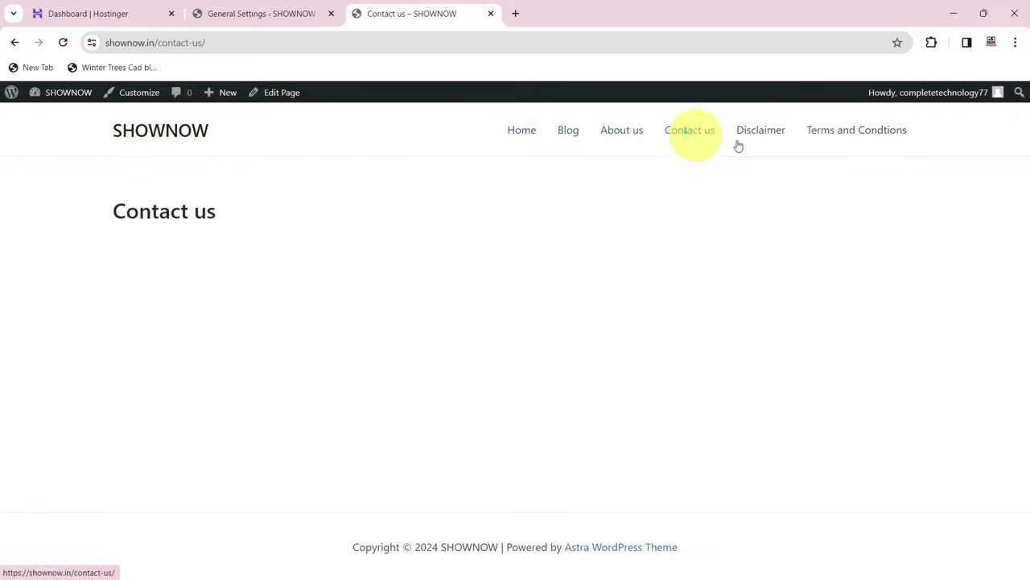
click(771, 135)
click(828, 135)
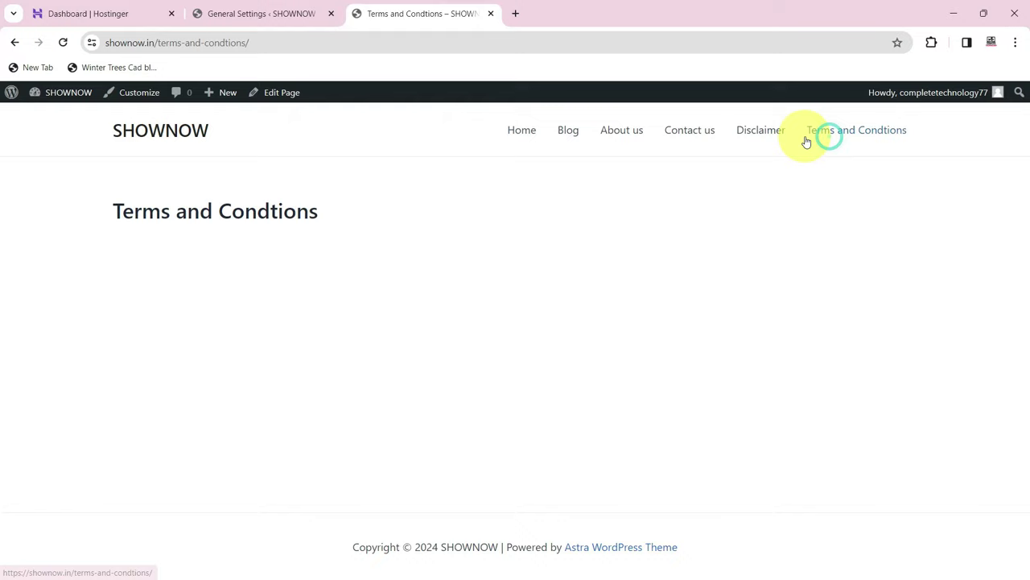
click(754, 135)
- Revisit the Home and Blog pages, then return to the admin General Settings tab
scroll(295, 317, down, 3)
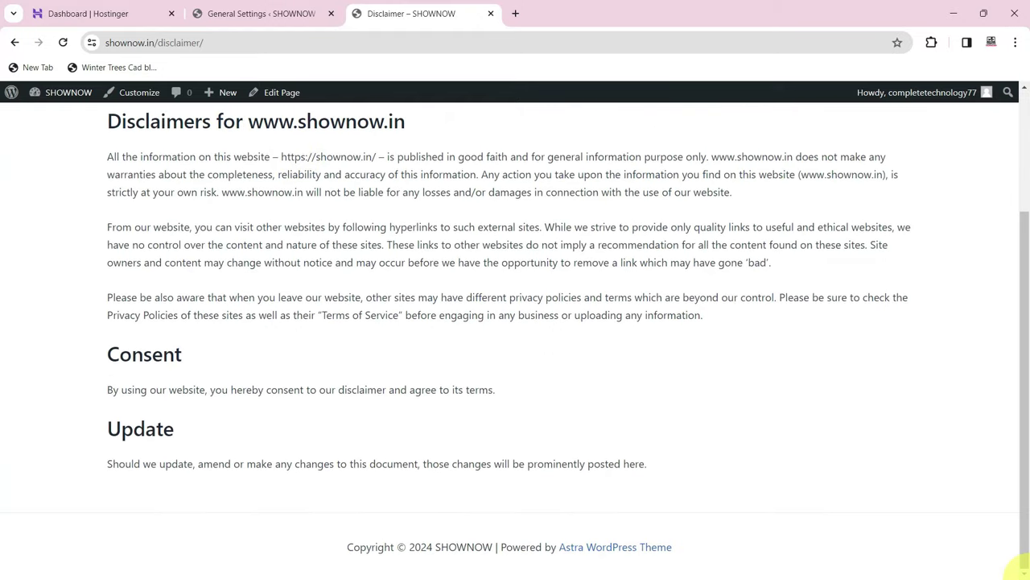
scroll(819, 372, up, 3)
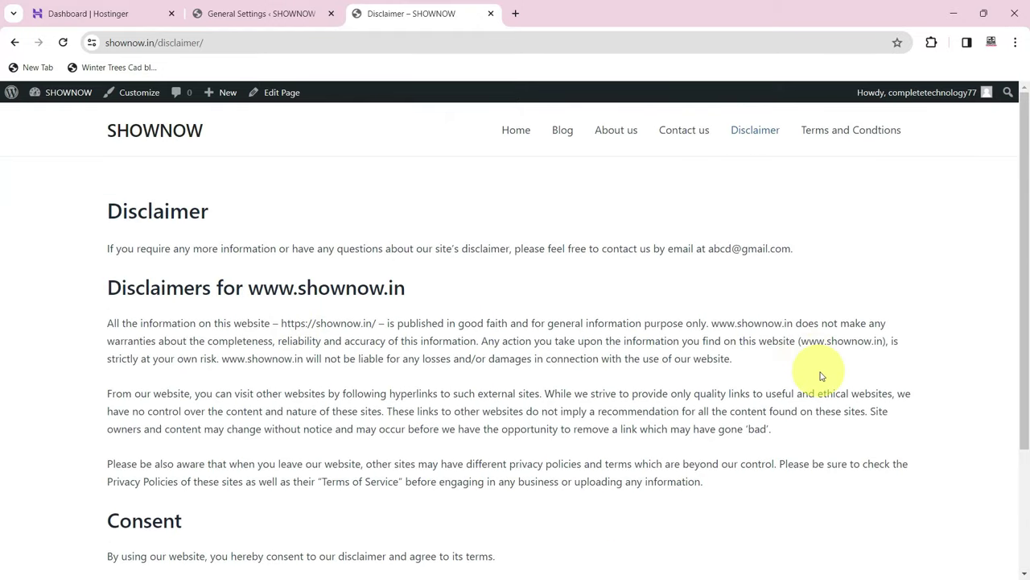
click(512, 142)
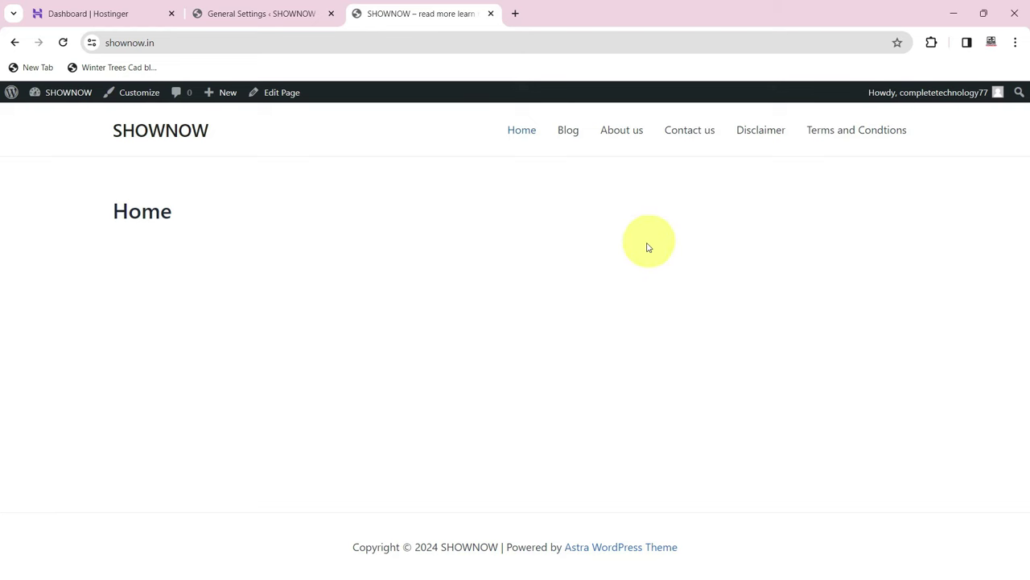
click(571, 133)
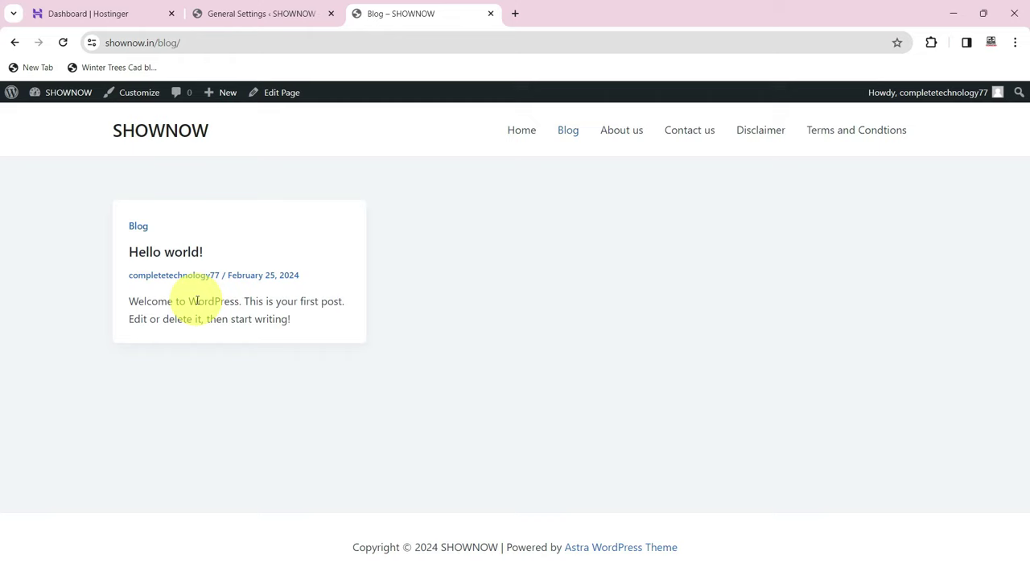
click(260, 13)
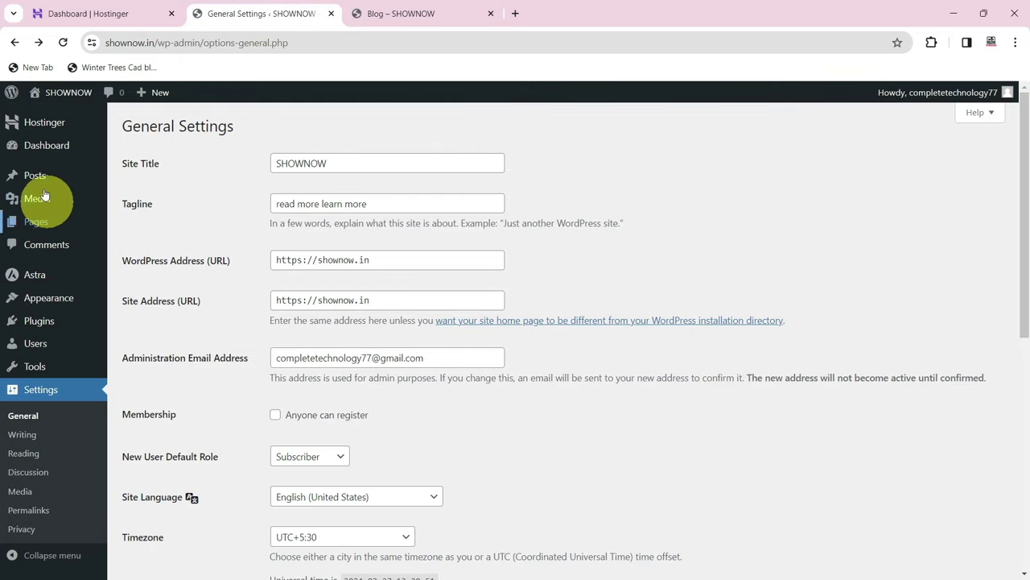
mouse_move(36, 183)
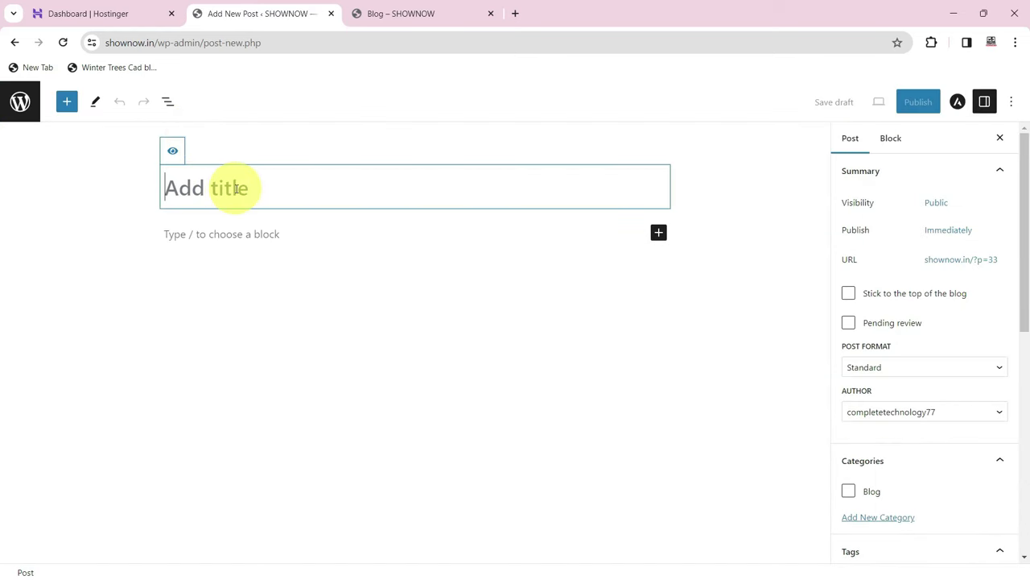
- Copy the title line from Notepad and paste it as the post title 'Top AI Tool Websites For Excel Users In 2024'
key(alt+Tab)
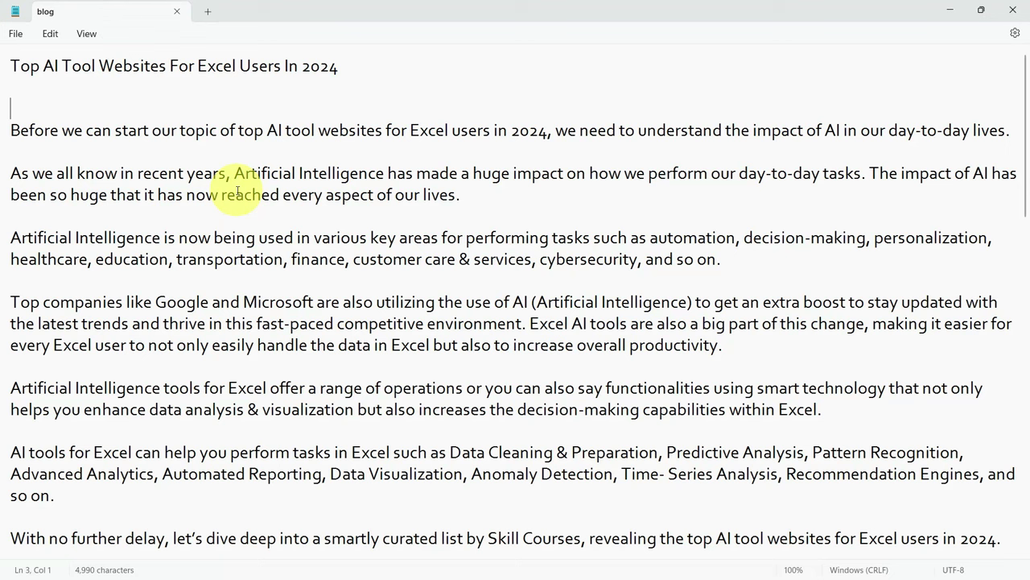
drag(351, 66, 11, 64)
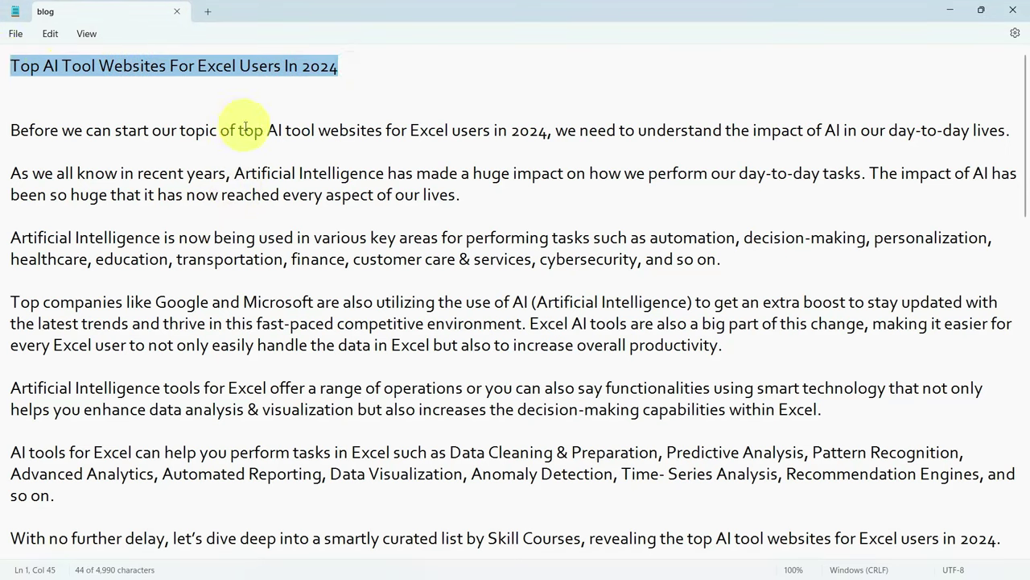
key(ctrl+c)
key(alt+Tab)
key(ctrl+v)
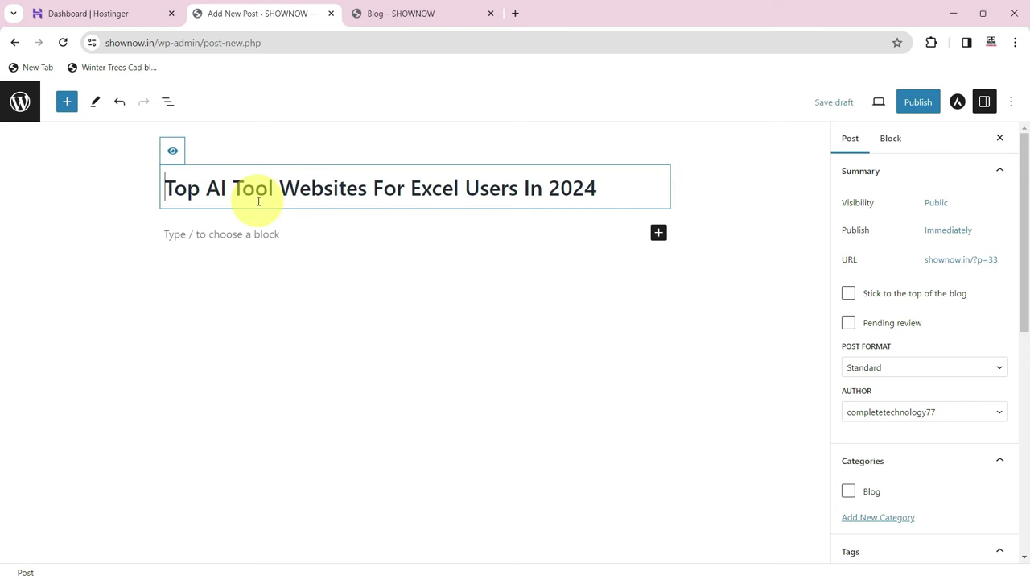
- Copy the article body in Notepad, from 'Before' onward
key(alt+Tab)
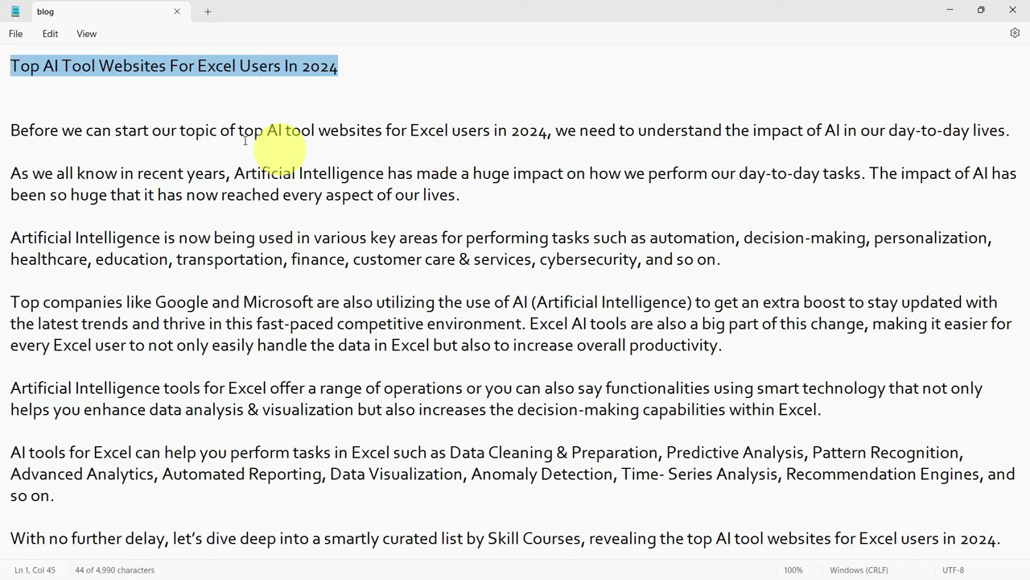
click(142, 142)
triple_click(12, 133)
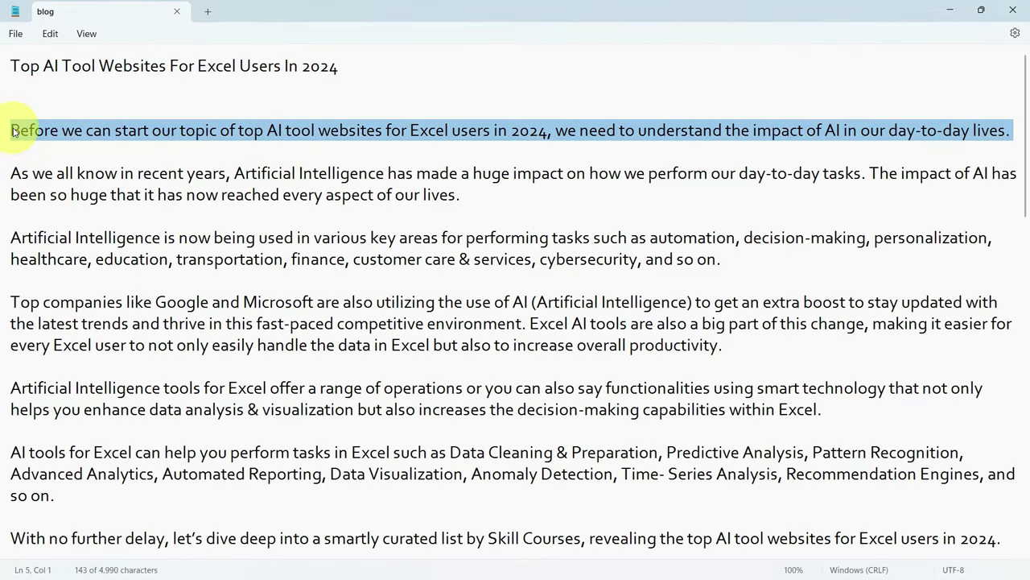
drag(14, 133, 143, 338)
scroll(142, 338, down, 7)
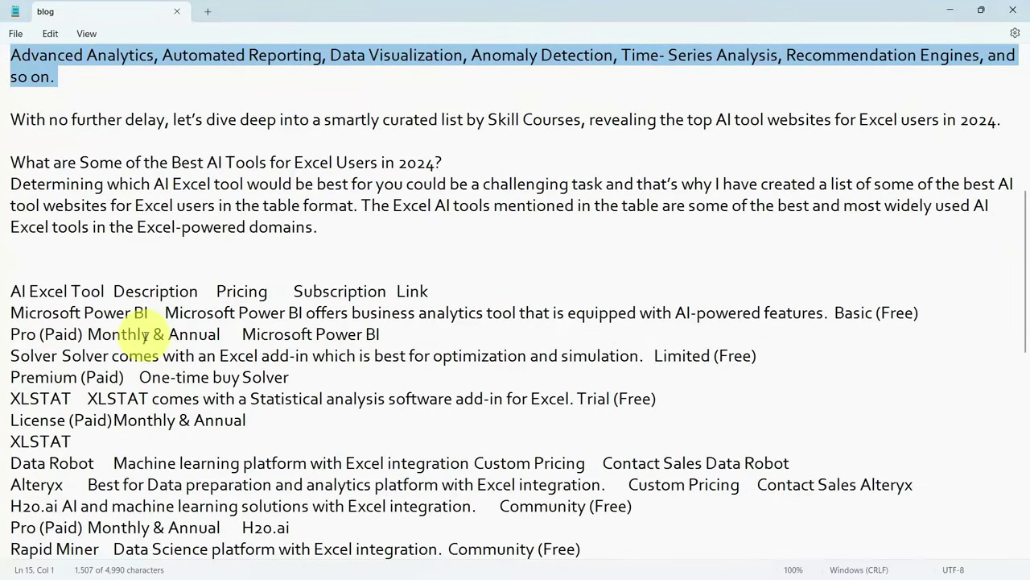
scroll(142, 334, up, 7)
click(140, 330)
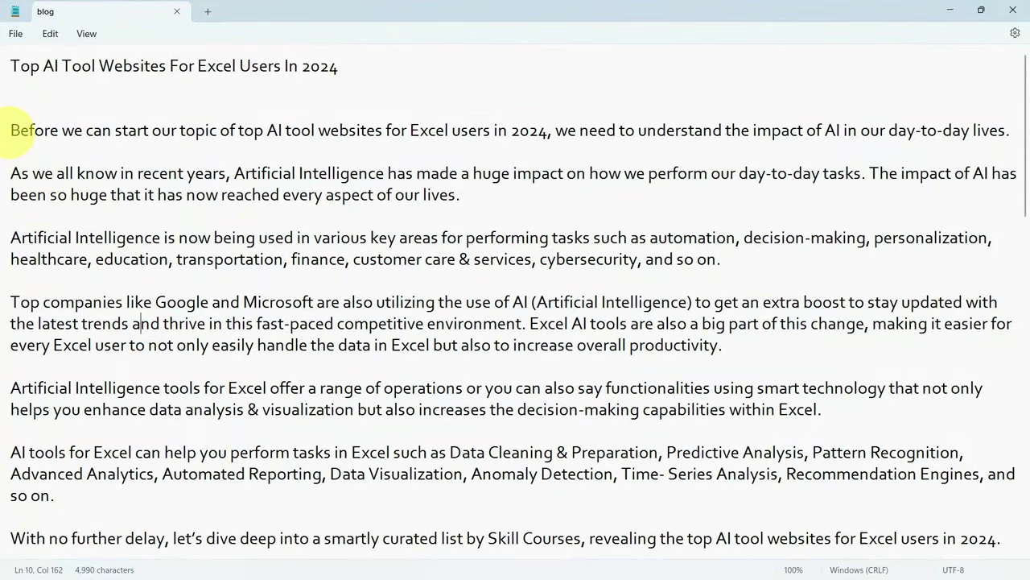
drag(10, 130, 727, 529)
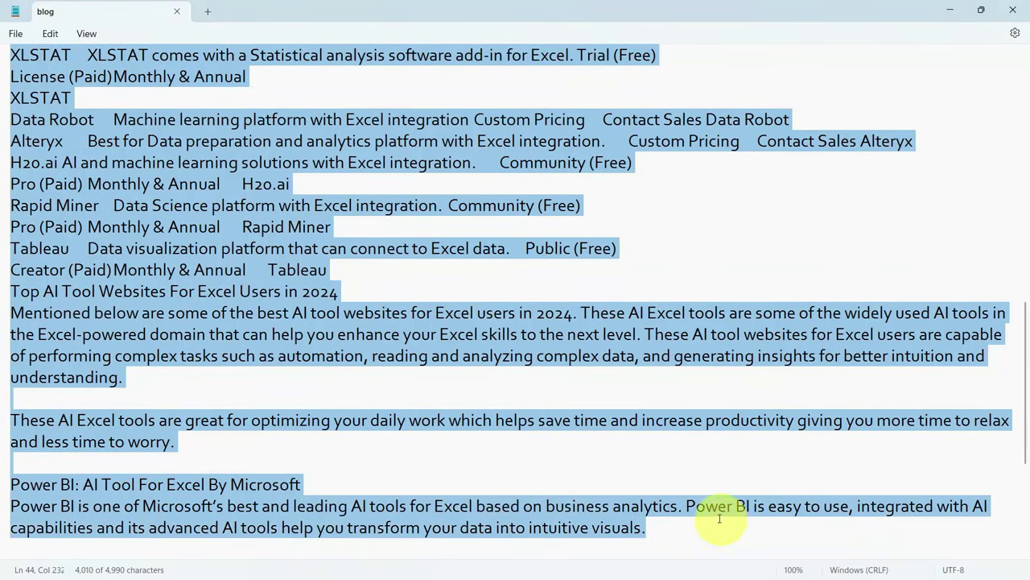
key(alt+Tab)
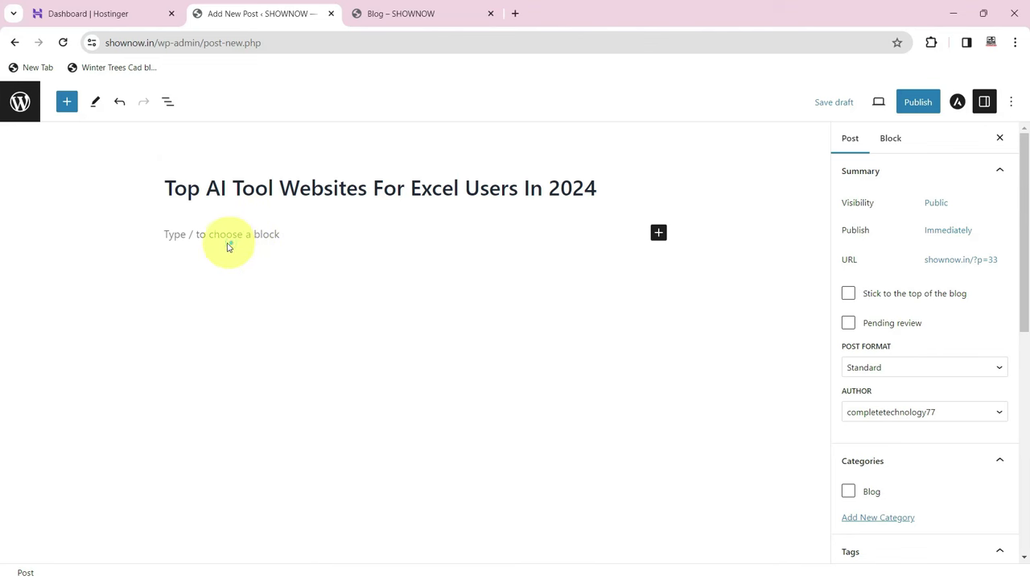
- Paste the copied article body into the empty body paragraph of the post
click(189, 232)
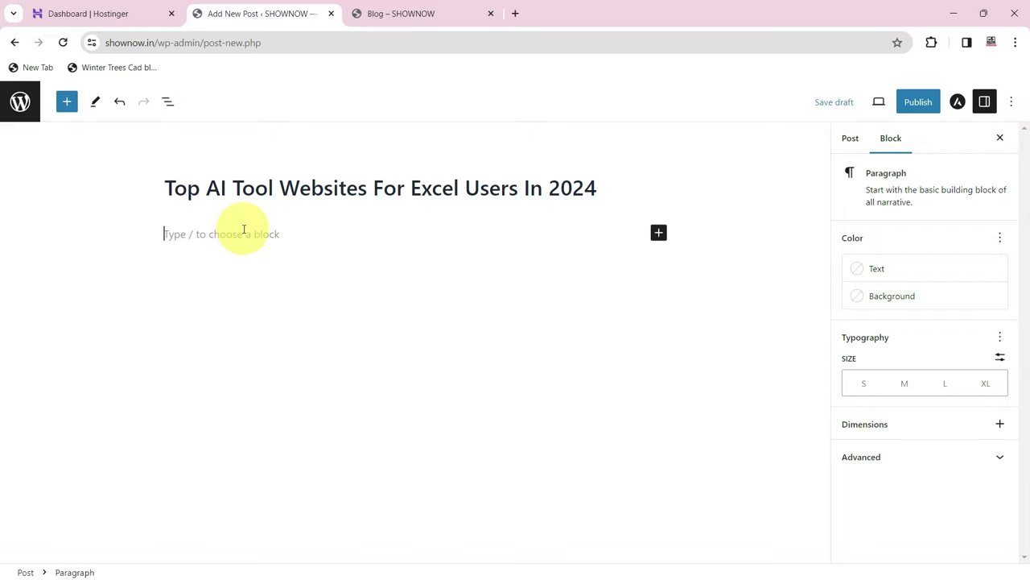
key(ctrl+v)
scroll(437, 288, up, 15)
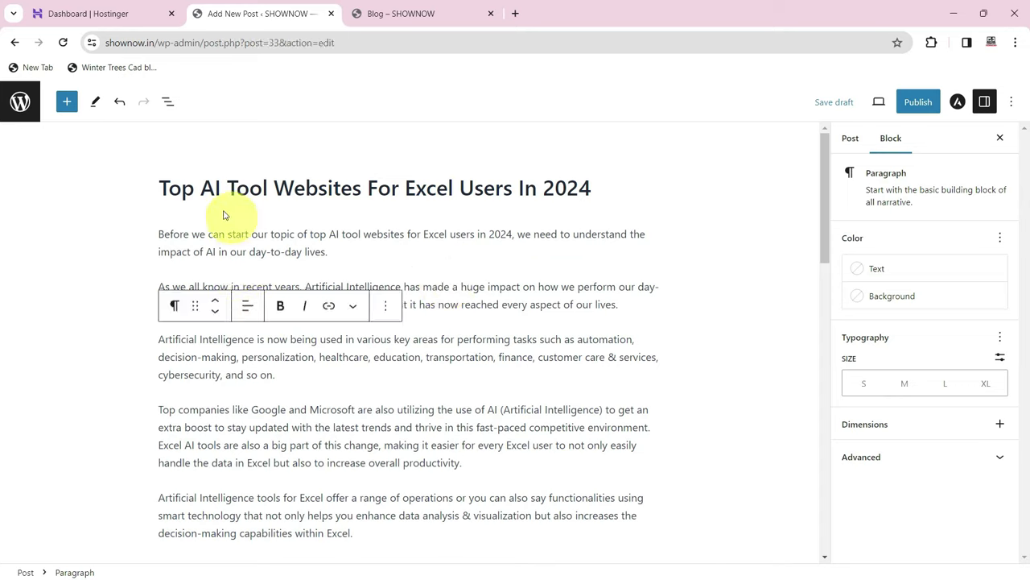
drag(196, 189, 586, 179)
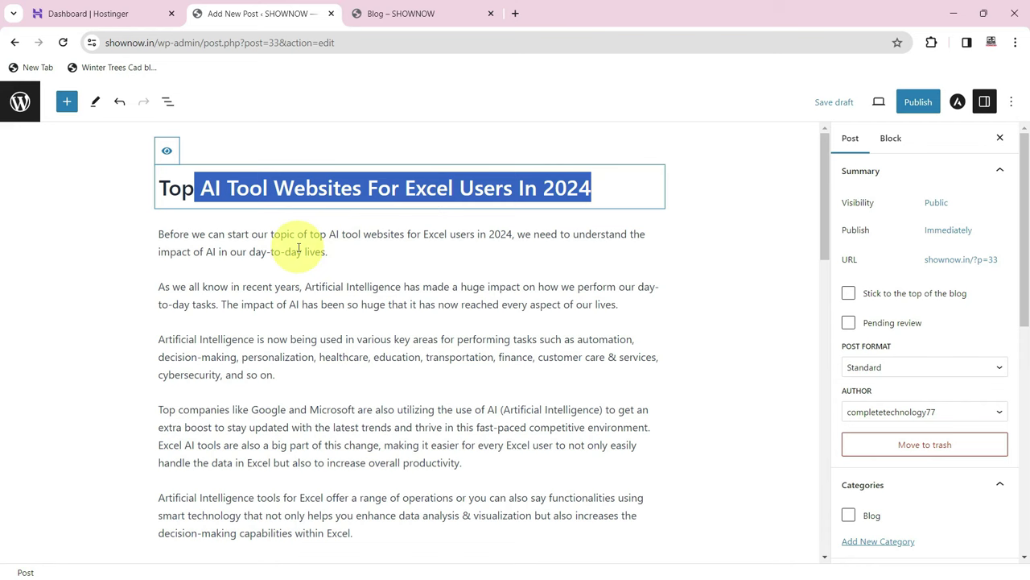
scroll(325, 364, down, 3)
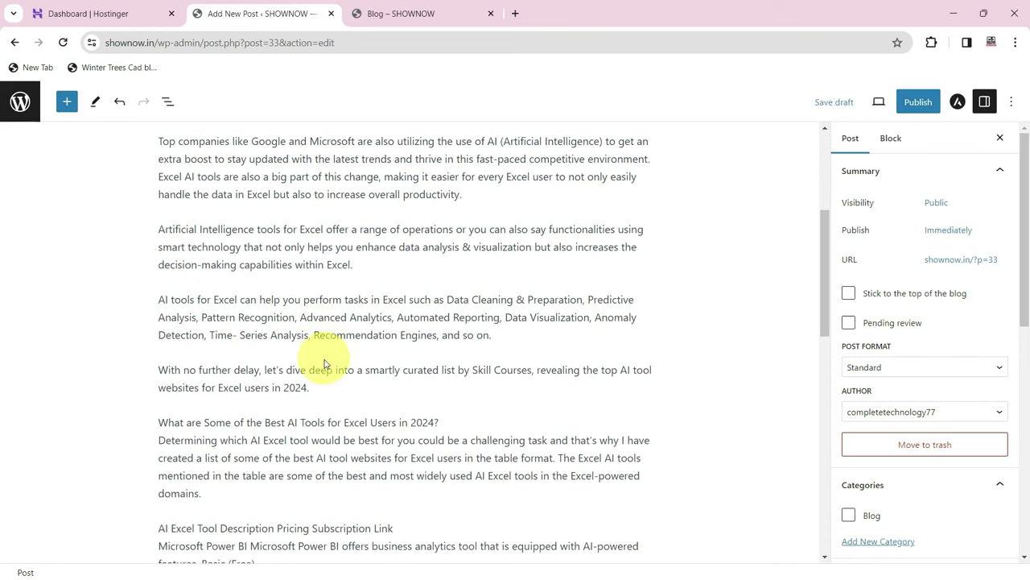
- Split the 'What are Some of the Best AI Tools' line into its own paragraph
scroll(302, 390, down, 2)
click(237, 298)
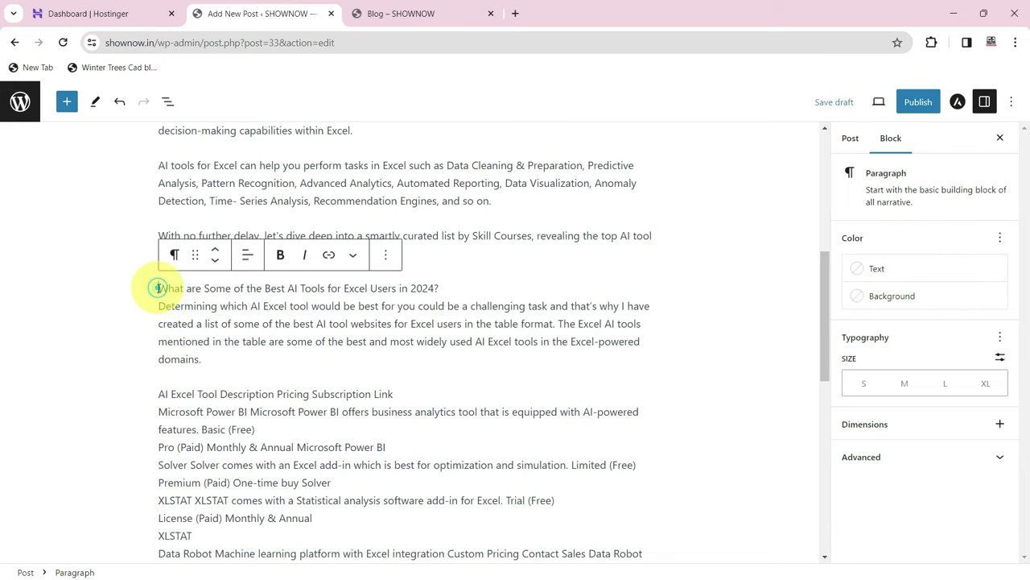
drag(159, 289, 441, 292)
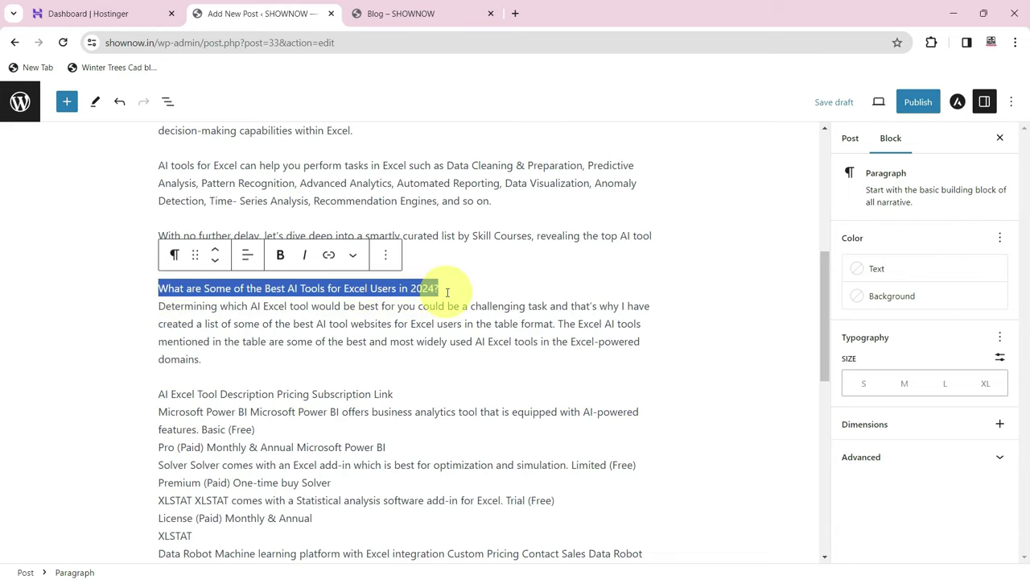
key(ctrl+z)
drag(159, 255, 449, 255)
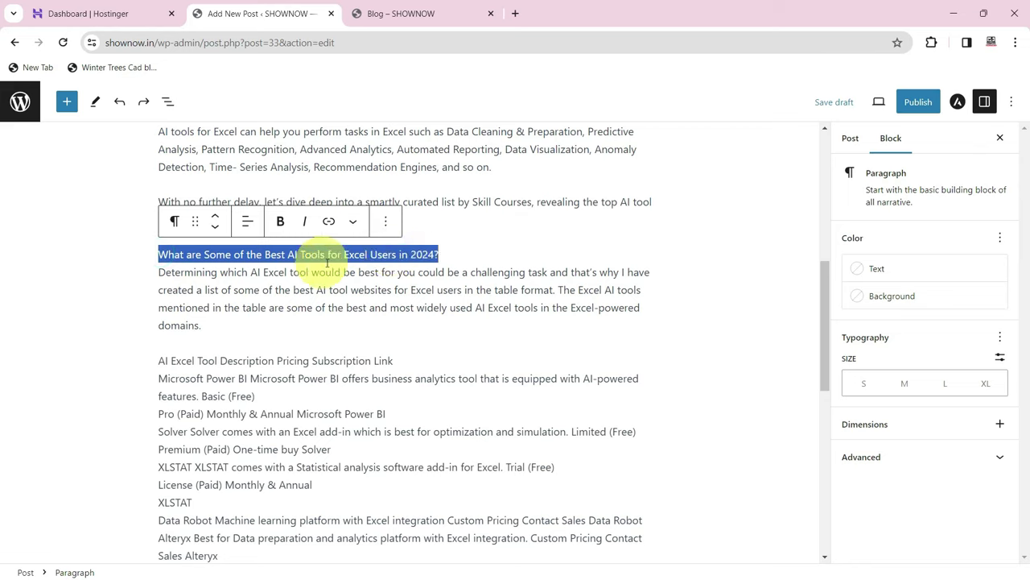
click(447, 252)
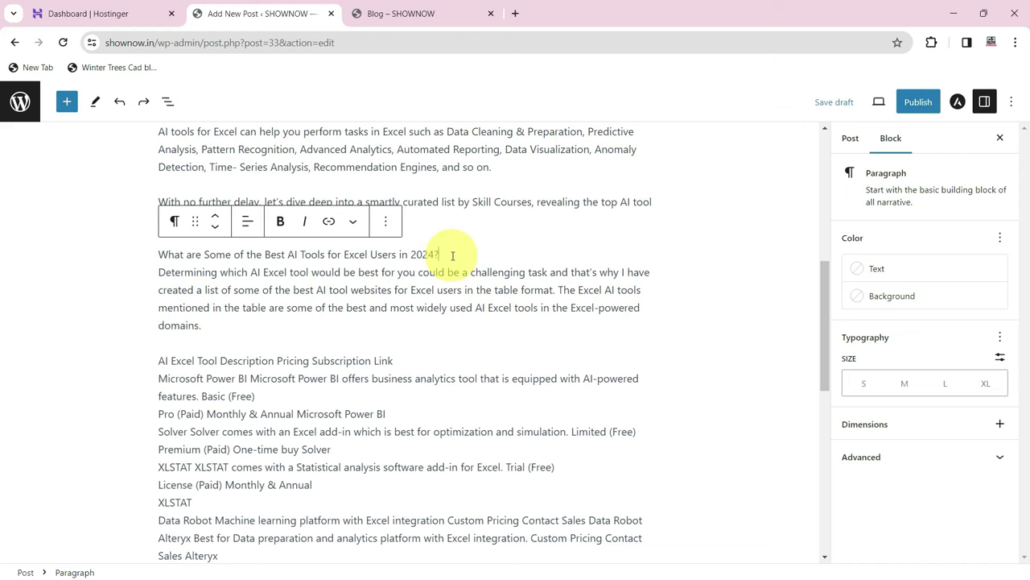
key(Return)
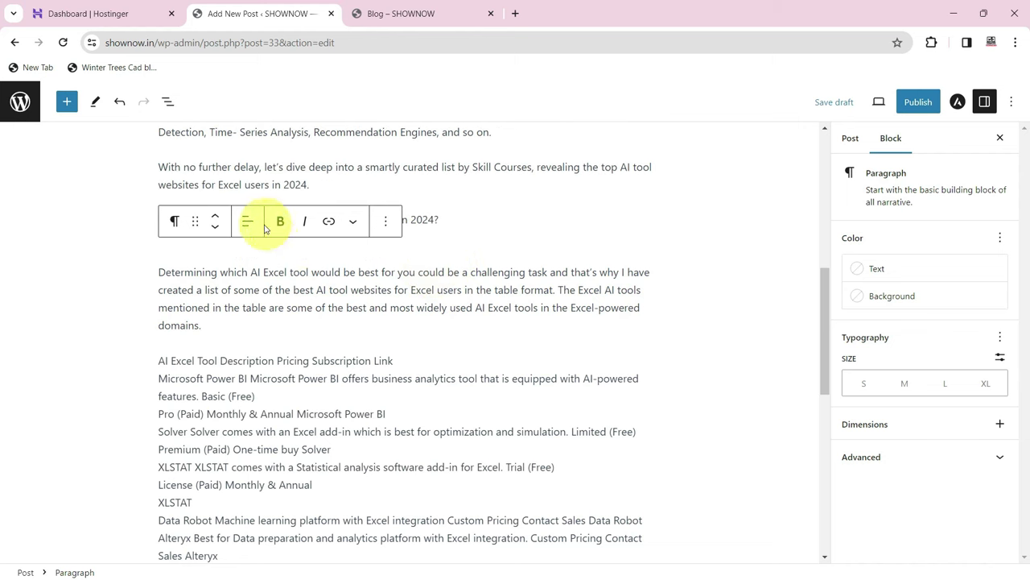
- Turn 'What are Some of the Best AI Tools for Excel Users in 2024?' into an H4 heading
scroll(379, 272, up, 2)
click(430, 356)
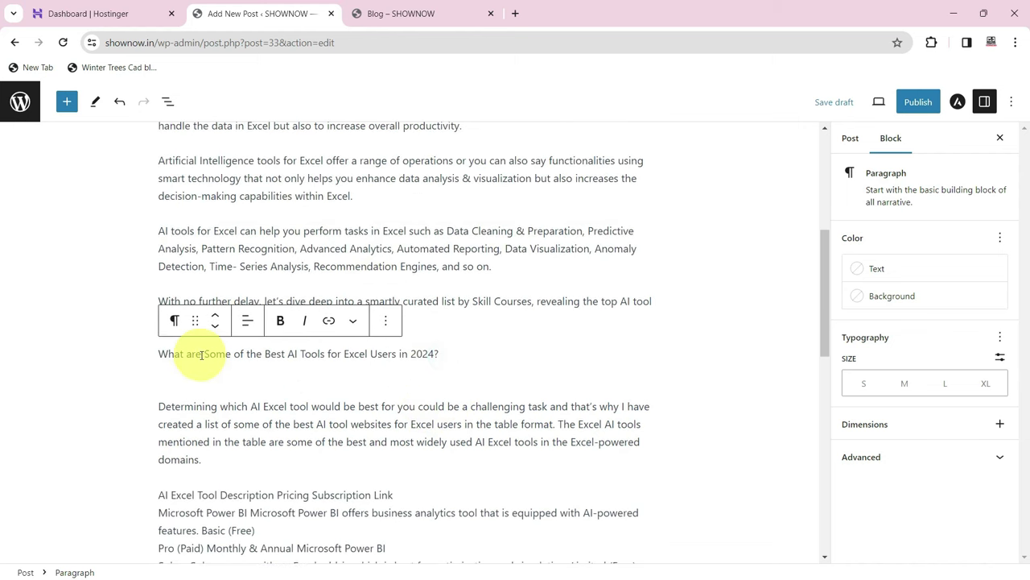
drag(160, 355, 446, 357)
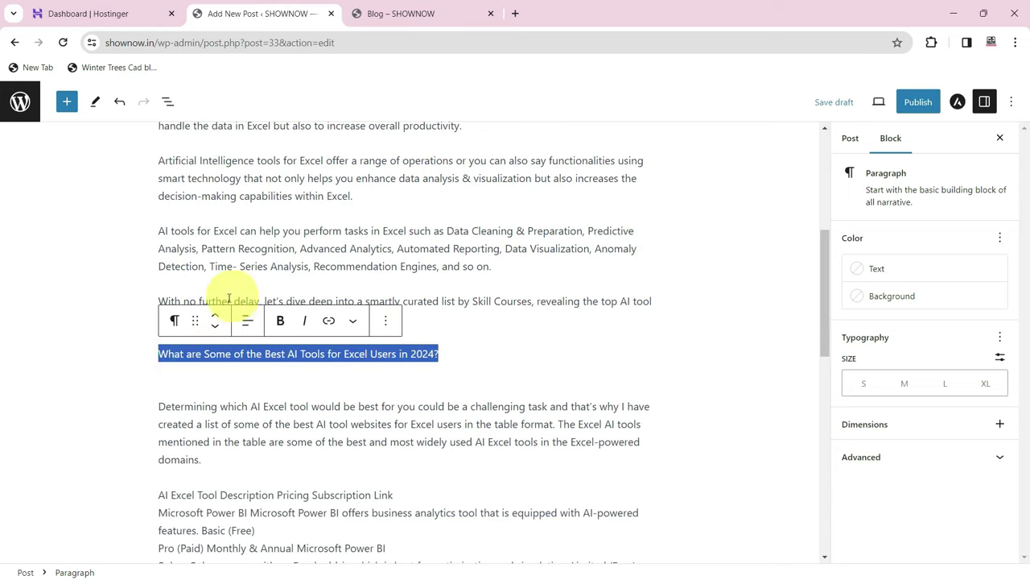
click(176, 325)
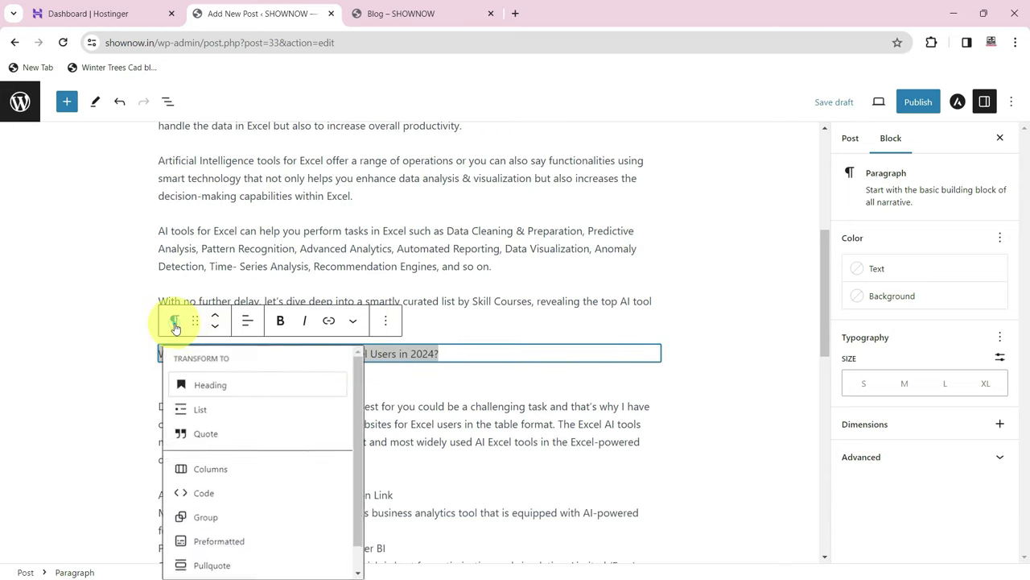
click(216, 387)
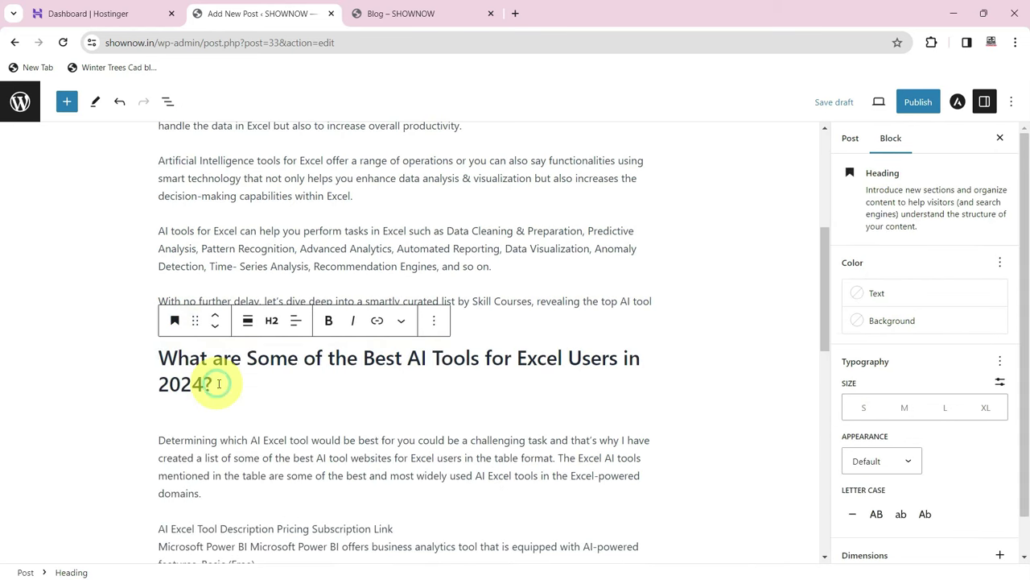
click(274, 323)
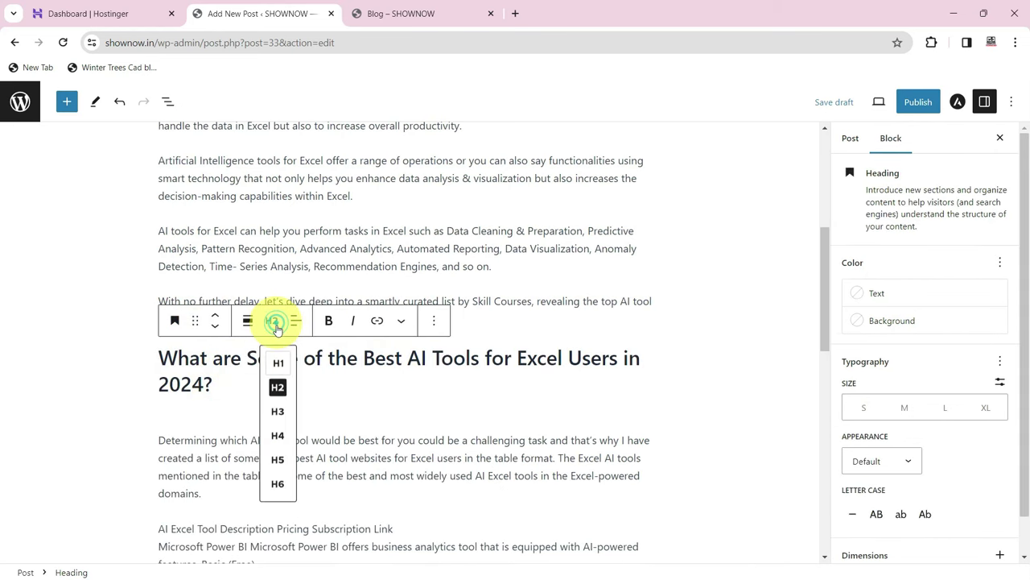
click(282, 435)
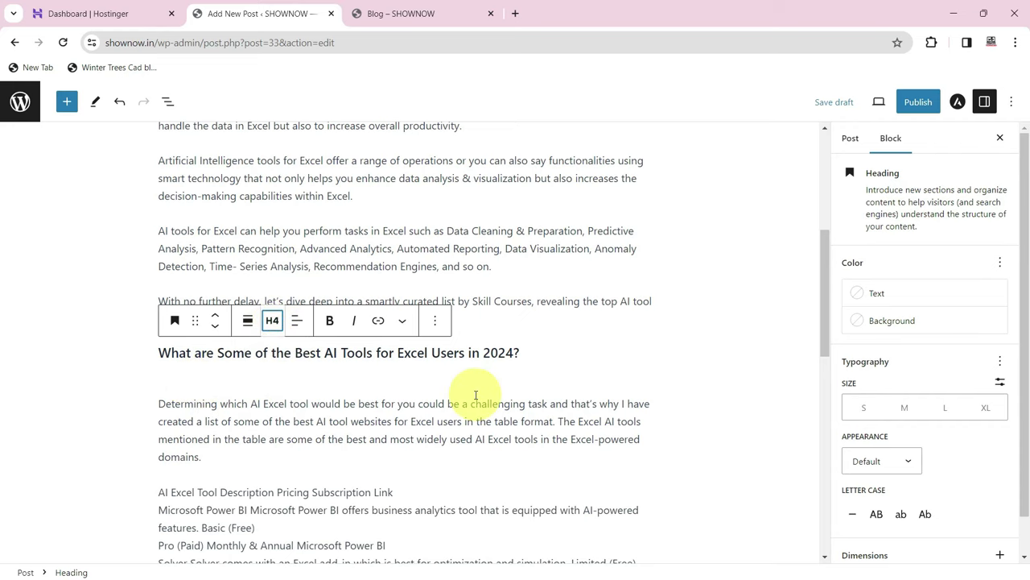
- Remove the empty paragraph below the new H4 heading
scroll(360, 393, down, 2)
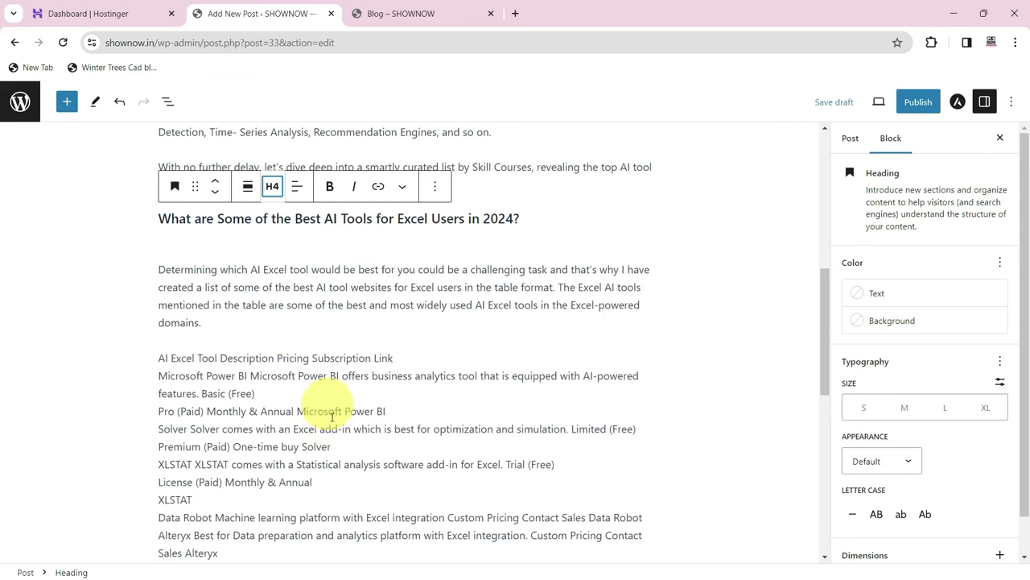
scroll(351, 452, up, 1)
scroll(351, 453, up, 2)
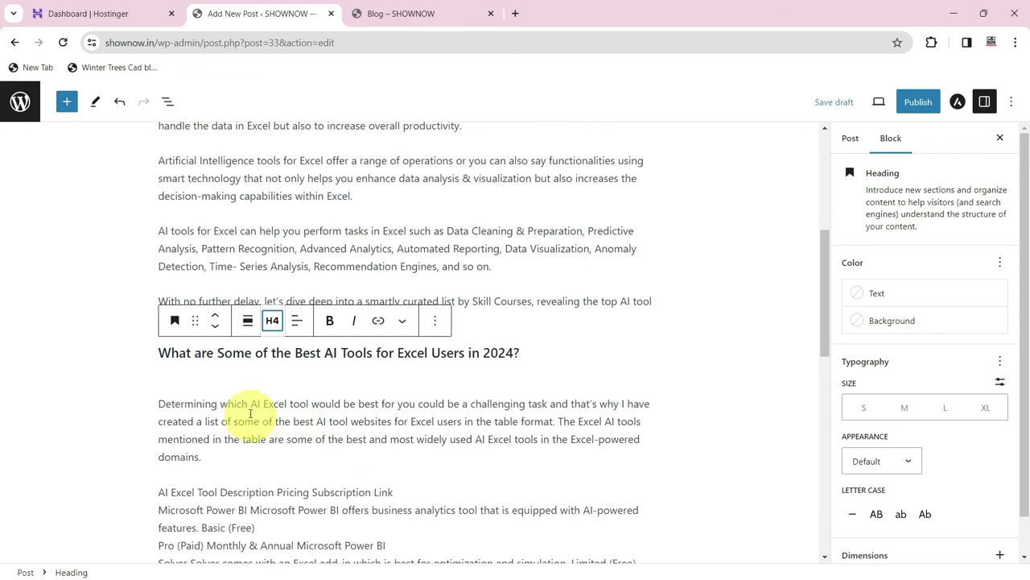
click(165, 385)
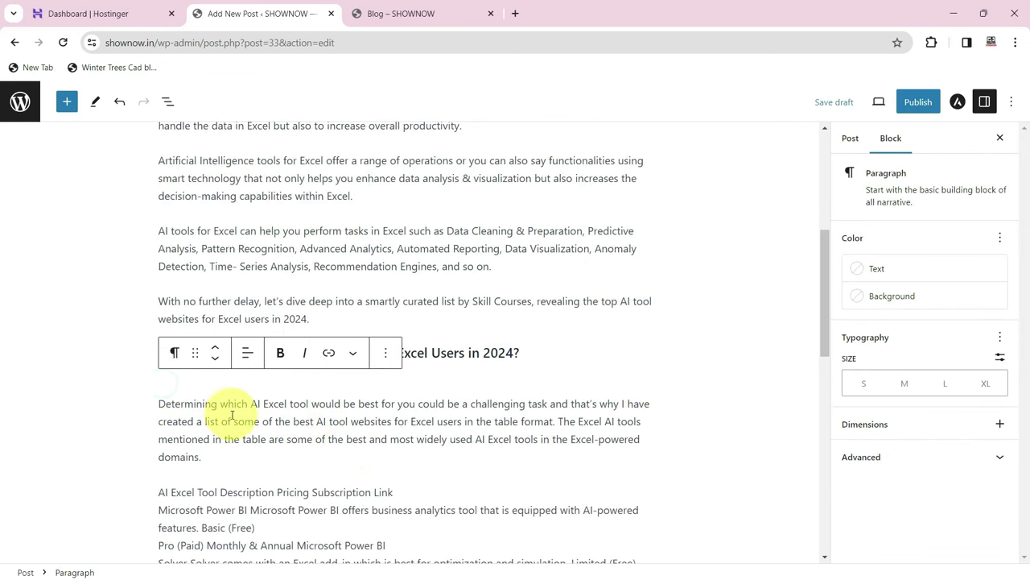
scroll(249, 418, up, 3)
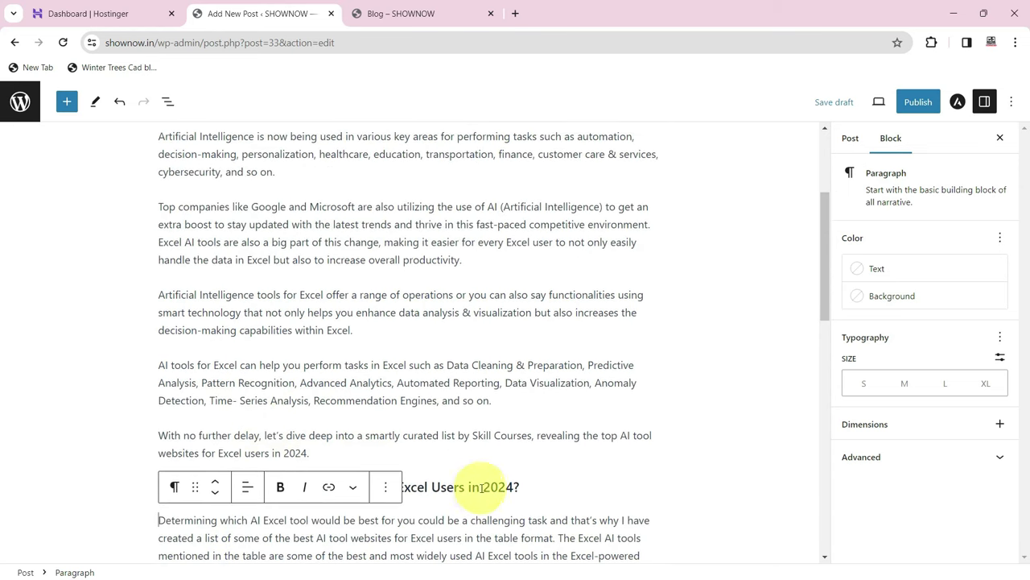
scroll(475, 507, down, 2)
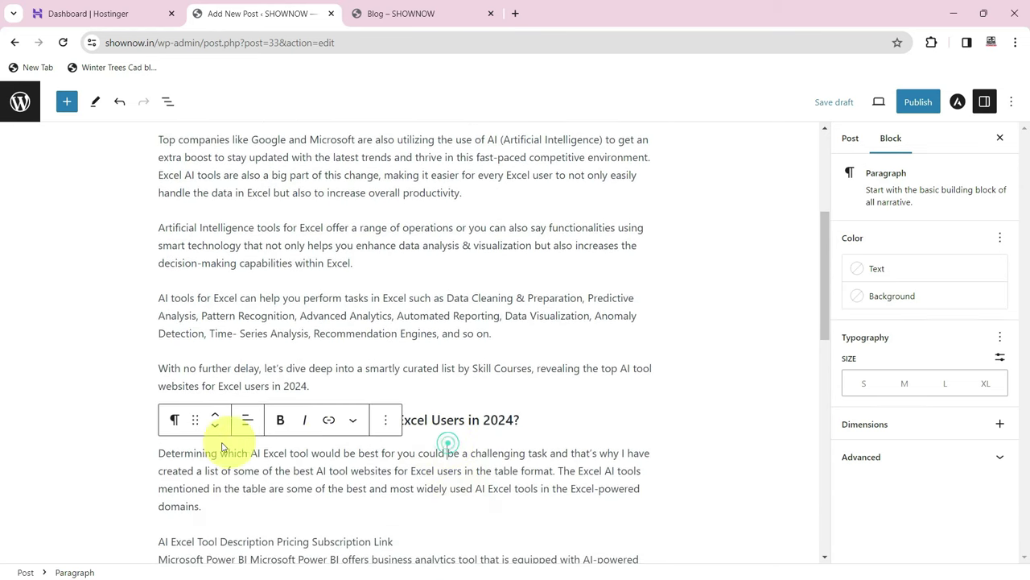
key(Left)
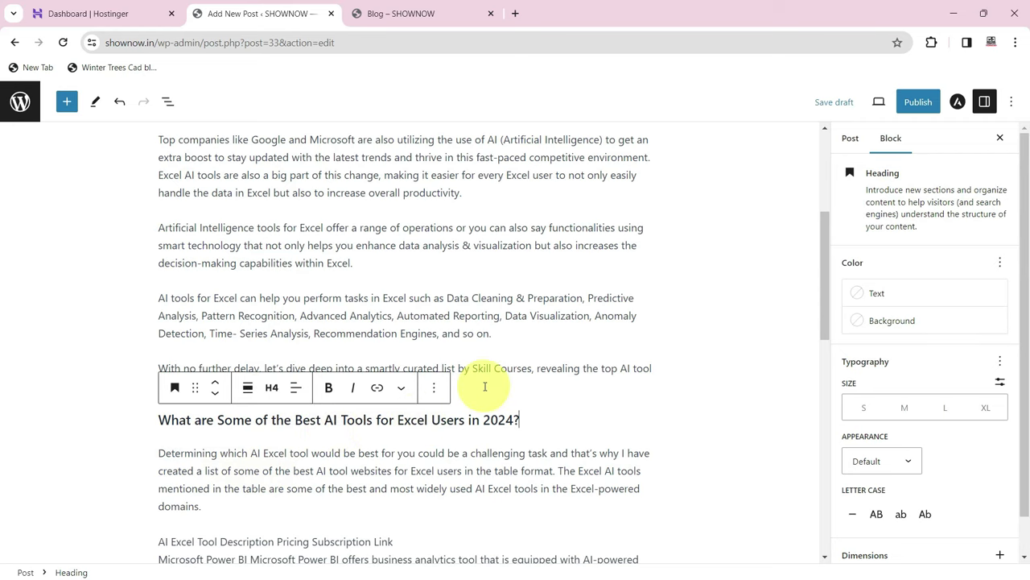
scroll(481, 387, down, 2)
scroll(494, 410, up, 5)
scroll(494, 410, up, 1)
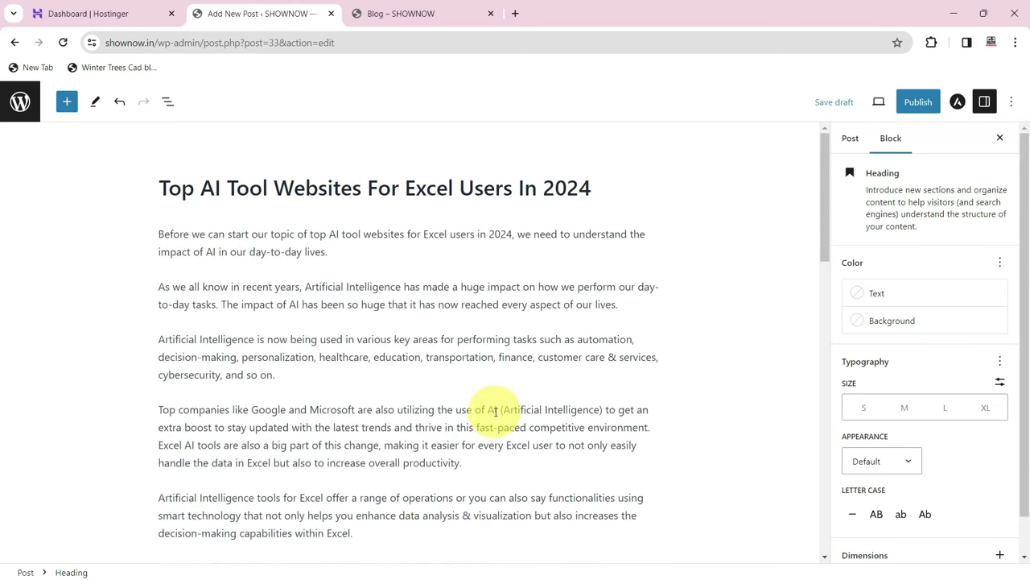
- Switch the sidebar to Post settings and scroll down to the Featured image panel
scroll(491, 415, down, 6)
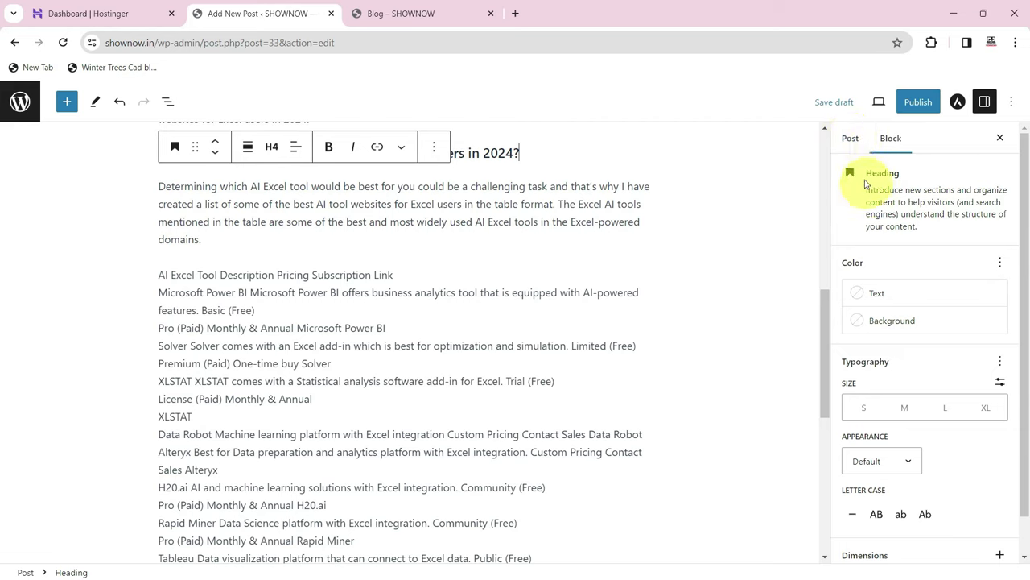
click(852, 140)
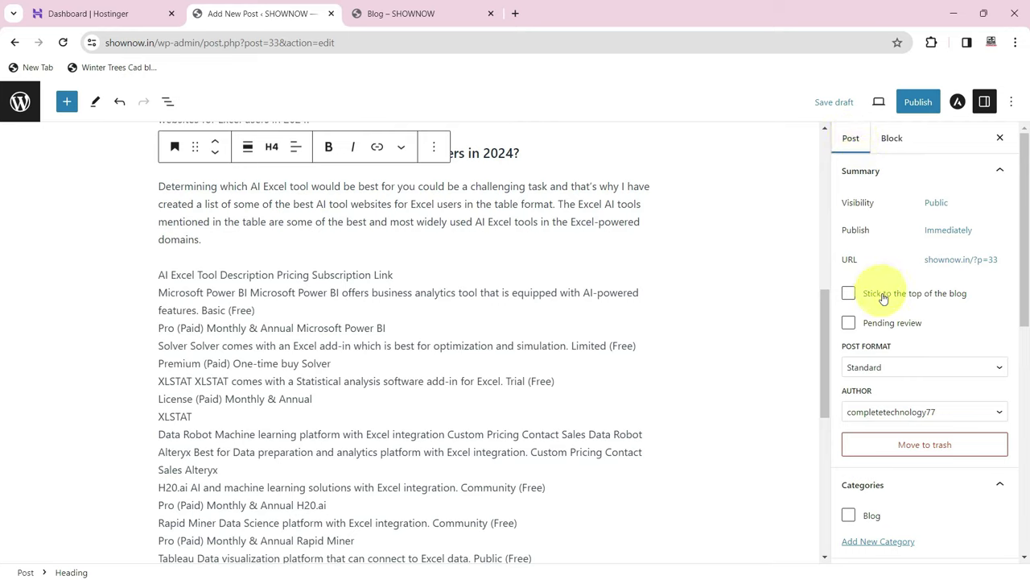
scroll(911, 363, down, 3)
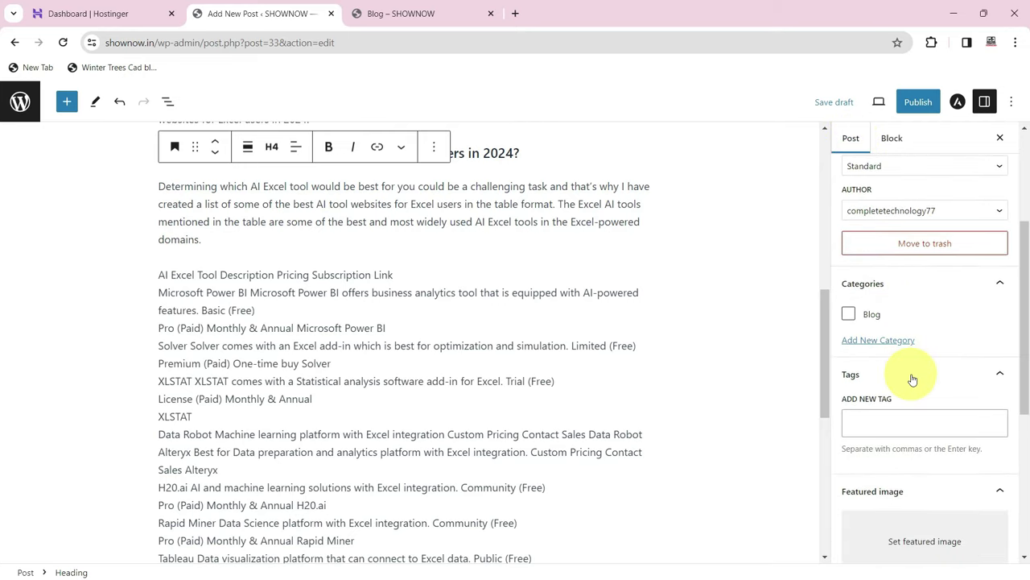
scroll(916, 405, down, 2)
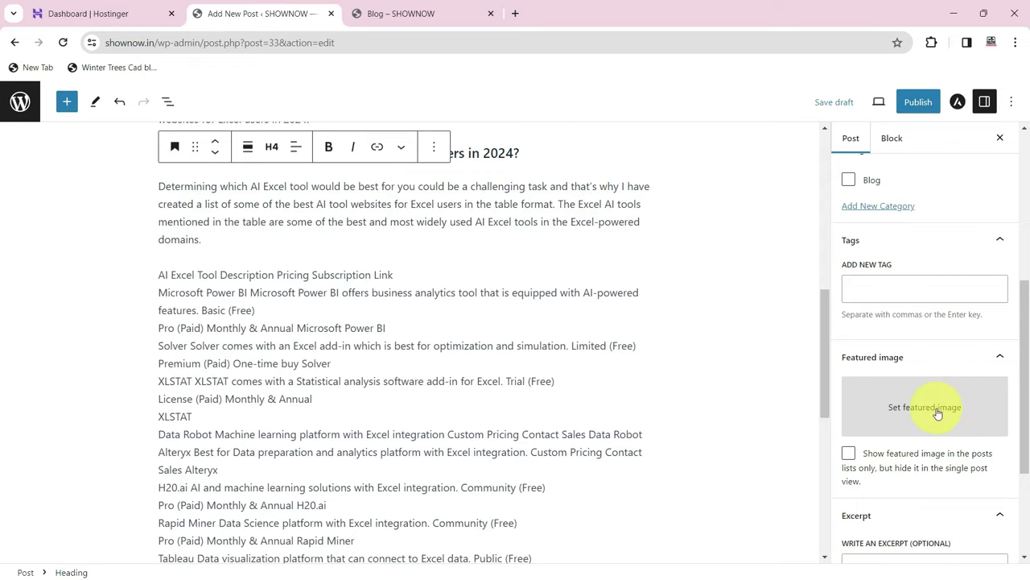
- Choose the Ai tools image from the D:\Blog folder to upload as the featured image
click(936, 411)
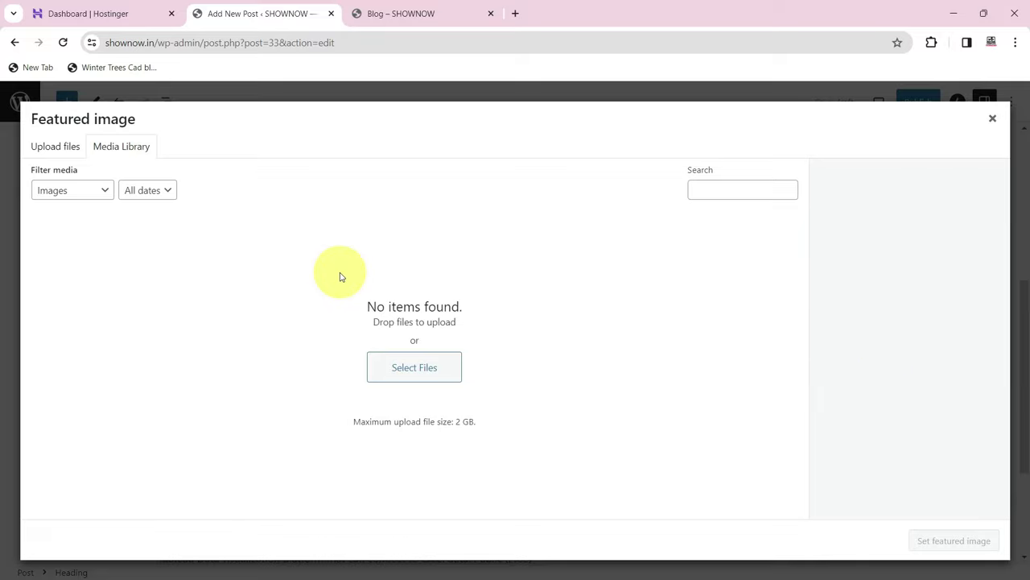
click(69, 148)
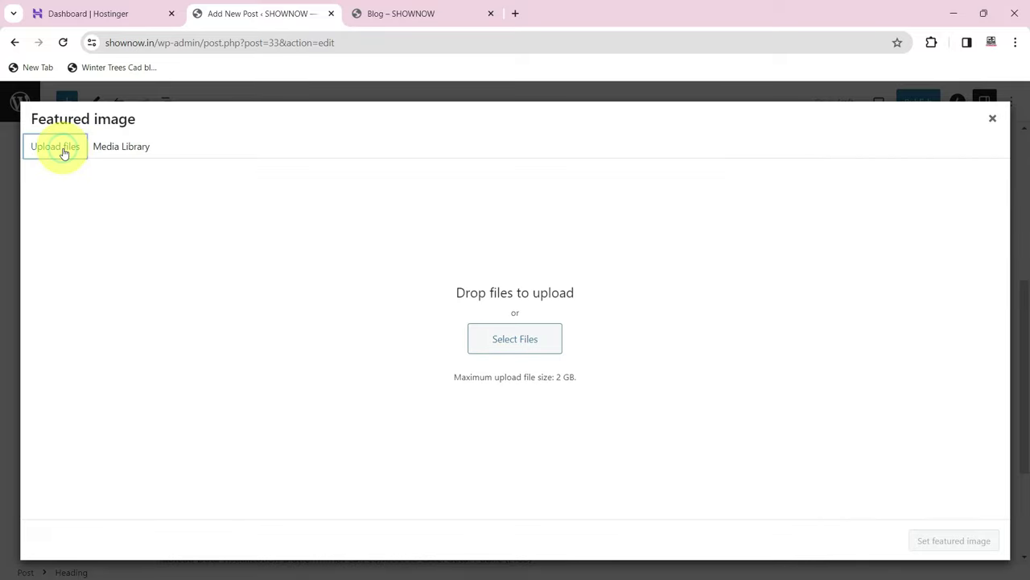
click(516, 339)
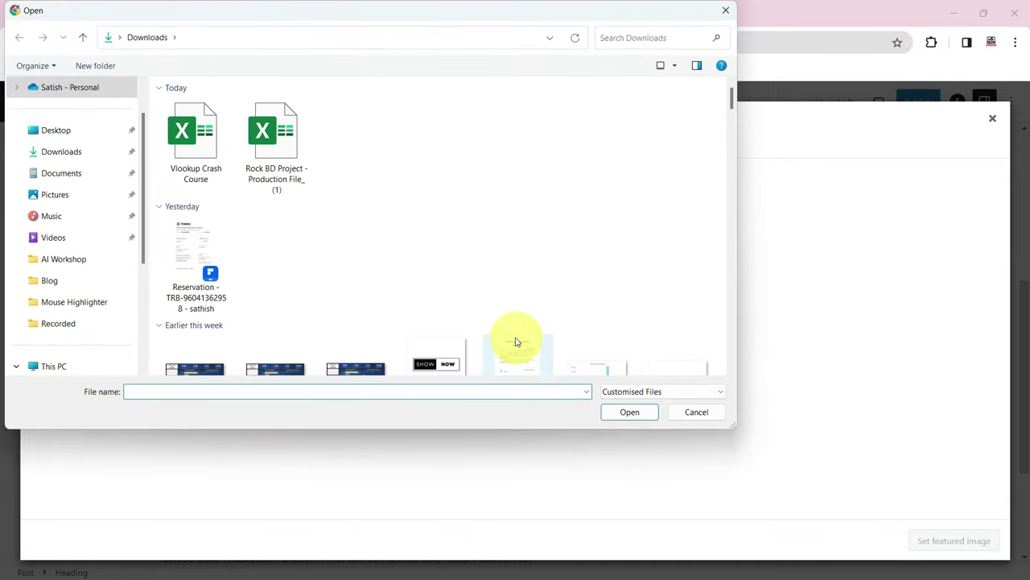
click(58, 280)
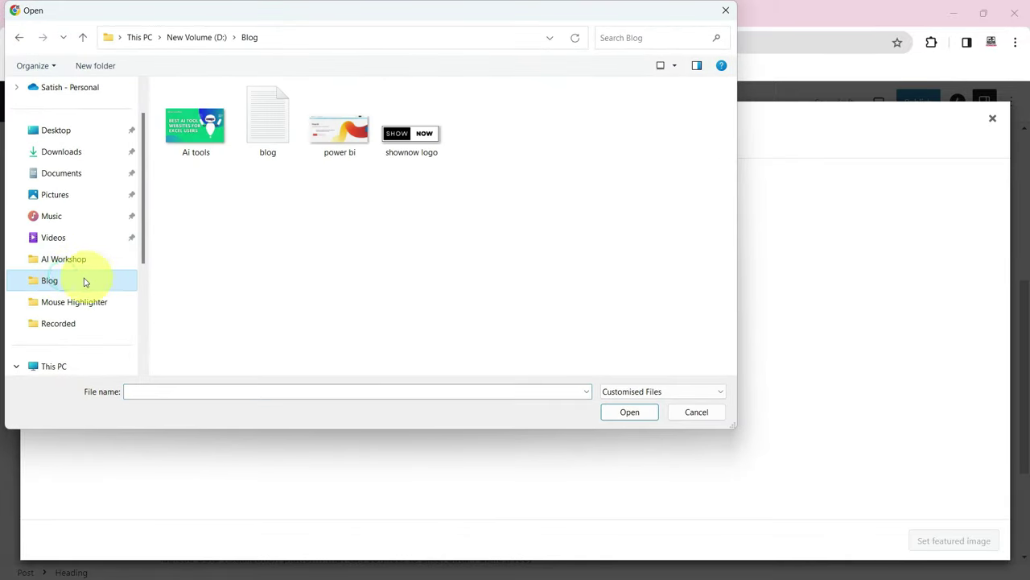
click(215, 142)
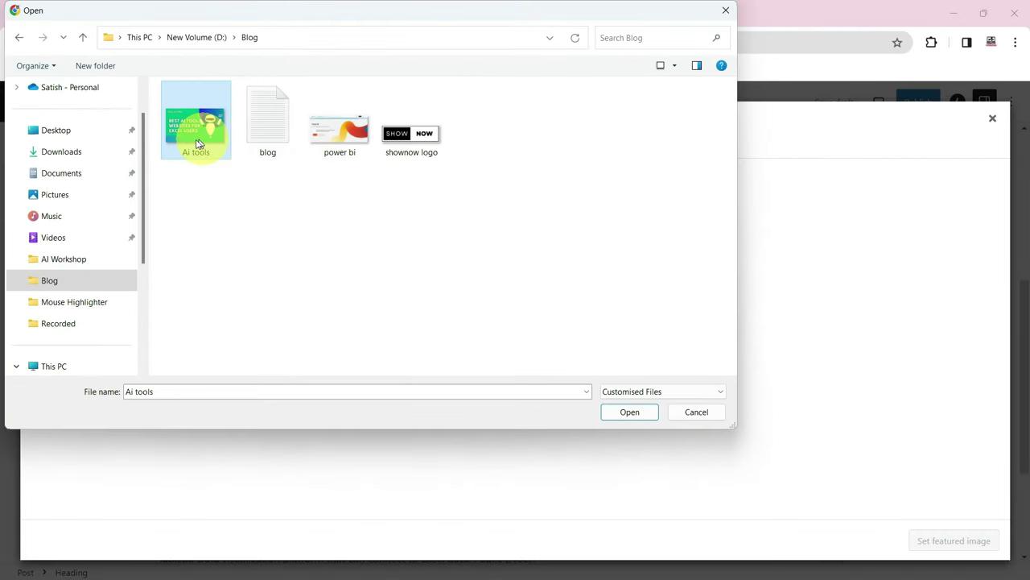
- Upload the Ai tools image and caption it 'ai tools for excel'
click(627, 413)
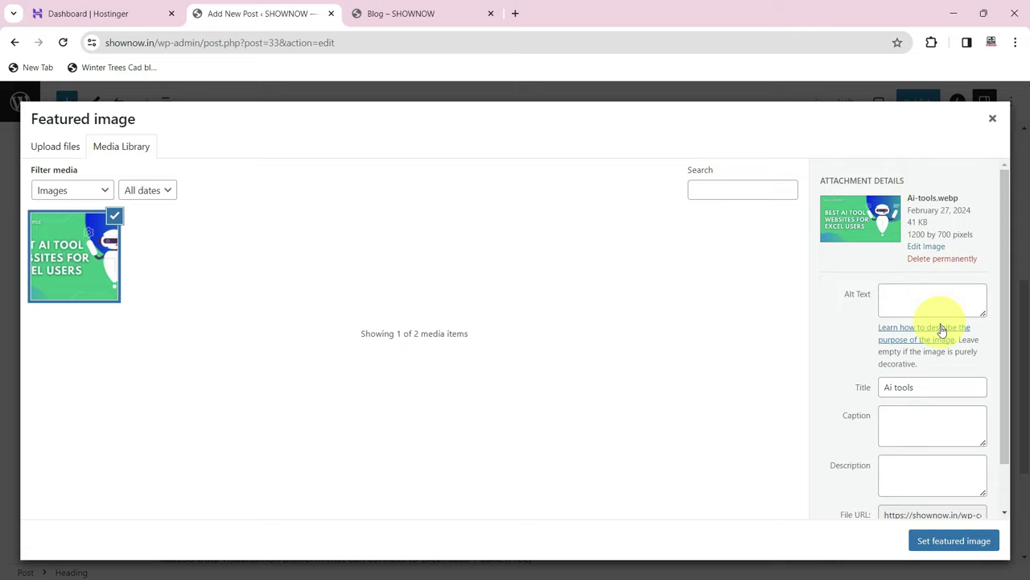
scroll(942, 329, down, 1)
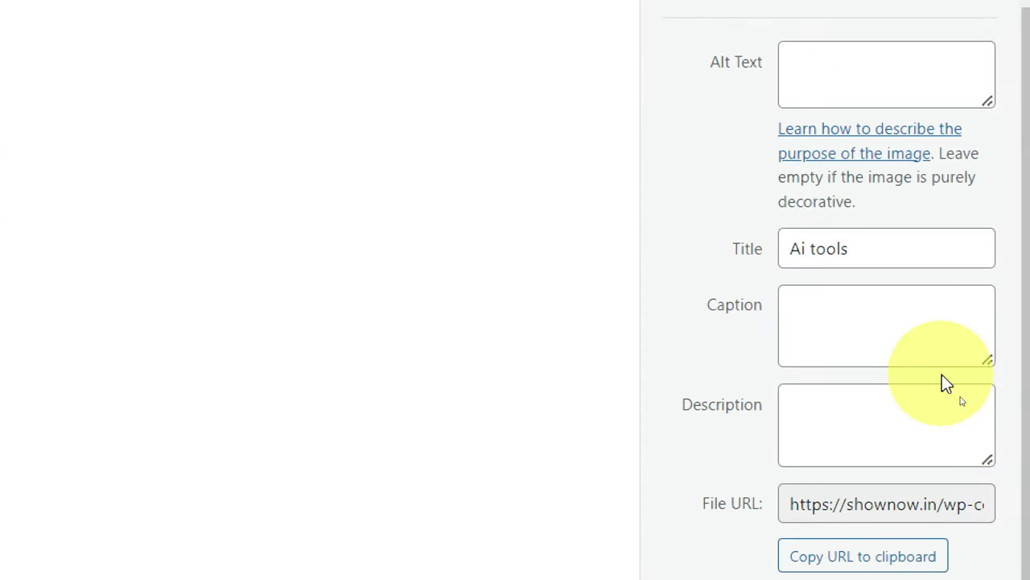
click(913, 343)
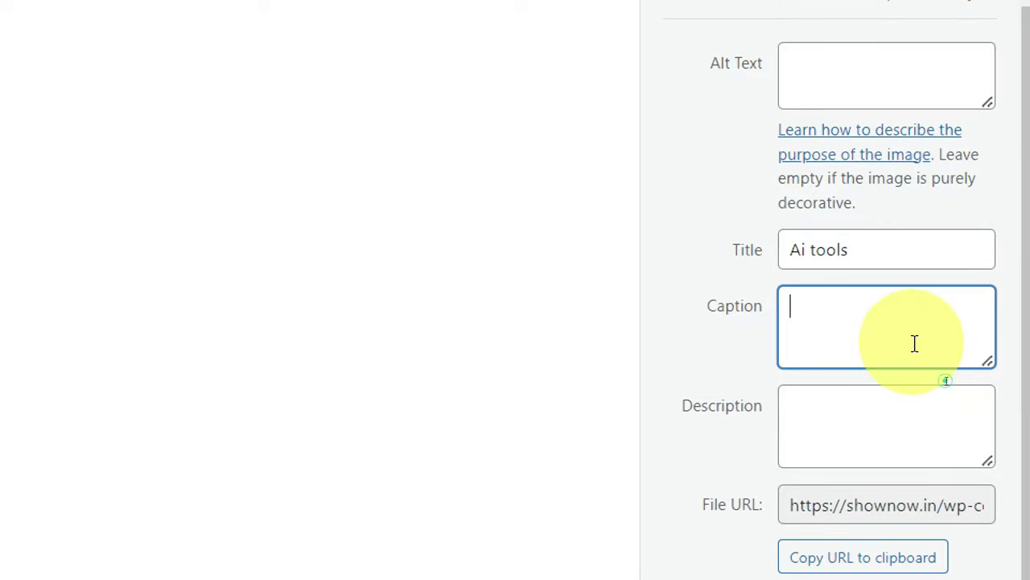
click(904, 425)
click(907, 324)
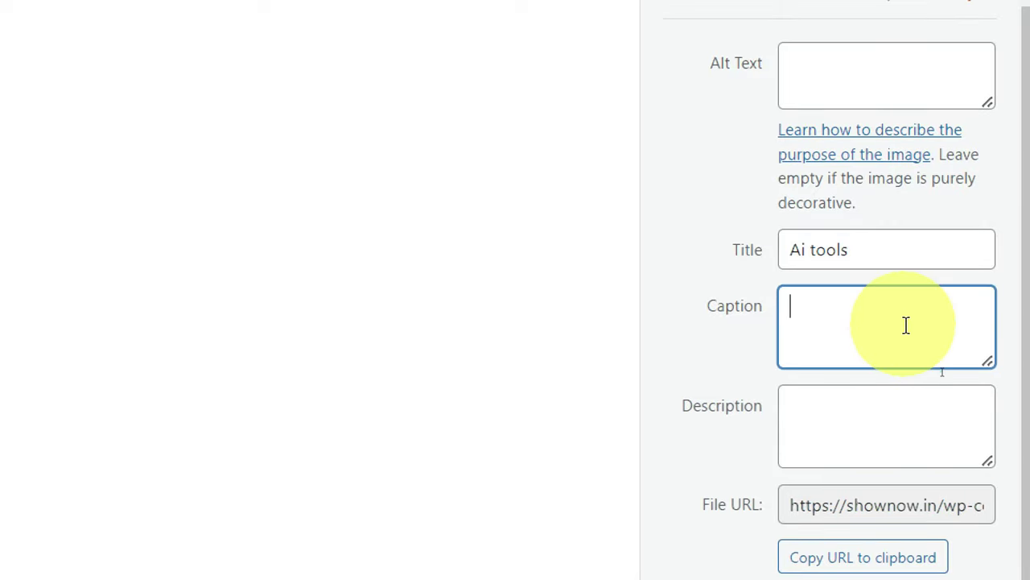
click(919, 245)
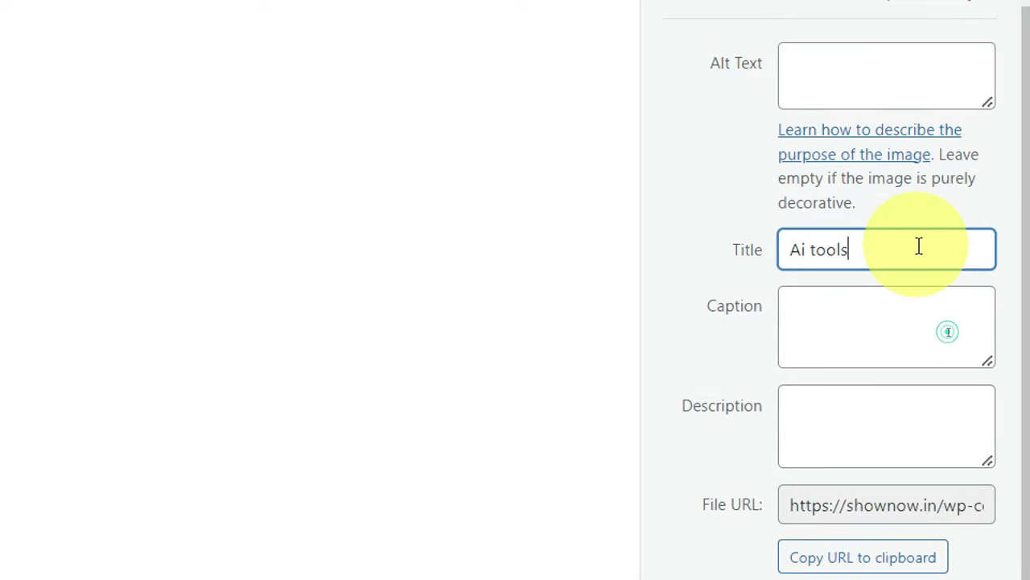
click(923, 324)
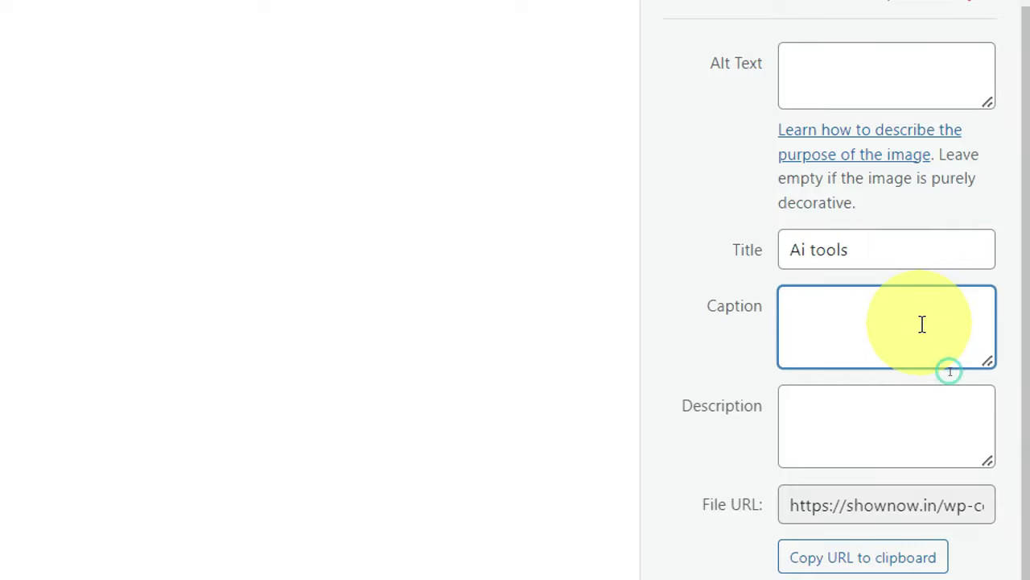
click(886, 254)
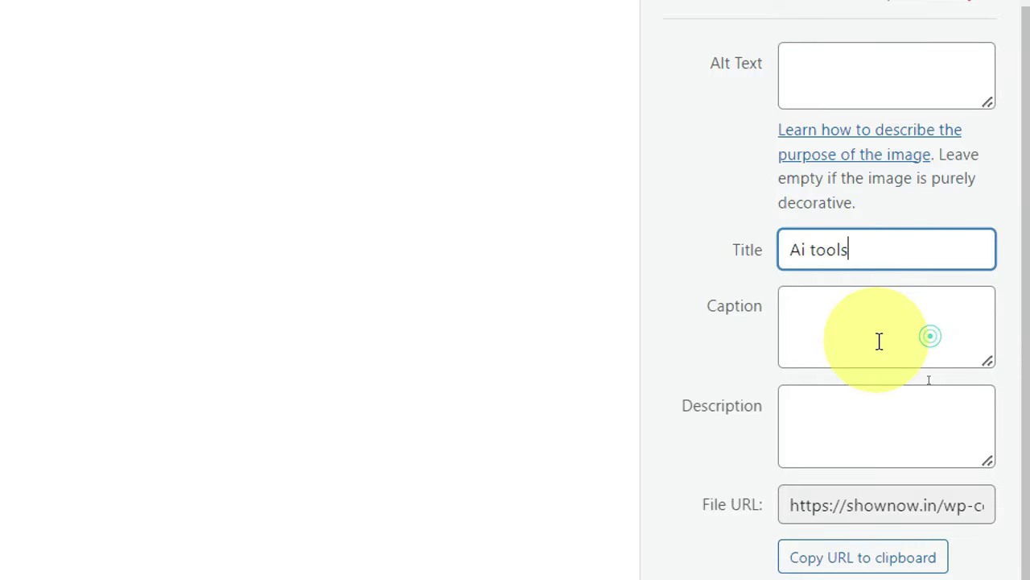
click(879, 341)
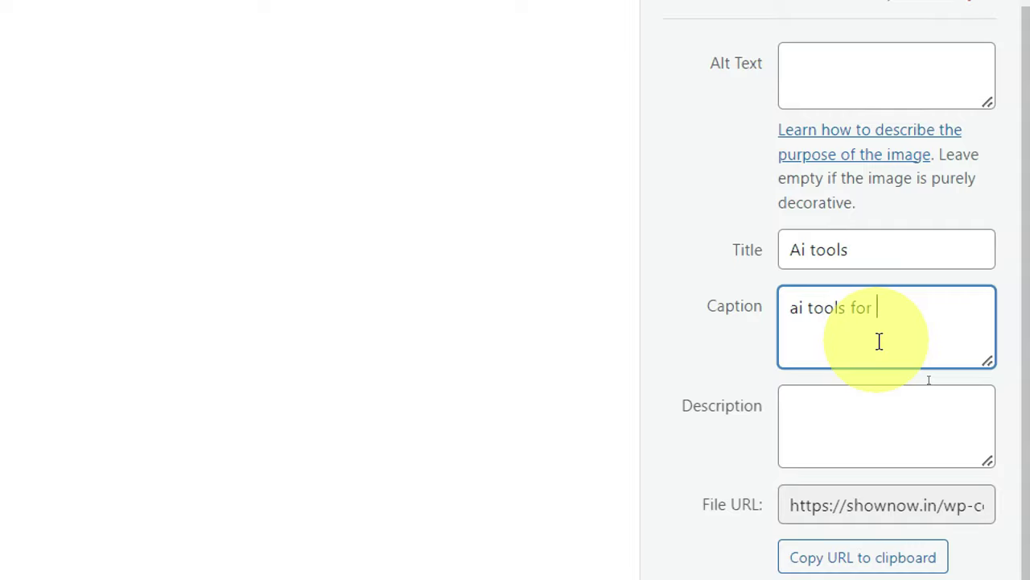
- Describe the image as 'all ai tools for excel' and set it as the featured image
key(Tab)
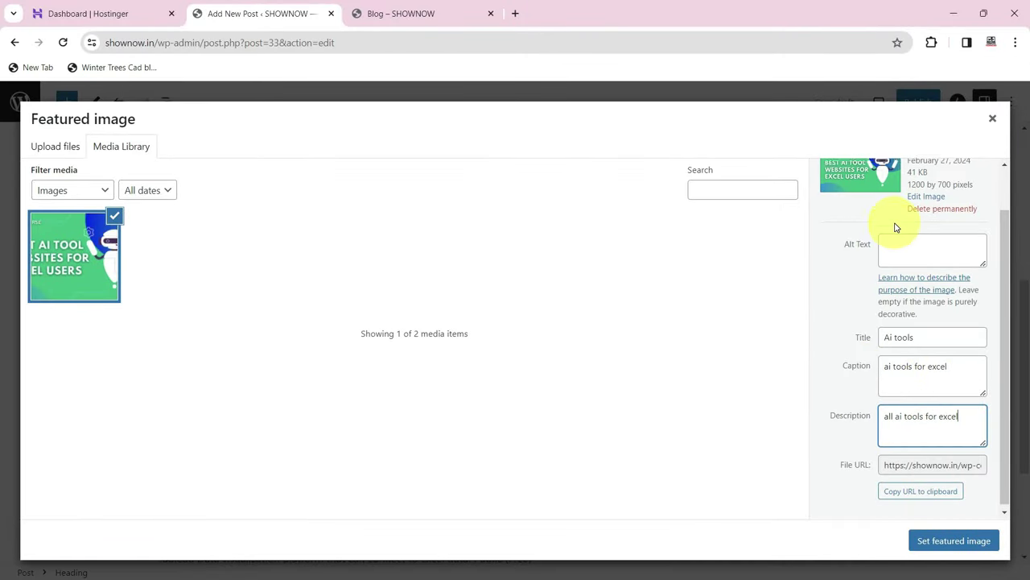
scroll(896, 228, up, 1)
scroll(879, 278, down, 1)
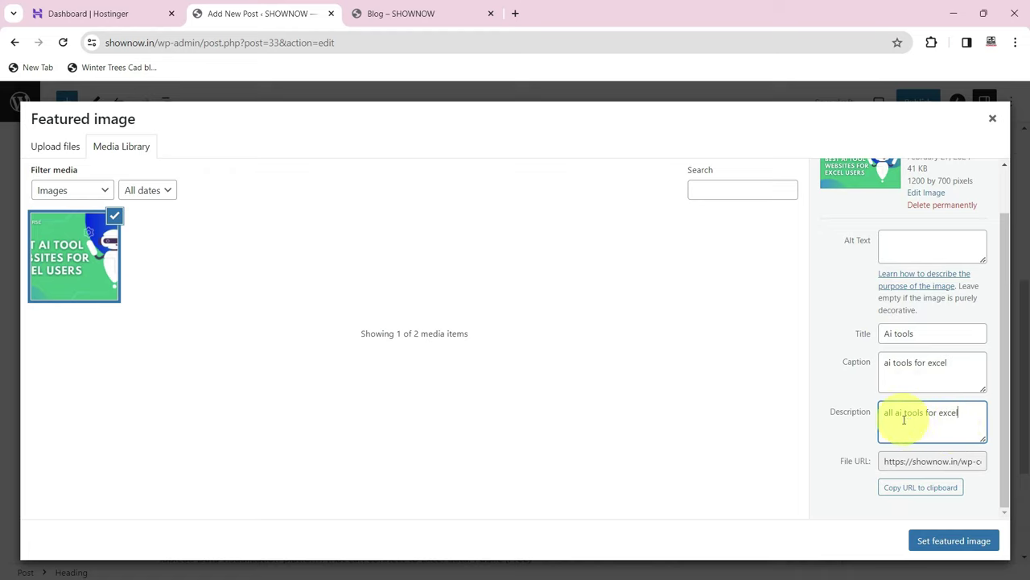
click(956, 545)
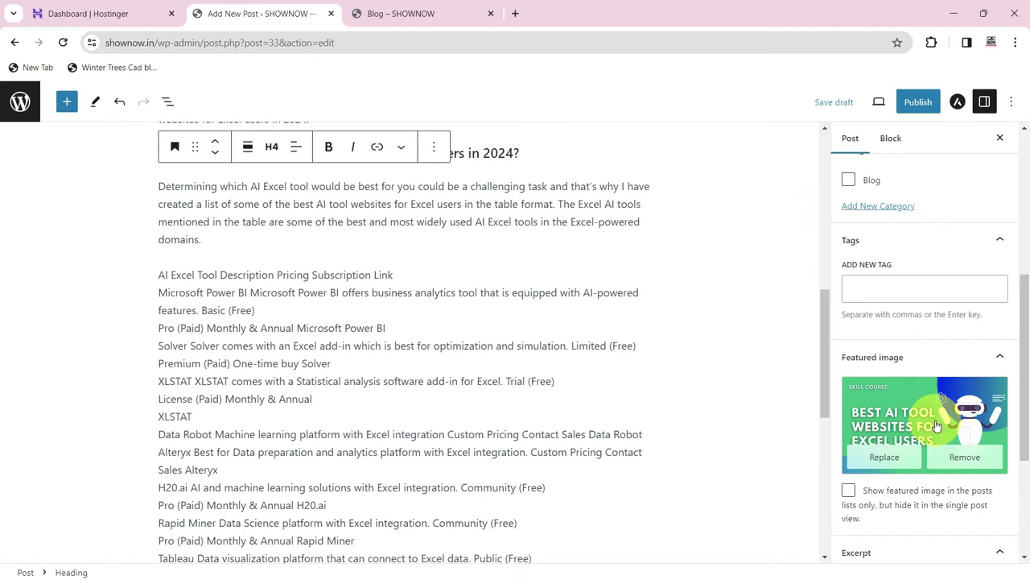
- Add an empty block after the paragraph ending 'worry.', above the Power BI heading
scroll(539, 356, down, 5)
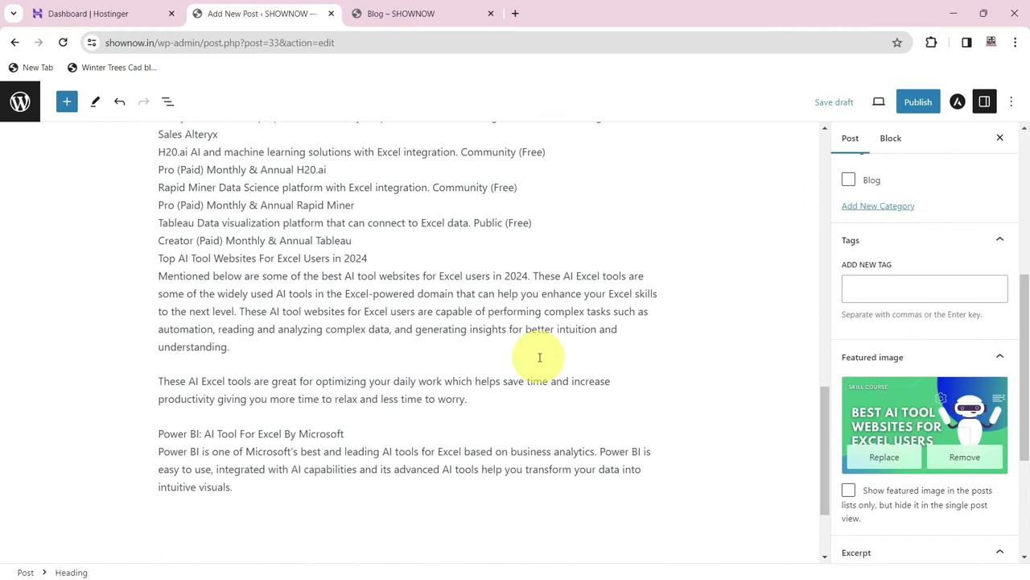
scroll(435, 398, down, 2)
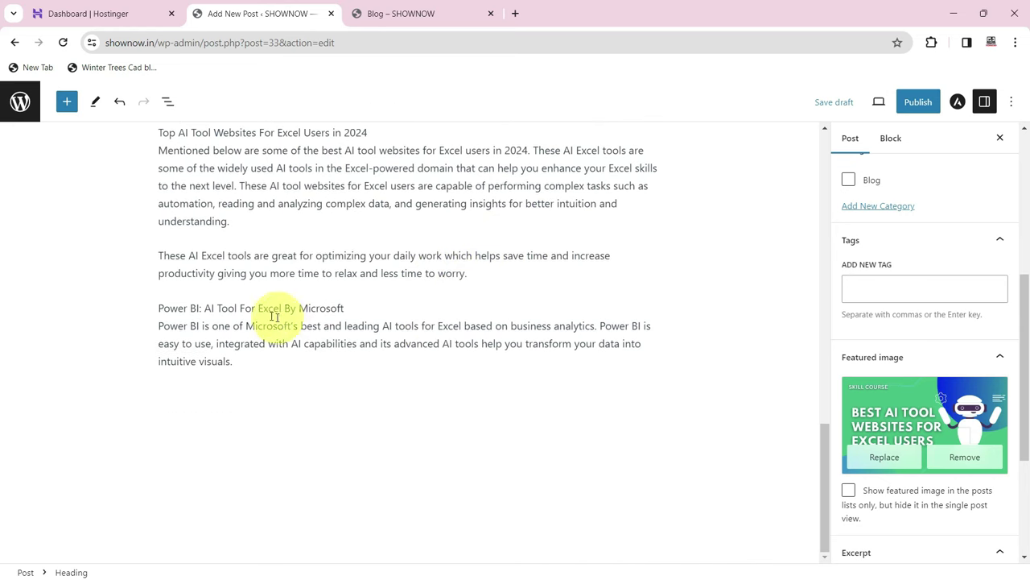
drag(228, 308, 345, 308)
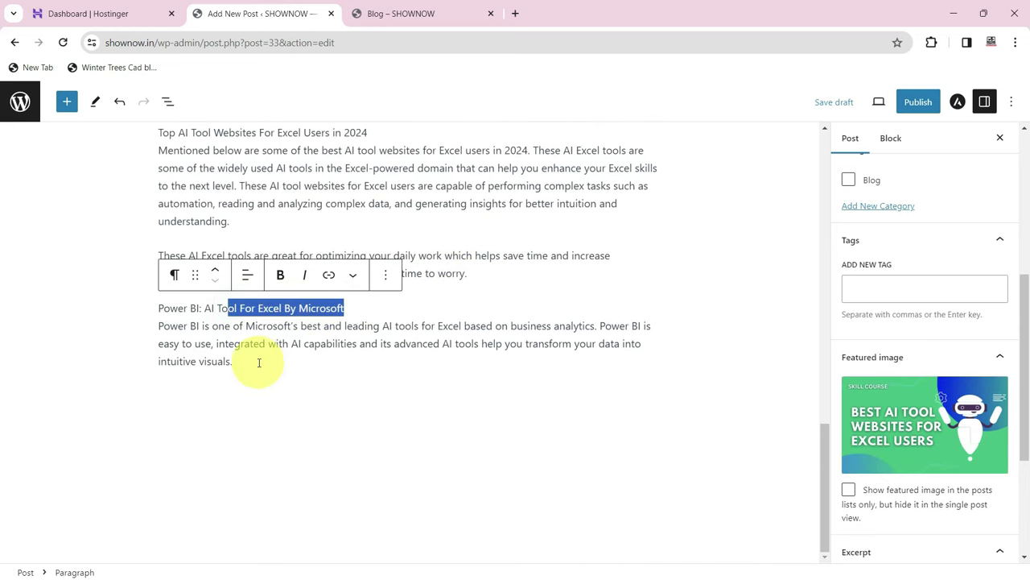
click(256, 366)
scroll(310, 345, up, 1)
click(473, 341)
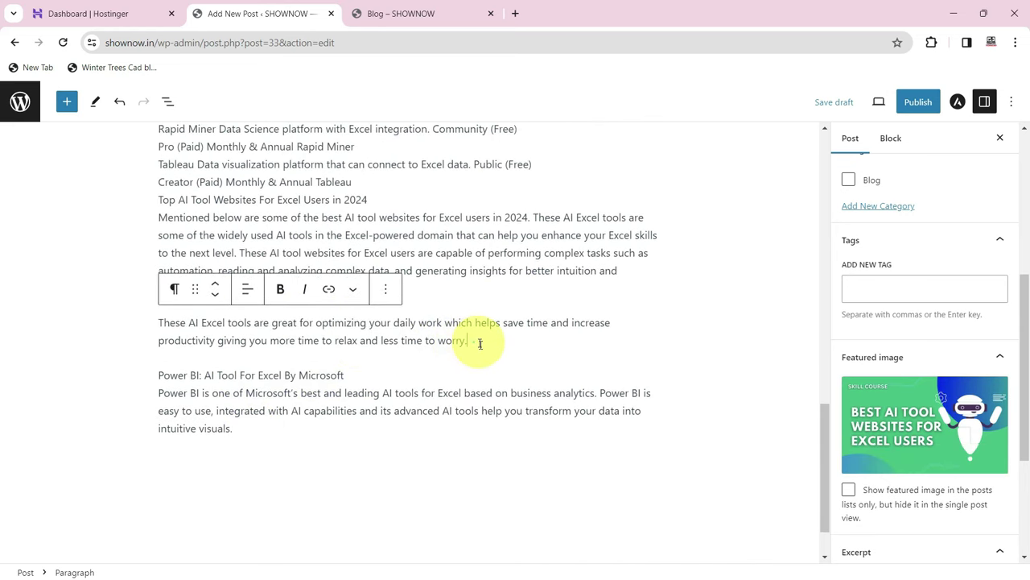
key(Return)
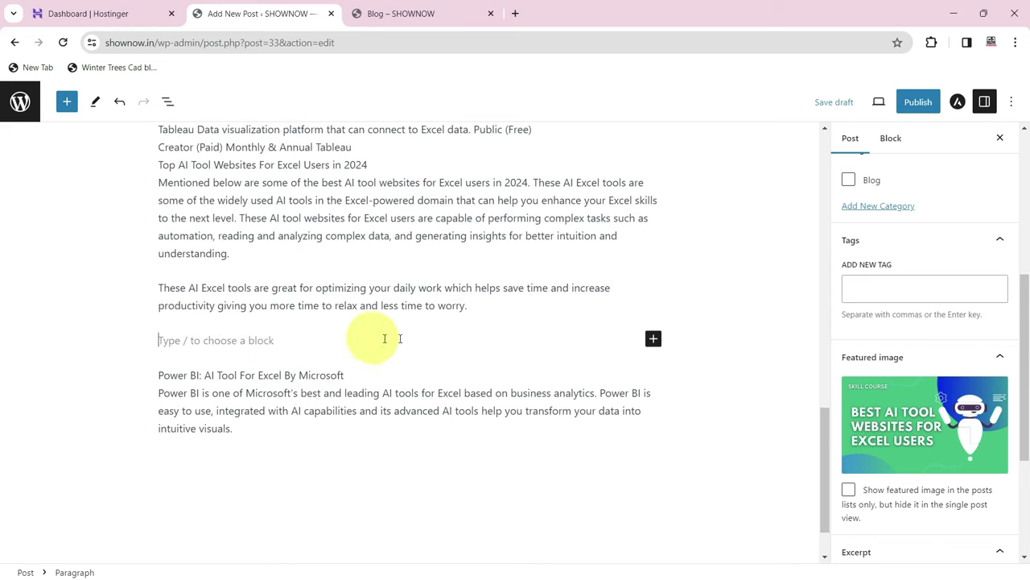
- Turn the empty block into an image block holding the 'power bi' screenshot from the Blog folder
click(653, 342)
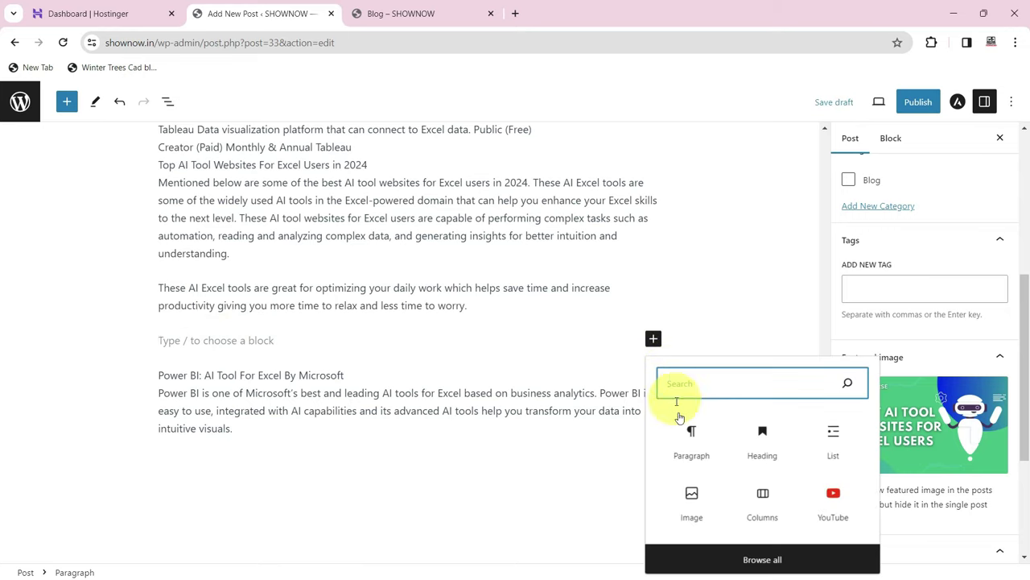
click(692, 504)
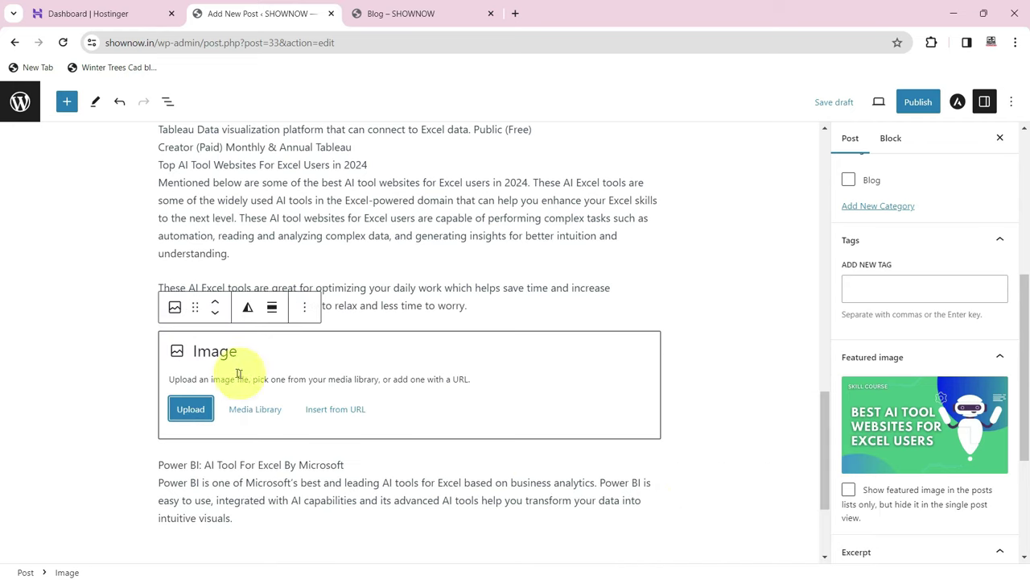
click(187, 412)
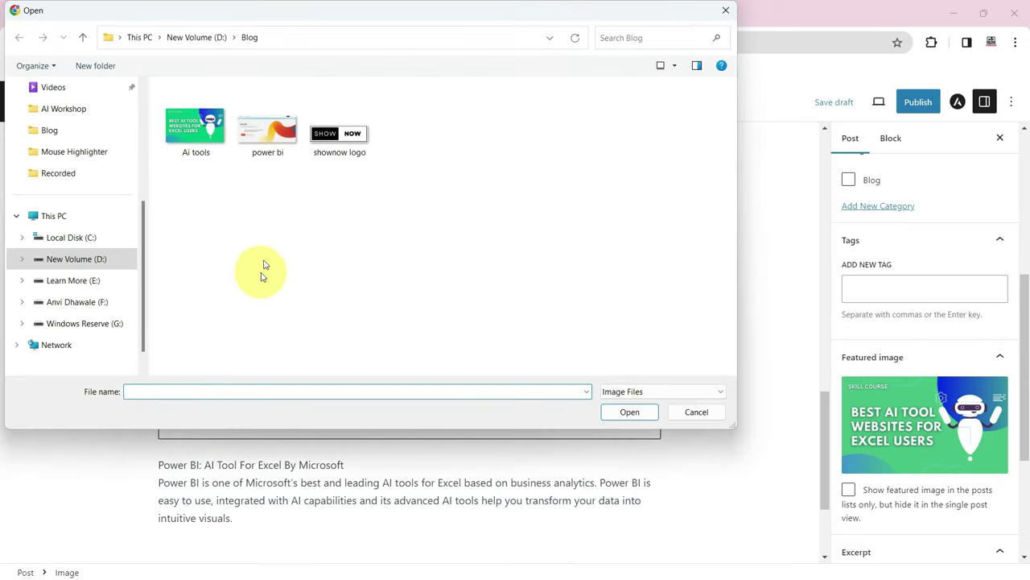
click(256, 137)
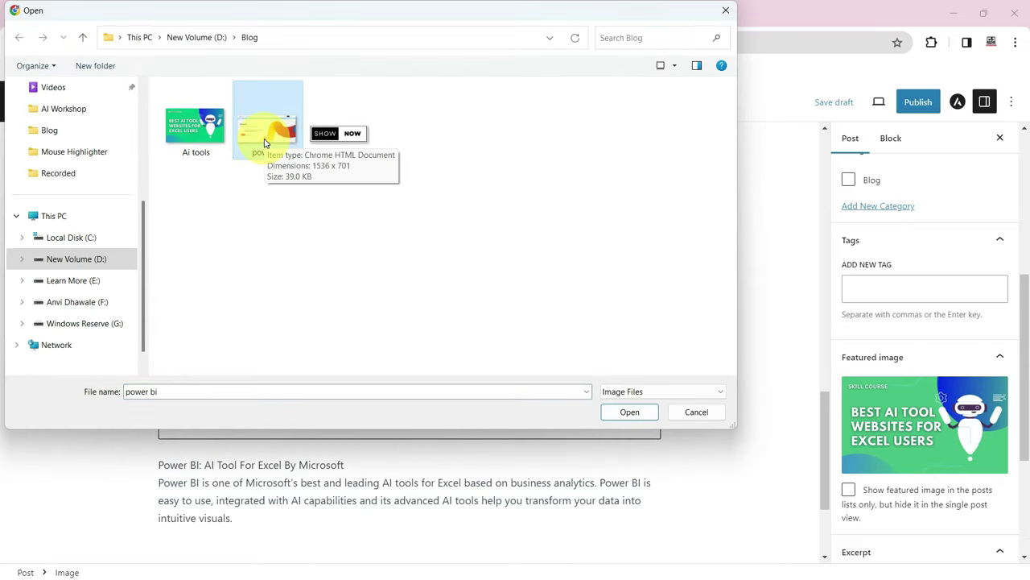
click(629, 411)
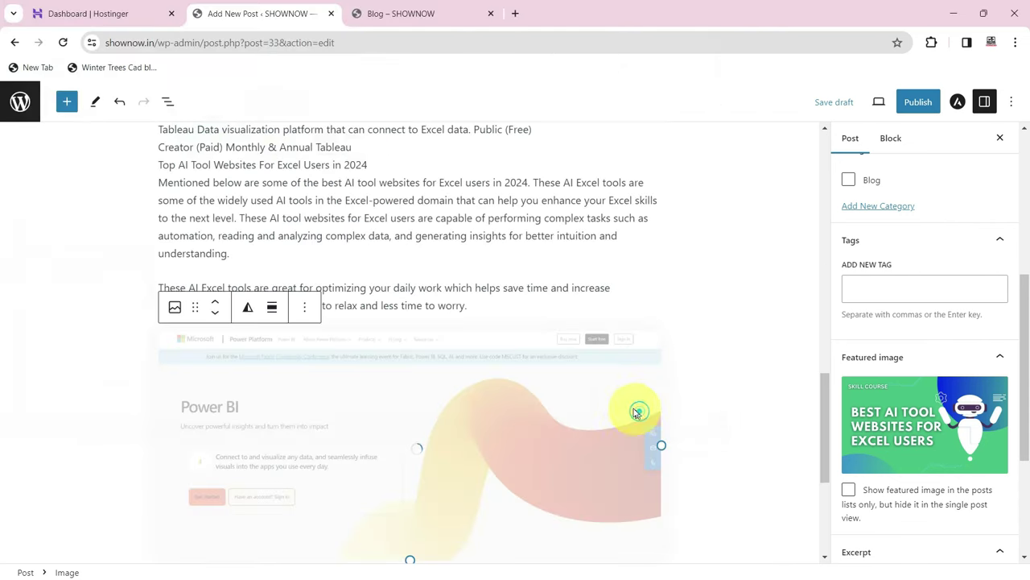
scroll(455, 400, down, 3)
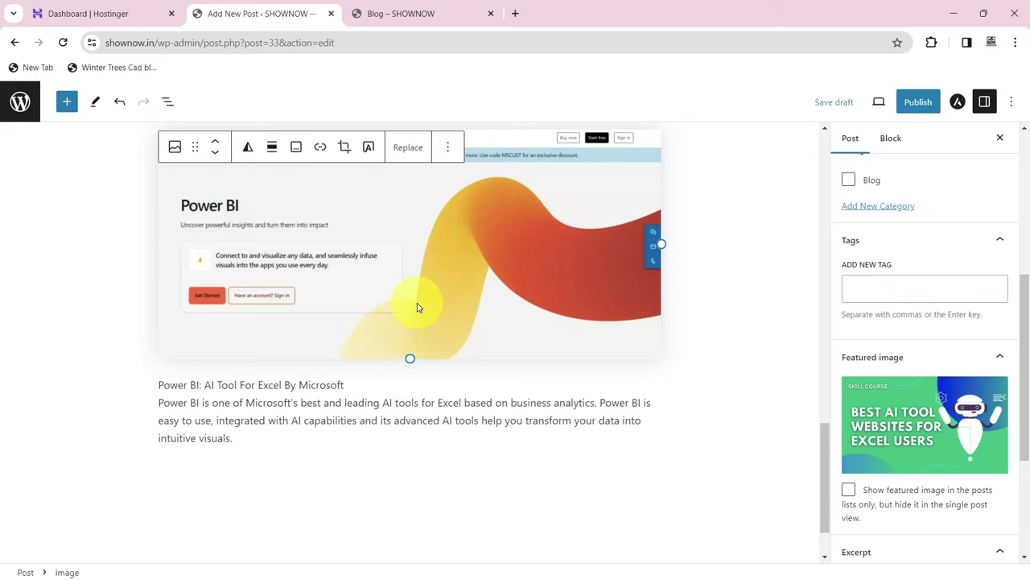
scroll(419, 306, up, 1)
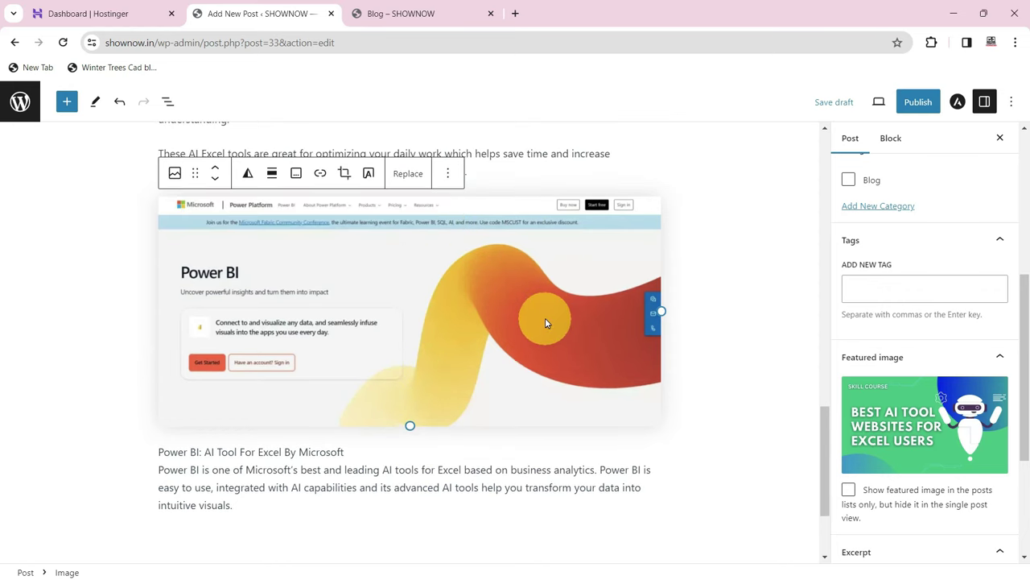
click(891, 140)
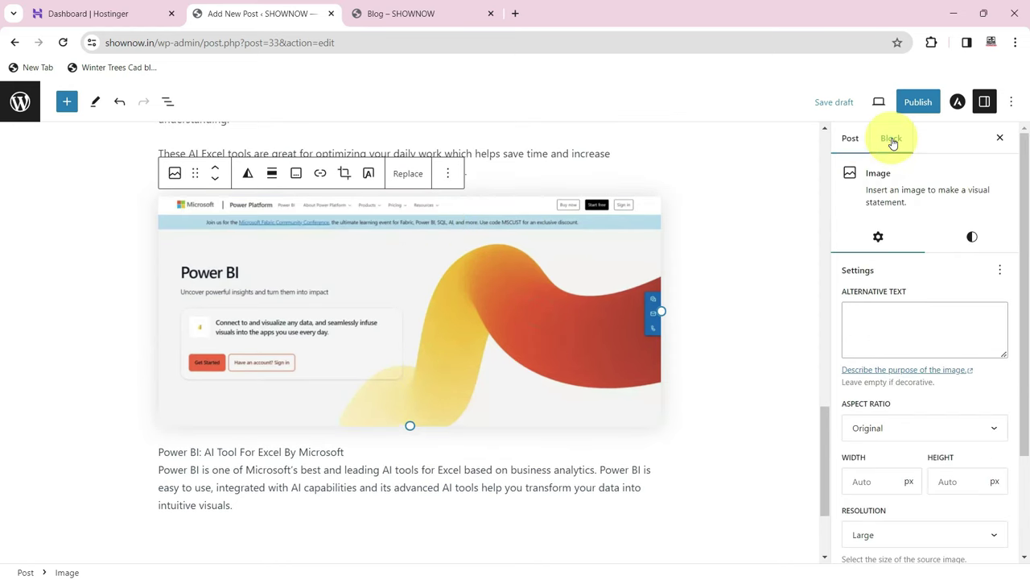
click(887, 321)
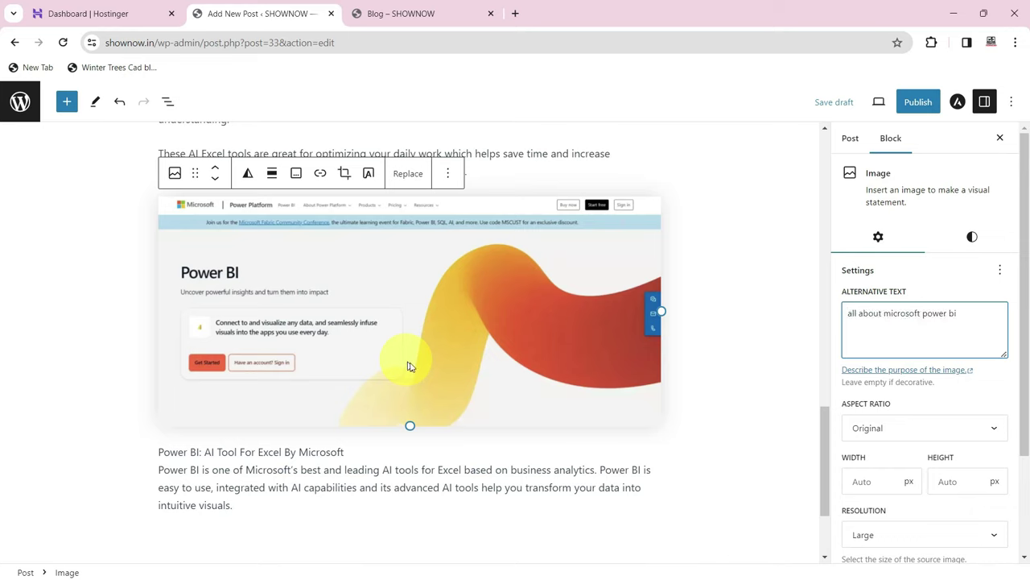
click(883, 313)
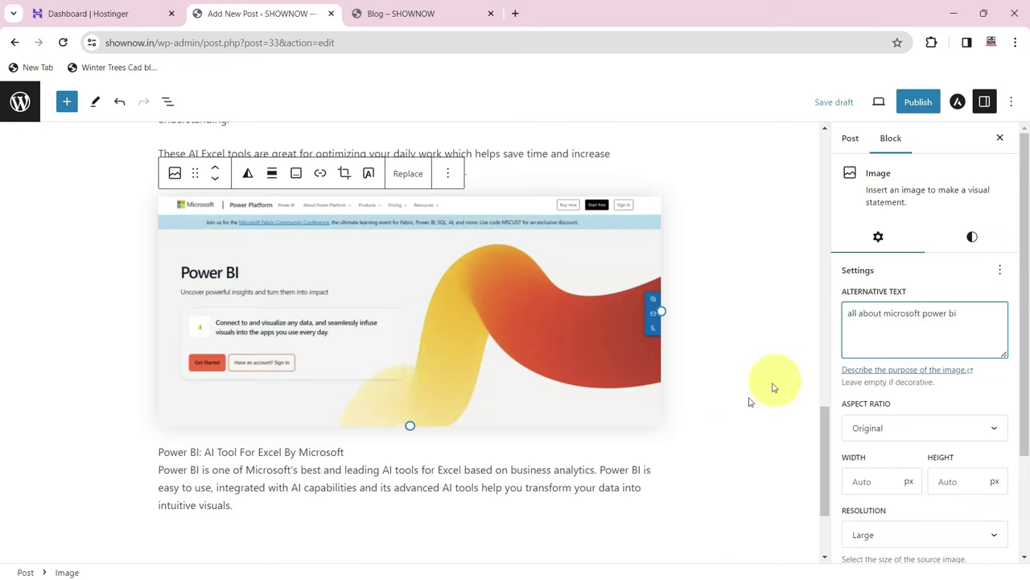
click(478, 497)
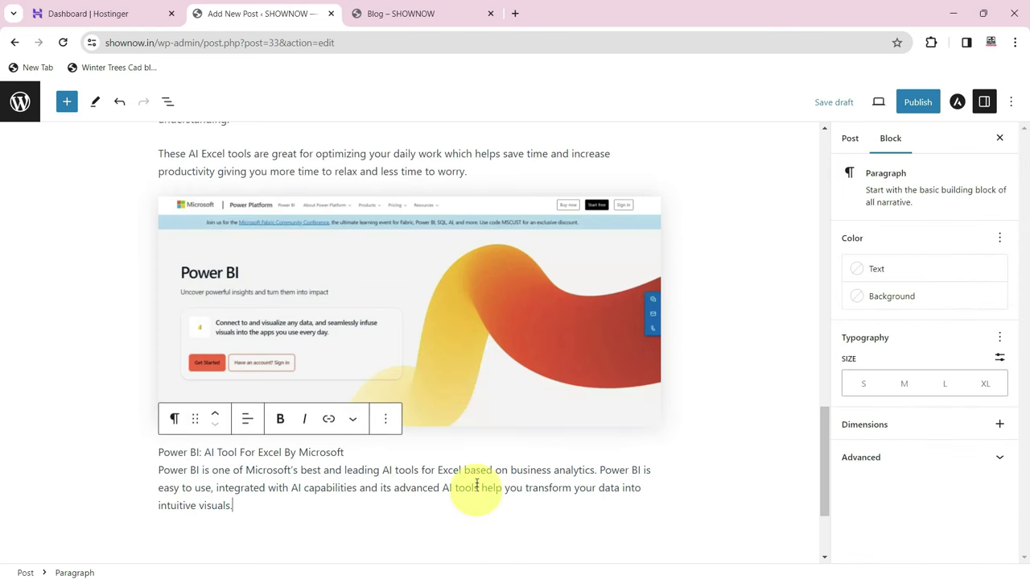
scroll(472, 459, up, 2)
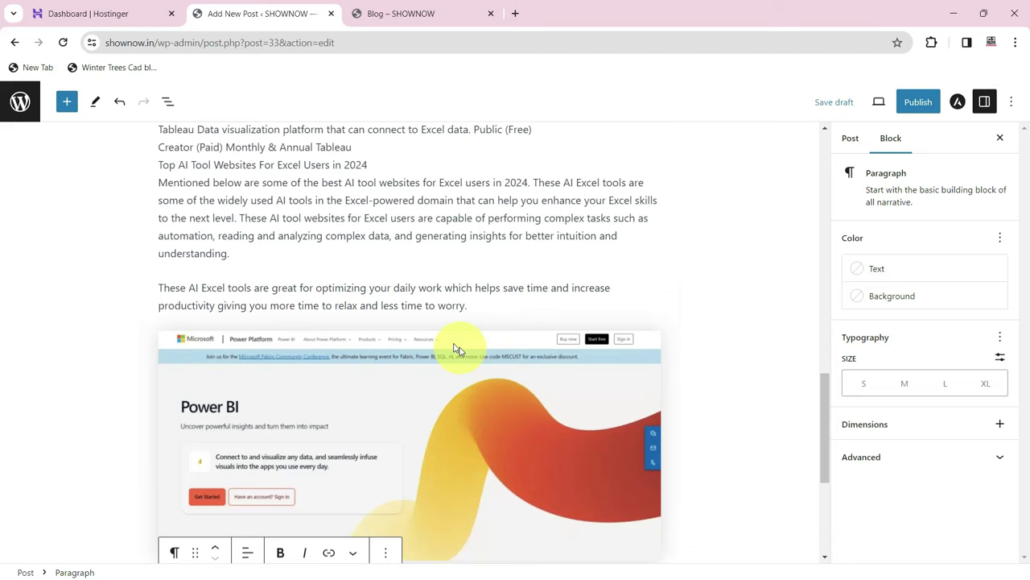
click(476, 306)
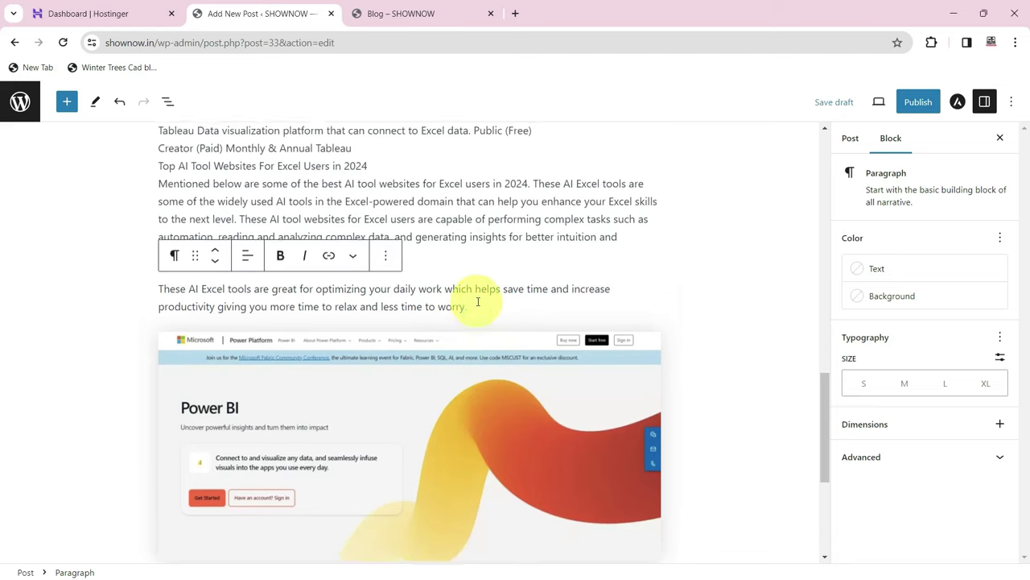
scroll(478, 302, up, 10)
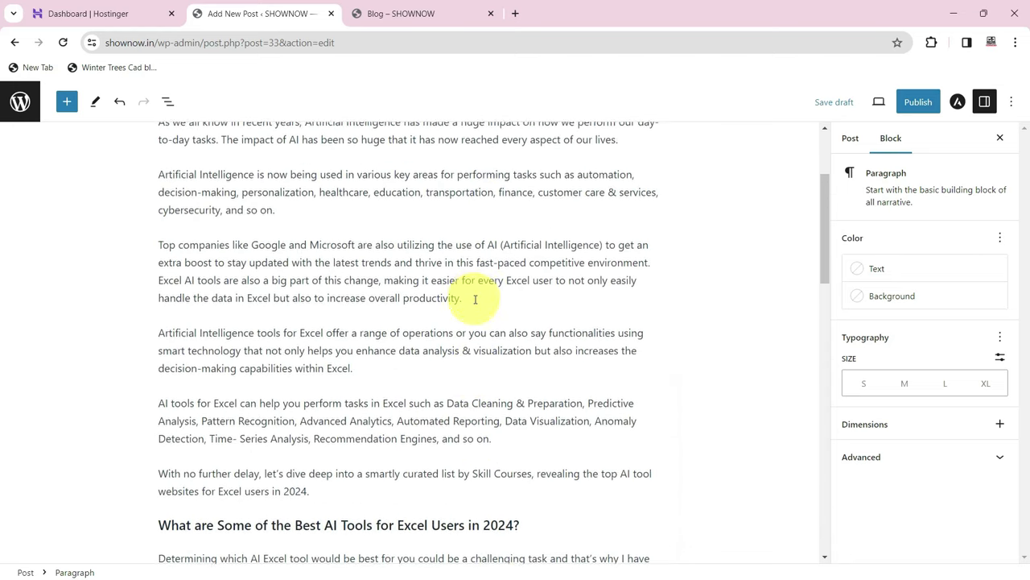
scroll(475, 300, up, 2)
scroll(475, 299, down, 12)
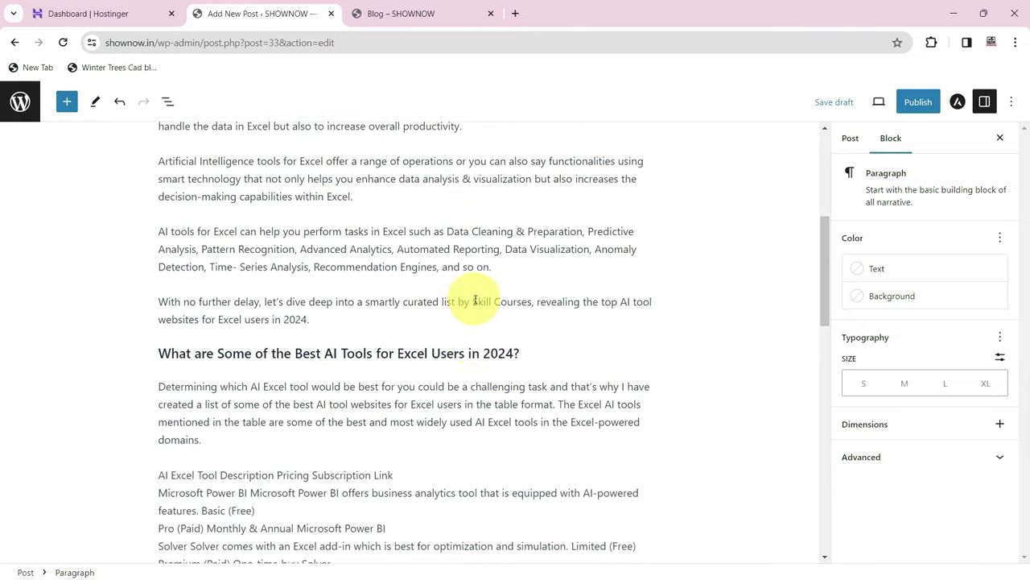
scroll(475, 300, down, 5)
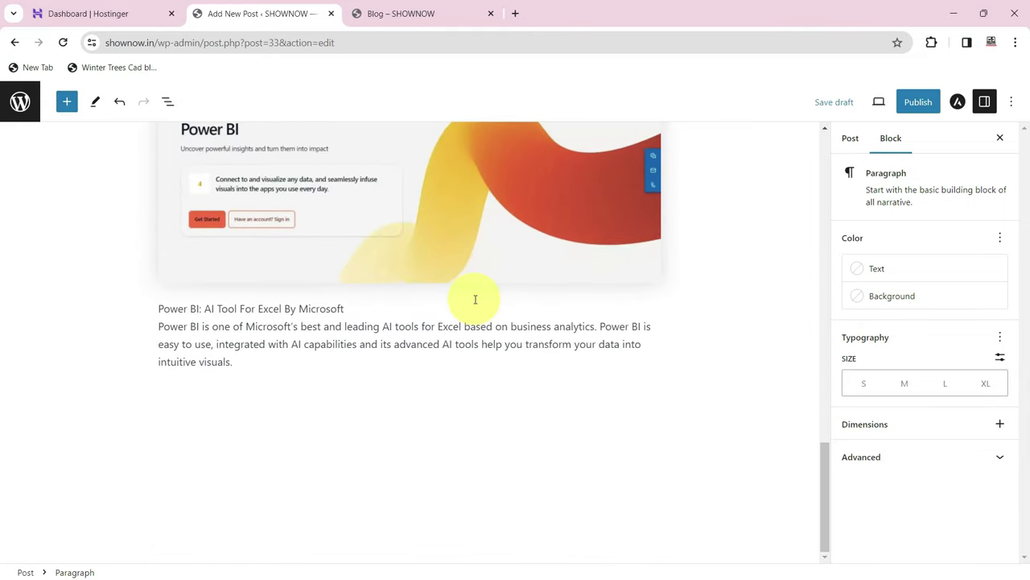
scroll(458, 297, up, 7)
scroll(451, 297, up, 15)
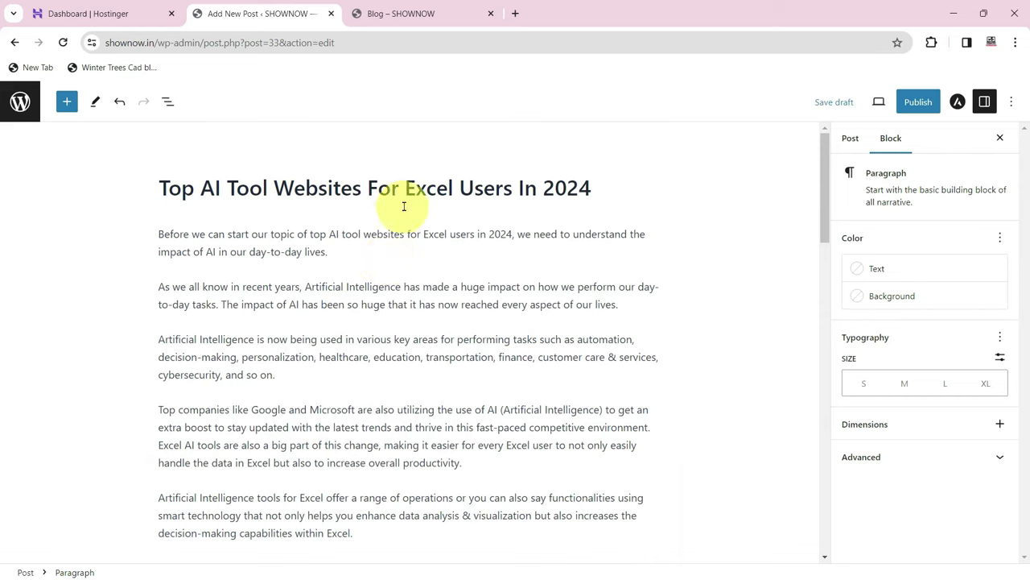
click(200, 182)
drag(201, 182, 494, 189)
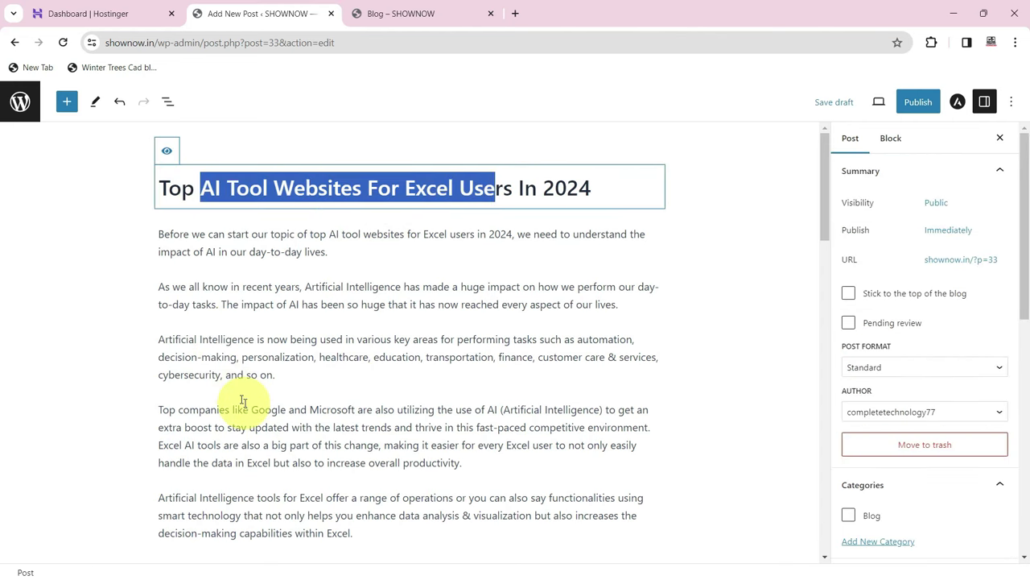
click(167, 445)
scroll(322, 421, down, 3)
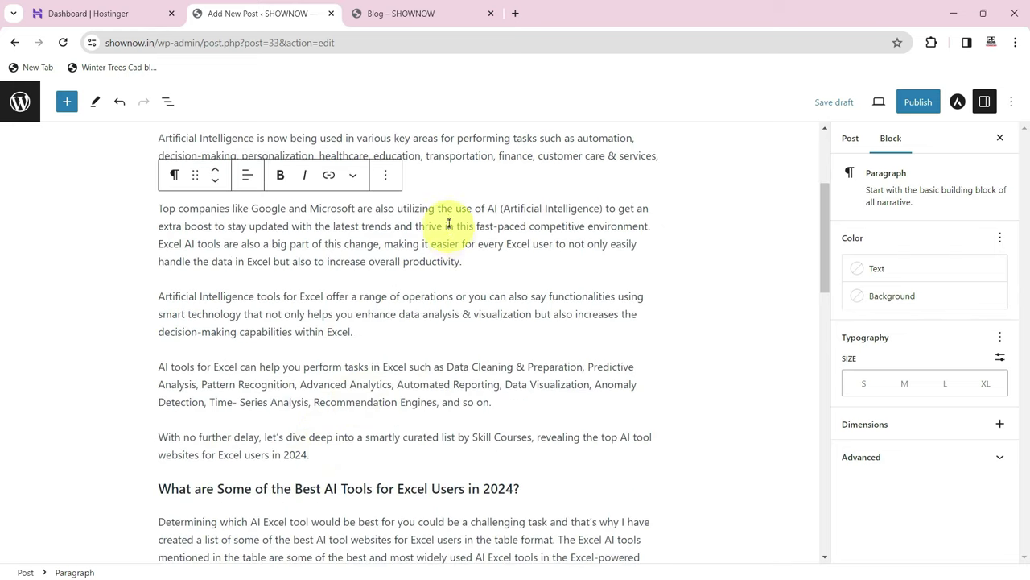
mouse_move(462, 208)
mouse_down()
mouse_move(502, 211)
mouse_move(458, 209)
mouse_up()
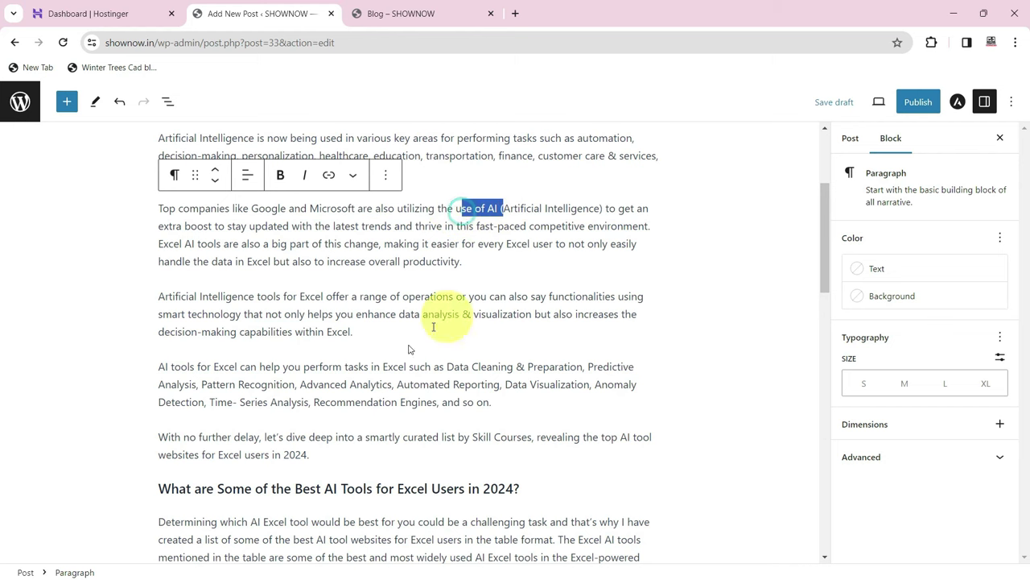
click(395, 350)
scroll(391, 391, down, 1)
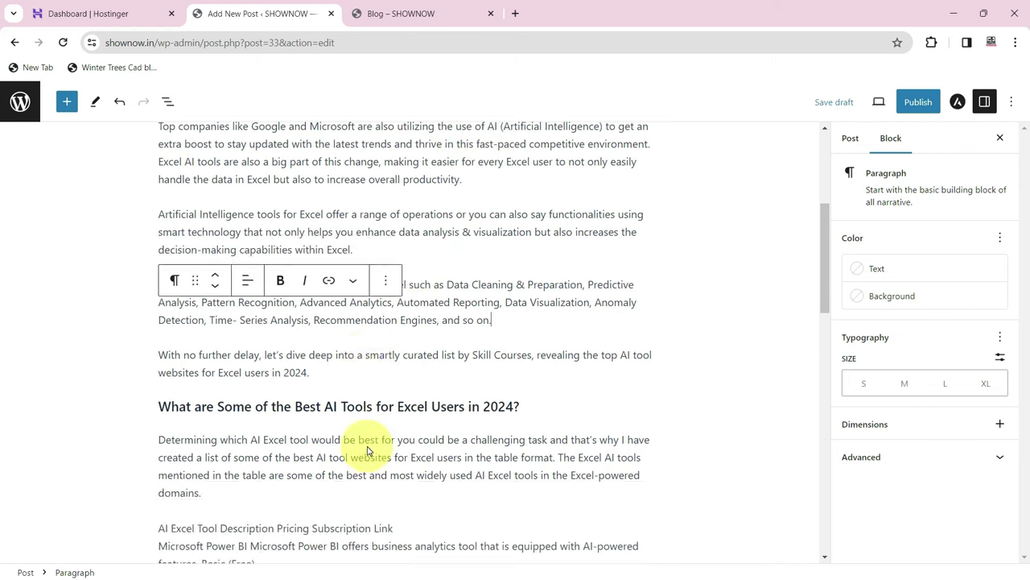
scroll(367, 451, down, 6)
scroll(364, 442, down, 3)
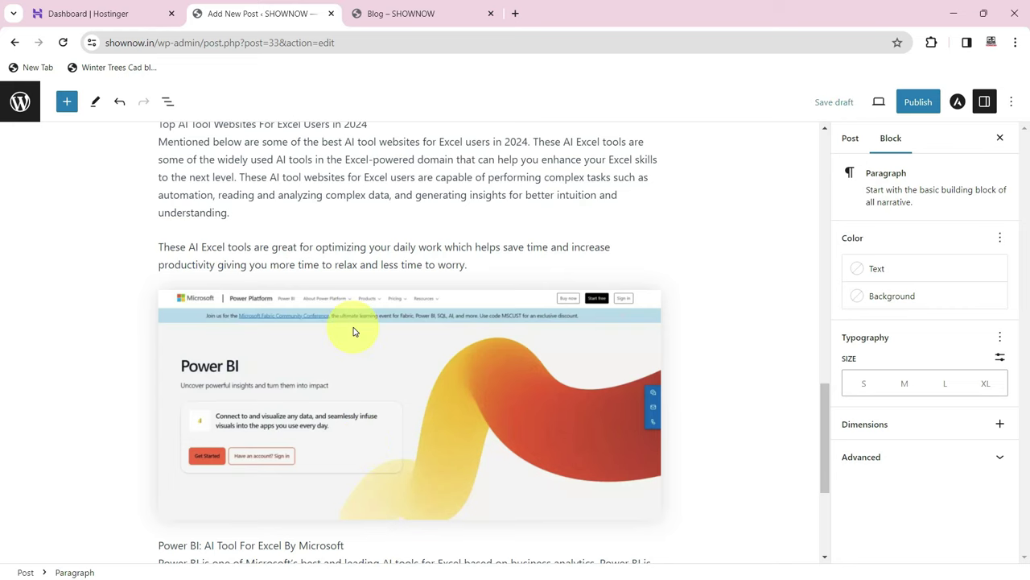
scroll(433, 256, up, 10)
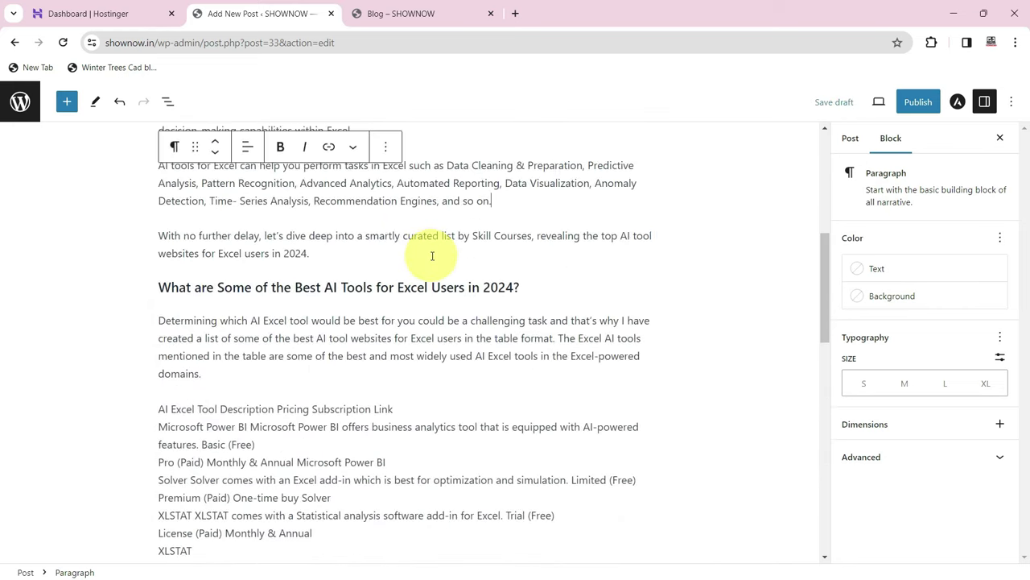
scroll(433, 256, up, 3)
click(392, 286)
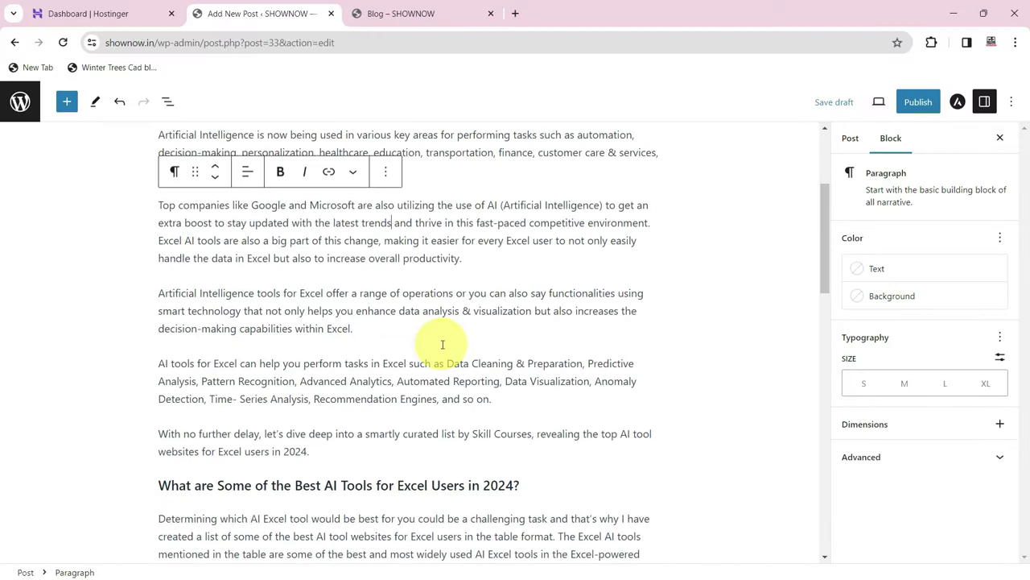
scroll(446, 346, down, 5)
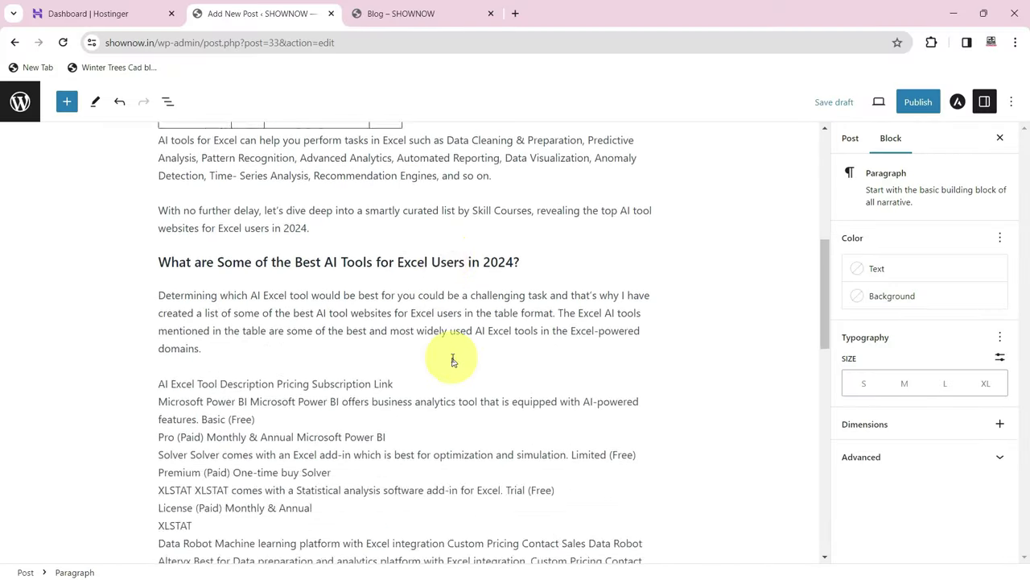
scroll(453, 361, down, 5)
scroll(453, 362, up, 15)
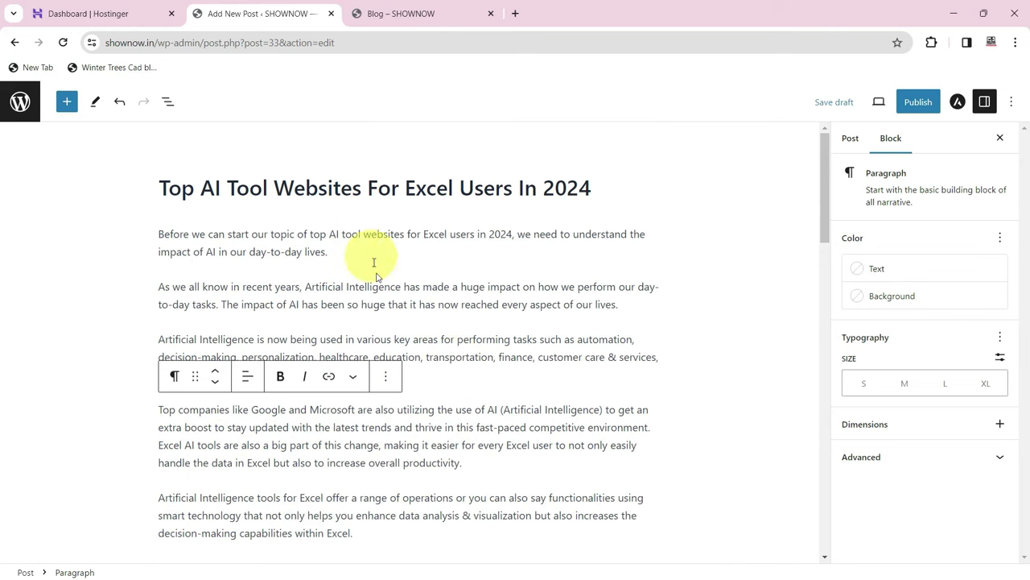
scroll(401, 330, down, 8)
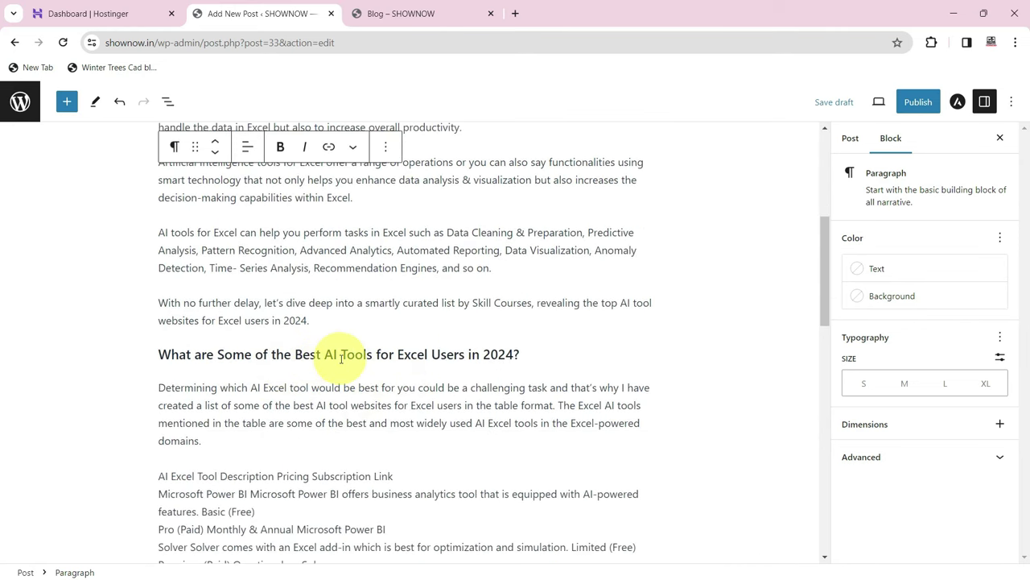
scroll(341, 358, down, 11)
scroll(373, 361, up, 15)
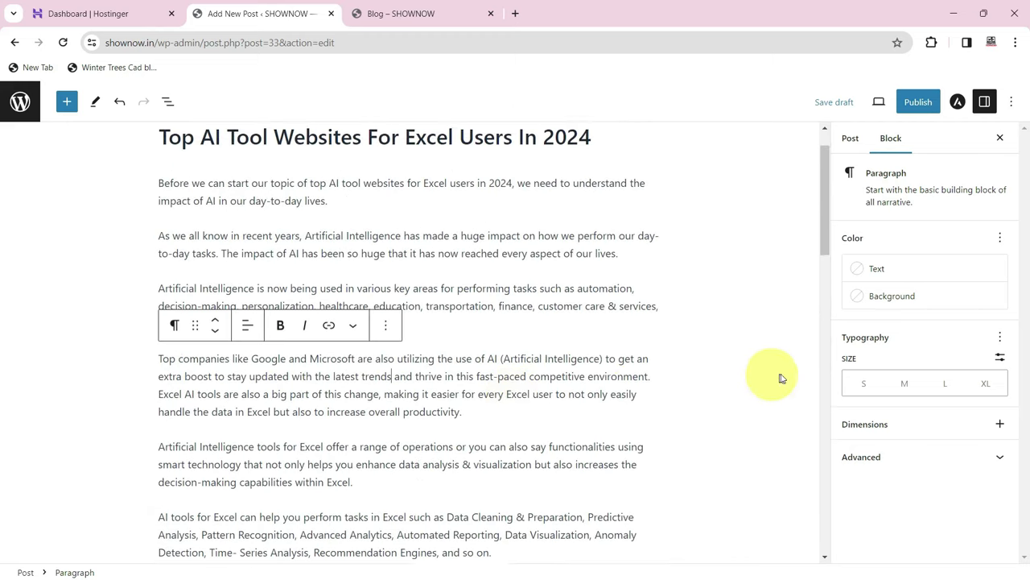
scroll(780, 378, up, 1)
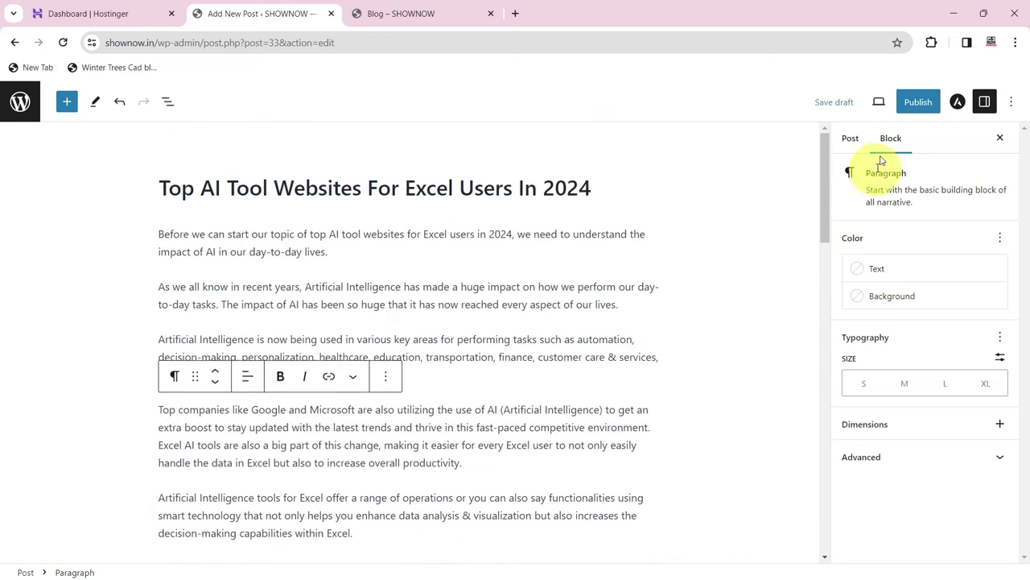
click(880, 105)
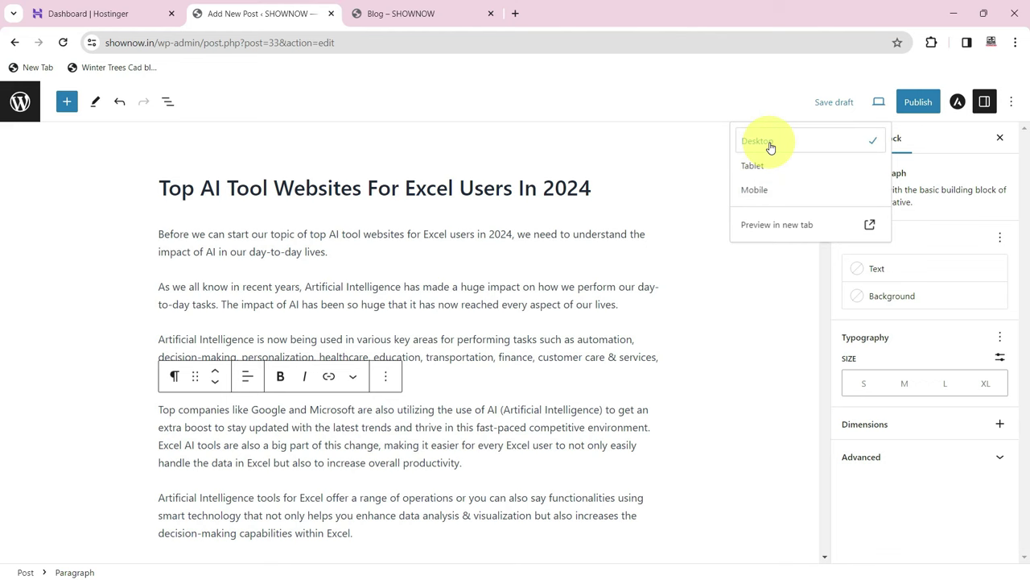
click(762, 233)
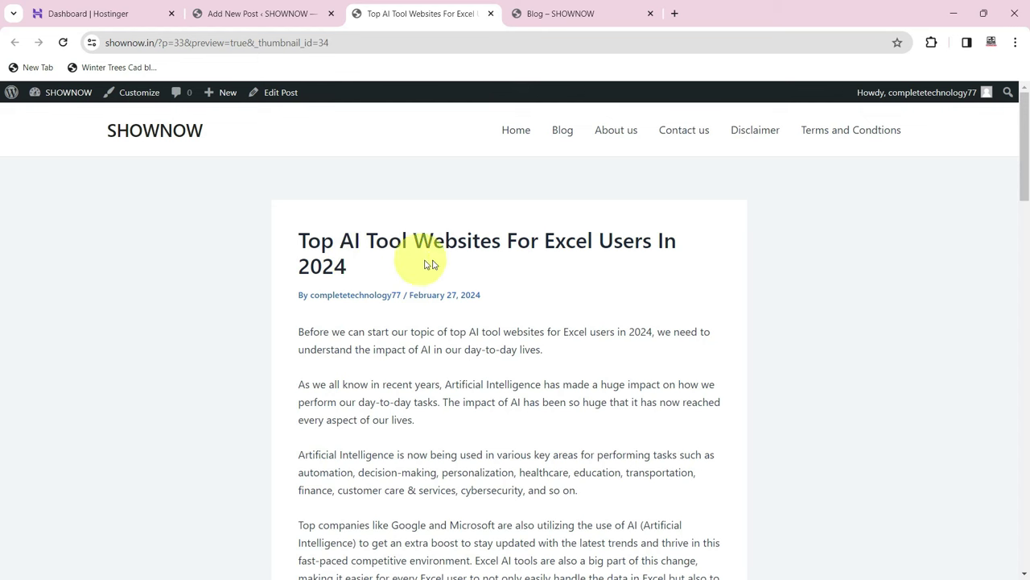
scroll(586, 266, down, 1)
scroll(413, 258, up, 2)
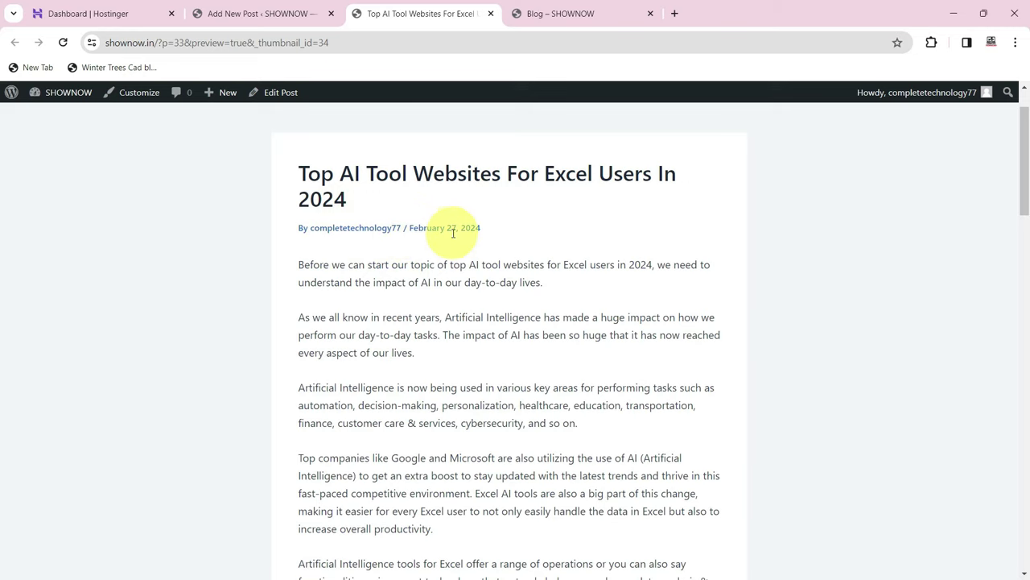
scroll(458, 250, down, 9)
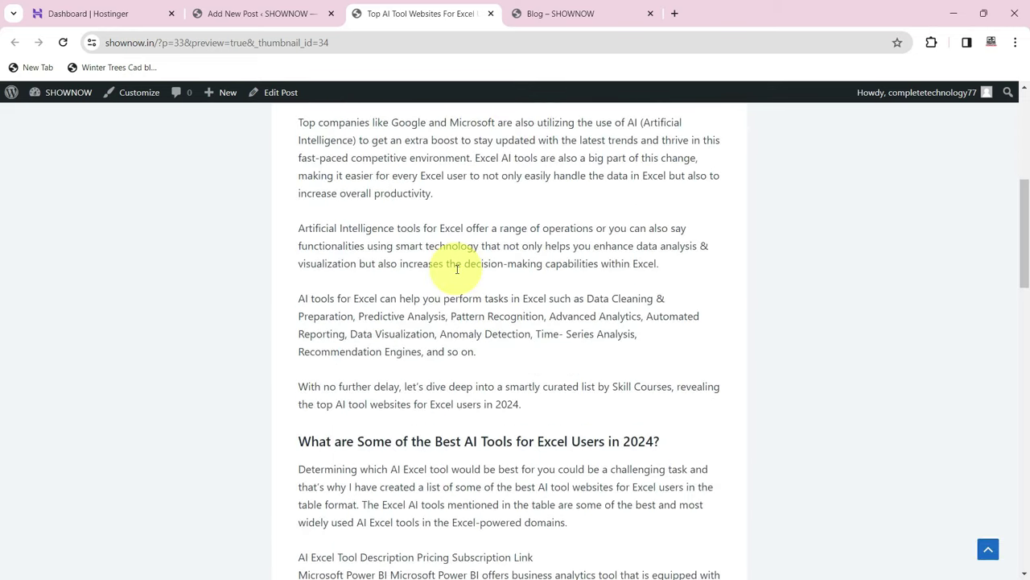
scroll(456, 269, down, 8)
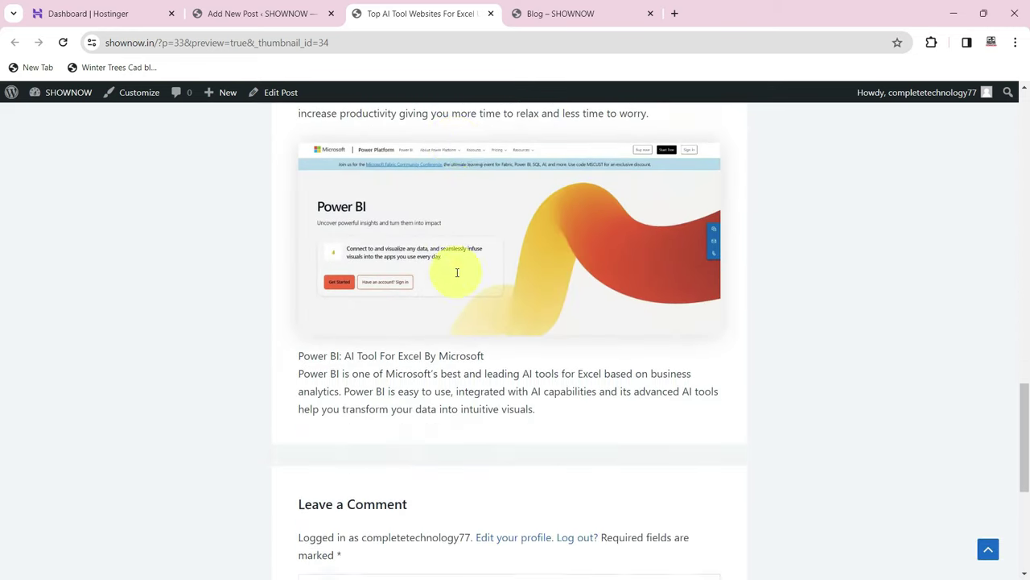
scroll(457, 274, down, 2)
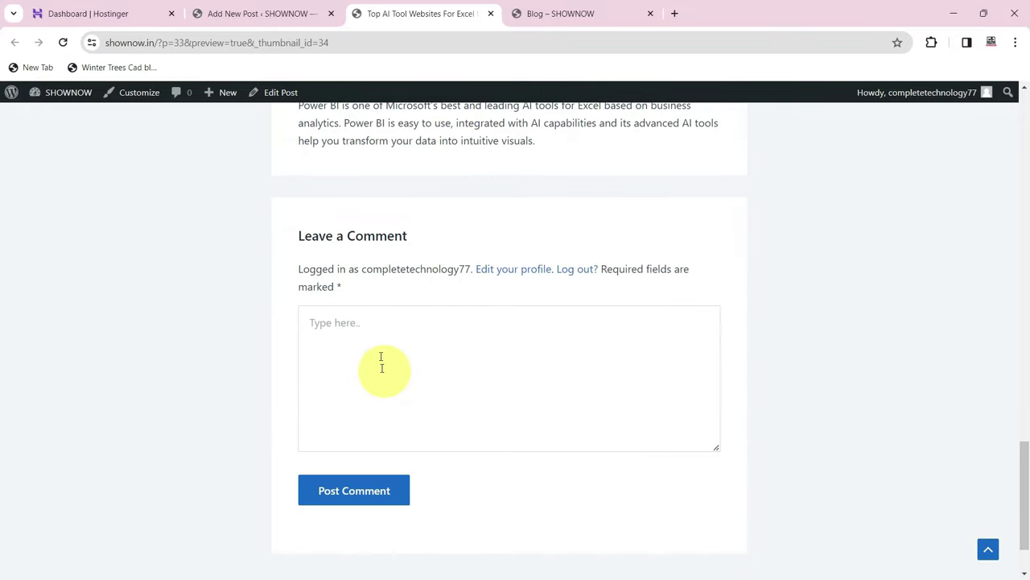
scroll(520, 335, up, 20)
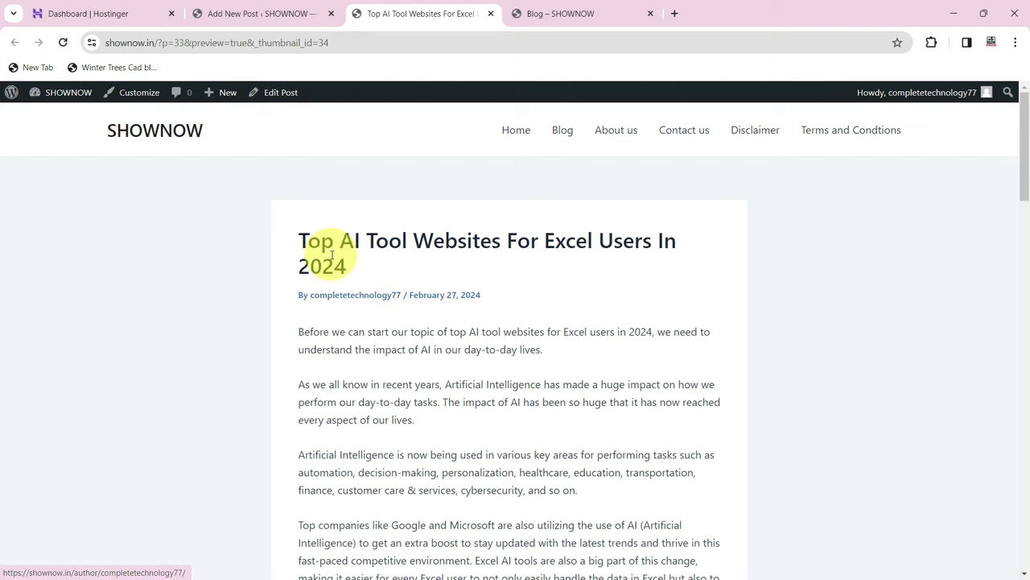
- Open the administrator's profile for editing from the Users menu
click(229, 19)
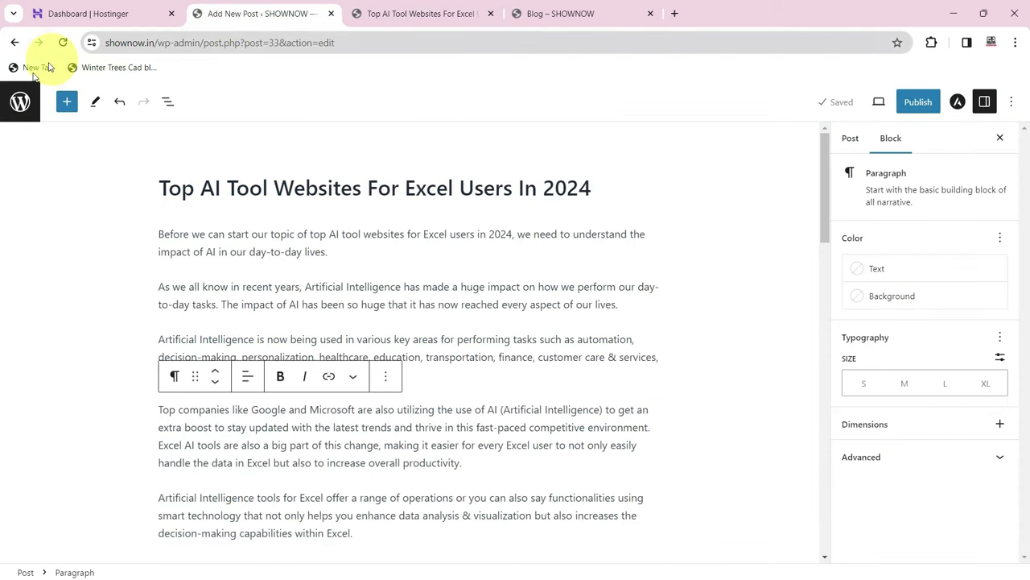
click(19, 103)
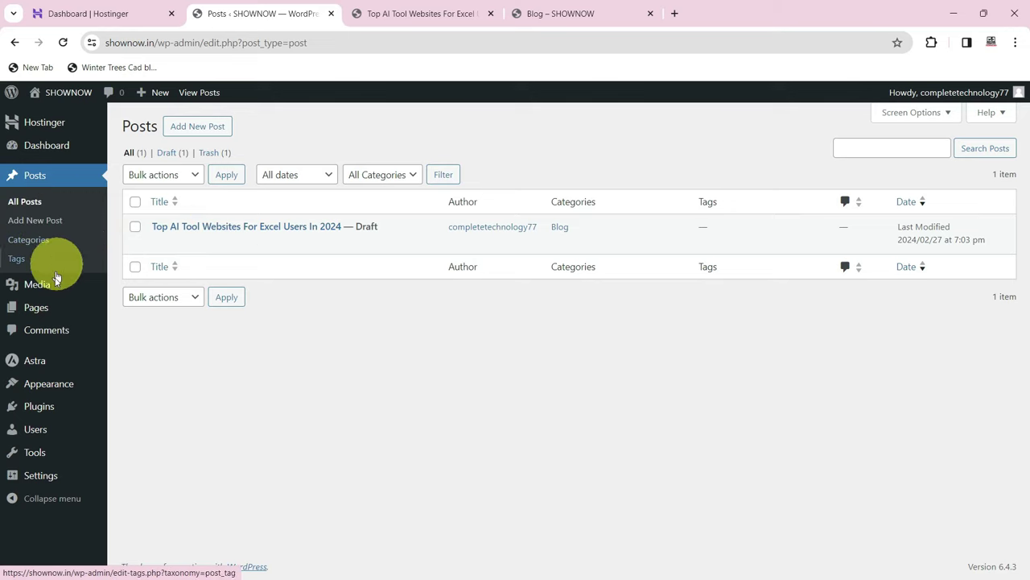
mouse_move(41, 430)
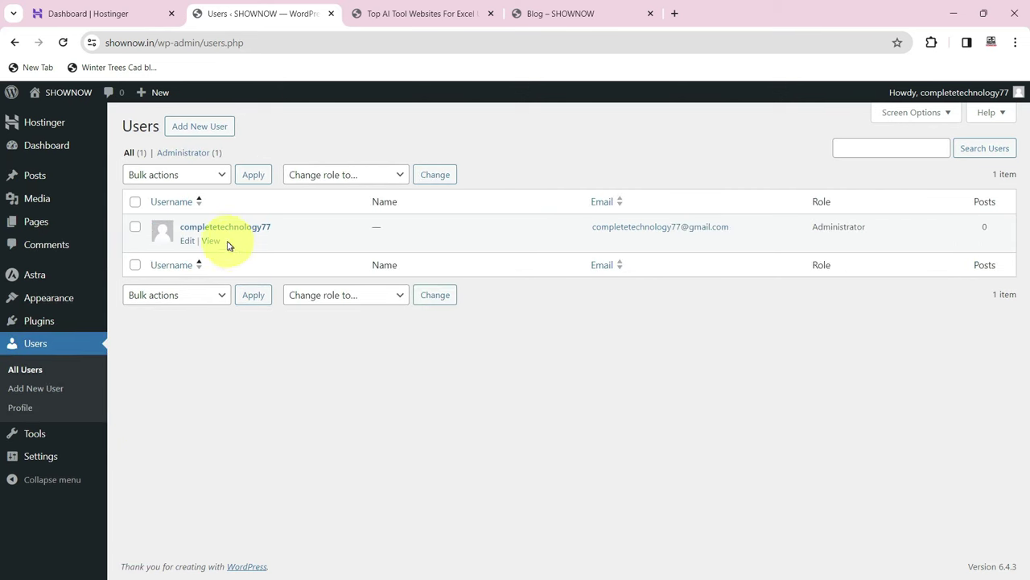
click(186, 242)
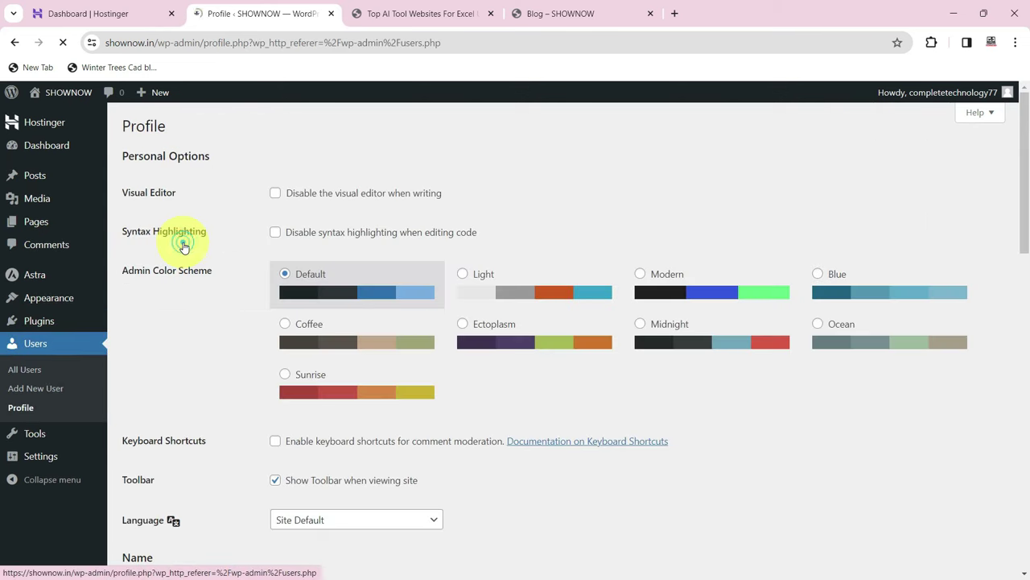
scroll(302, 276, down, 5)
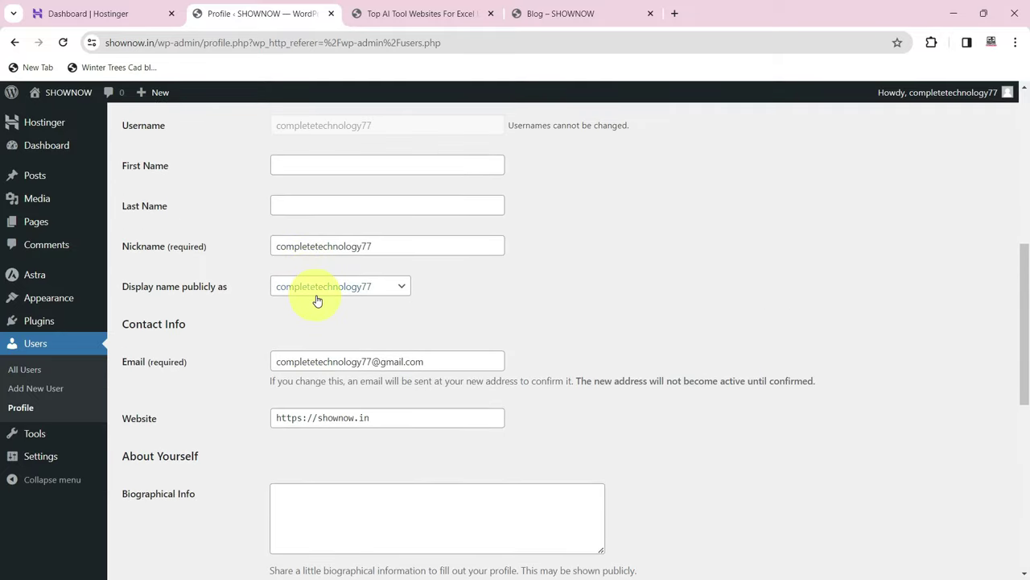
- Enter first and last names, show the full name publicly, and update the profile
click(295, 167)
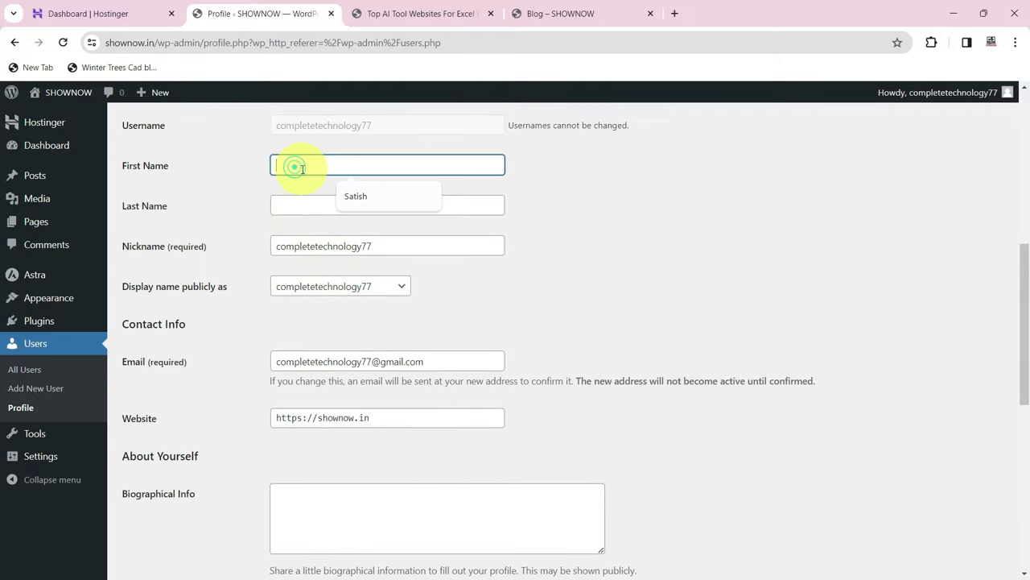
click(362, 202)
click(311, 208)
click(363, 234)
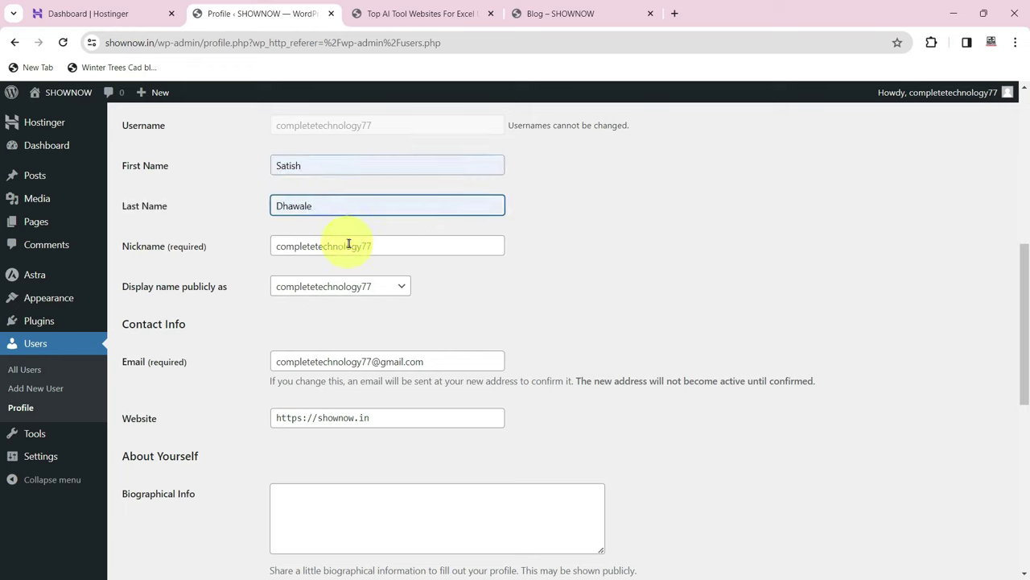
click(391, 286)
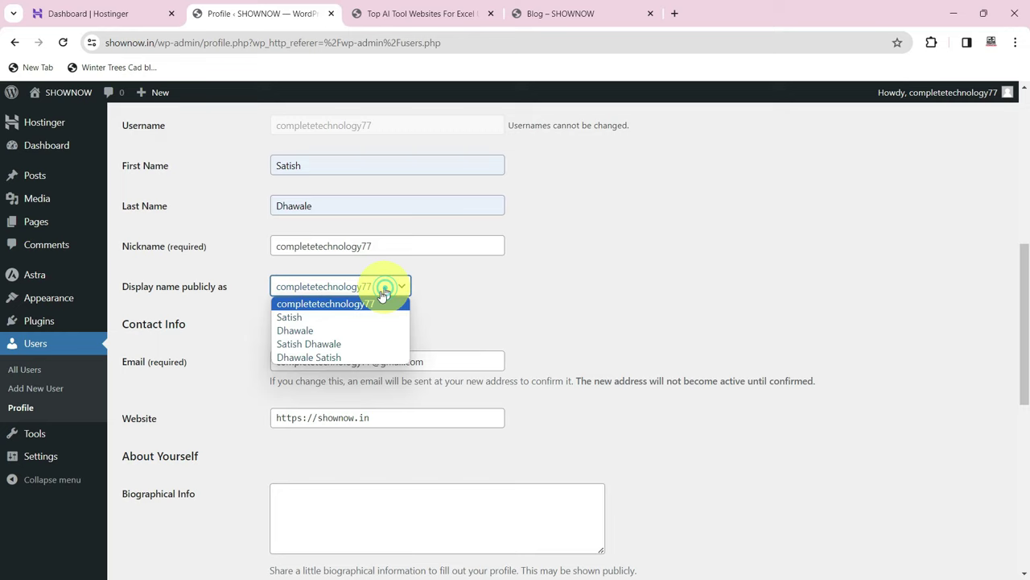
click(329, 348)
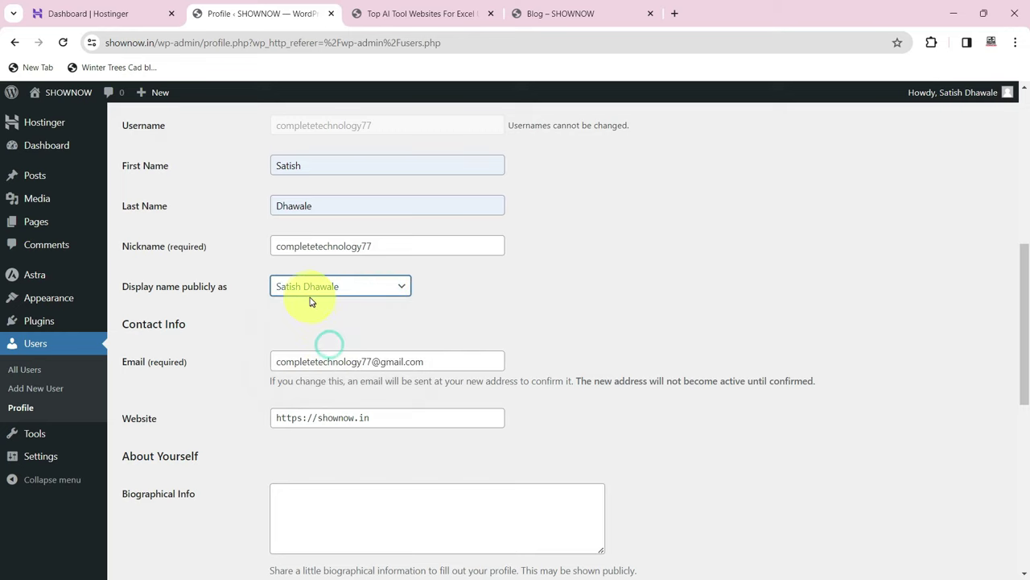
scroll(368, 292, down, 7)
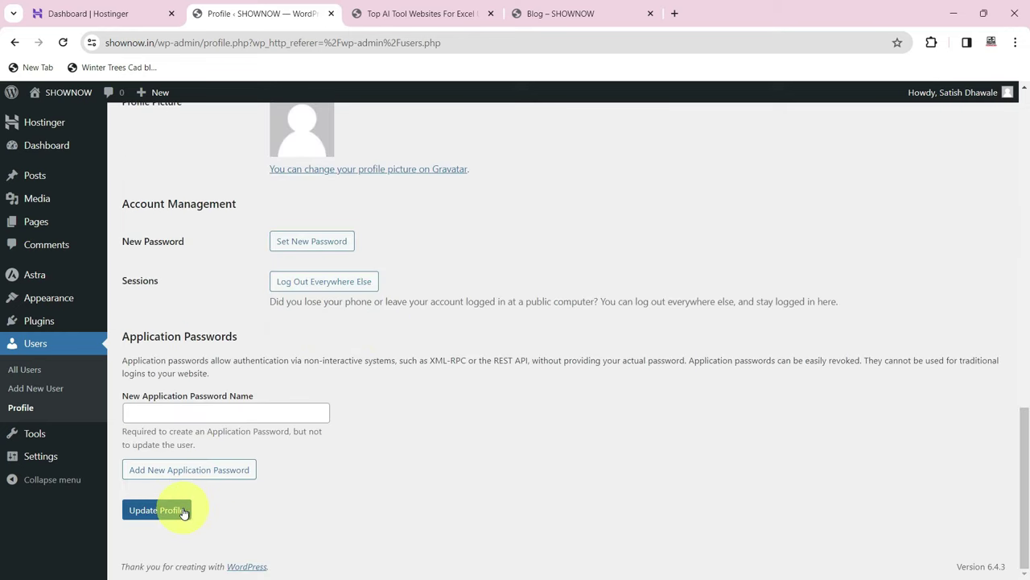
click(181, 510)
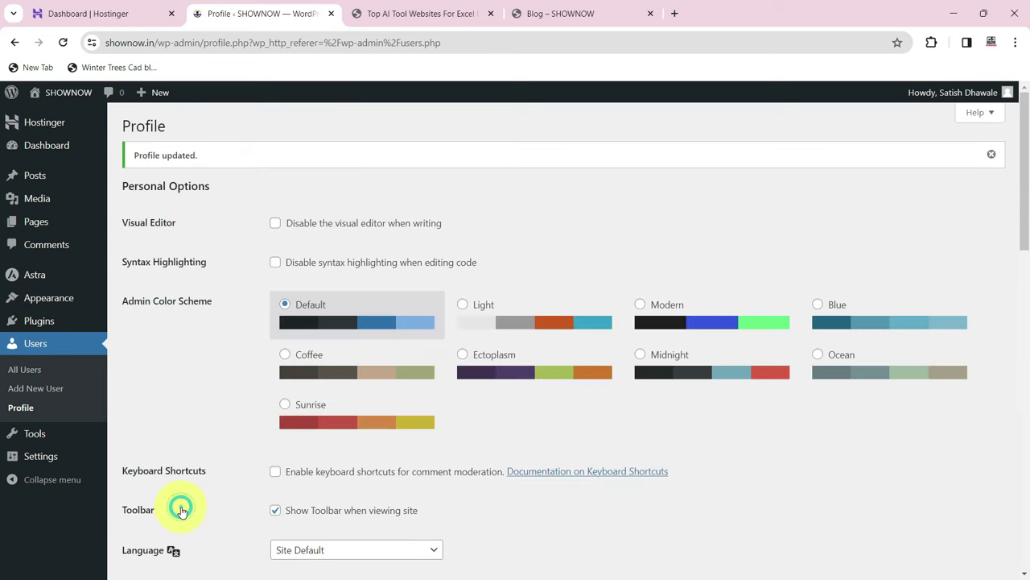
- Reload the post preview to check it credits the author's new full name
click(416, 15)
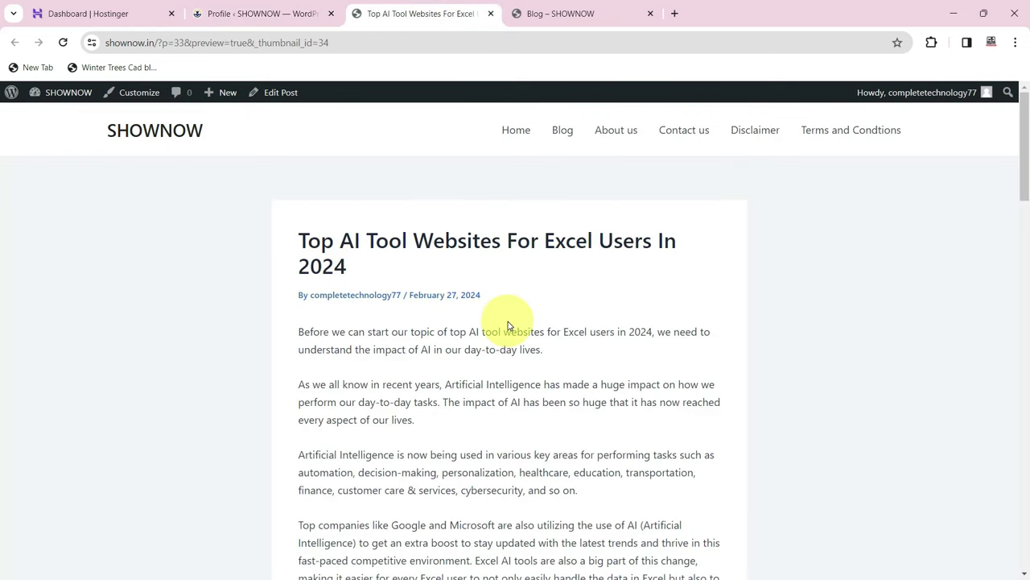
key(F5)
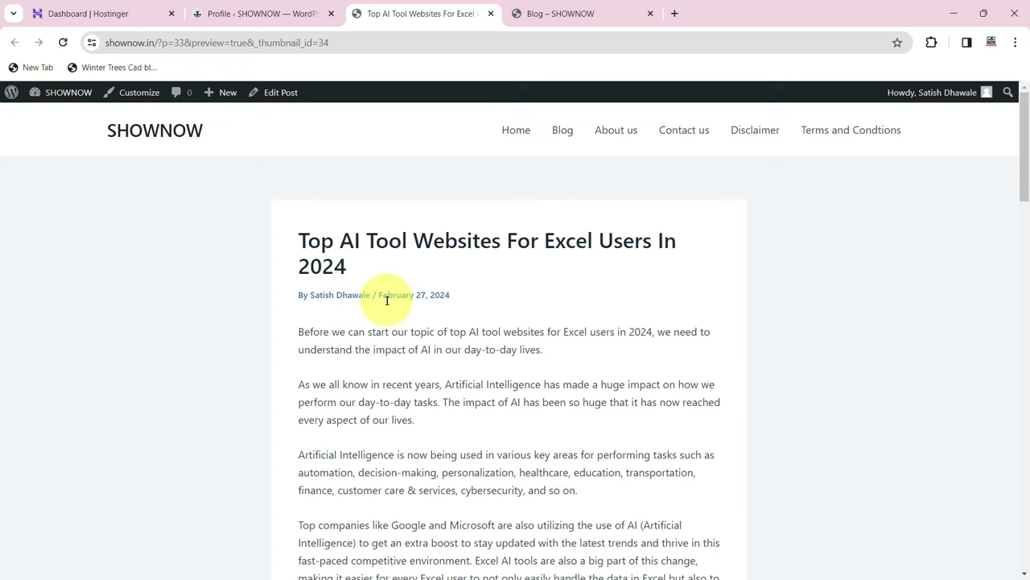
click(241, 14)
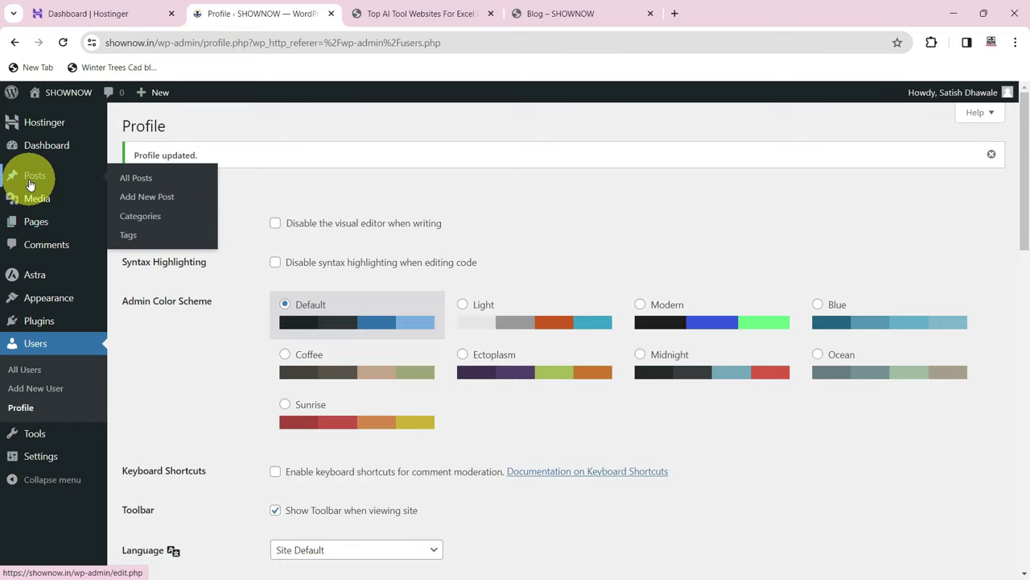
- Open the Posts list to reach the 'Top AI Tool Websites For Excel Users In 2024' draft
click(34, 180)
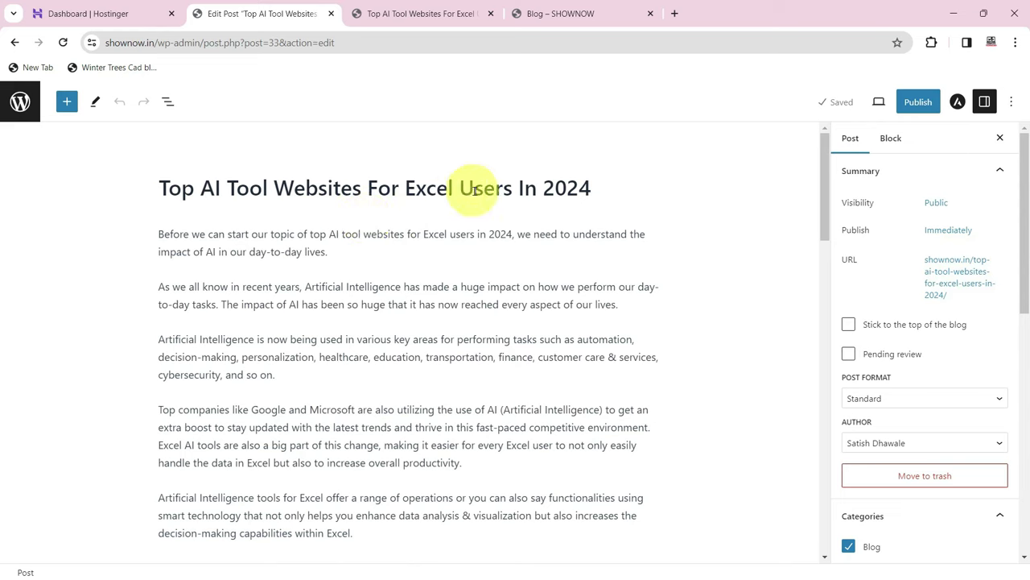
- Shorten the post slug to top-ai-tool-for-excel
click(954, 282)
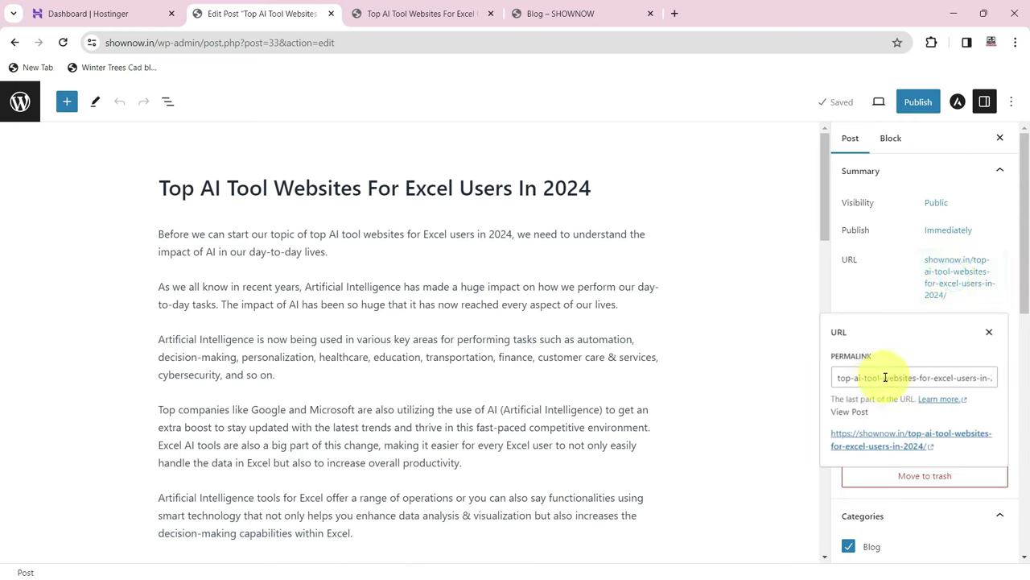
mouse_move(884, 378)
mouse_down()
mouse_move(942, 378)
mouse_move(900, 384)
mouse_up()
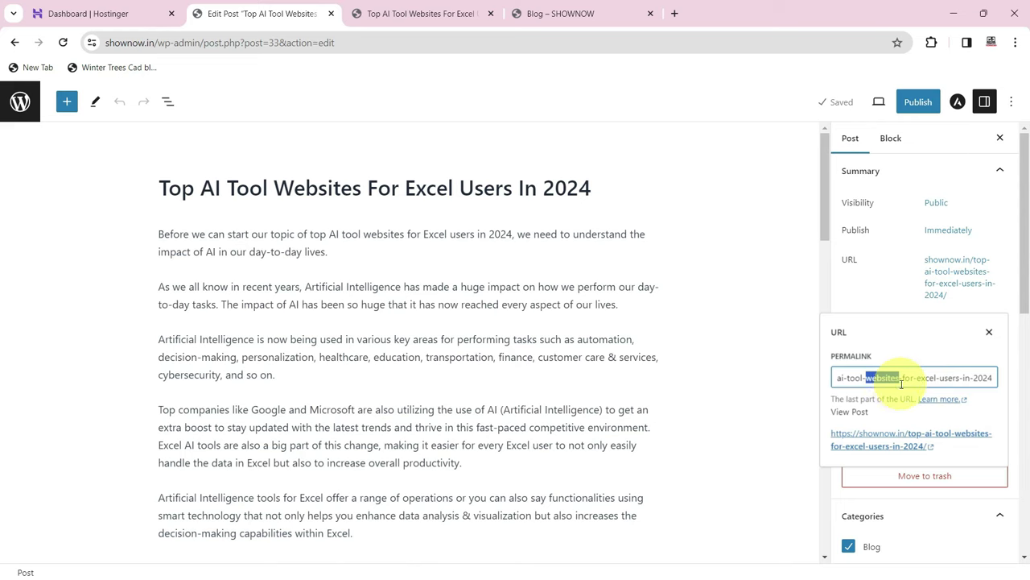
key(BackSpace)
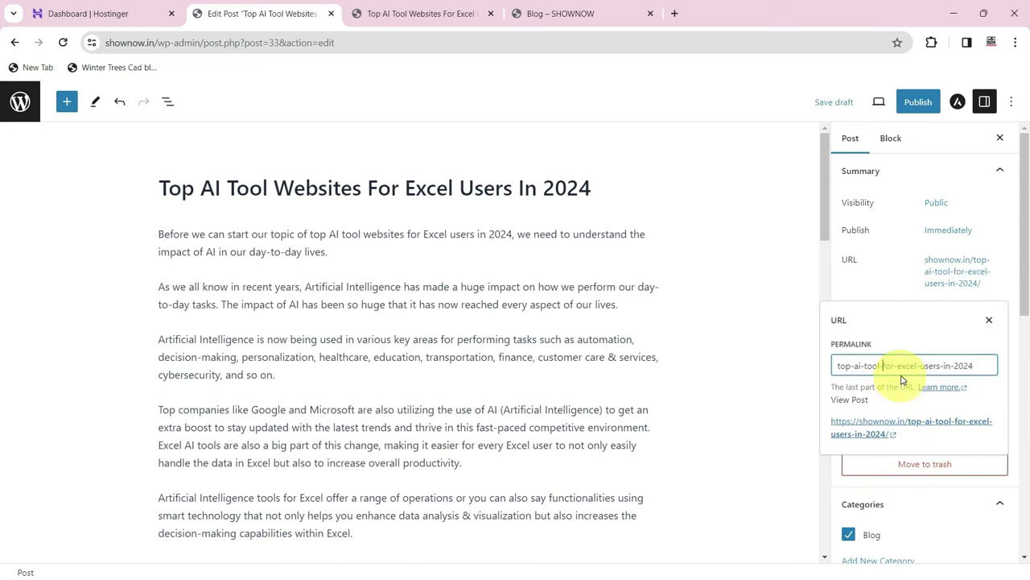
drag(921, 365, 1017, 375)
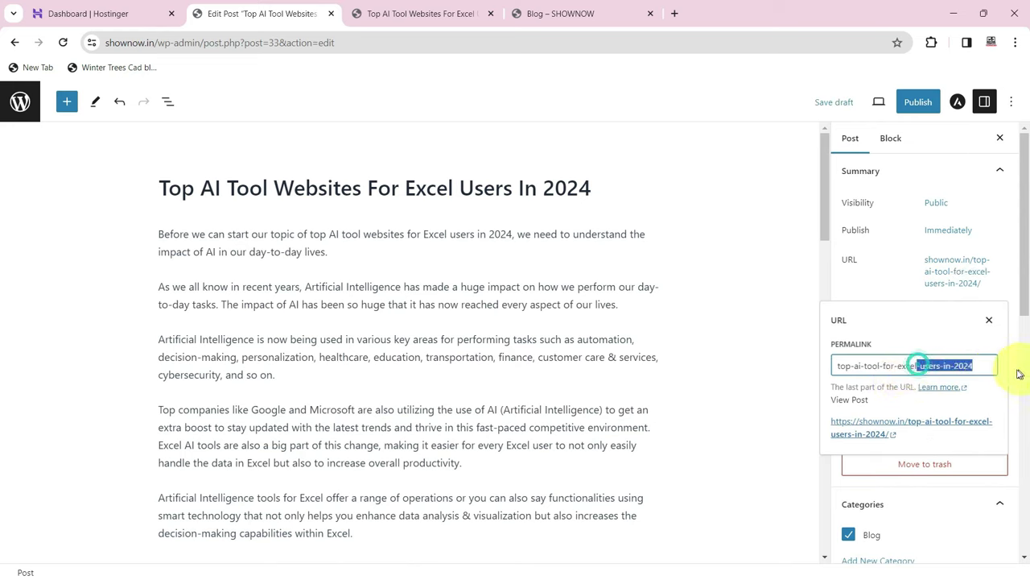
key(BackSpace)
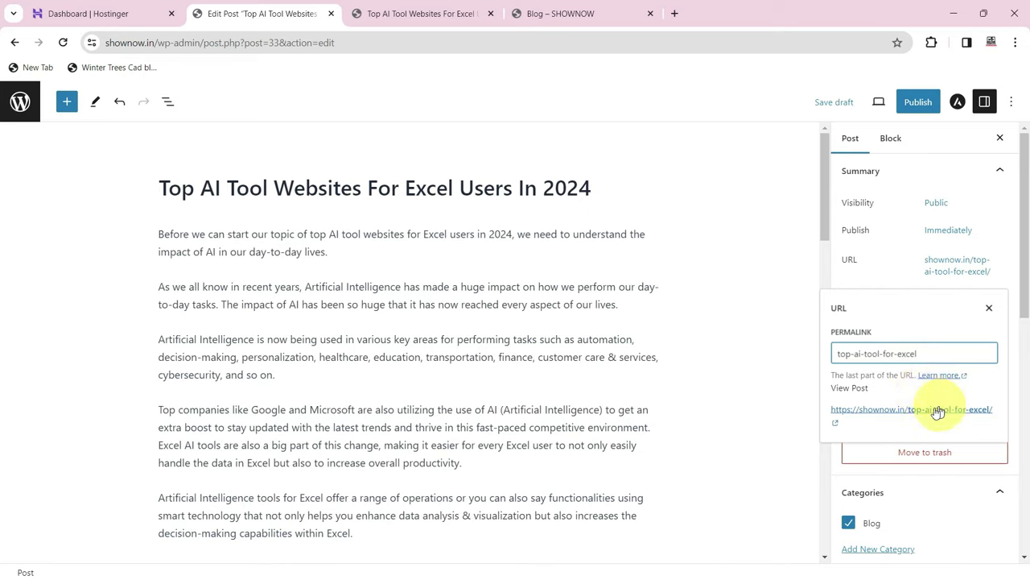
click(877, 271)
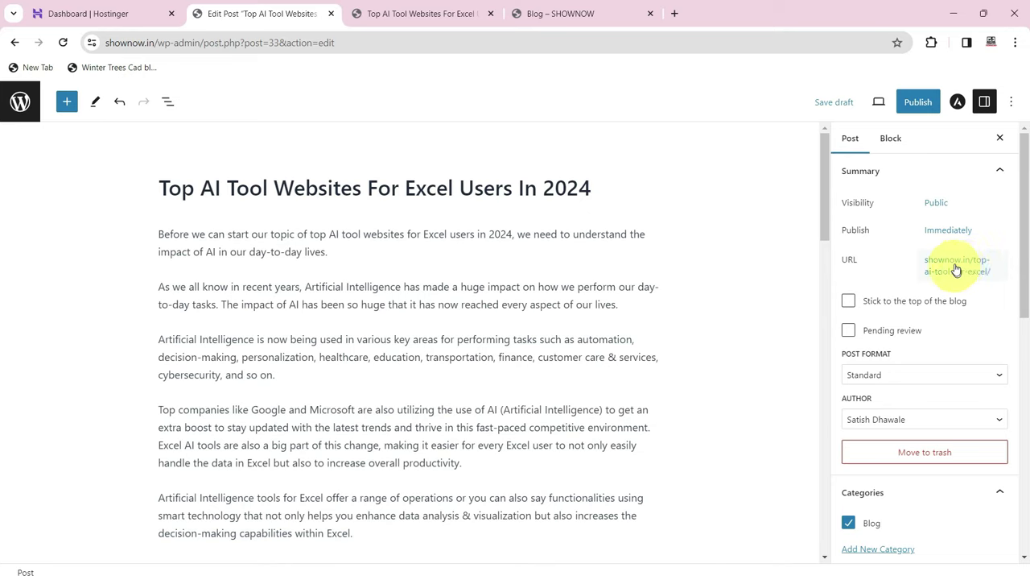
- Publish the post, copy its live address, and open a new Incognito window
click(916, 104)
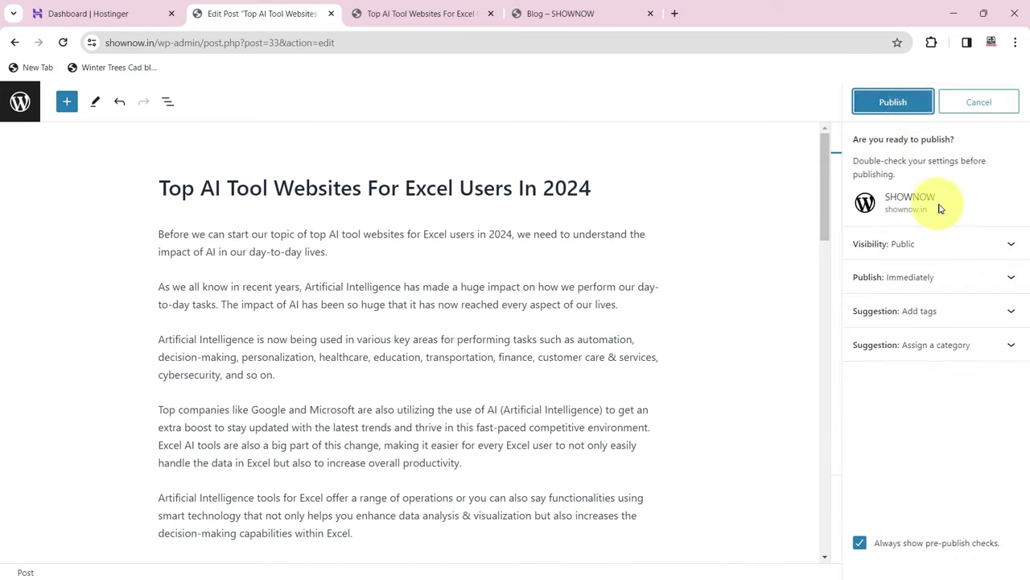
click(920, 108)
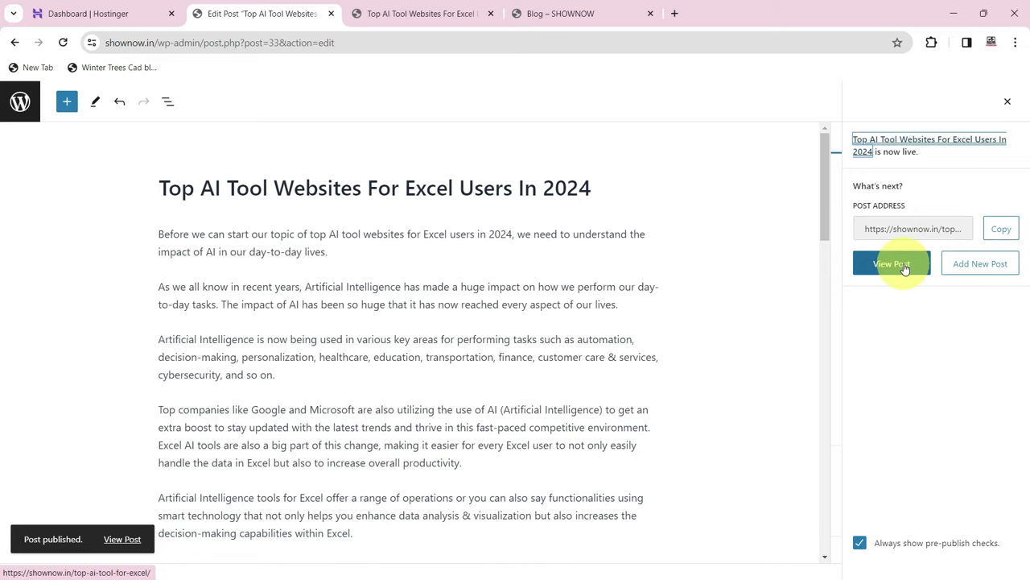
click(1003, 229)
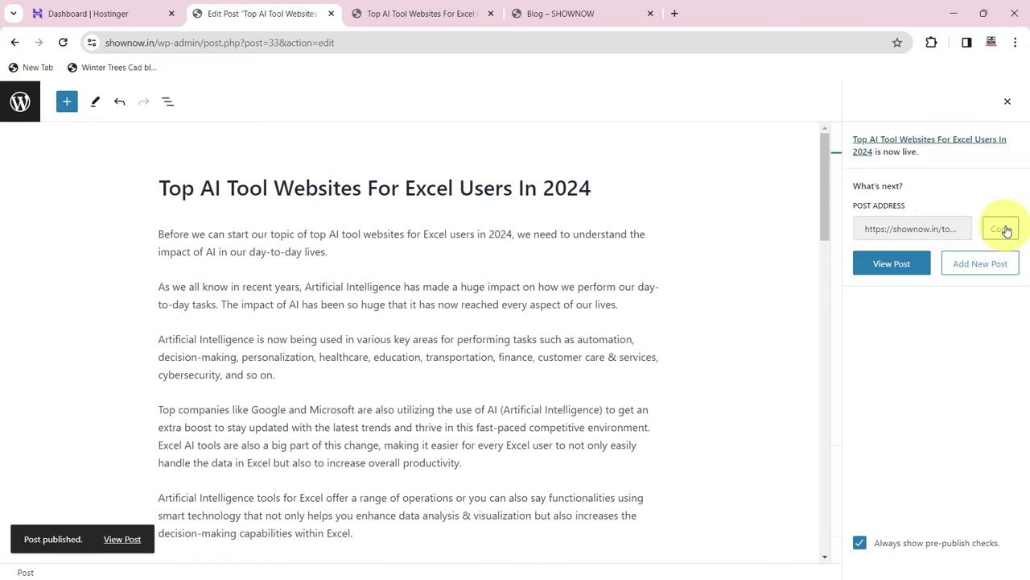
click(1014, 42)
click(915, 109)
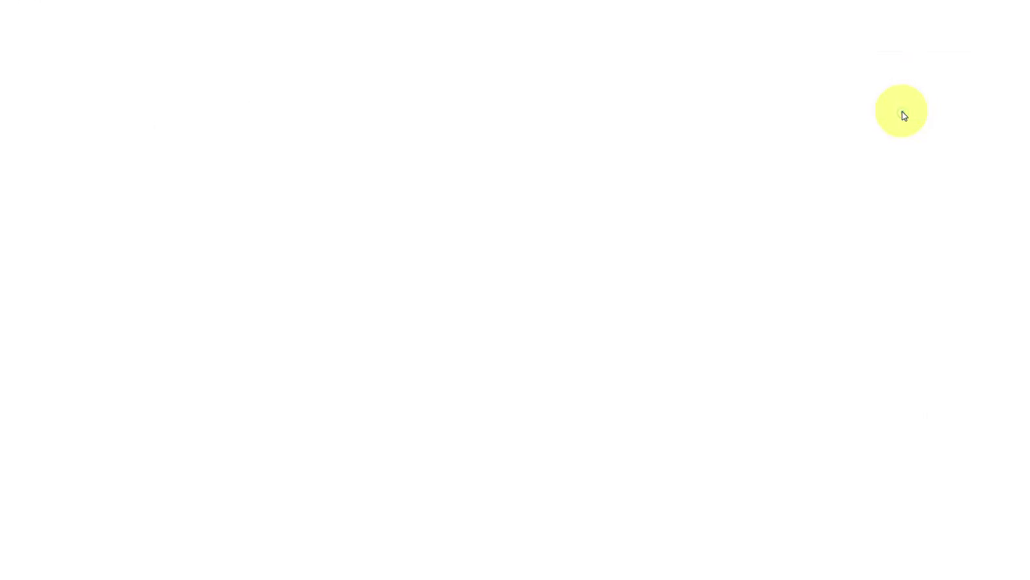
- Load the post URL in Incognito, reopen it from the Blog listing, then return Home
key(ctrl+v)
key(Return)
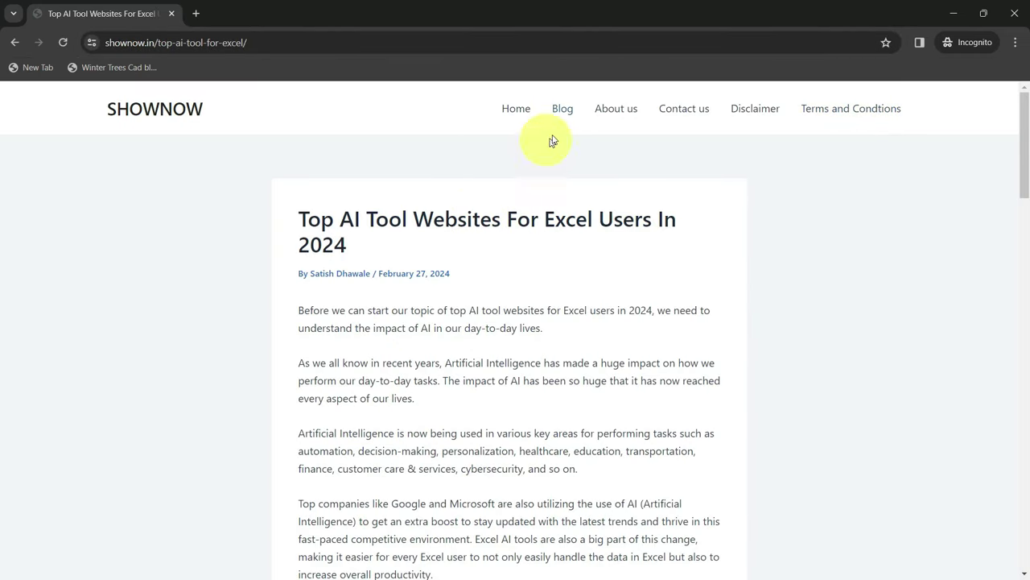
click(563, 110)
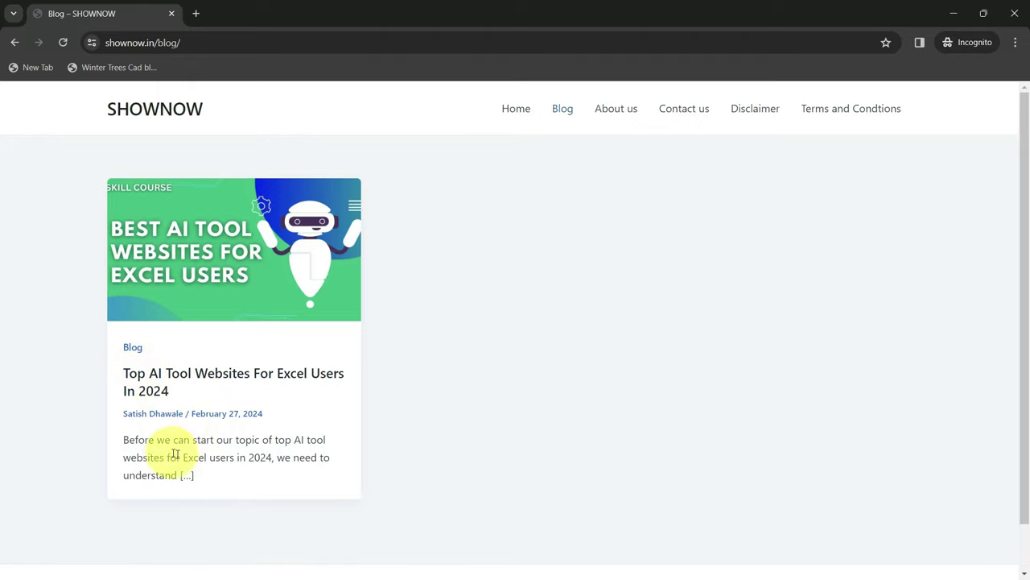
click(178, 378)
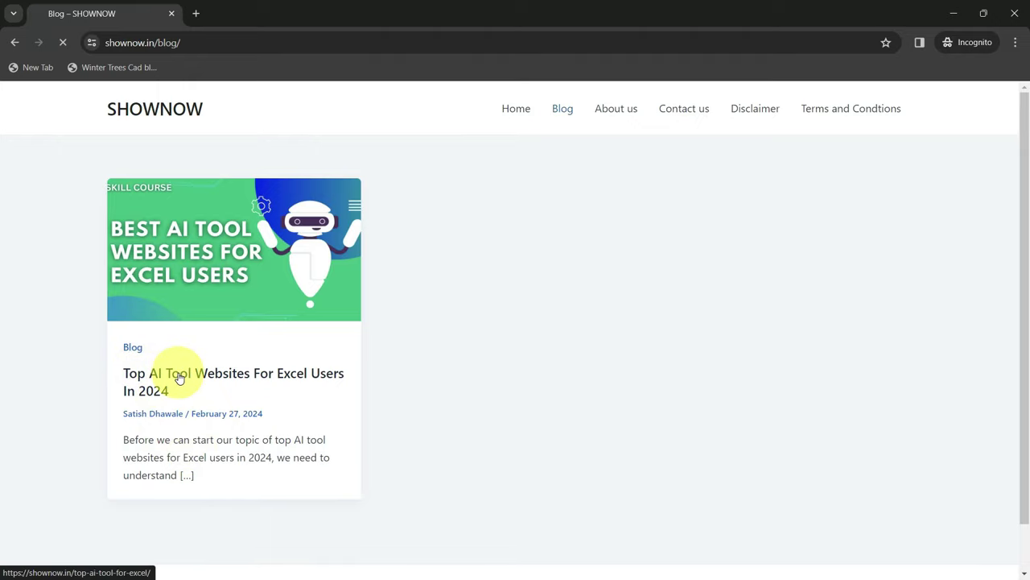
scroll(450, 382, down, 5)
scroll(458, 390, down, 4)
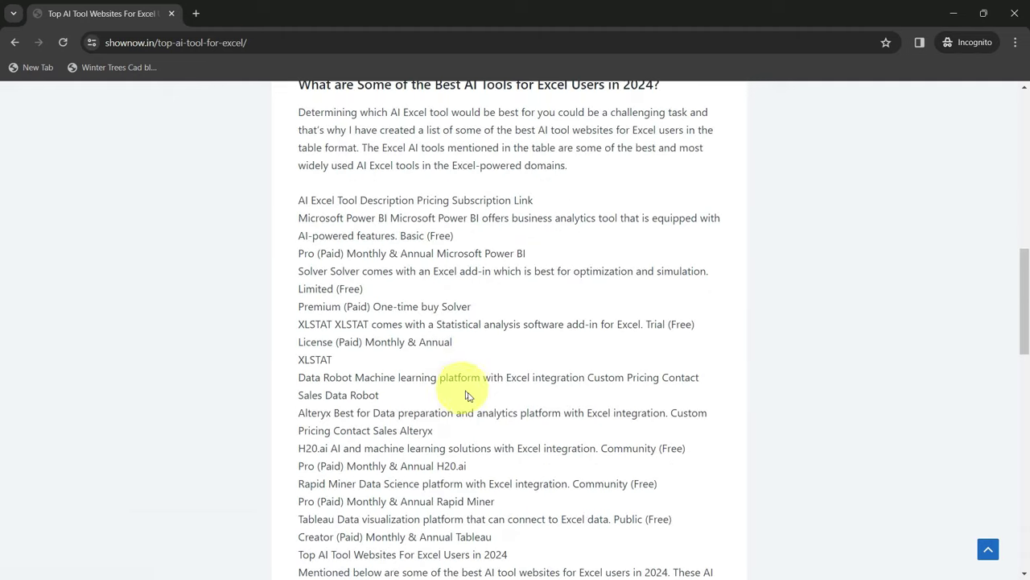
scroll(474, 395, up, 9)
click(525, 117)
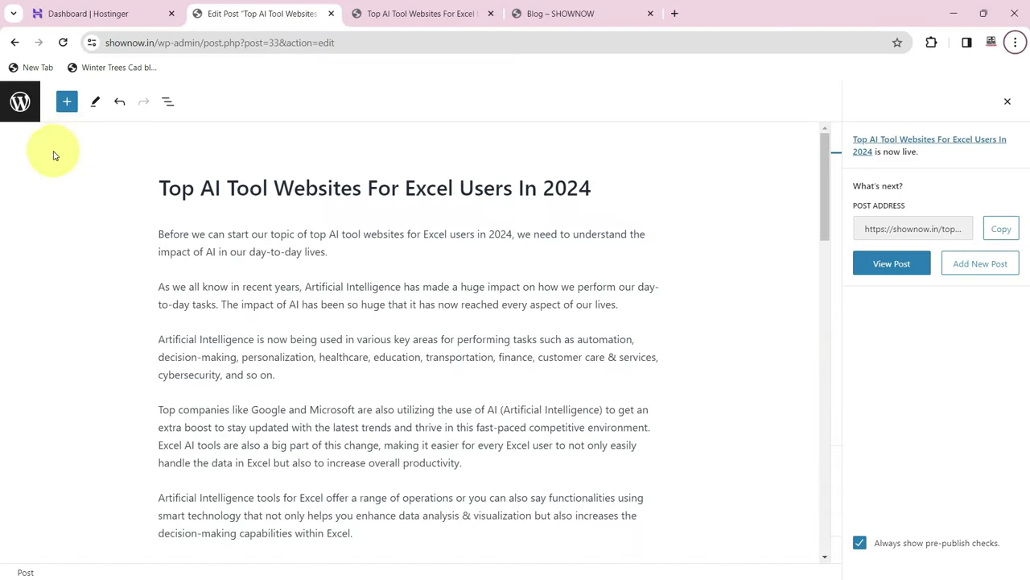
- Look through Posts, Pages and the Home page editor, then view Installed Plugins, listing only Hostinger 2.0.8
click(19, 103)
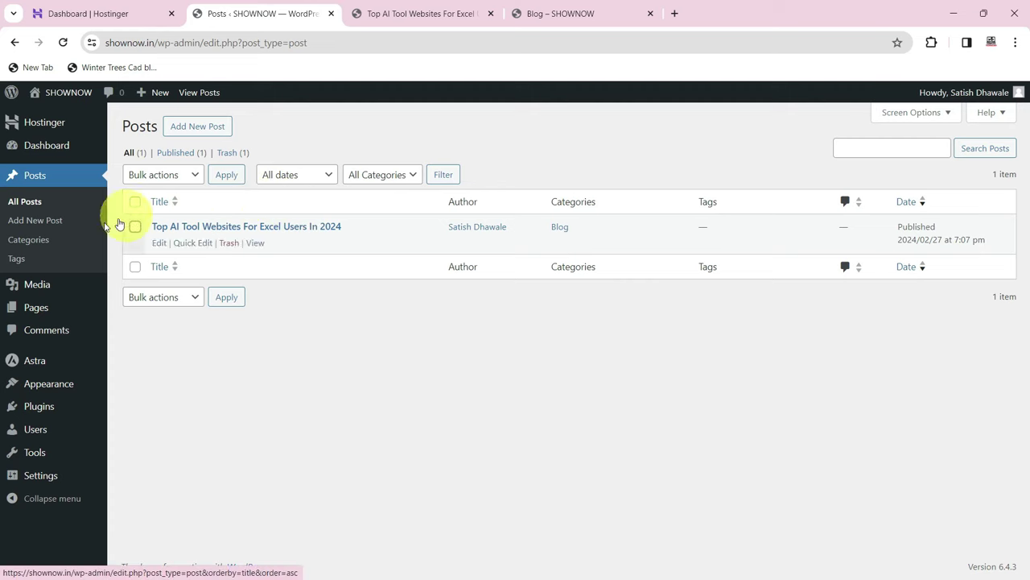
click(36, 306)
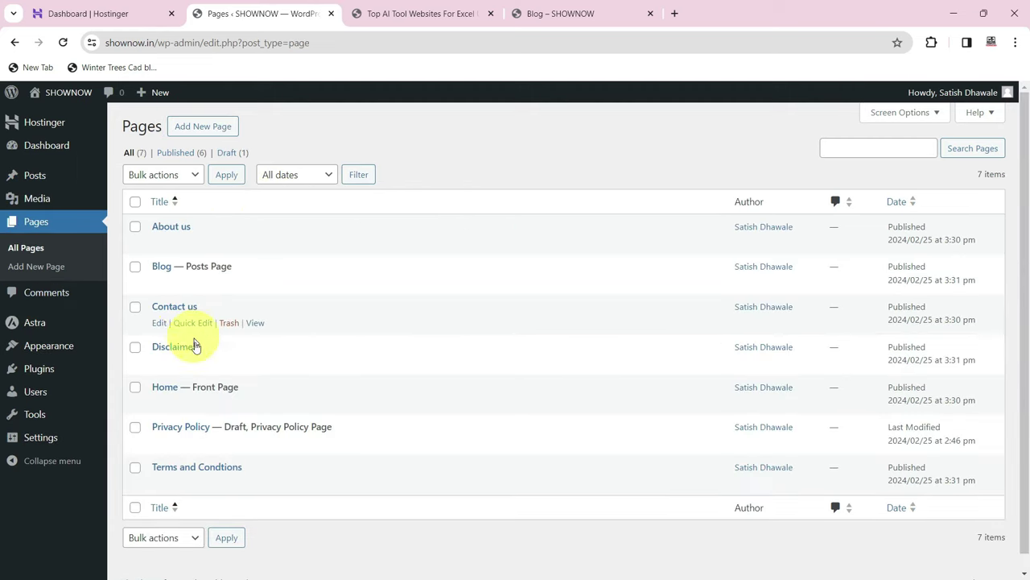
click(160, 404)
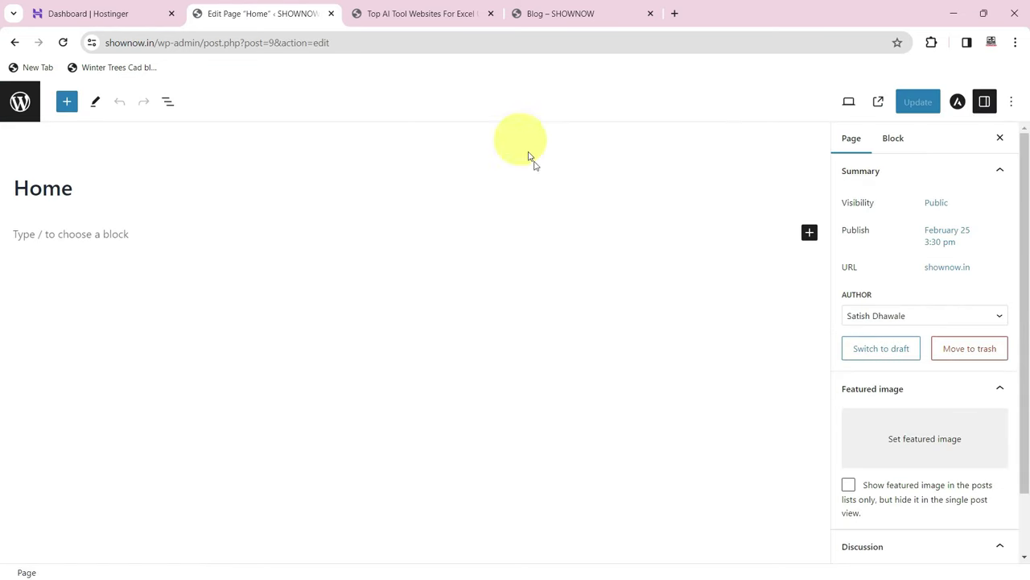
click(14, 42)
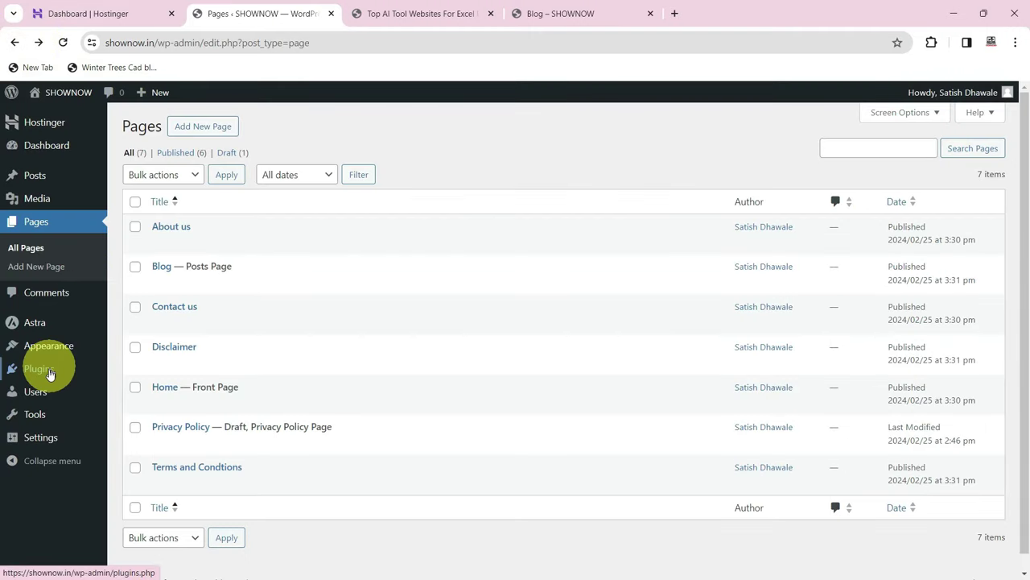
mouse_move(48, 377)
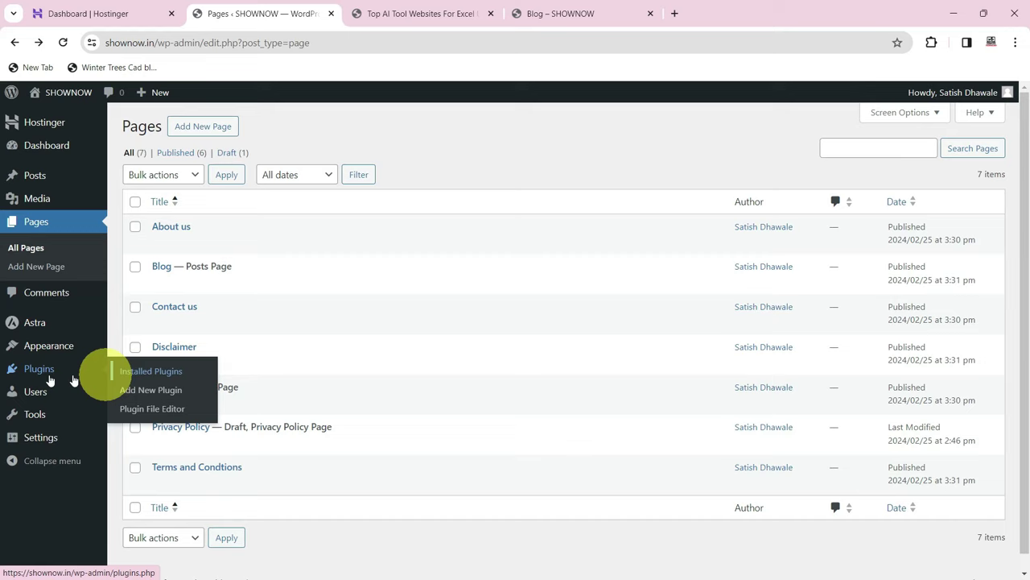
click(151, 372)
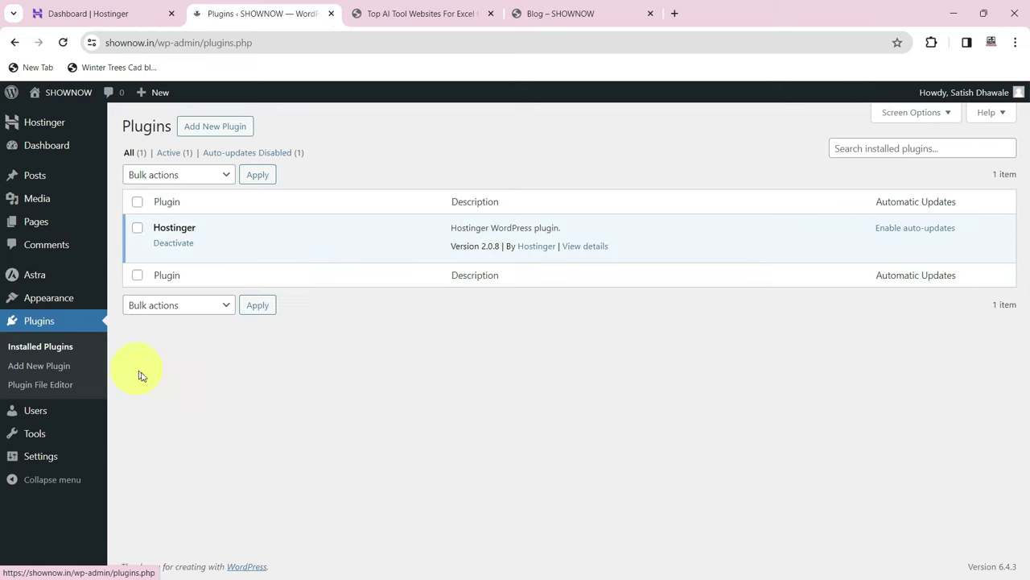
- Search new plugins for 'elementor', then install and activate Elementor Website Builder
click(223, 127)
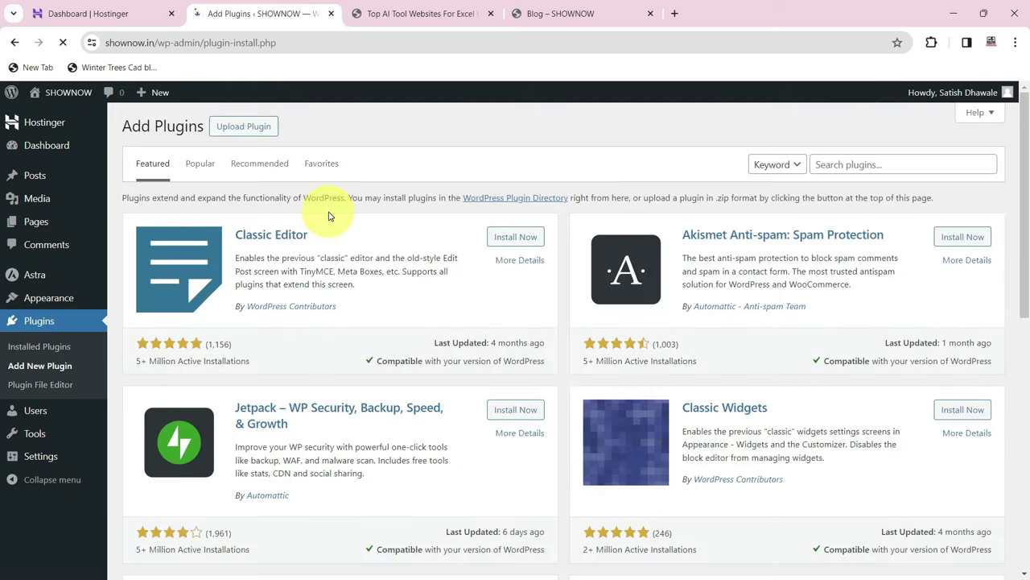
click(832, 166)
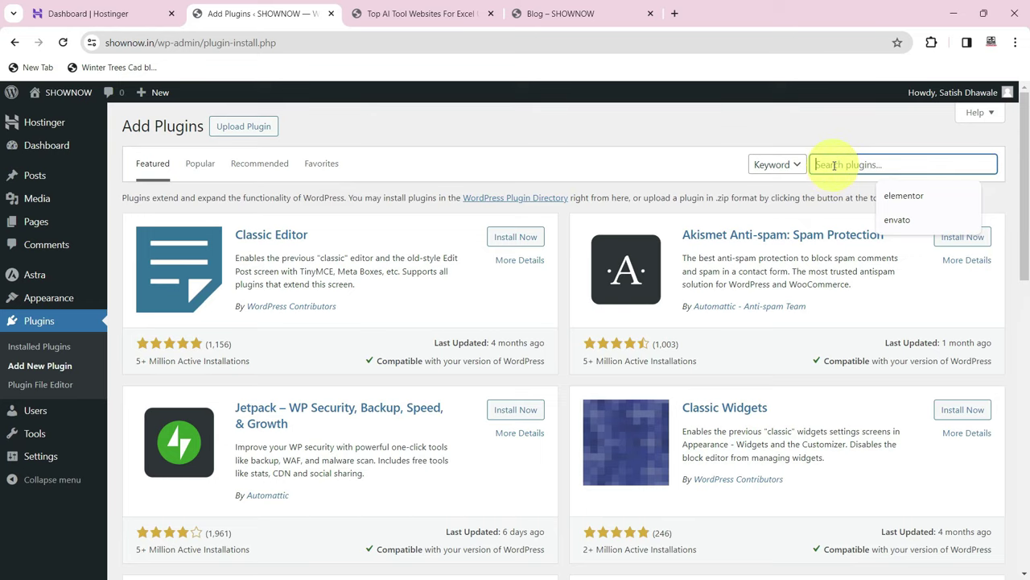
text(elemen)
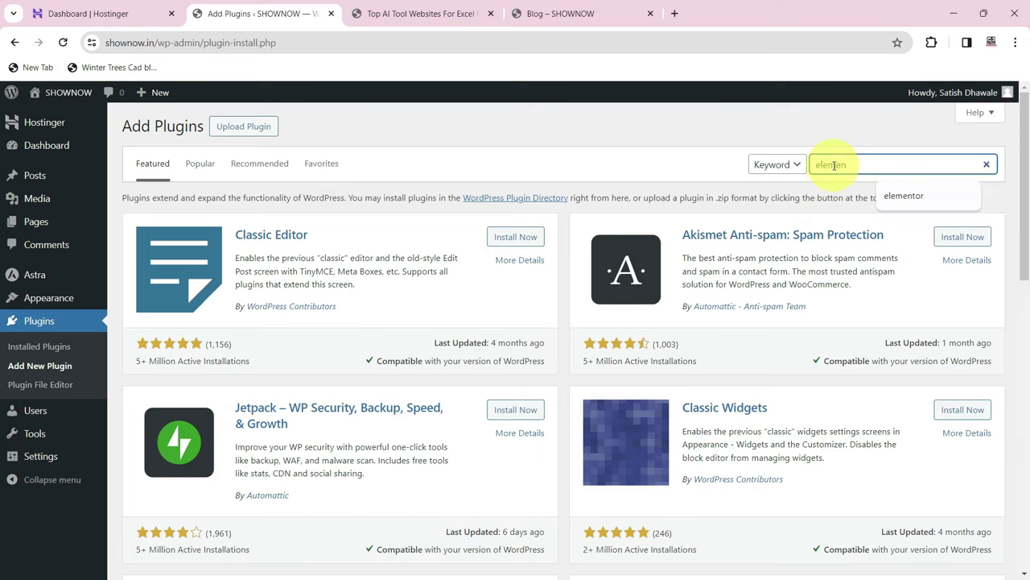
text(tor)
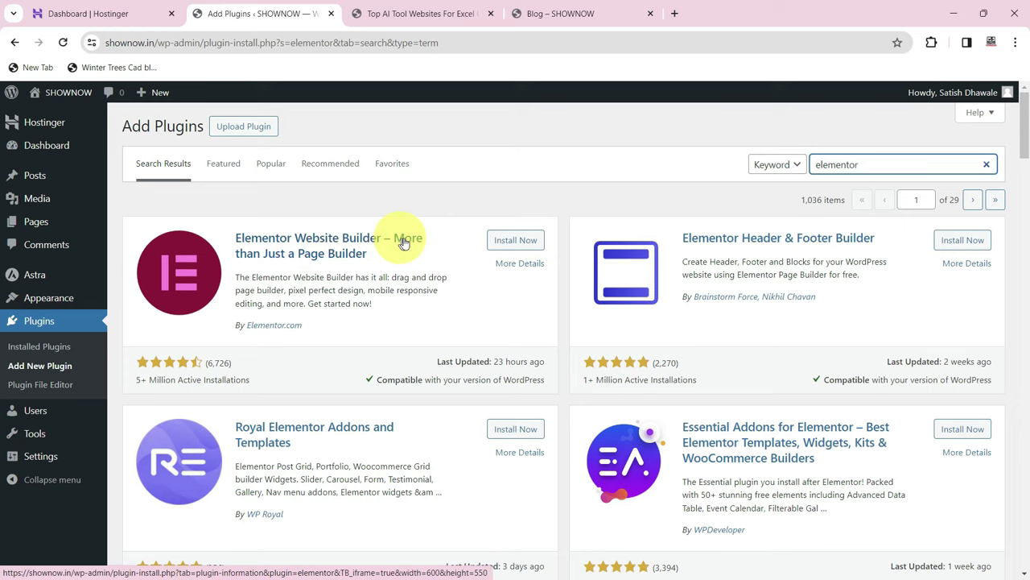
click(515, 240)
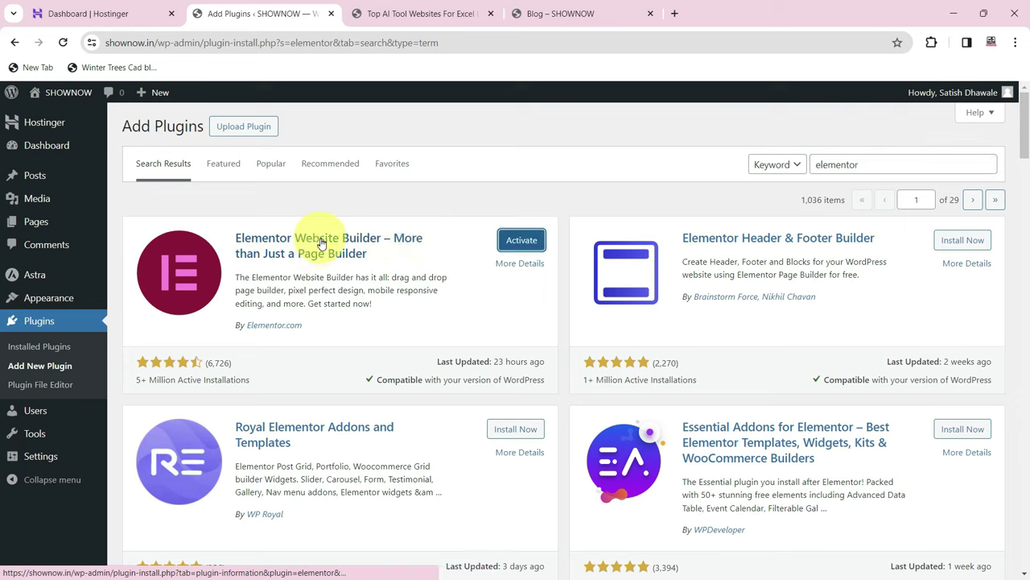
click(512, 244)
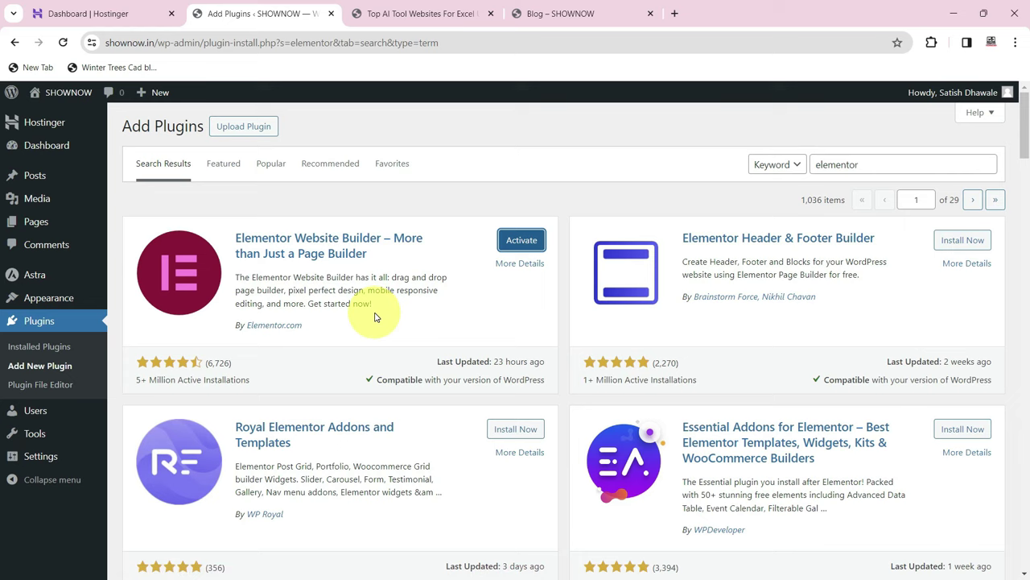
- Activate the Elementor 3.19.3 plugin, then go to the All Pages list
click(524, 241)
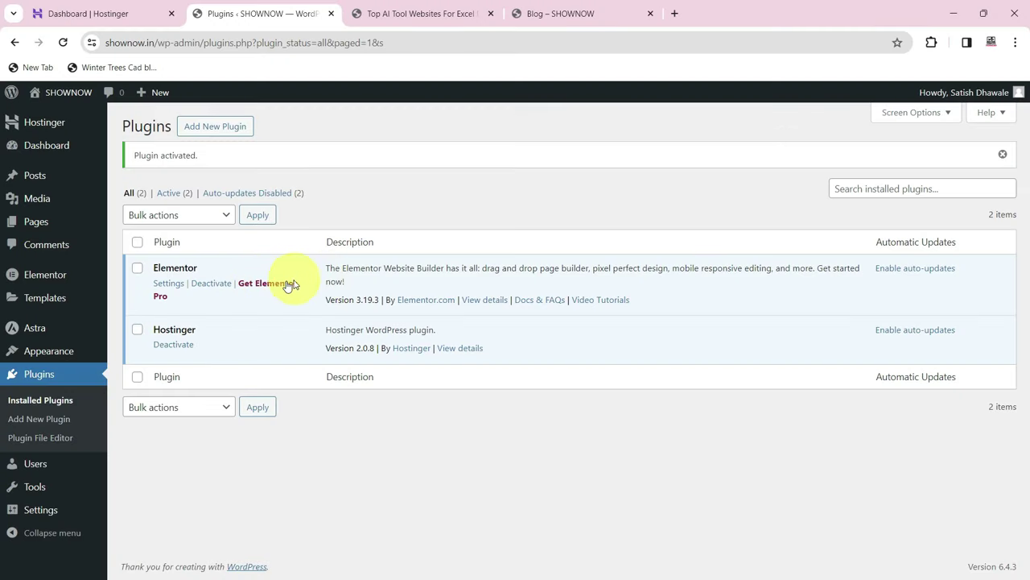
mouse_move(41, 223)
click(129, 226)
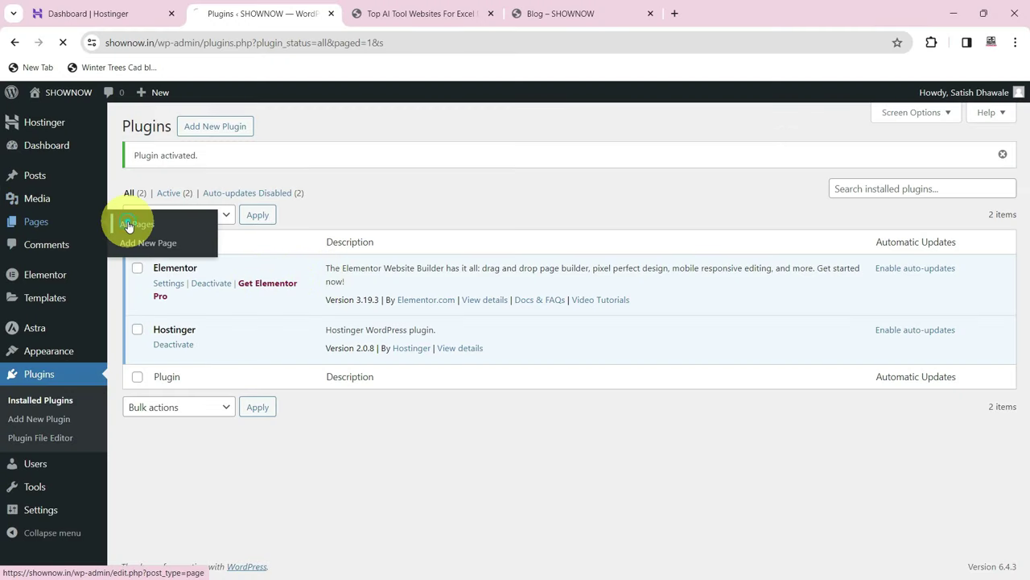
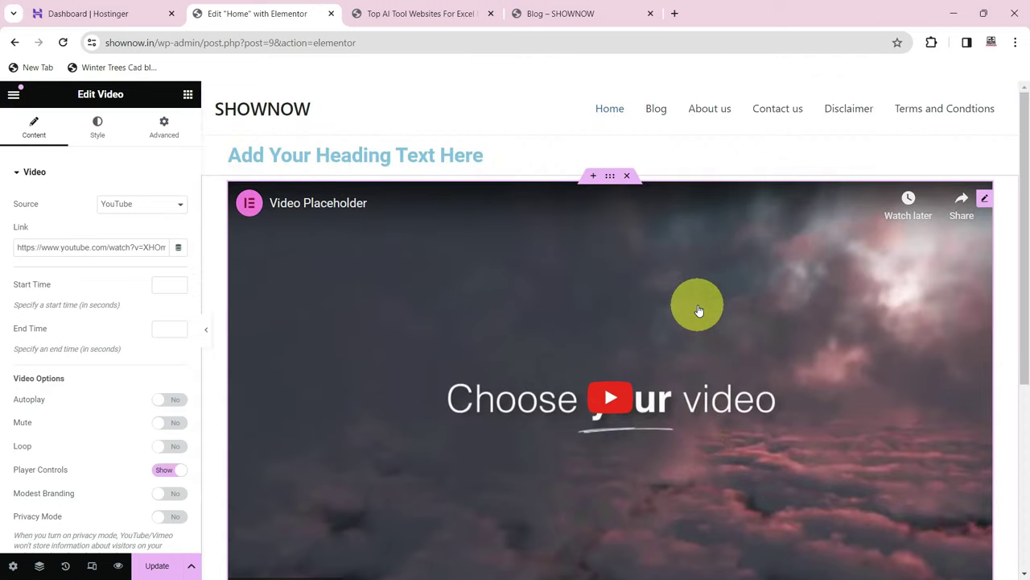
- Delete the Video and Heading widgets from Home, then go to the Installed Plugins list
click(631, 179)
click(637, 136)
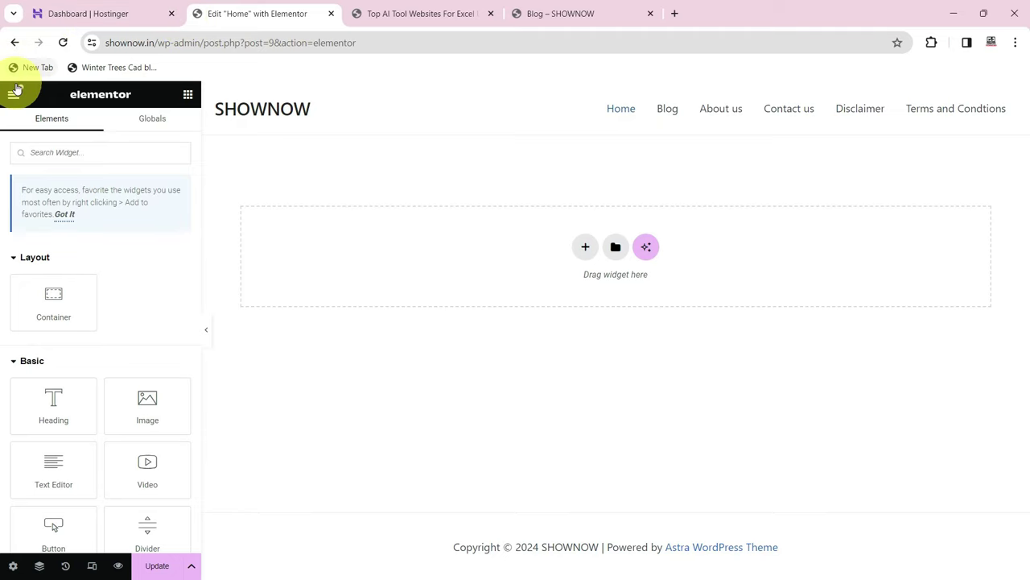
click(14, 42)
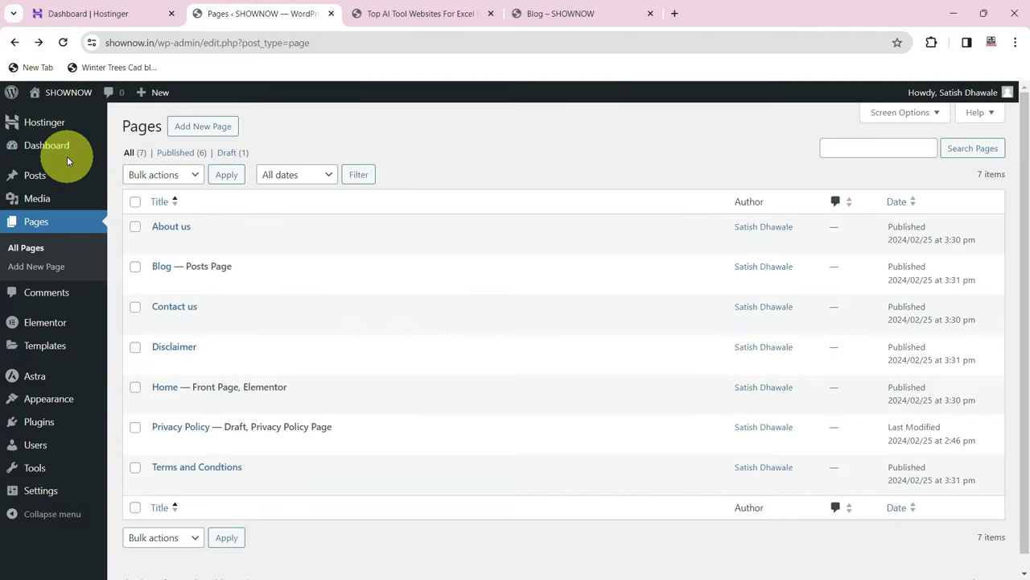
mouse_move(44, 427)
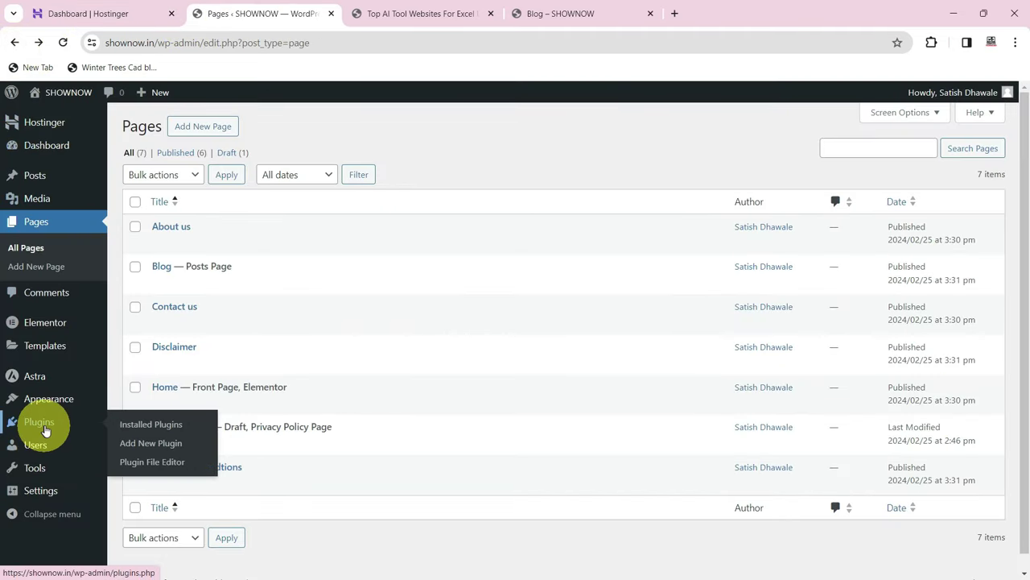
click(158, 427)
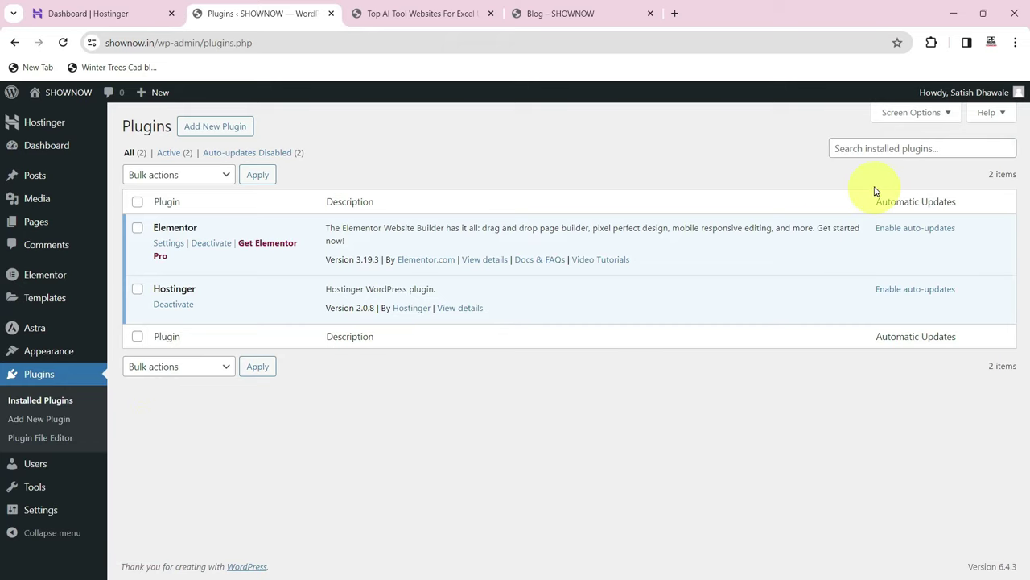
- Find Envato Elements by searching 'envato' under Add New Plugin, then install and activate it
click(876, 149)
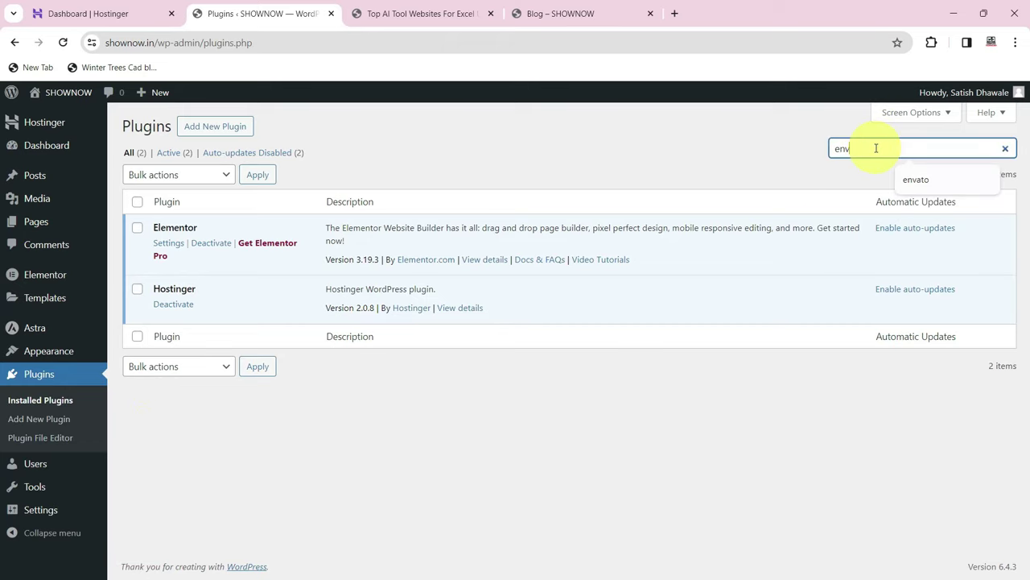
click(225, 132)
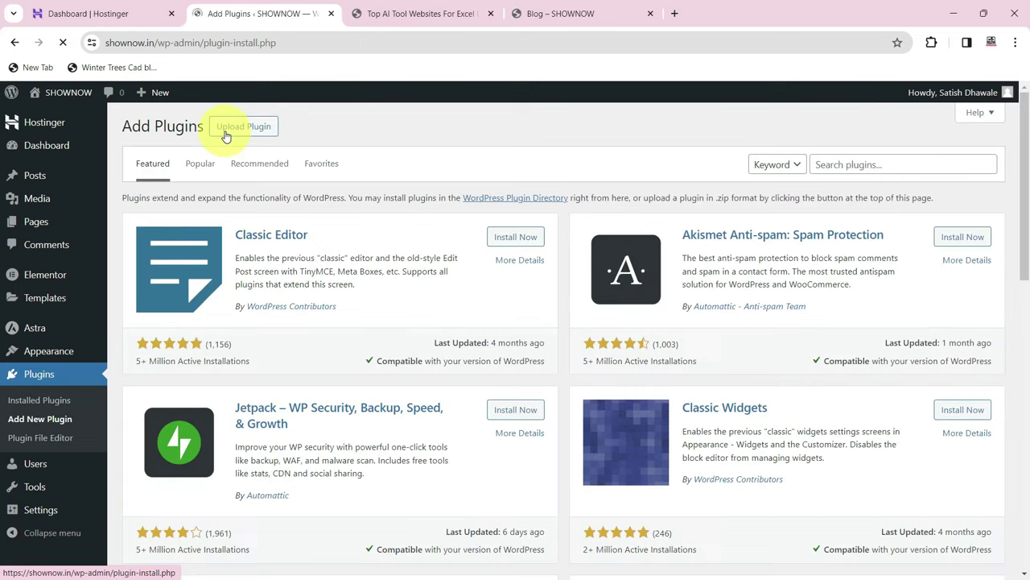
click(841, 162)
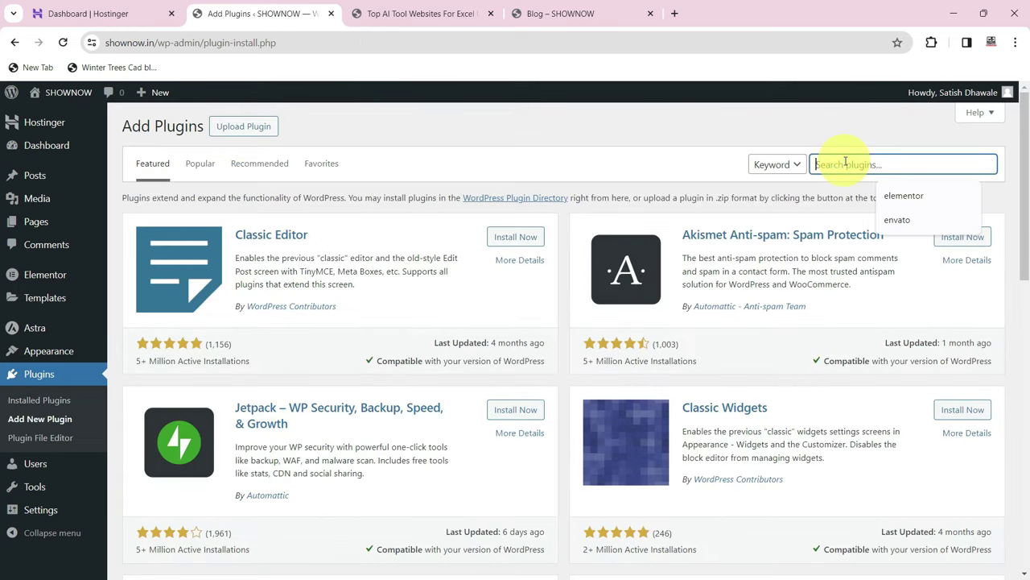
text(env)
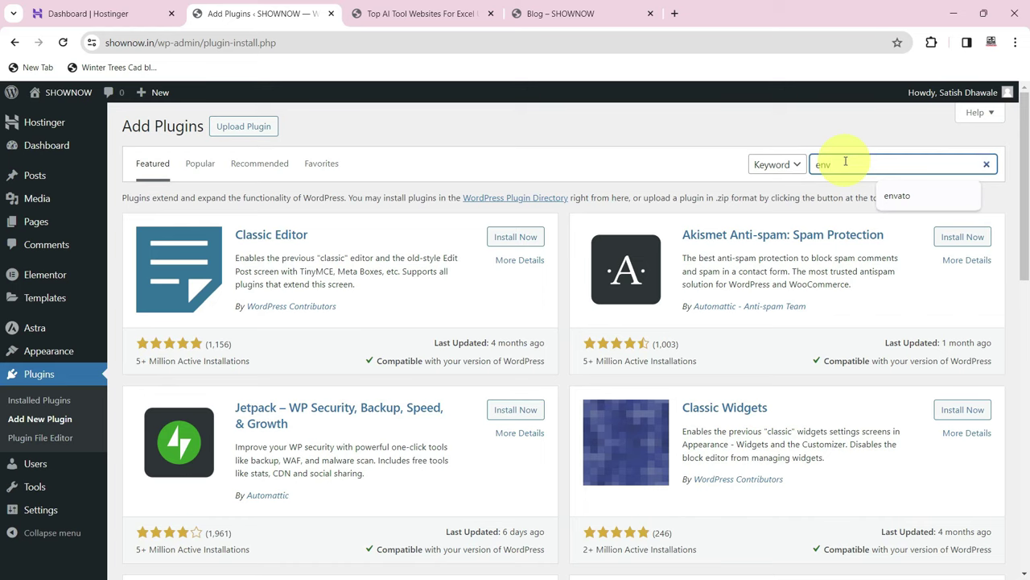
key(Down)
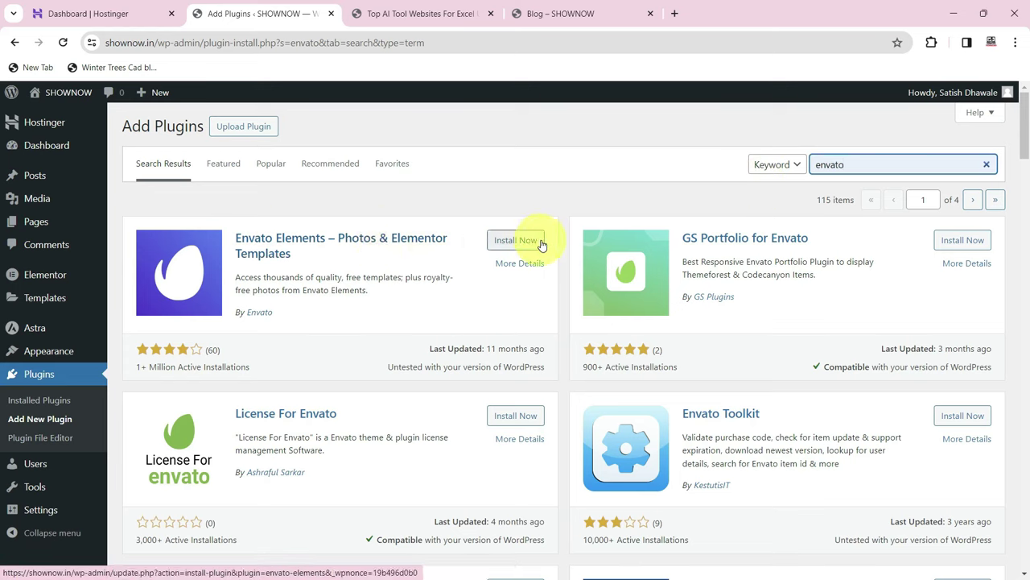
click(515, 240)
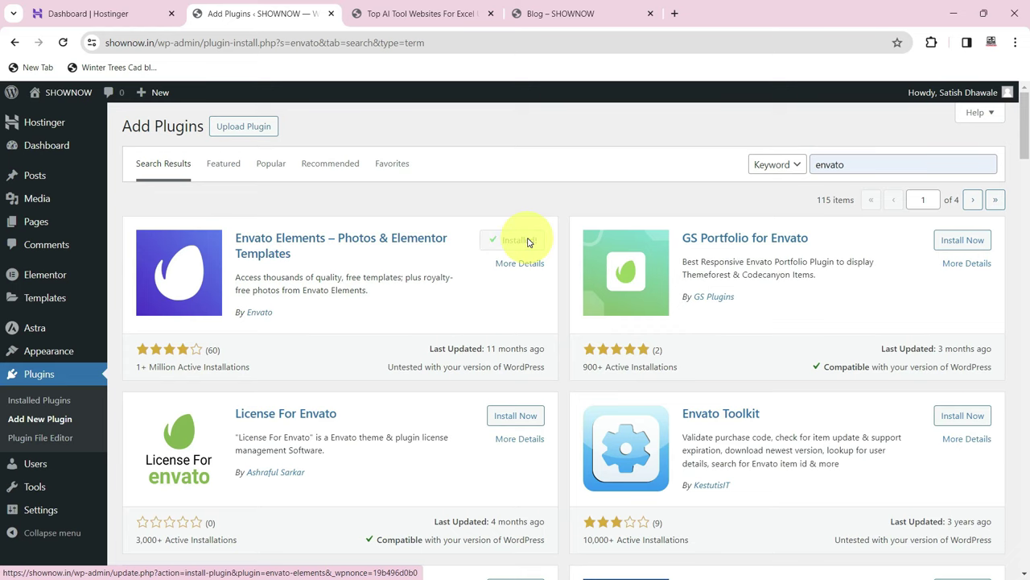
click(527, 242)
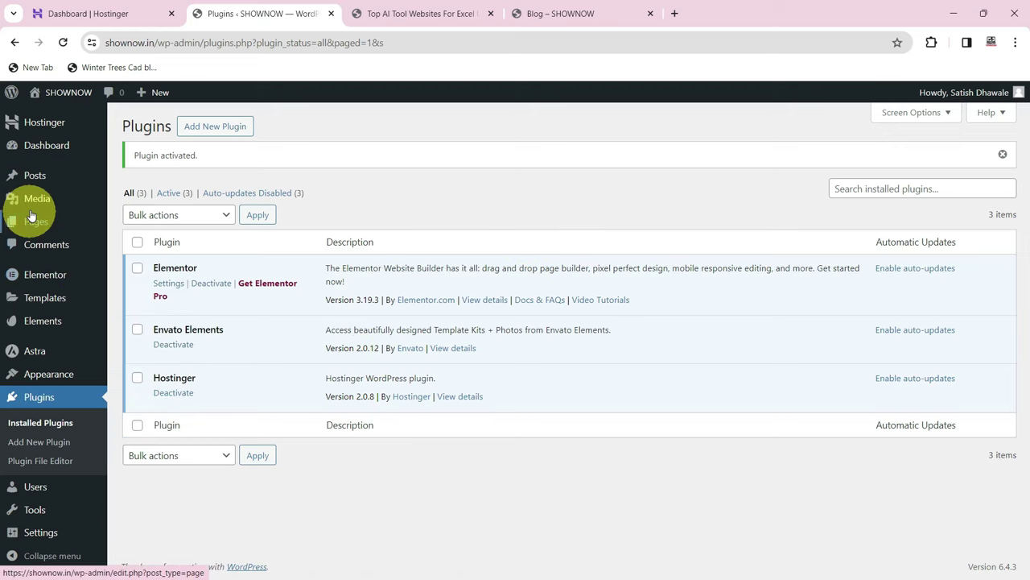
- Open the Home page from All Pages in Elementor and launch the Envato template kit library
mouse_move(35, 223)
click(126, 229)
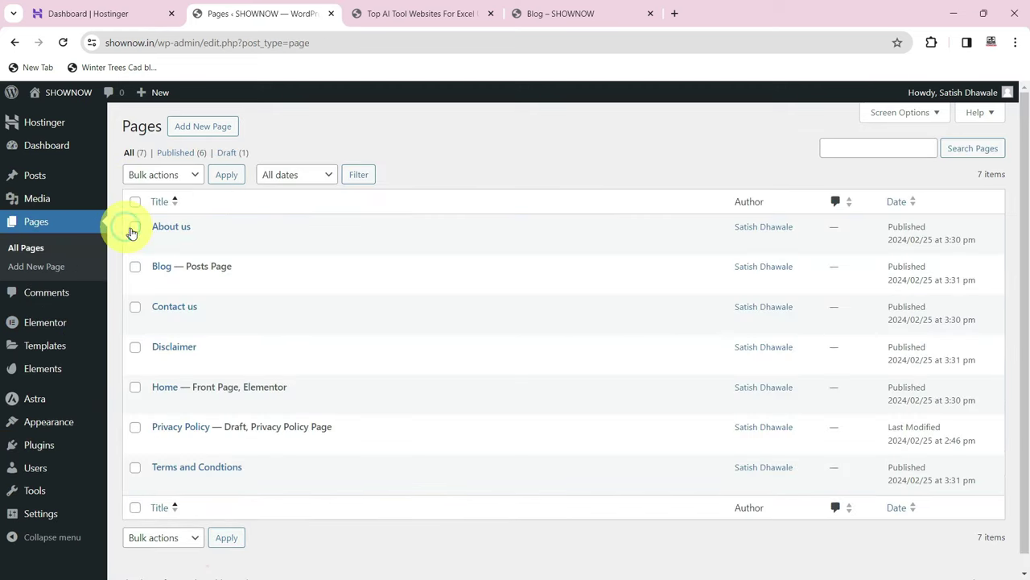
click(160, 403)
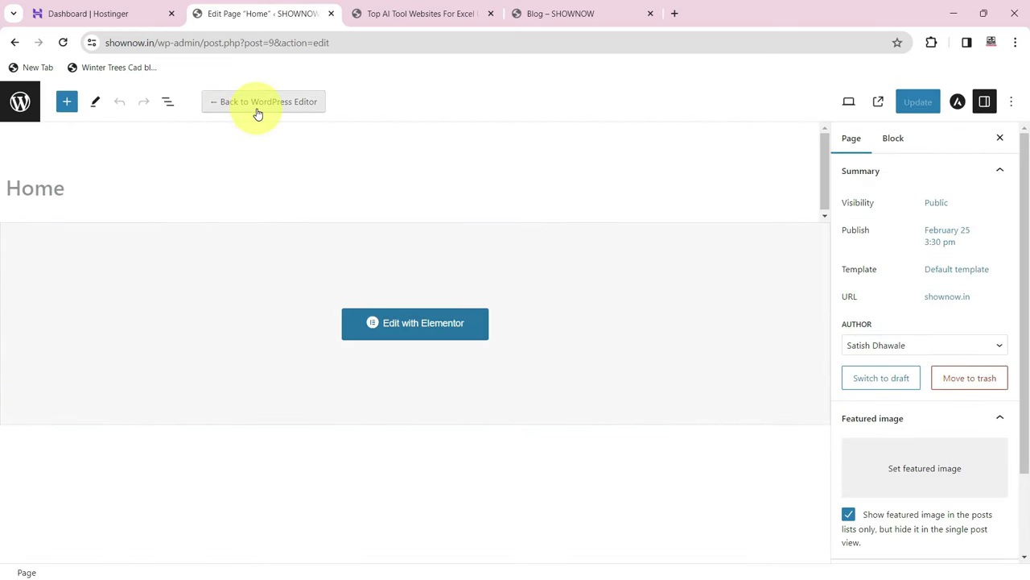
click(403, 329)
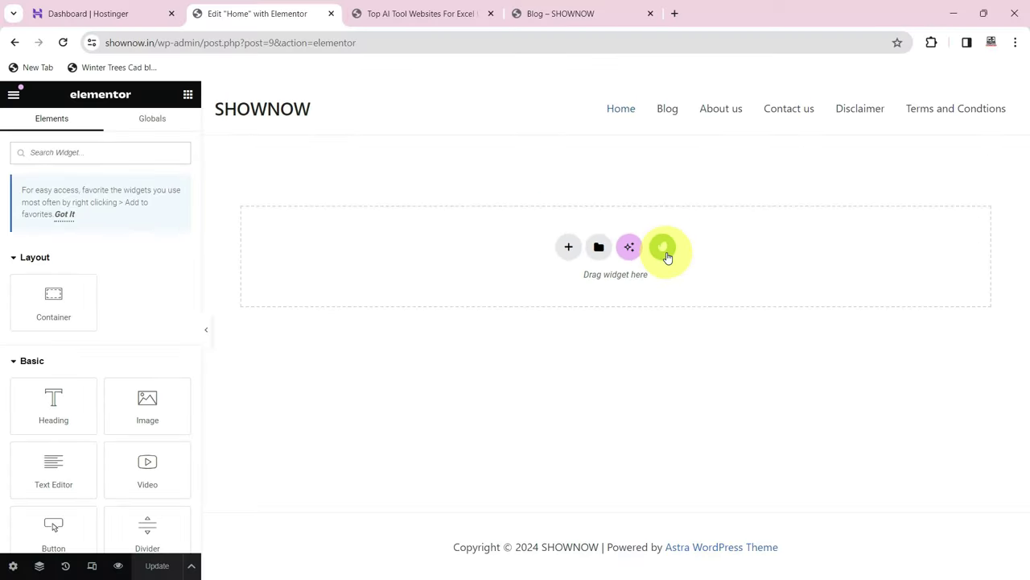
click(663, 248)
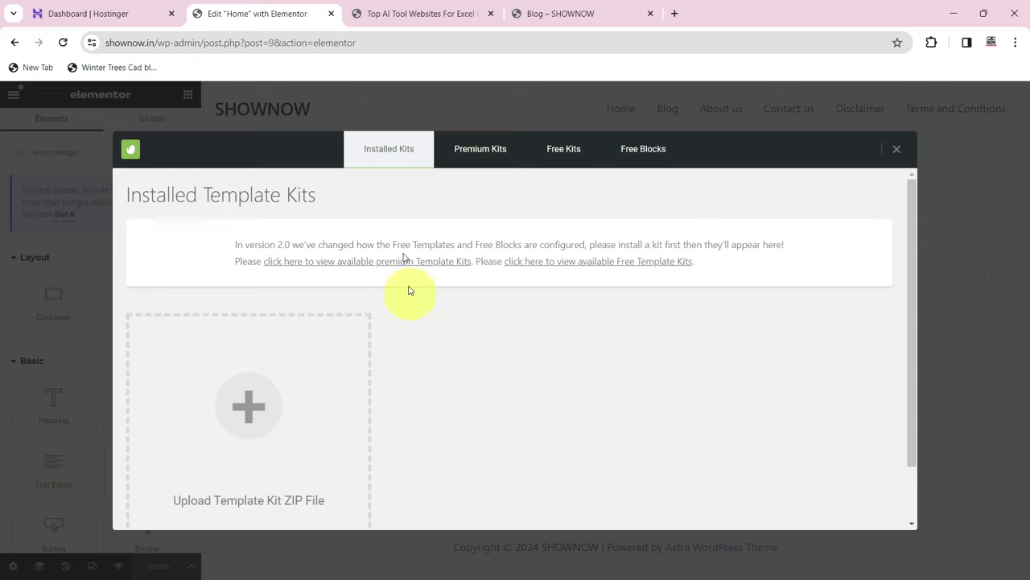
- Look through the Premium Kits, Free Kits and Free Blocks sections of the Envato library
click(468, 153)
click(555, 155)
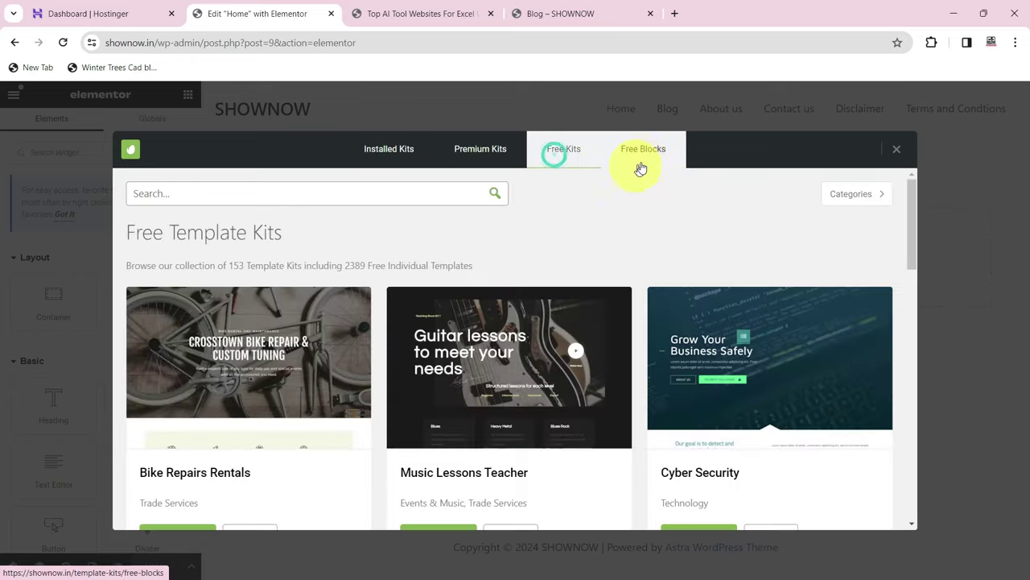
click(647, 165)
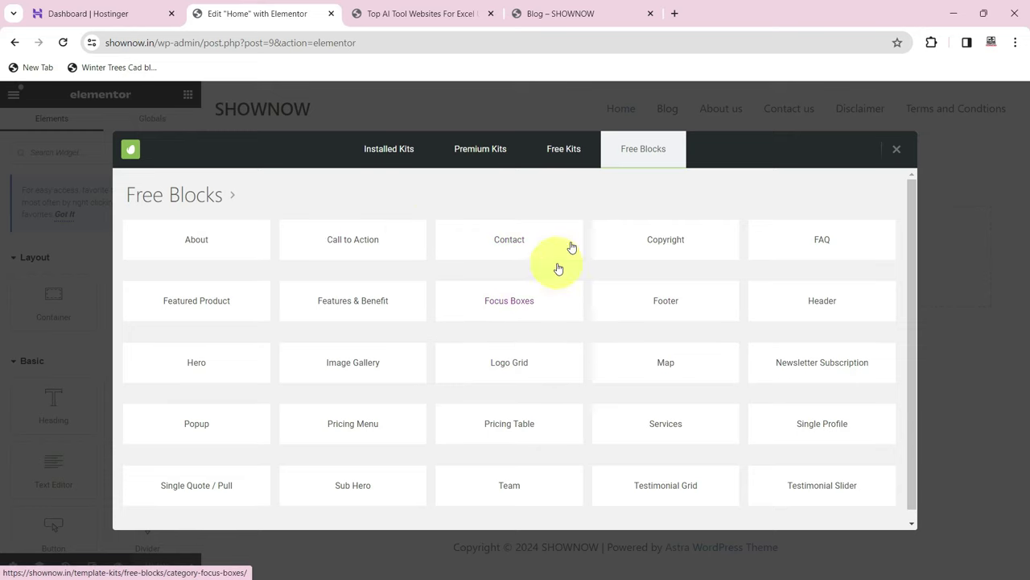
- Return to Free Kits and scroll the catalogue down to the Language School kit
click(567, 155)
scroll(588, 336, down, 3)
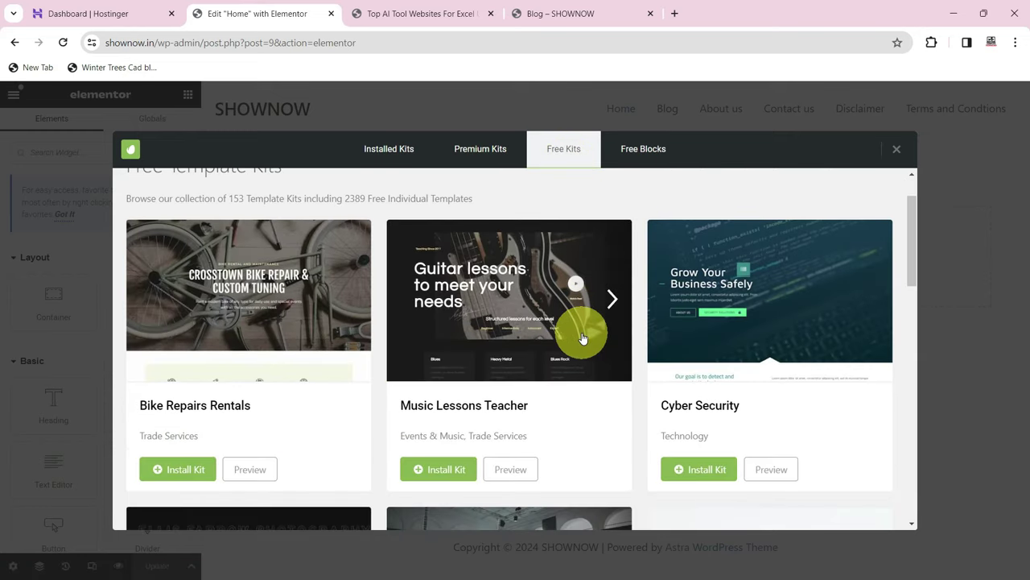
scroll(583, 338, down, 1)
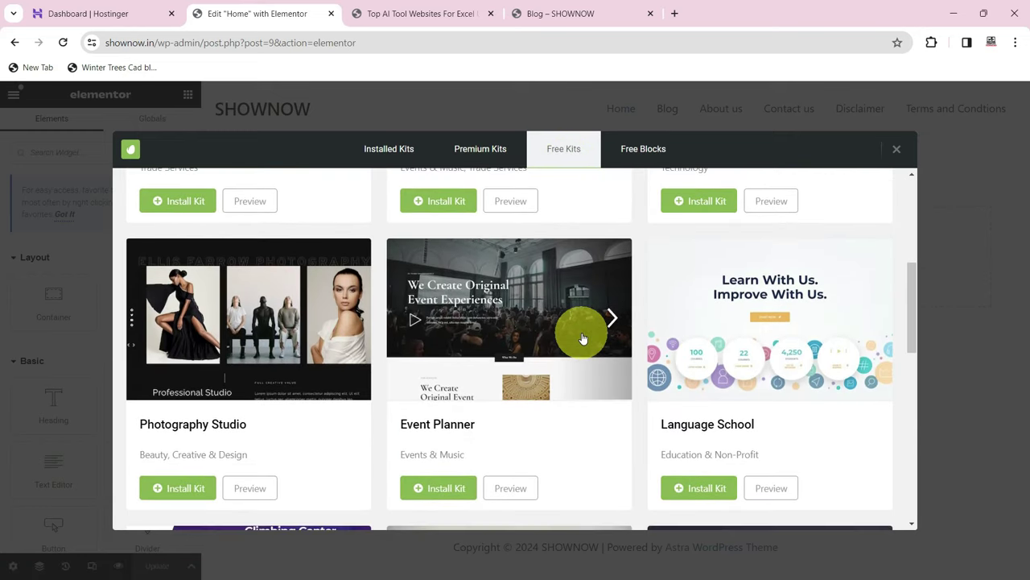
scroll(583, 338, down, 5)
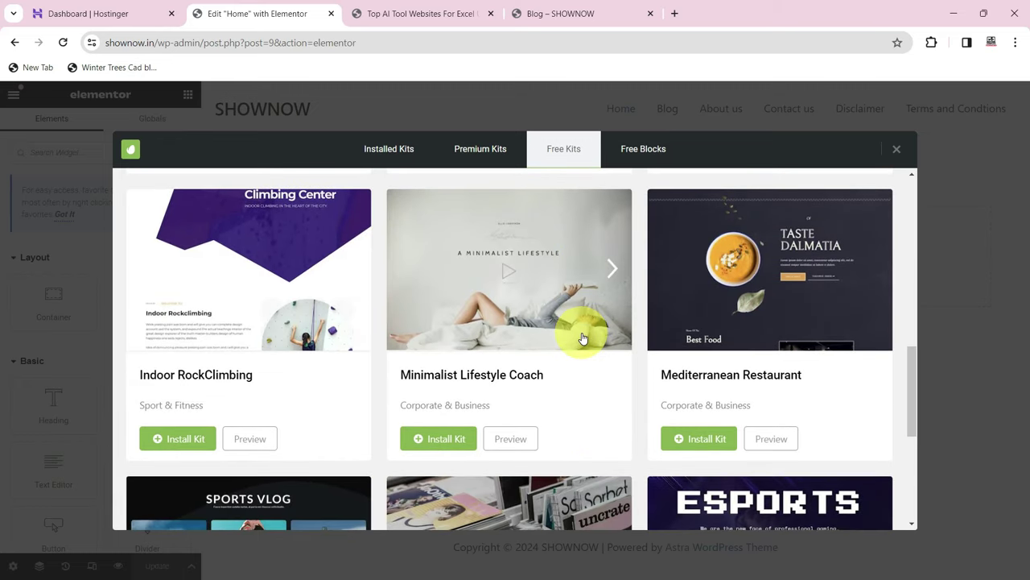
scroll(583, 338, down, 3)
scroll(583, 338, down, 2)
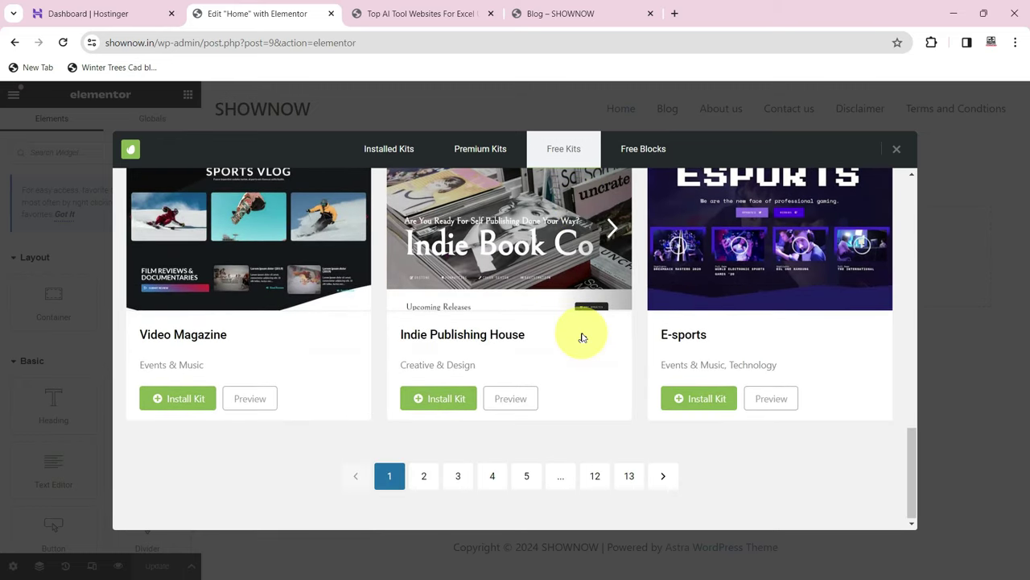
scroll(656, 368, up, 8)
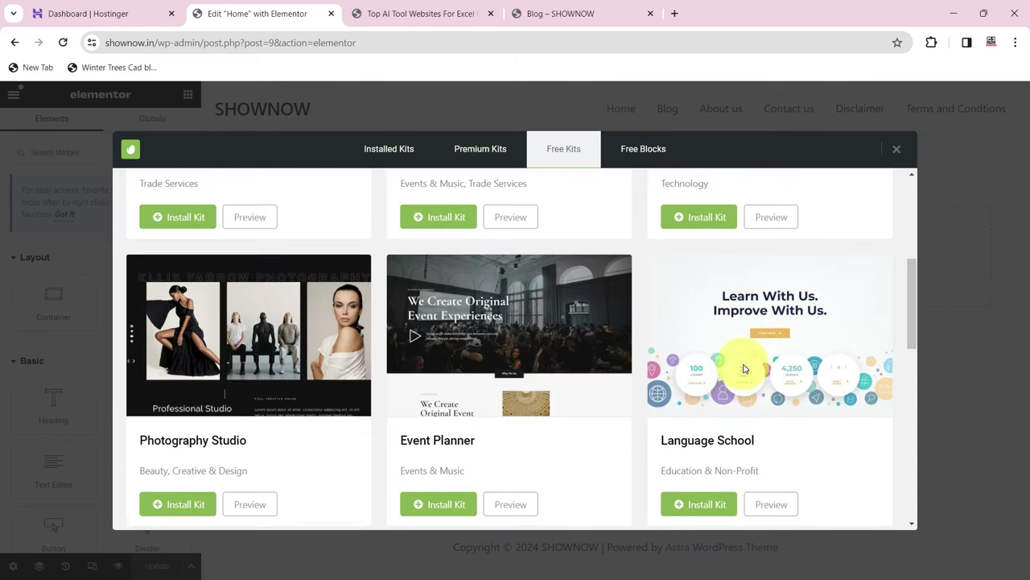
scroll(725, 378, up, 1)
scroll(620, 405, up, 1)
scroll(594, 422, down, 2)
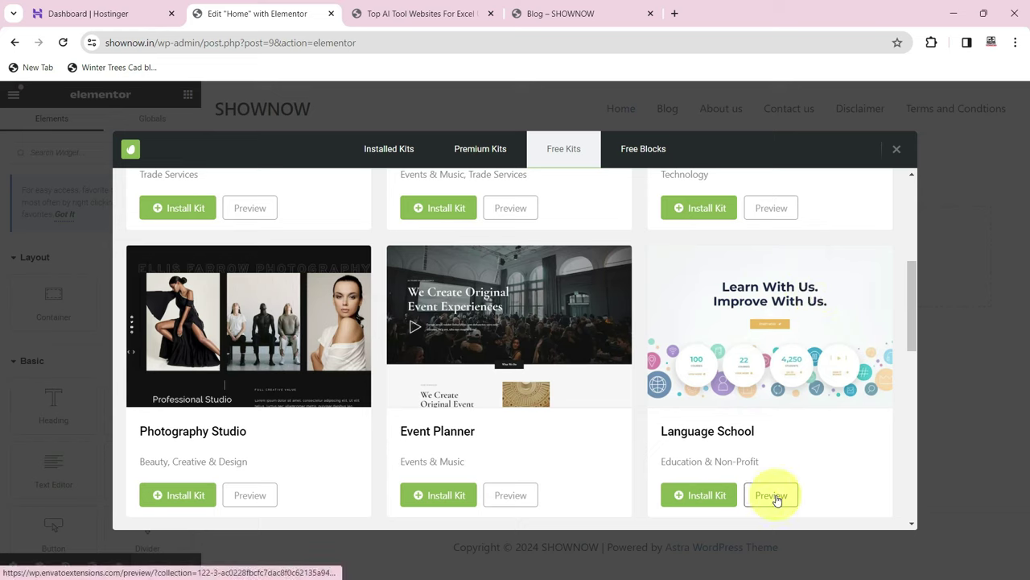
- Install the Language School kit and scroll through its templates back up to Home 1
click(713, 495)
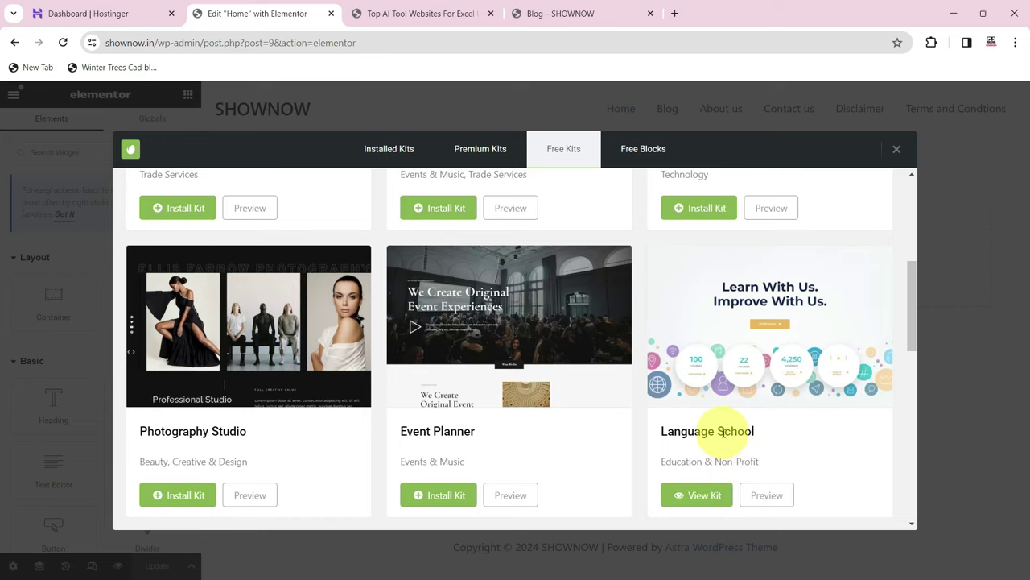
click(706, 495)
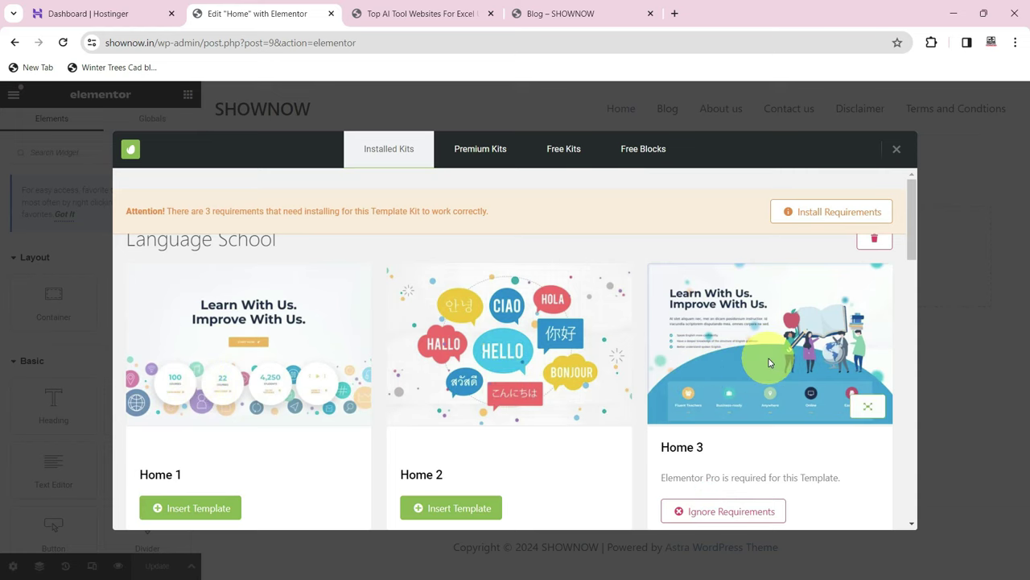
scroll(769, 359, down, 2)
scroll(768, 359, down, 4)
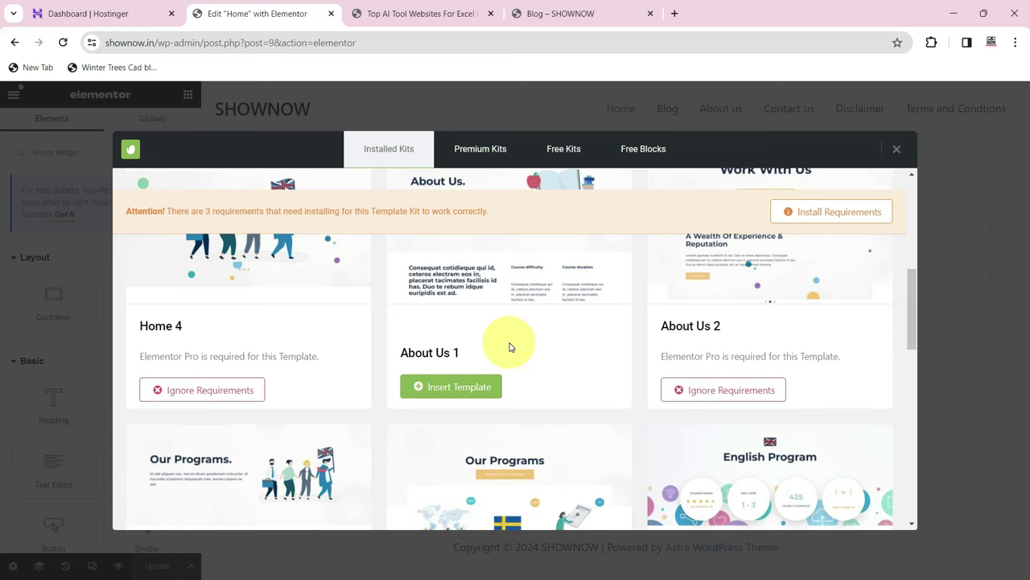
scroll(508, 351, down, 4)
scroll(515, 373, down, 2)
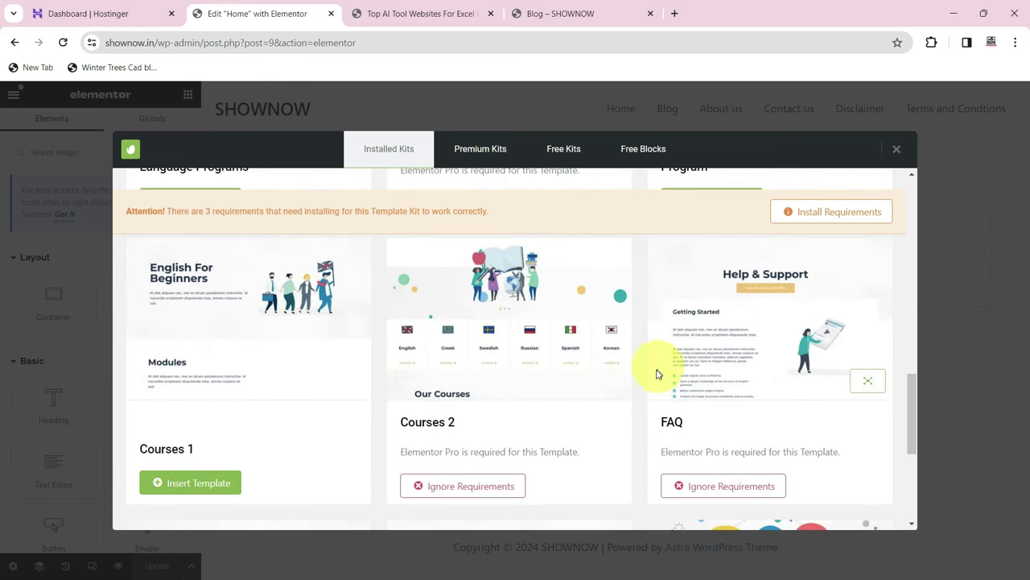
scroll(693, 407, up, 12)
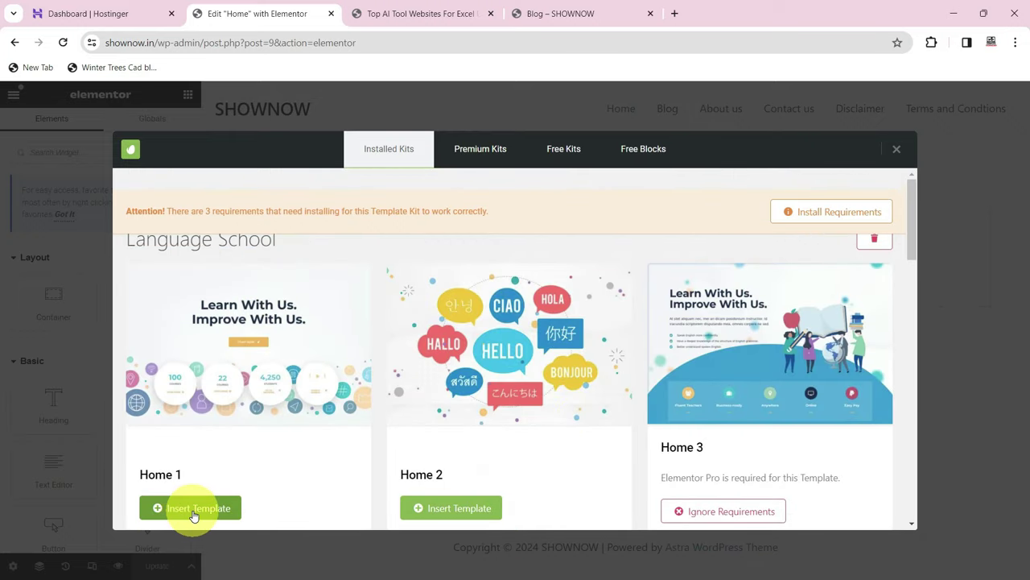
click(230, 508)
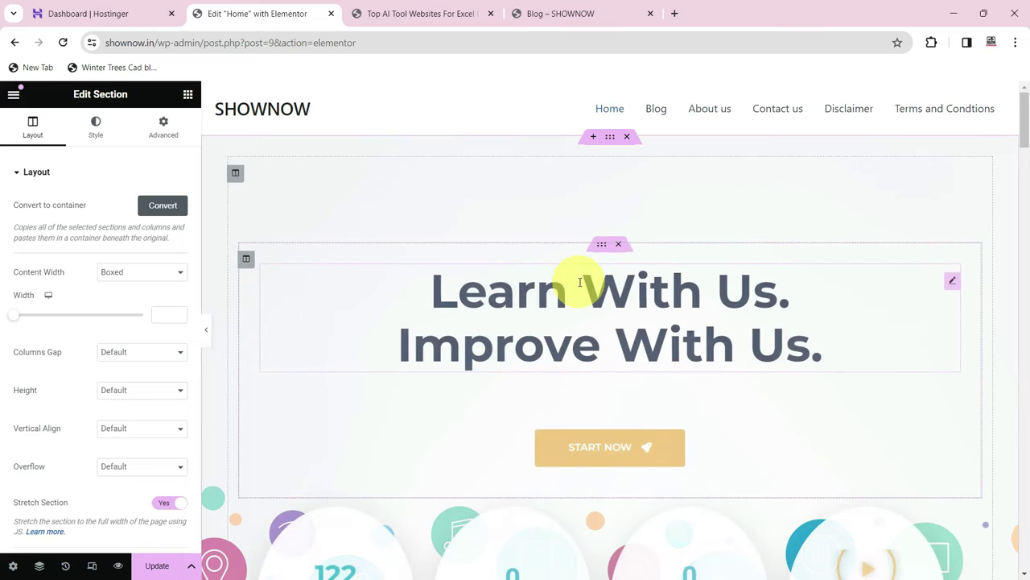
scroll(567, 274, down, 5)
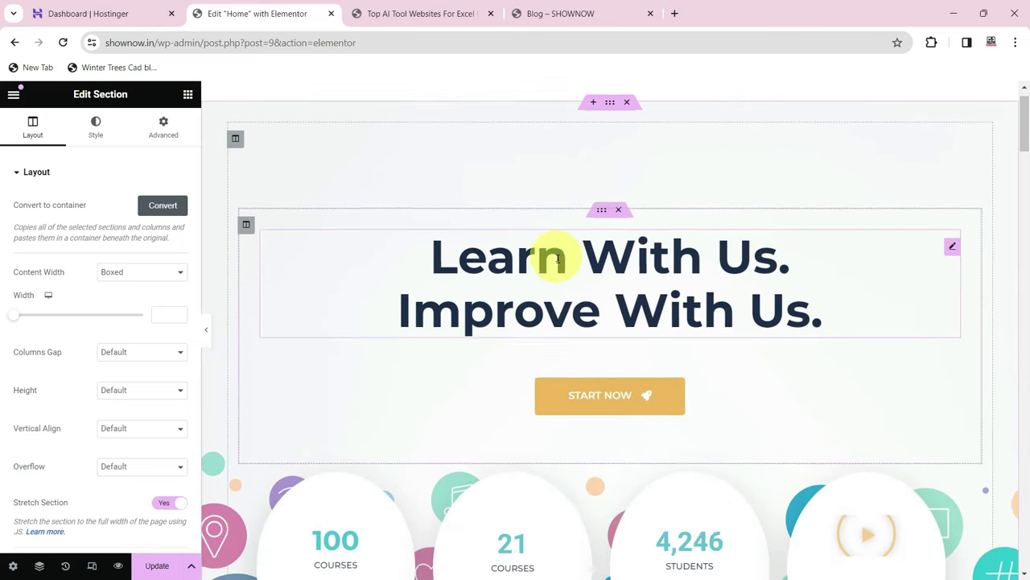
scroll(557, 269, down, 10)
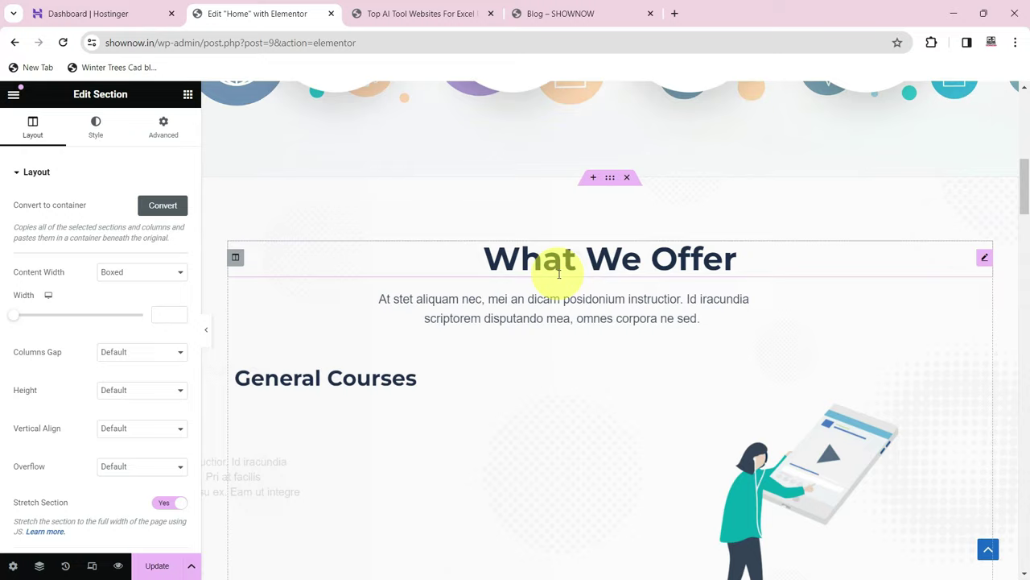
scroll(561, 276, down, 12)
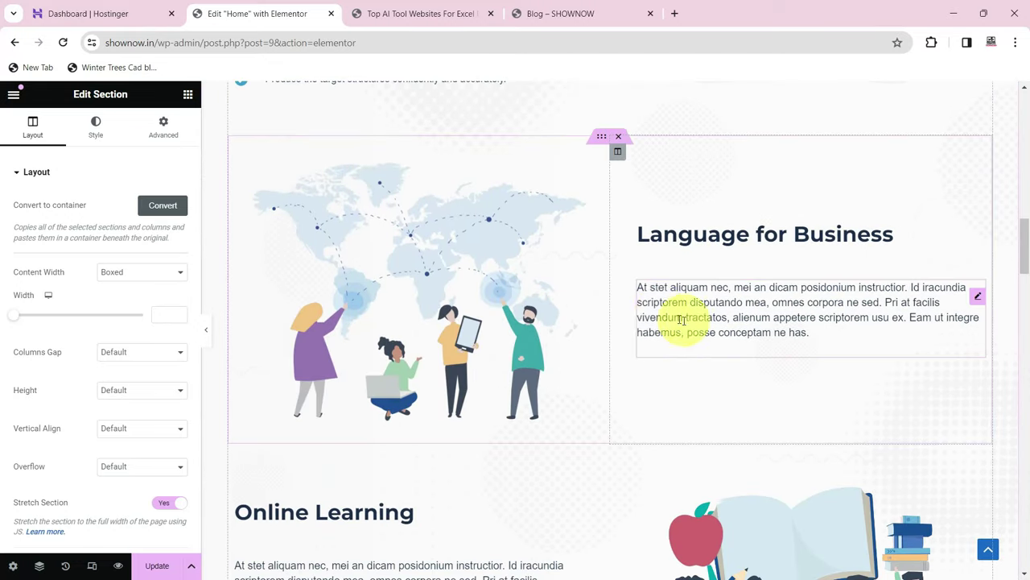
scroll(621, 340, down, 10)
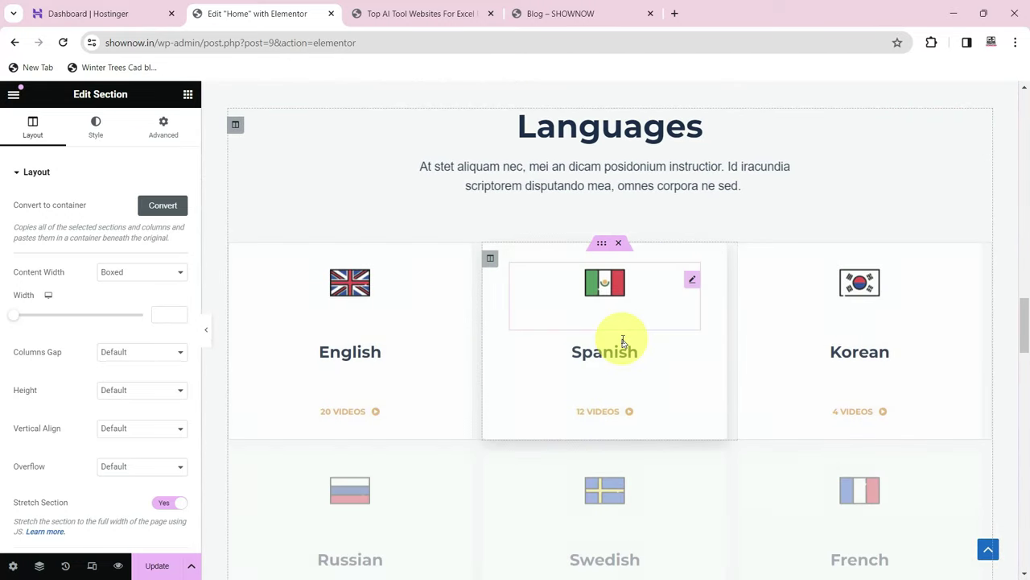
scroll(622, 344, down, 10)
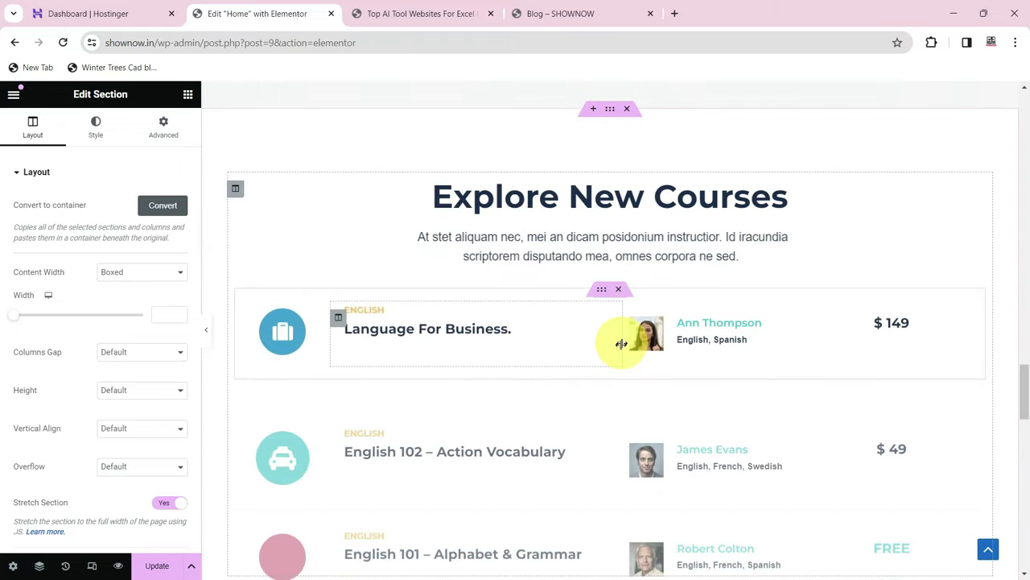
scroll(621, 346, up, 12)
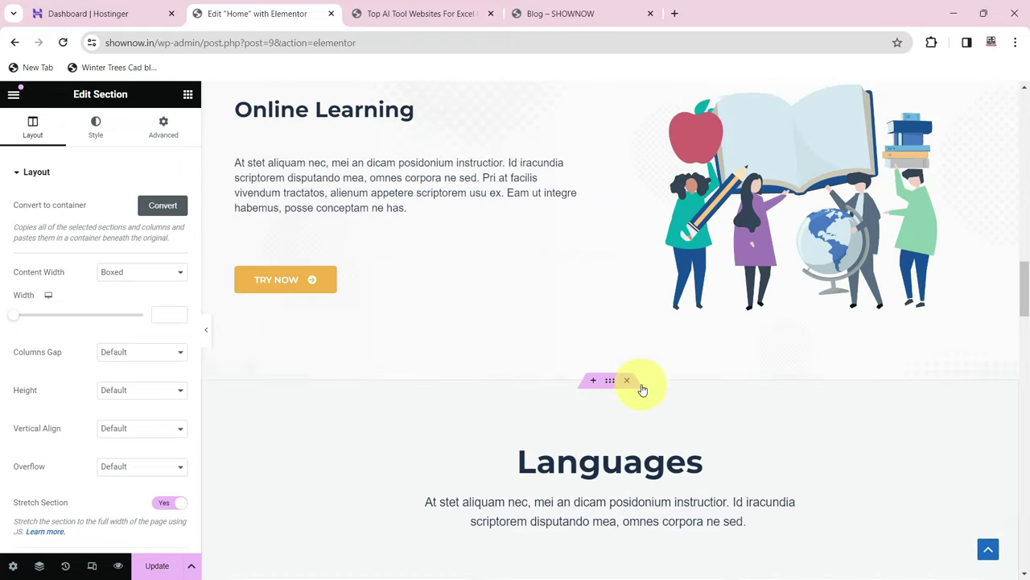
scroll(642, 387, up, 12)
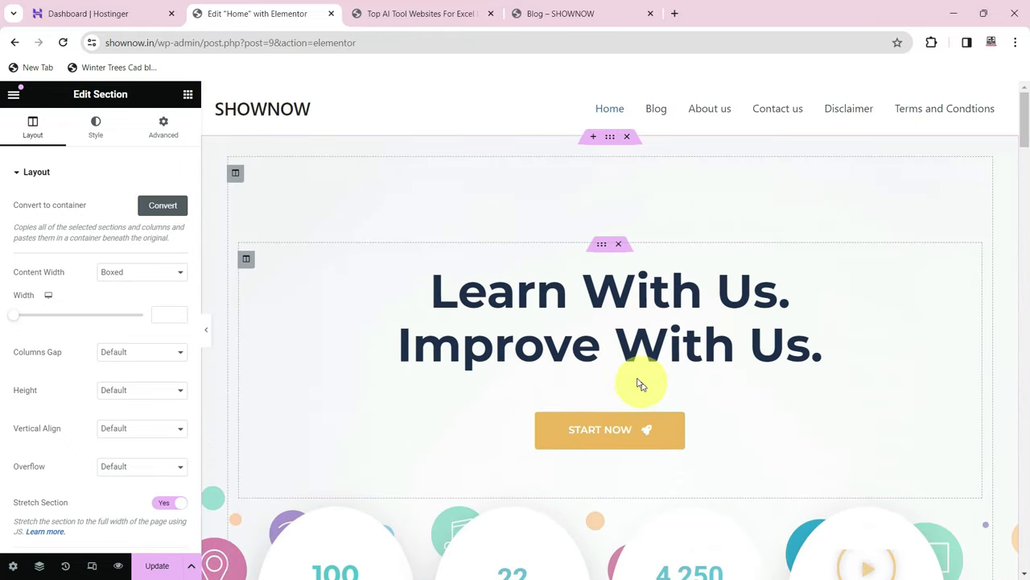
- Select the entire hero heading text on the imported Language School page
click(578, 306)
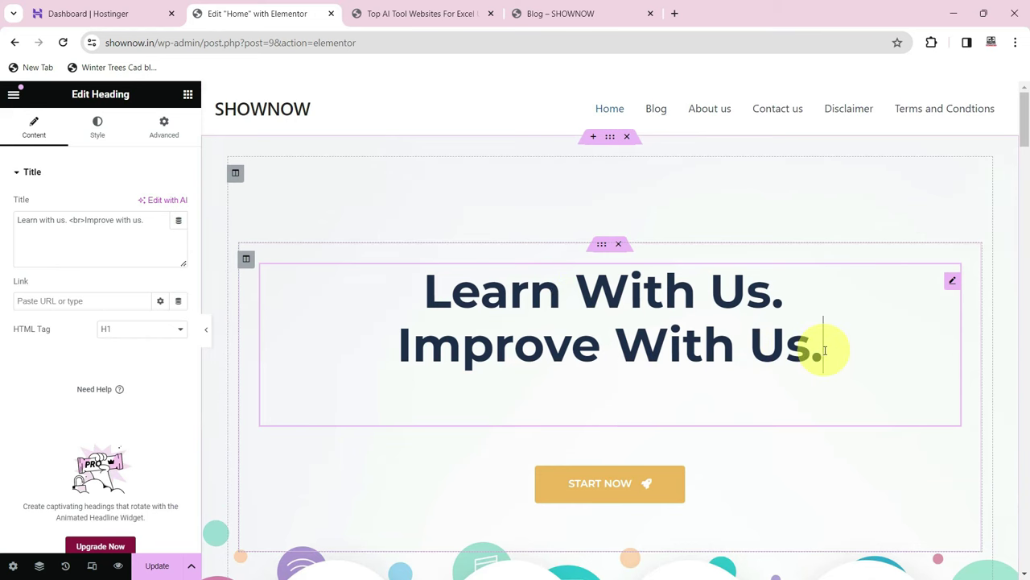
drag(817, 345, 414, 308)
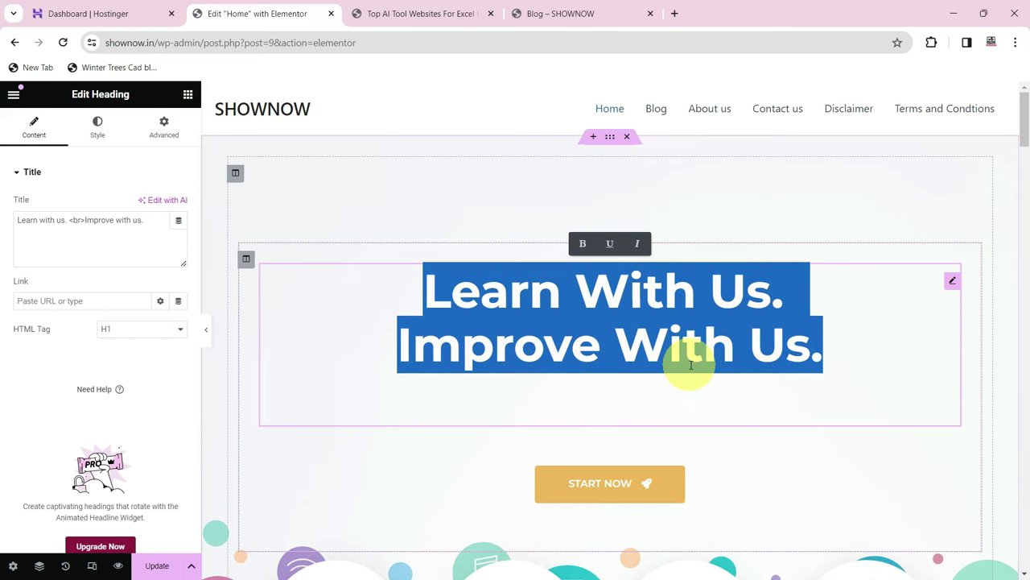
scroll(648, 351, down, 5)
scroll(651, 345, up, 2)
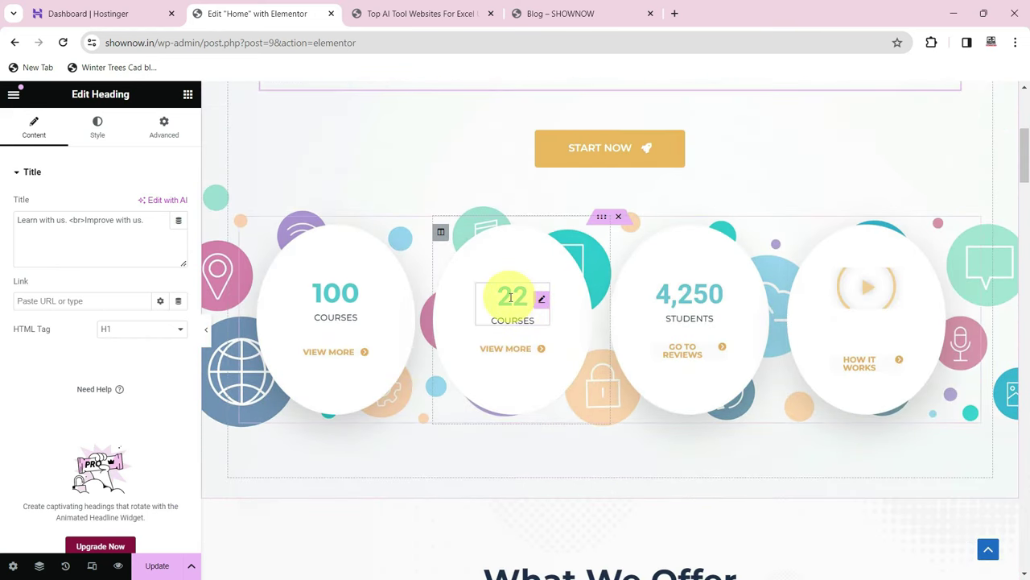
scroll(516, 299, down, 1)
- Open the 22 Courses counter's settings and scroll the layout down to the Get Started Today banner
click(515, 253)
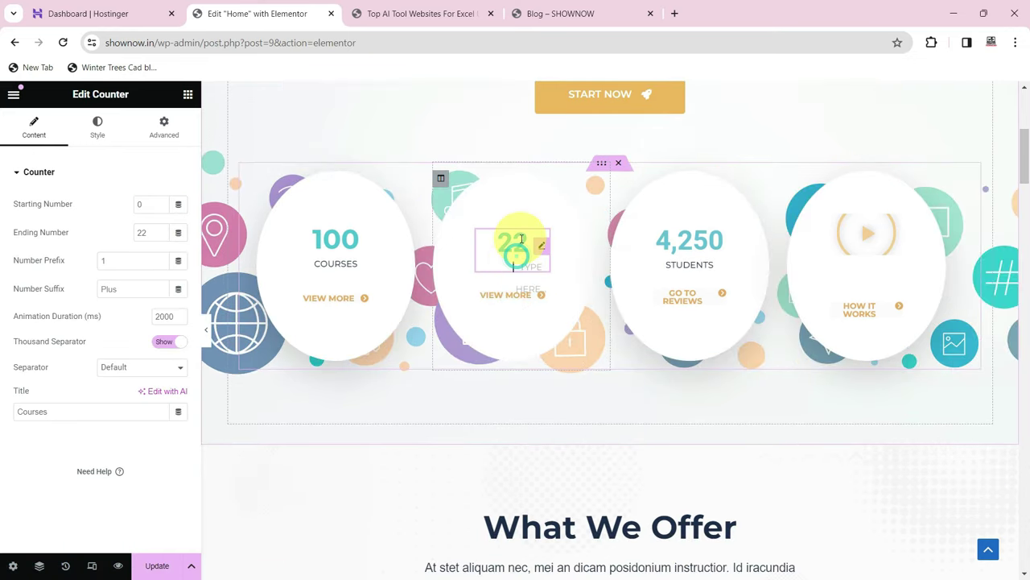
scroll(533, 315, down, 10)
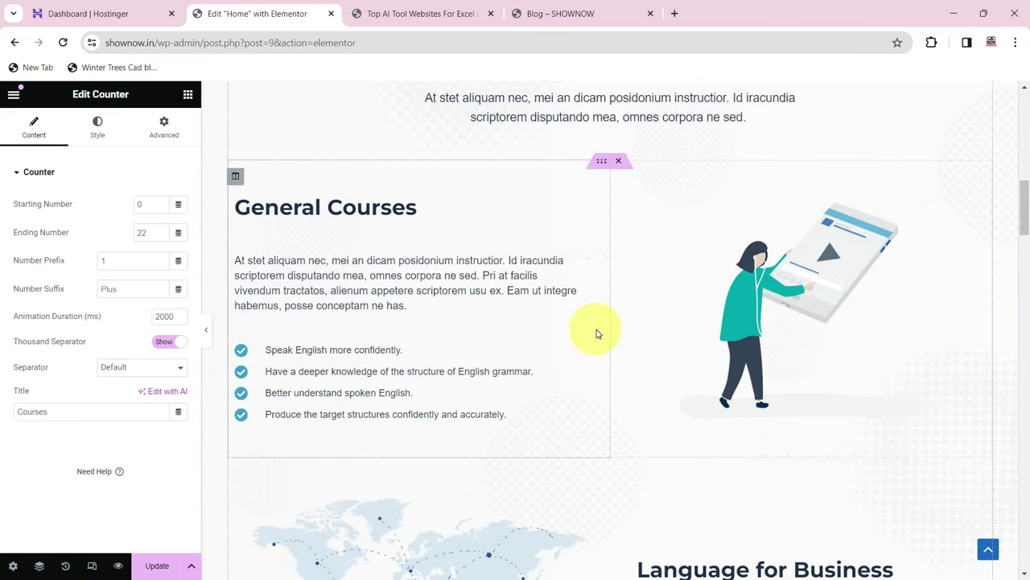
scroll(563, 344, down, 10)
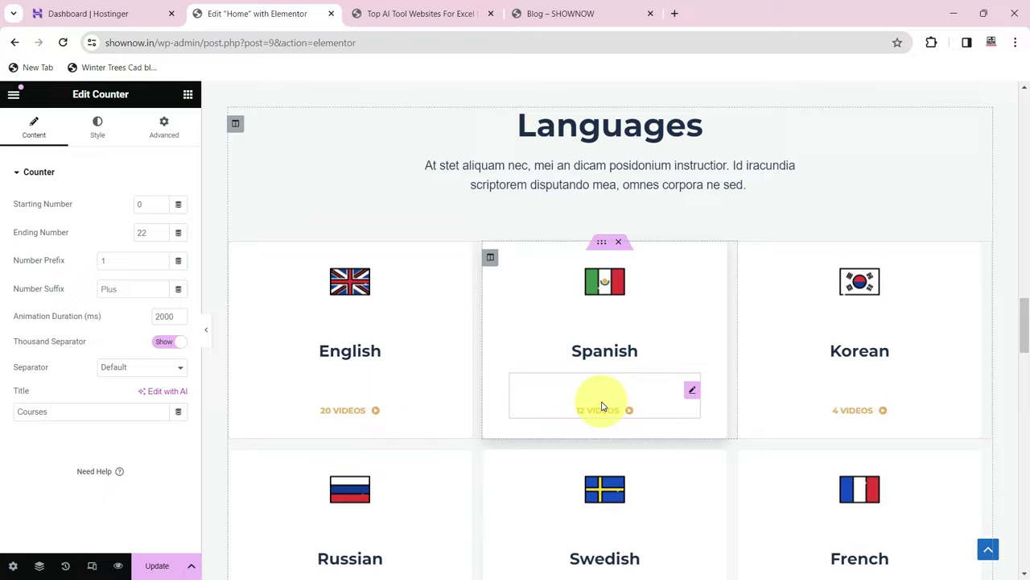
scroll(510, 361, up, 4)
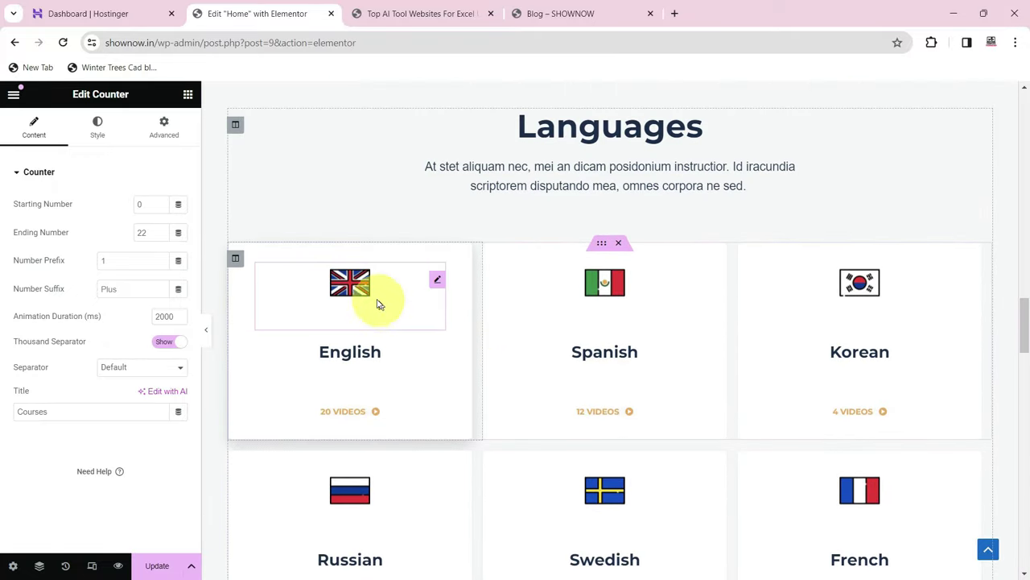
scroll(690, 275, up, 1)
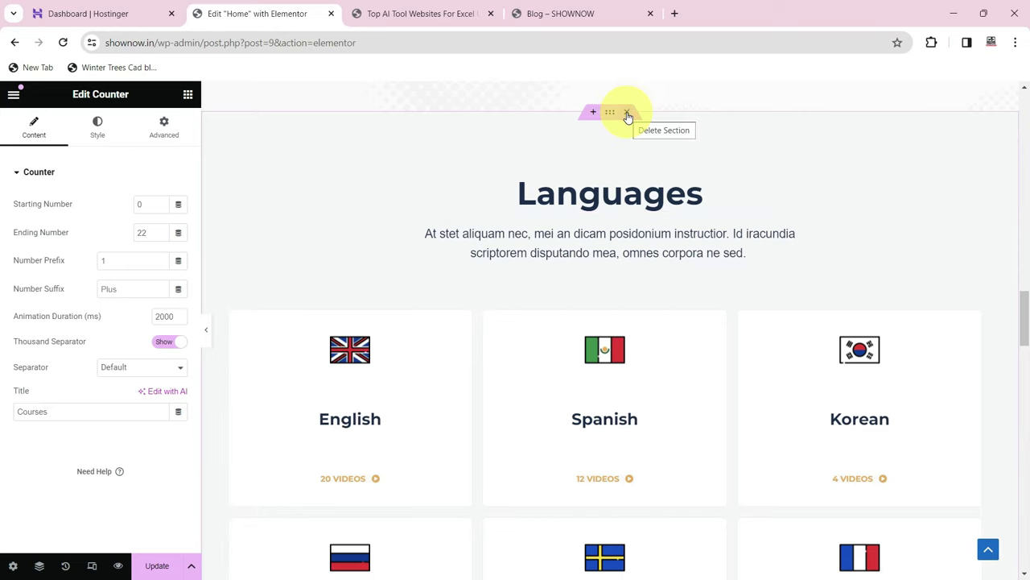
scroll(621, 276, down, 6)
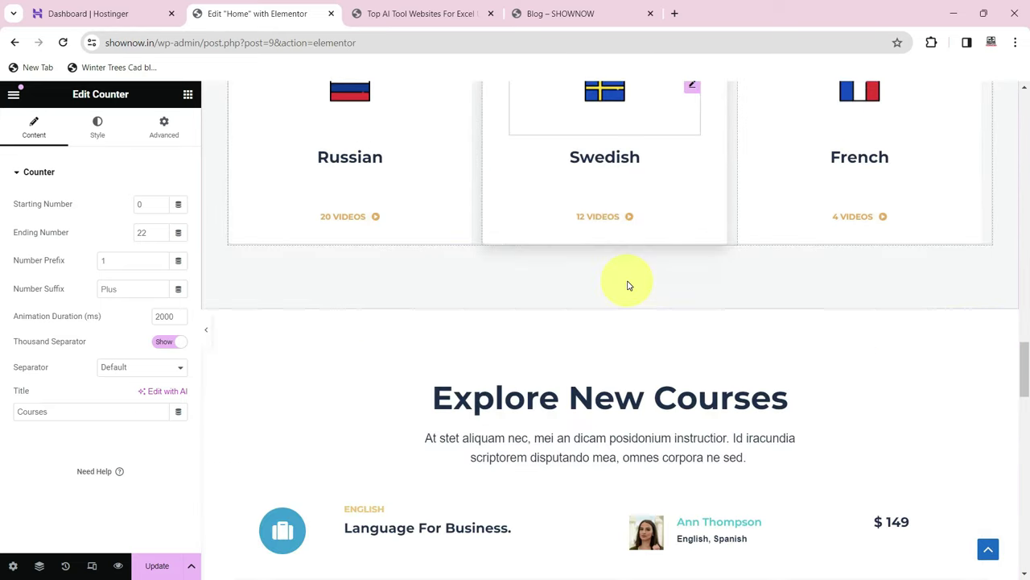
scroll(628, 284, up, 3)
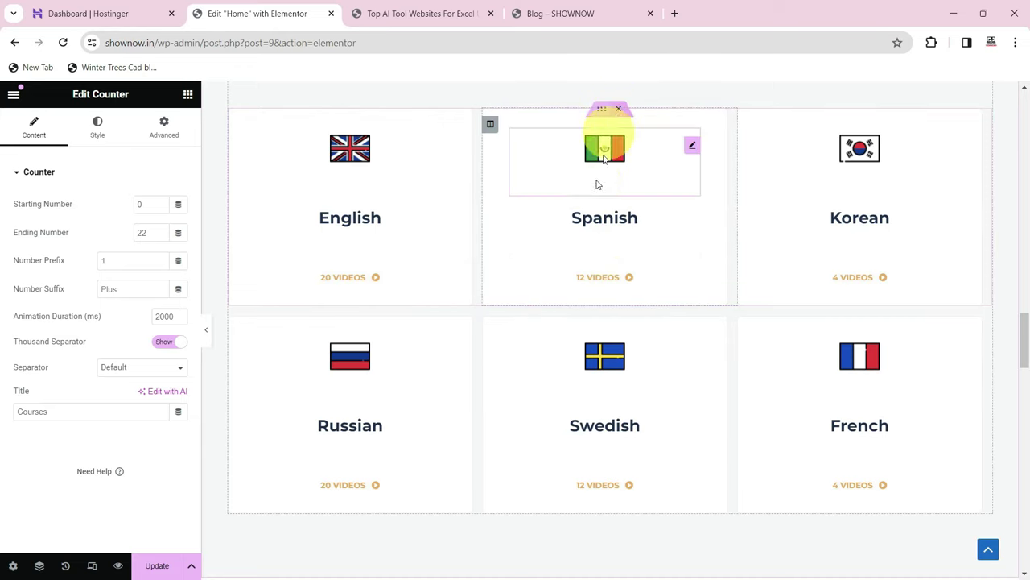
scroll(534, 384, down, 4)
scroll(535, 385, down, 5)
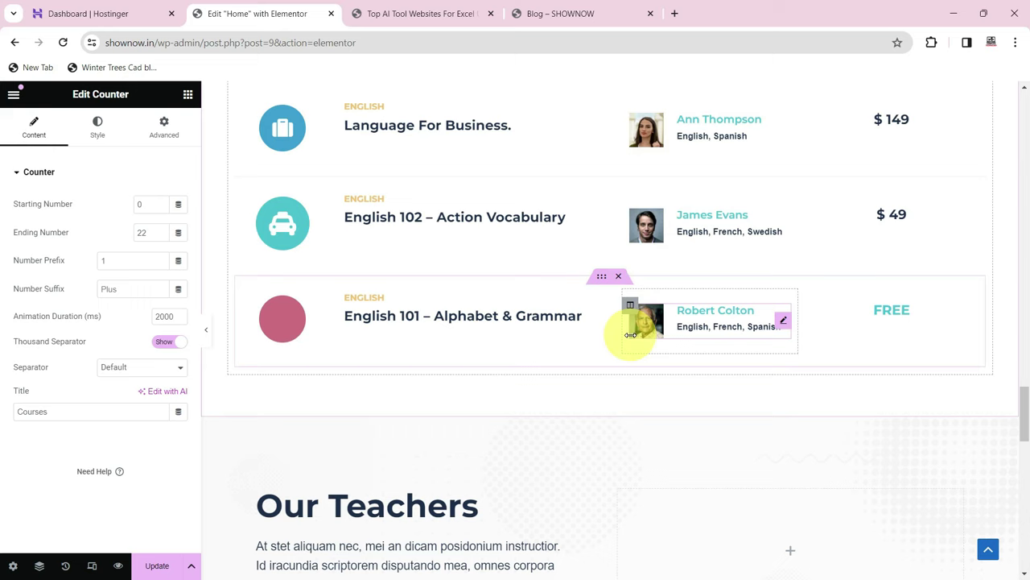
scroll(637, 340, down, 10)
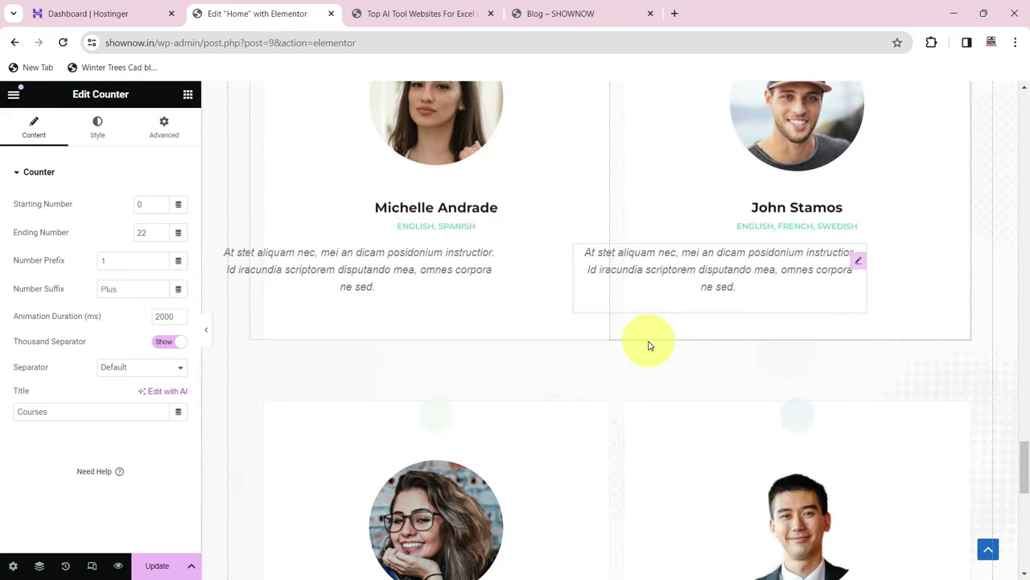
scroll(648, 341, down, 6)
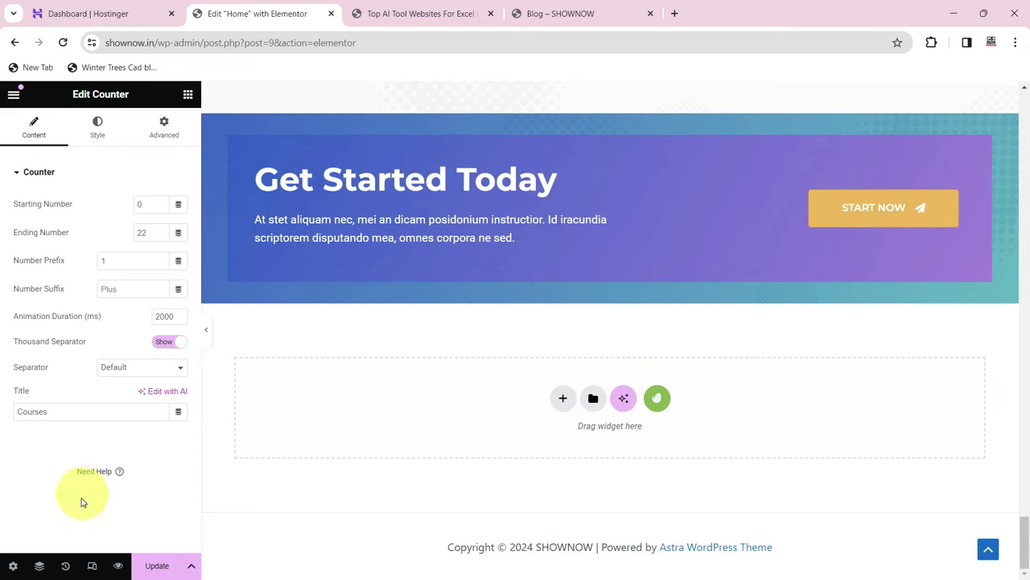
- Update the Home page and view the new design on the live SHOWNOW home page
click(157, 567)
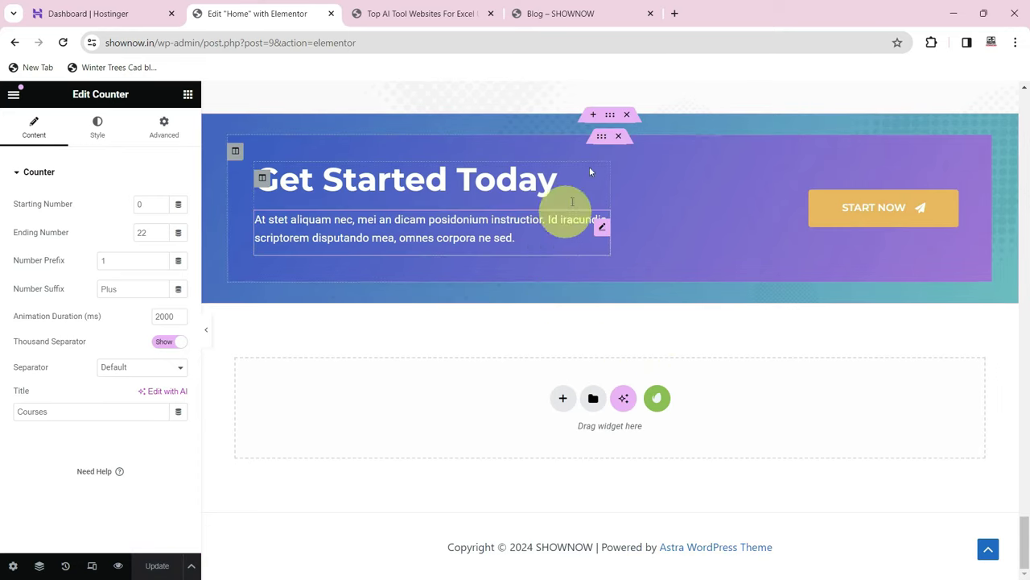
click(571, 14)
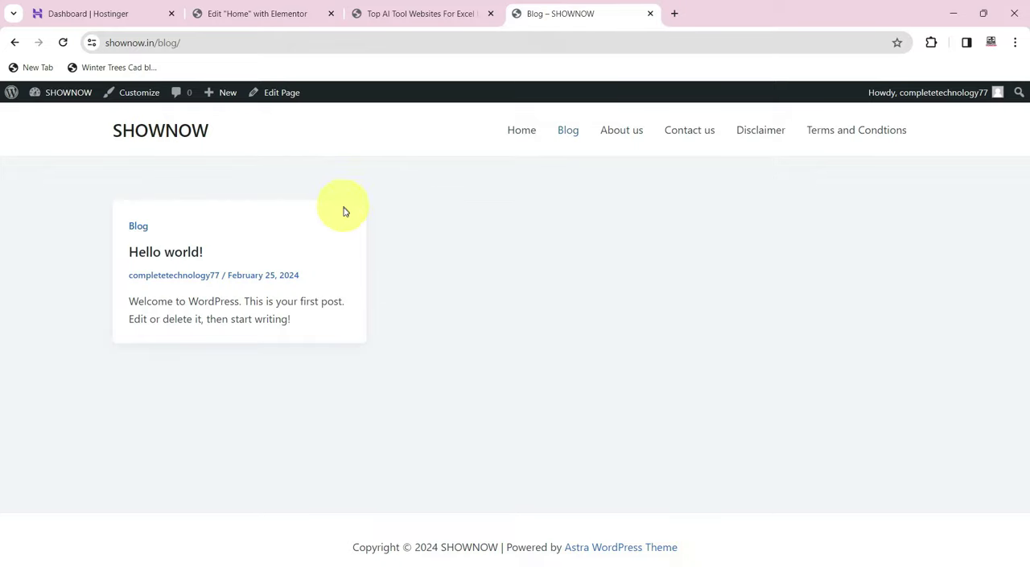
click(516, 139)
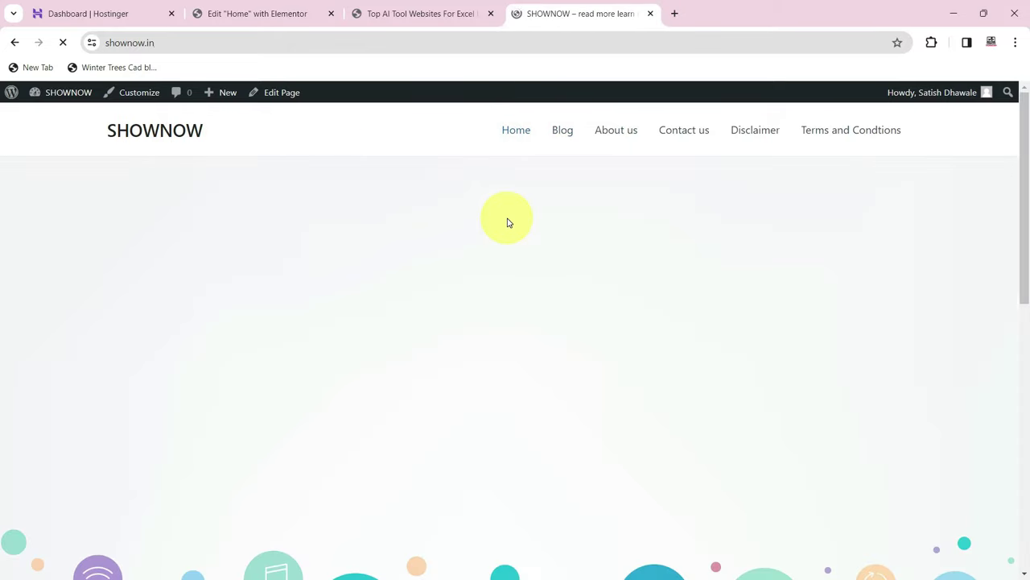
scroll(507, 223, down, 7)
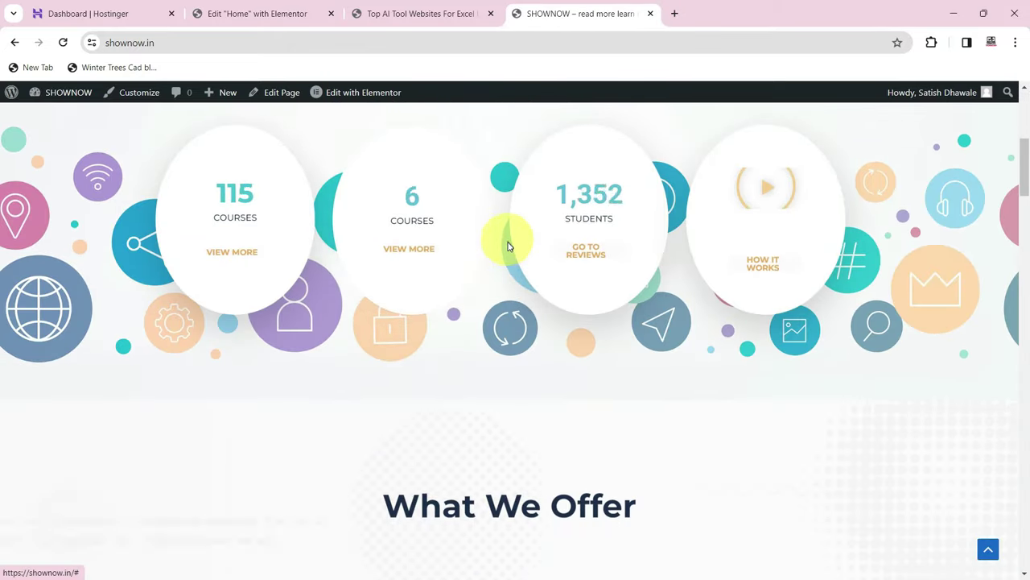
click(1015, 41)
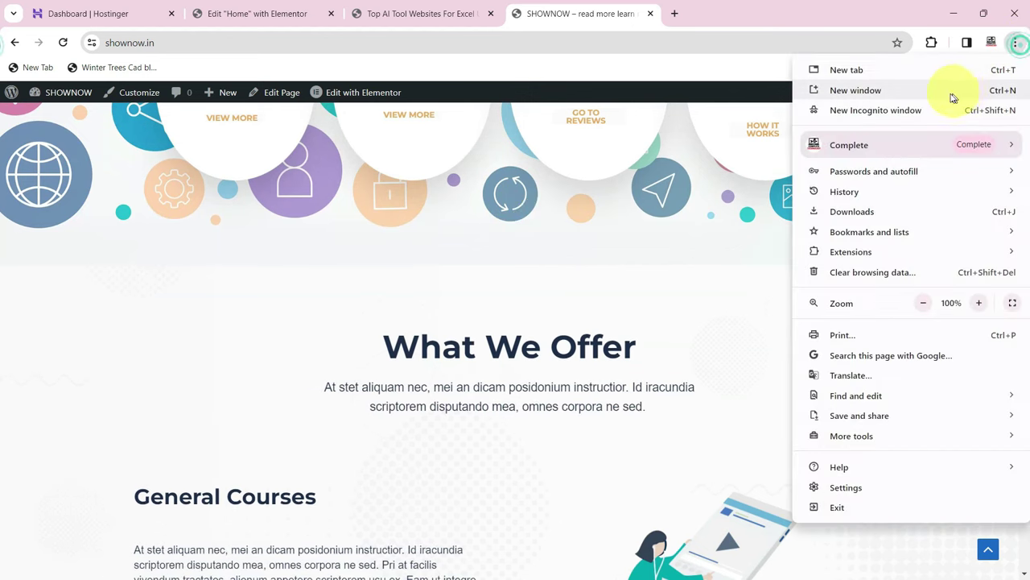
- Load shownow.in in a new Incognito window and scroll through the public homepage
click(950, 108)
text(sho)
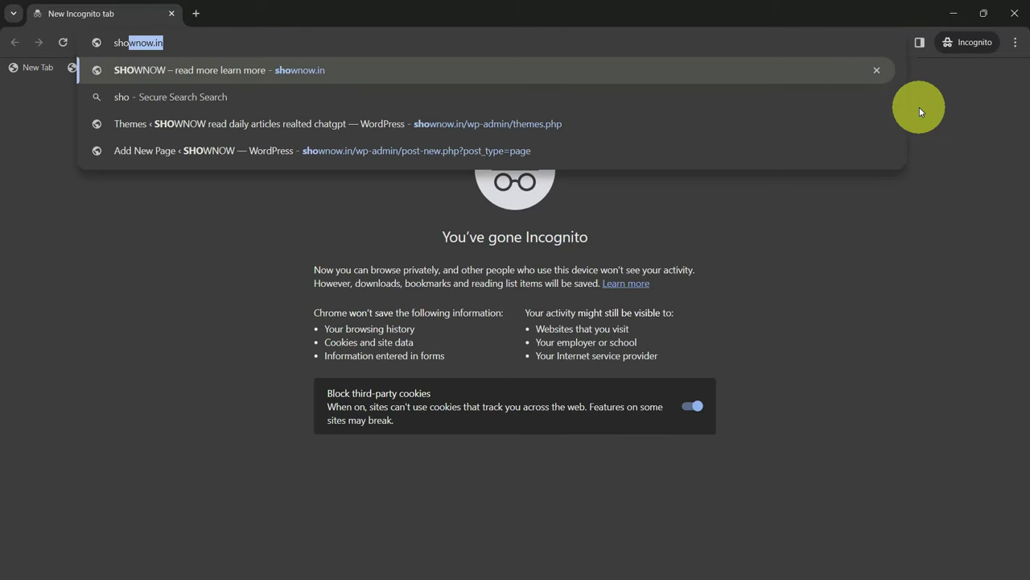
key(Return)
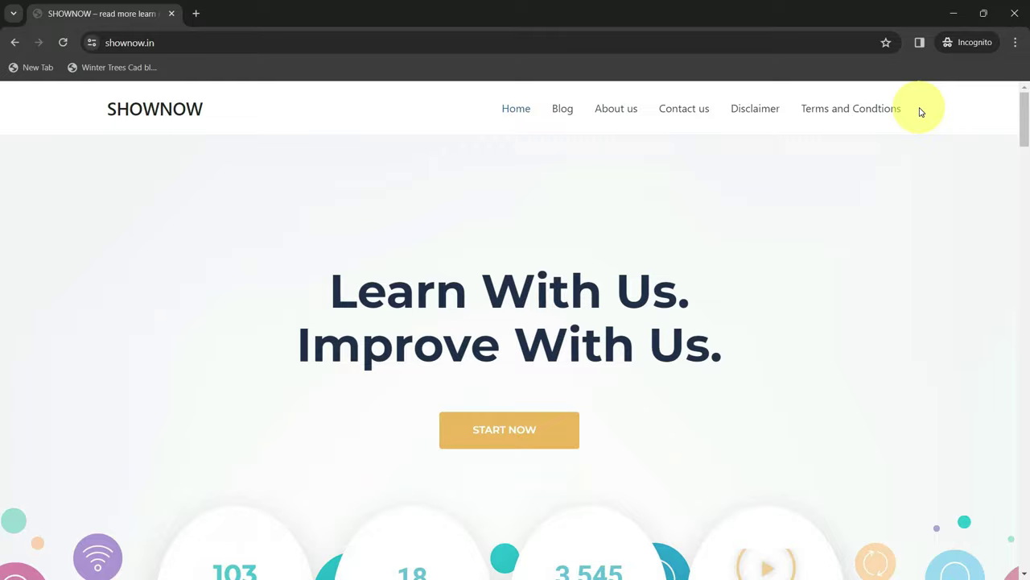
scroll(583, 186, down, 10)
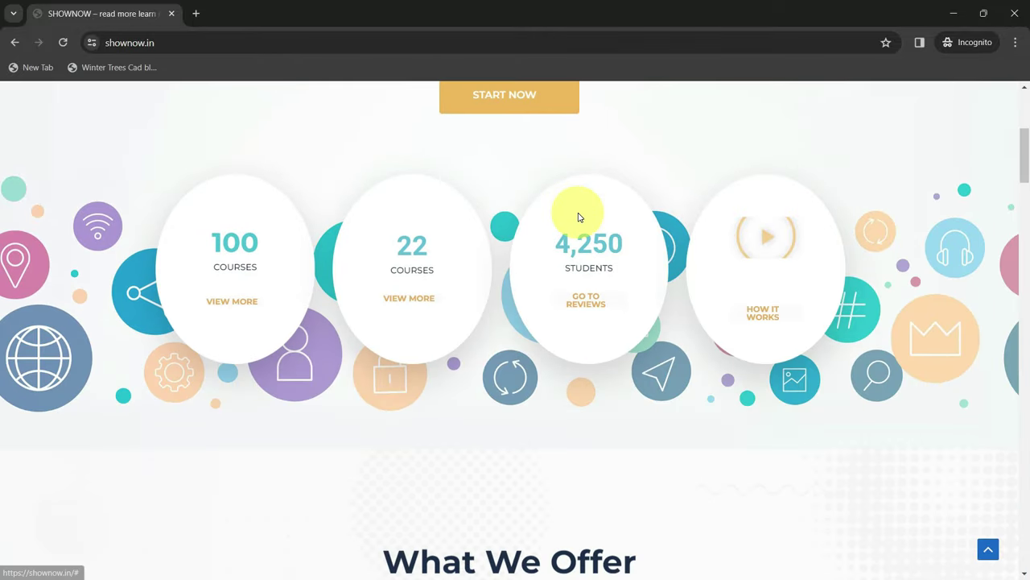
scroll(580, 218, down, 15)
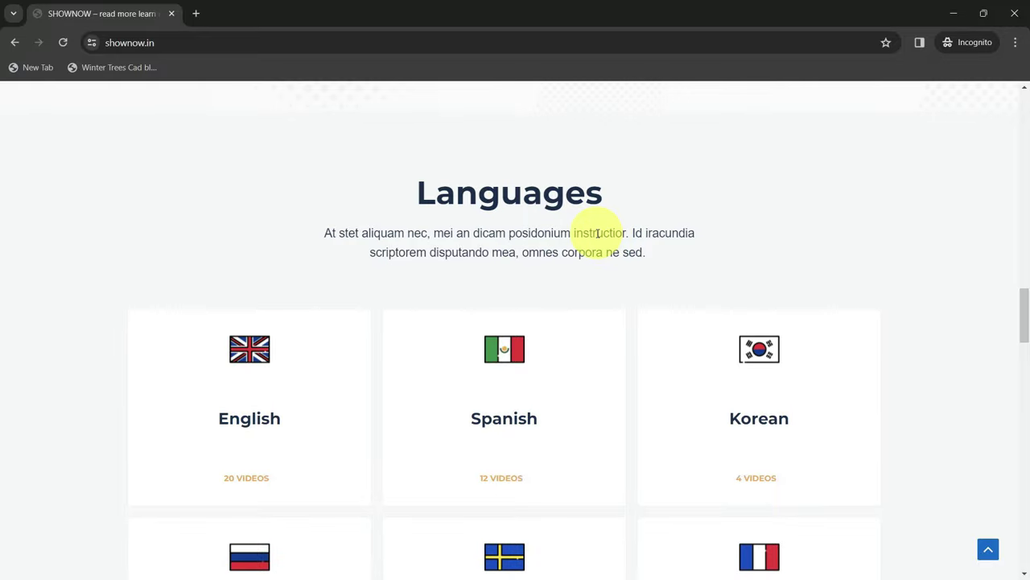
scroll(596, 234, up, 15)
scroll(610, 244, up, 8)
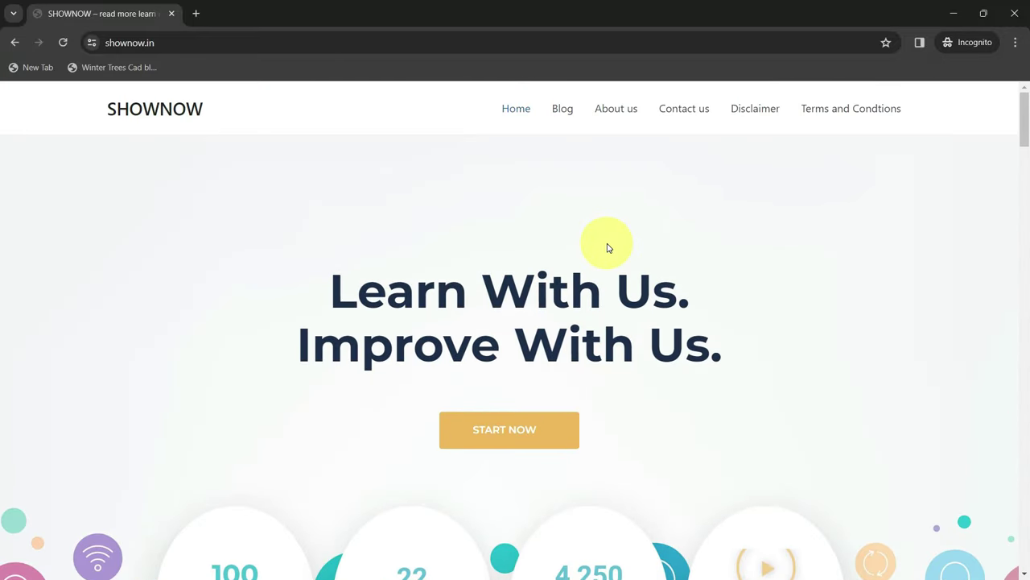